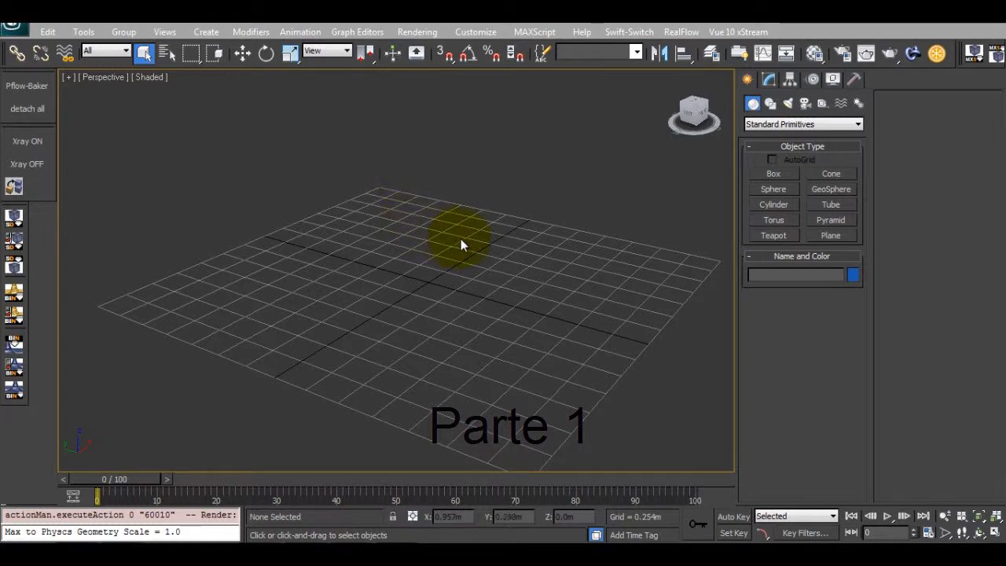
pyautogui.keyDown('alt'); pyautogui.moveTo(525, 291); pyautogui.dragTo(500, 315, button='middle'); pyautogui.keyUp('alt')
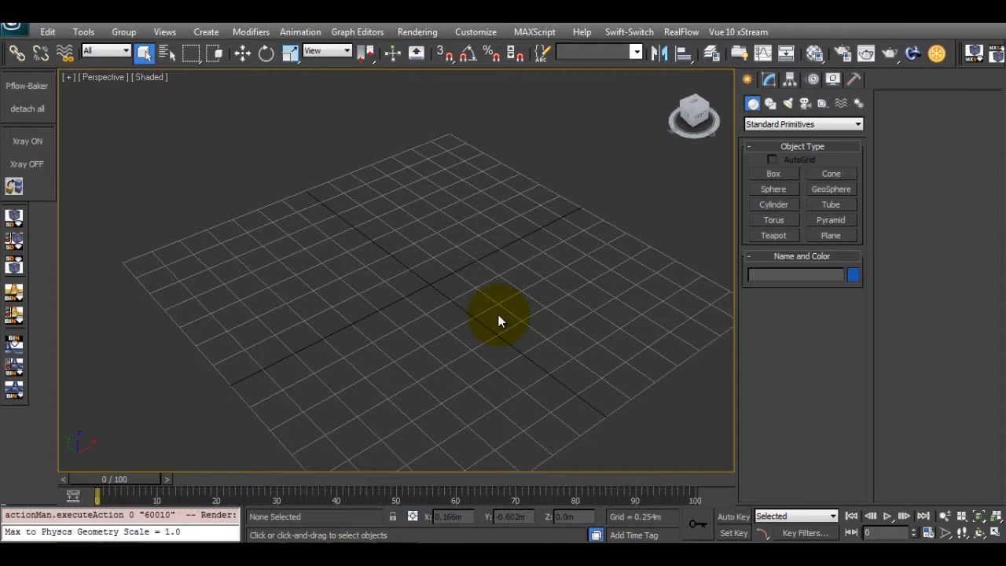
pyautogui.keyDown('alt'); pyautogui.moveTo(495, 321); pyautogui.dragTo(515, 289, button='middle'); pyautogui.keyUp('alt')
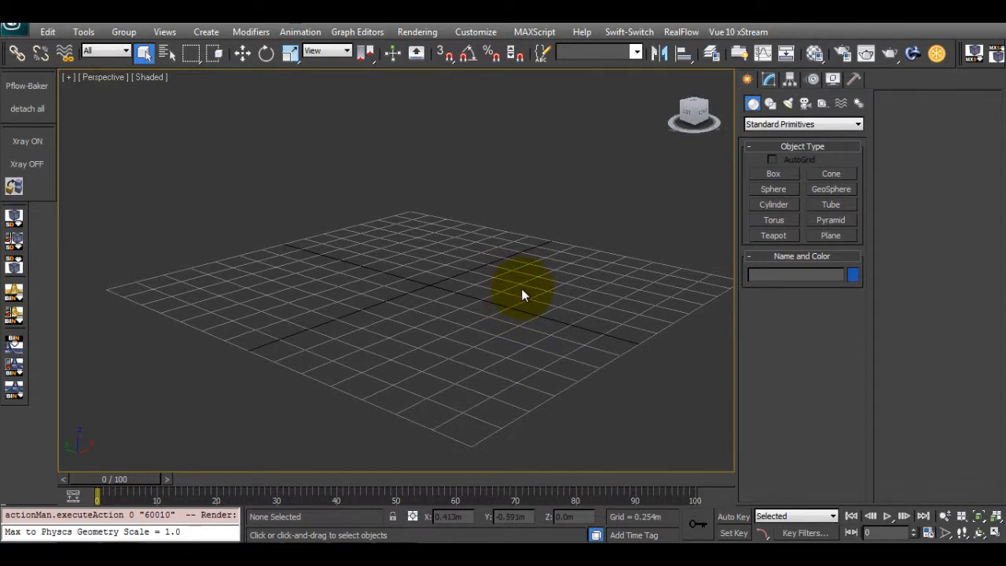
pyautogui.keyDown('alt'); pyautogui.moveTo(522, 290); pyautogui.dragTo(530, 309, button='middle'); pyautogui.keyUp('alt')
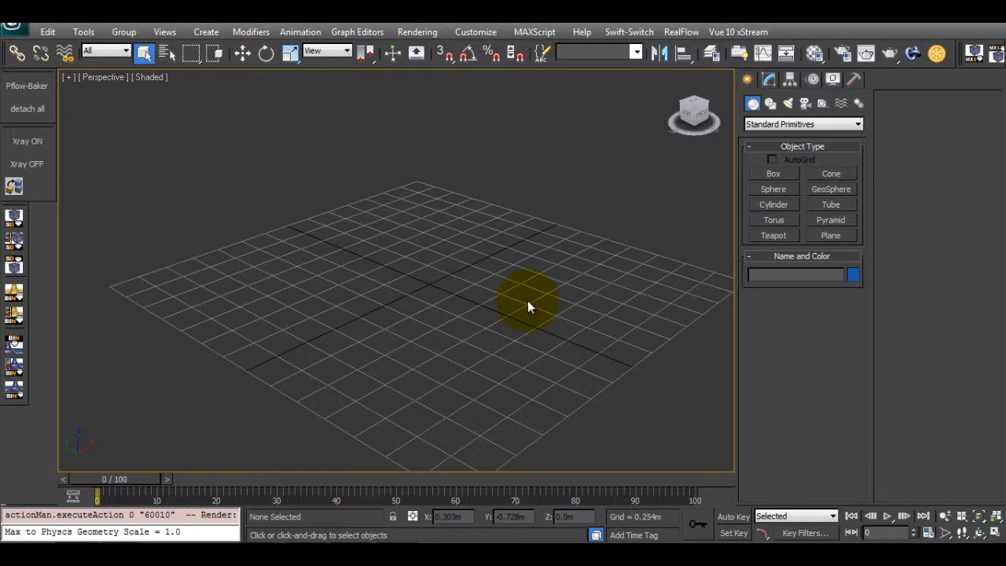
pyautogui.keyDown('alt'); pyautogui.moveTo(517, 300); pyautogui.dragTo(532, 319, button='middle'); pyautogui.keyUp('alt')
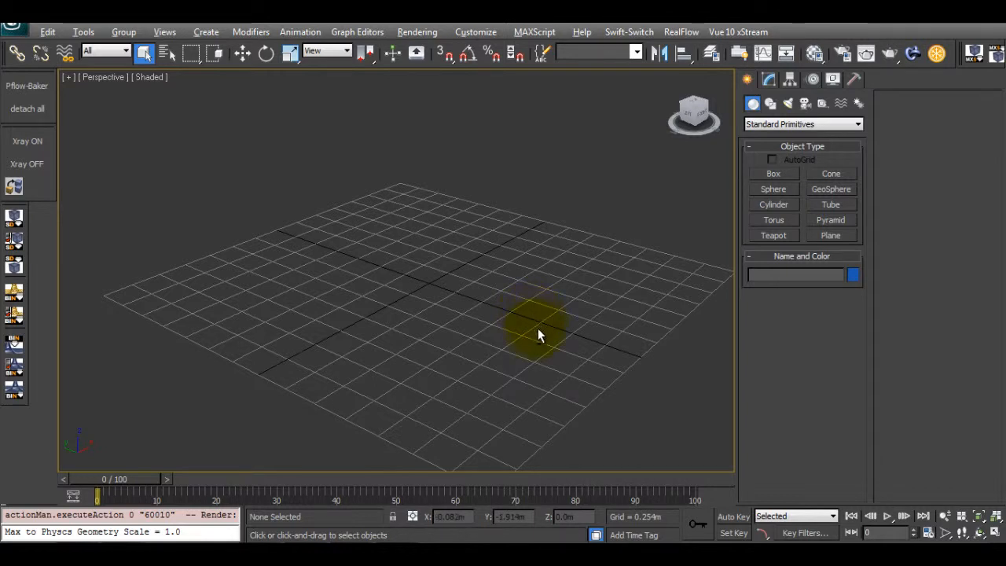
pyautogui.keyDown('alt'); pyautogui.moveTo(539, 332); pyautogui.dragTo(489, 320, button='middle'); pyautogui.keyUp('alt')
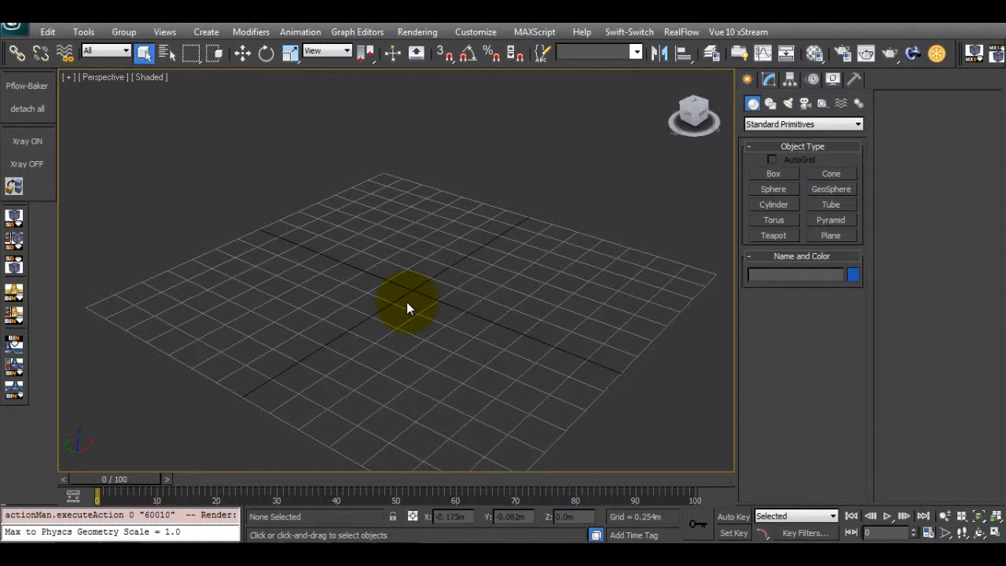
pyautogui.keyDown('alt'); pyautogui.moveTo(438, 294); pyautogui.dragTo(501, 312, button='middle'); pyautogui.keyUp('alt')
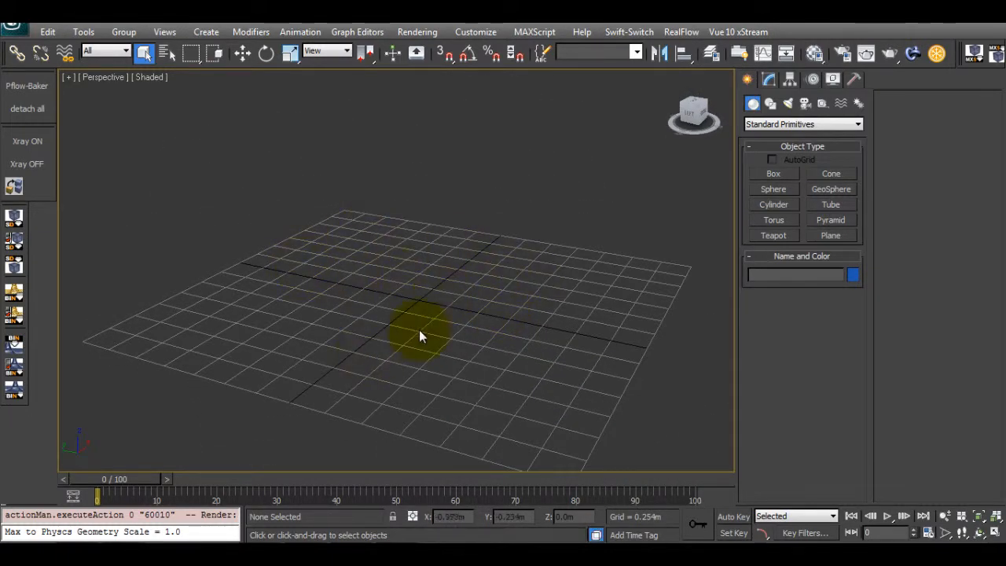
pyautogui.keyDown('alt'); pyautogui.moveTo(564, 319); pyautogui.dragTo(530, 313, button='middle'); pyautogui.keyUp('alt')
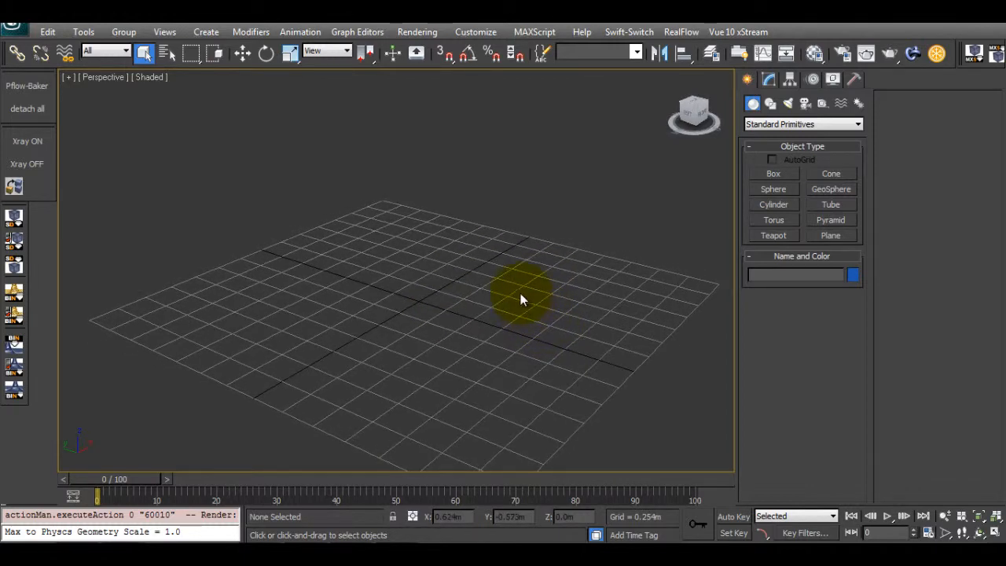
pyautogui.moveTo(378, 308); pyautogui.dragTo(530, 307, button='middle')
pyautogui.middleClick(467, 328)
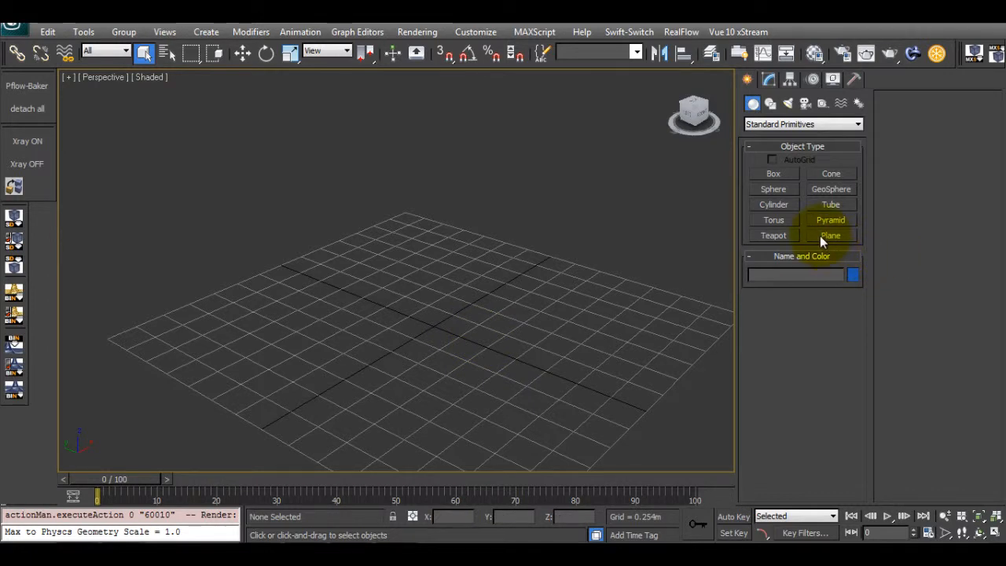
pyautogui.moveTo(532, 260); pyautogui.dragTo(540, 238, button='middle')
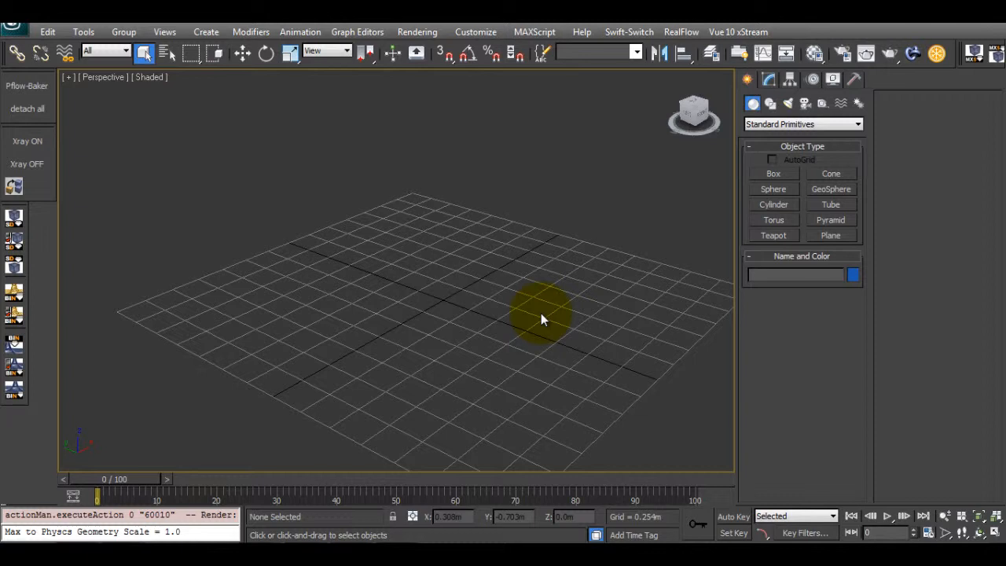
pyautogui.moveTo(541, 314); pyautogui.dragTo(551, 308, button='middle')
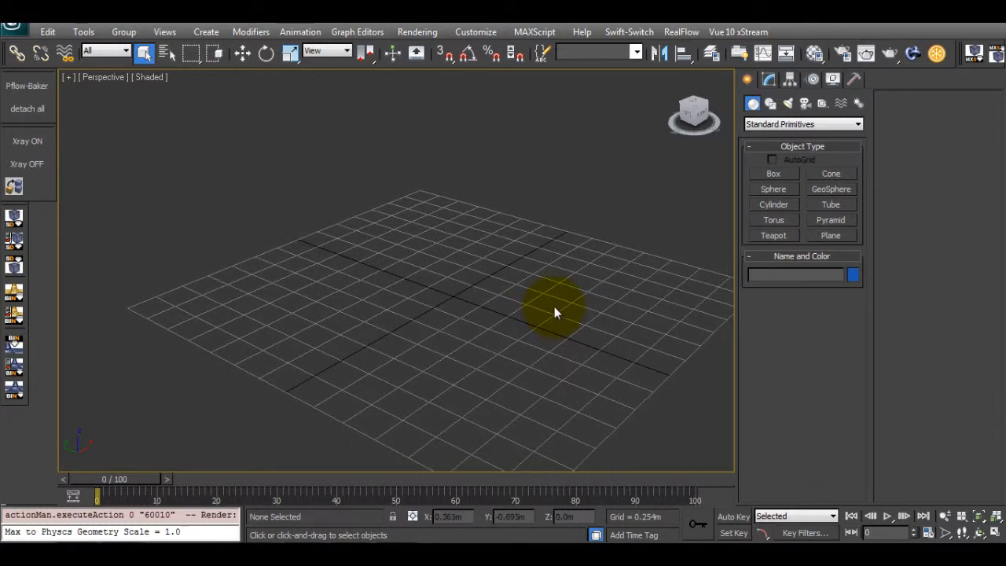
pyautogui.moveTo(554, 313)
pyautogui.keyDown('alt'); pyautogui.mouseDown(button='middle')
pyautogui.moveTo(594, 341)
pyautogui.moveTo(604, 364)
pyautogui.moveTo(577, 319)
pyautogui.moveTo(527, 317)
pyautogui.moveTo(532, 337)
pyautogui.moveTo(554, 331)
pyautogui.mouseUp(button='middle'); pyautogui.keyUp('alt')
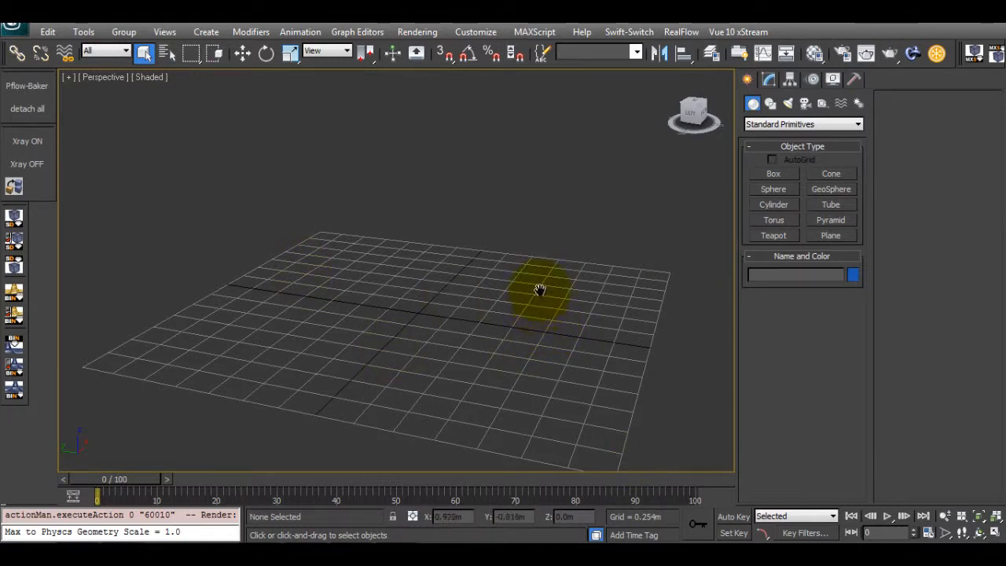
# Step: Create a ground plane centred near the origin that covers the whole home grid, and deselect it
pyautogui.keyDown('alt'); pyautogui.moveTo(539, 288); pyautogui.dragTo(539, 334, button='middle'); pyautogui.keyUp('alt')
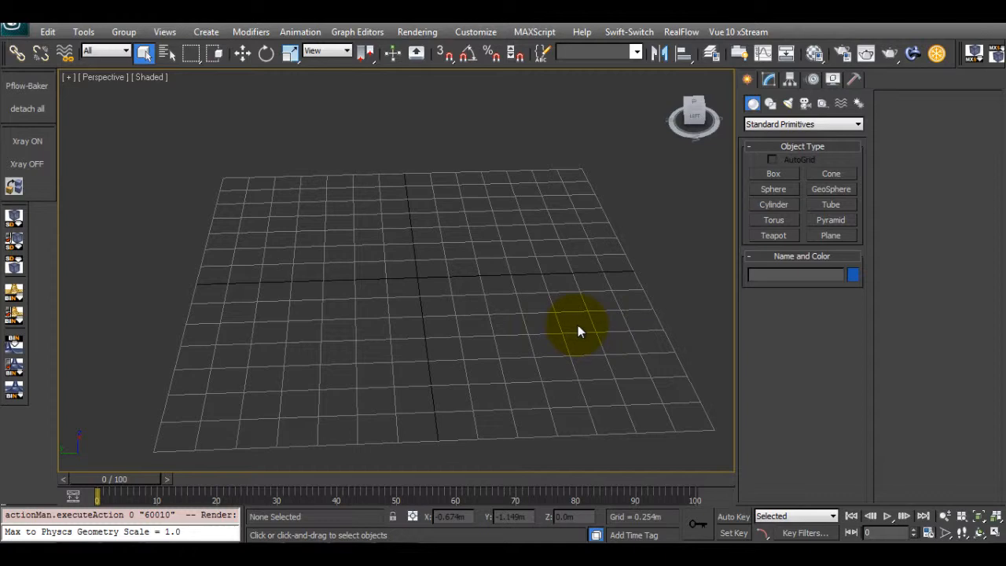
pyautogui.moveTo(559, 326)
pyautogui.keyDown('alt'); pyautogui.mouseDown(button='middle')
pyautogui.moveTo(546, 332)
pyautogui.moveTo(552, 296)
pyautogui.moveTo(453, 337)
pyautogui.moveTo(493, 293)
pyautogui.moveTo(572, 315)
pyautogui.mouseUp(button='middle'); pyautogui.keyUp('alt')
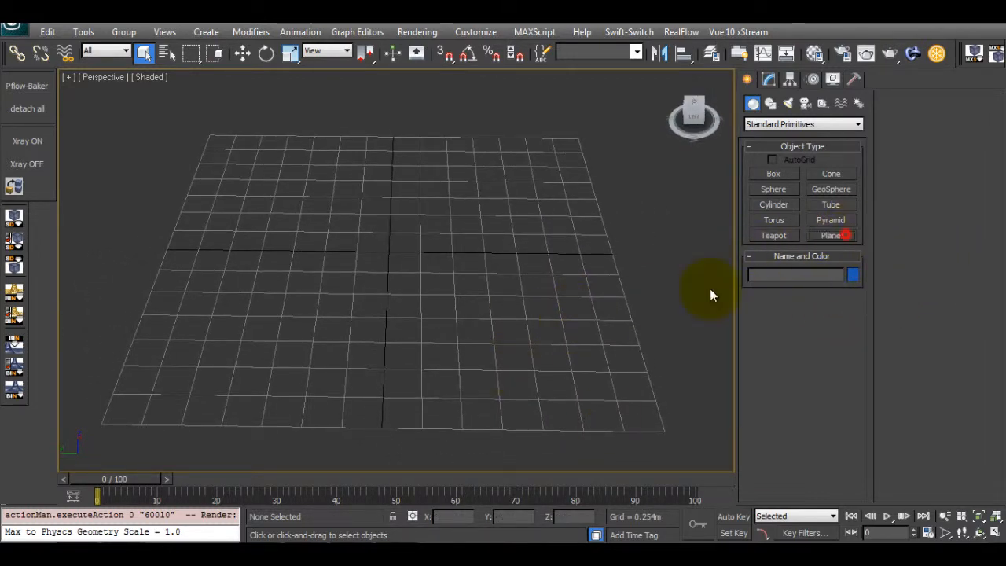
pyautogui.moveTo(270, 180); pyautogui.dragTo(597, 391)
pyautogui.press('w')
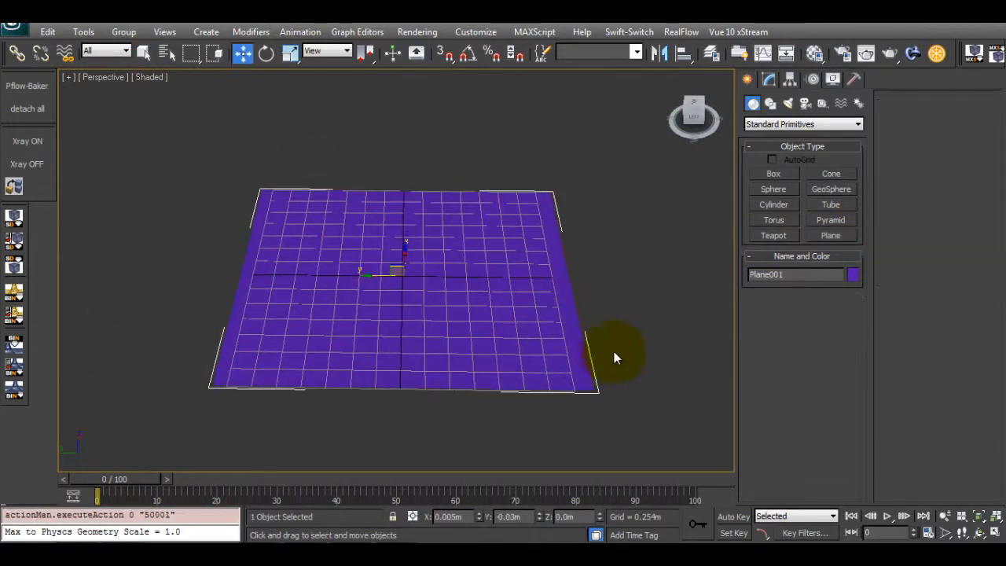
pyautogui.keyDown('alt'); pyautogui.moveTo(615, 358); pyautogui.dragTo(619, 274, button='middle'); pyautogui.keyUp('alt')
pyautogui.click(620, 272)
pyautogui.scroll(3, 516, 301)
pyautogui.keyDown('alt'); pyautogui.moveTo(516, 301); pyautogui.dragTo(582, 305, button='middle'); pyautogui.keyUp('alt')
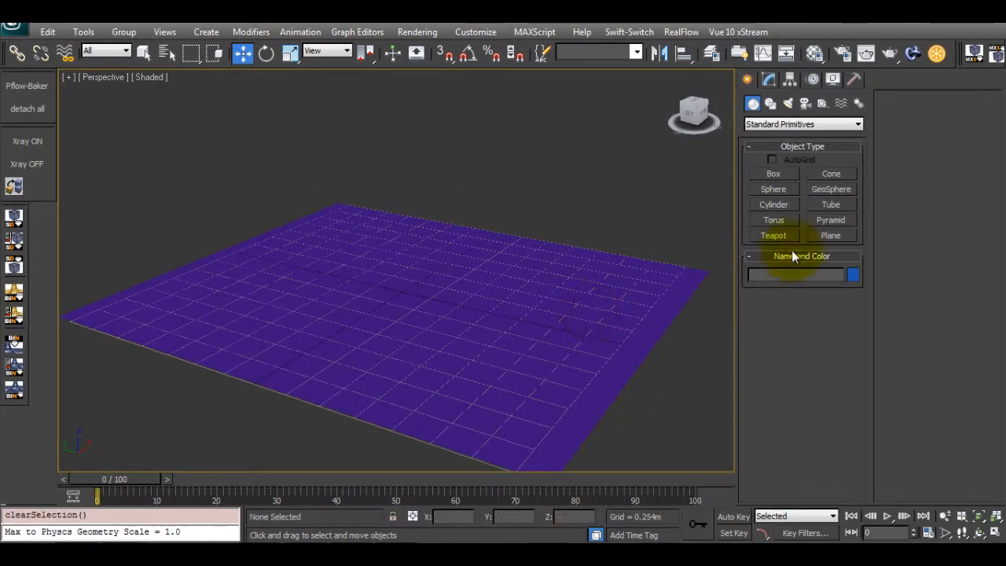
# Step: Create a teapot with a radius of about 0.5 m on the plane and move it along Y to about 0.84 m
pyautogui.click(786, 238)
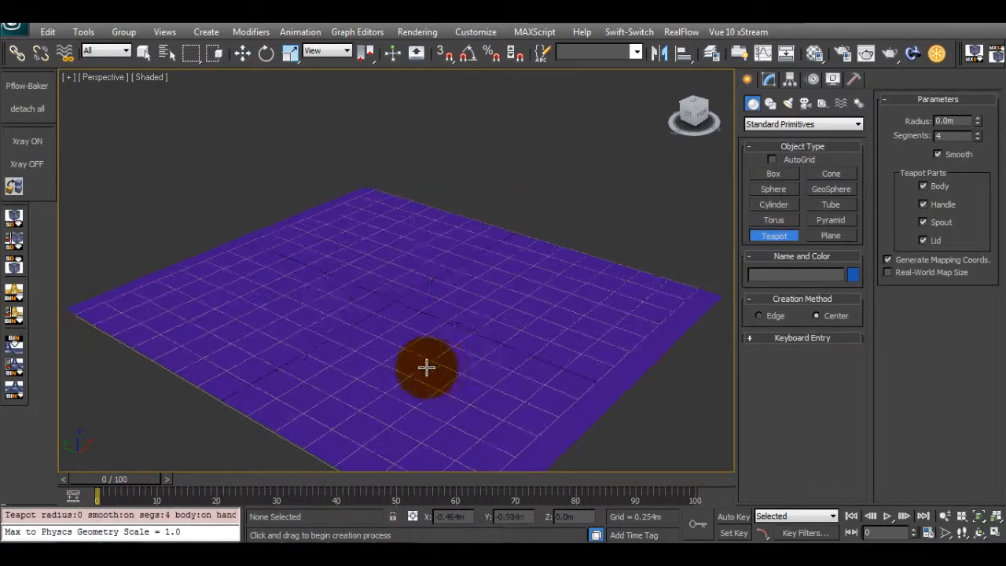
pyautogui.moveTo(425, 367); pyautogui.dragTo(456, 348)
pyautogui.press('w')
pyautogui.keyDown('alt'); pyautogui.moveTo(456, 348); pyautogui.dragTo(415, 382, button='middle'); pyautogui.keyUp('alt')
pyautogui.moveTo(389, 298); pyautogui.dragTo(242, 220)
pyautogui.keyDown('alt'); pyautogui.moveTo(407, 288); pyautogui.dragTo(469, 276, button='middle'); pyautogui.keyUp('alt')
pyautogui.keyDown('alt'); pyautogui.moveTo(445, 333); pyautogui.dragTo(393, 246, button='middle'); pyautogui.keyUp('alt')
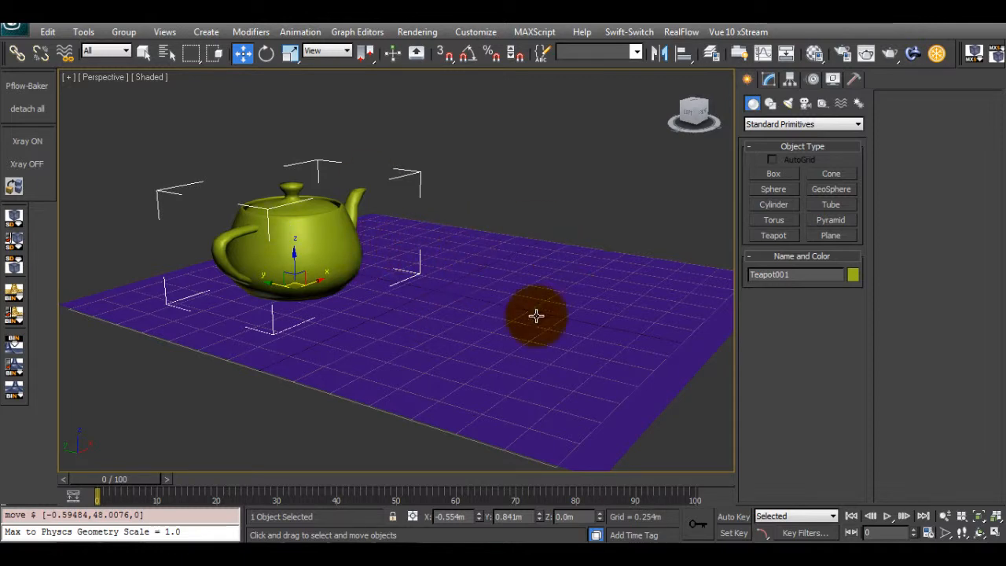
# Step: Turn on edged faces in the Perspective viewport to show the teapot's wireframe over the shading
pyautogui.keyDown('alt'); pyautogui.moveTo(537, 317); pyautogui.dragTo(594, 213, button='middle'); pyautogui.keyUp('alt')
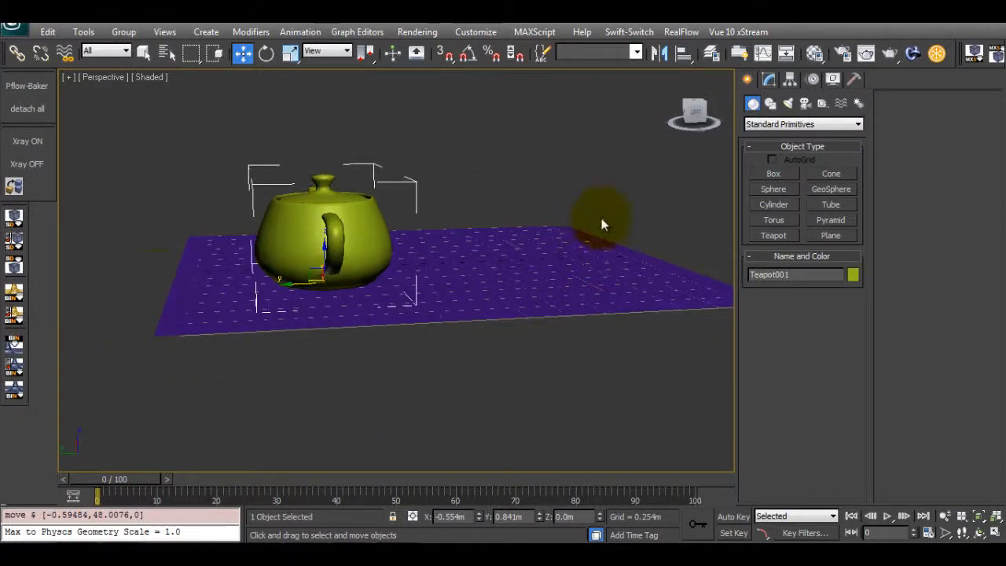
pyautogui.keyDown('alt'); pyautogui.moveTo(590, 285); pyautogui.dragTo(252, 343, button='middle'); pyautogui.keyUp('alt')
pyautogui.moveTo(386, 395)
pyautogui.keyDown('alt'); pyautogui.mouseDown(button='middle')
pyautogui.moveTo(336, 359)
pyautogui.moveTo(395, 344)
pyautogui.moveTo(479, 395)
pyautogui.moveTo(341, 352)
pyautogui.moveTo(336, 321)
pyautogui.moveTo(406, 343)
pyautogui.moveTo(547, 276)
pyautogui.mouseUp(button='middle'); pyautogui.keyUp('alt')
pyautogui.press('F4')
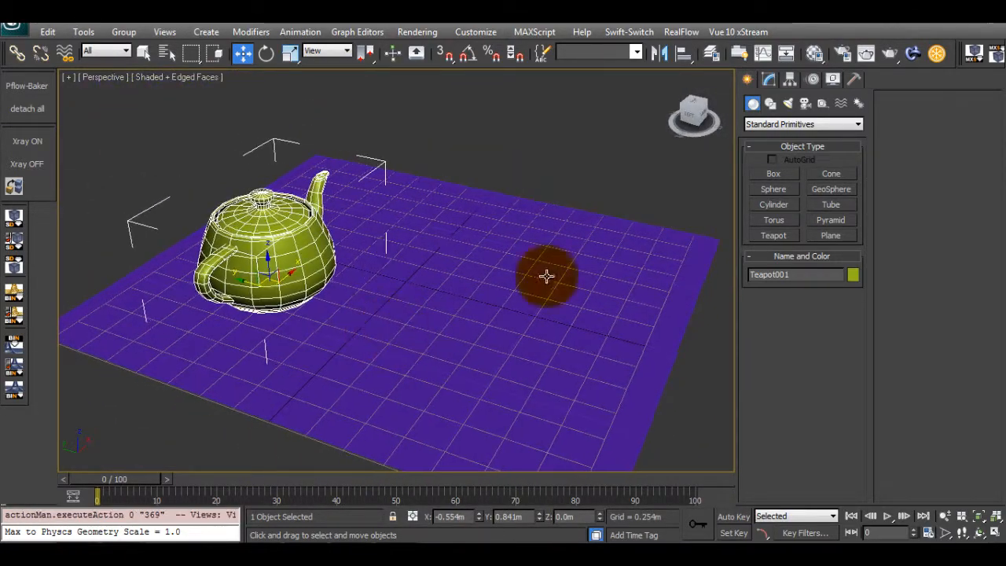
# Step: Set the teapot's radius to 0.54 m and its segments to 25
pyautogui.click(768, 79)
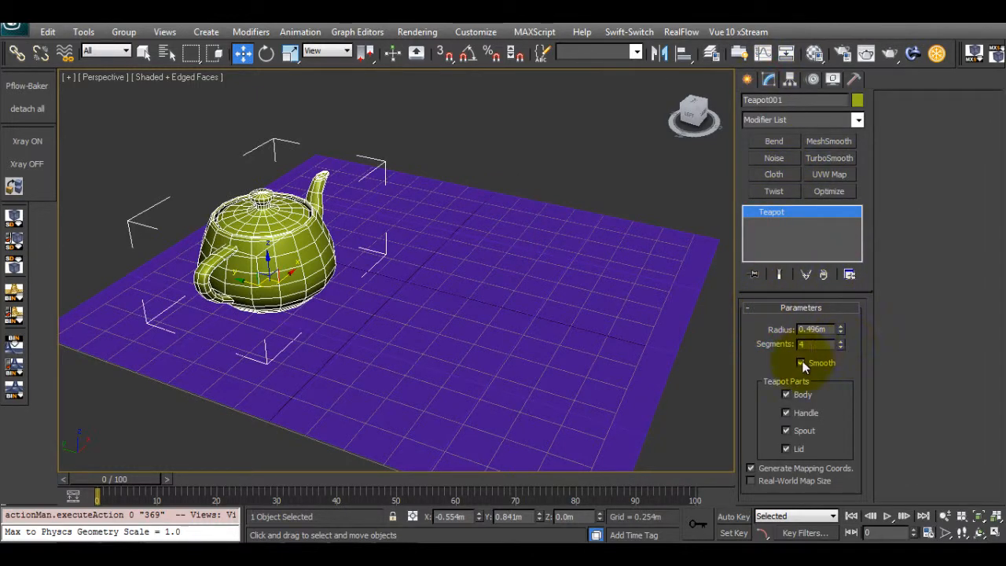
pyautogui.moveTo(842, 329); pyautogui.dragTo(841, 235)
pyautogui.click(840, 341)
pyautogui.keyDown('alt'); pyautogui.moveTo(476, 258); pyautogui.dragTo(844, 382, button='middle'); pyautogui.keyUp('alt')
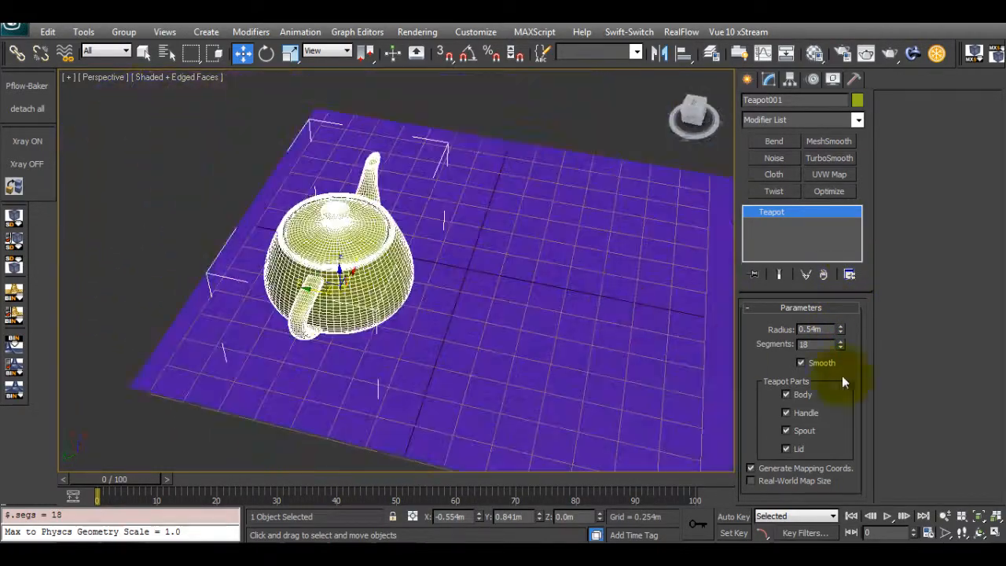
pyautogui.moveTo(842, 335)
pyautogui.mouseDown()
pyautogui.moveTo(842, 349)
pyautogui.moveTo(838, 337)
pyautogui.mouseUp()
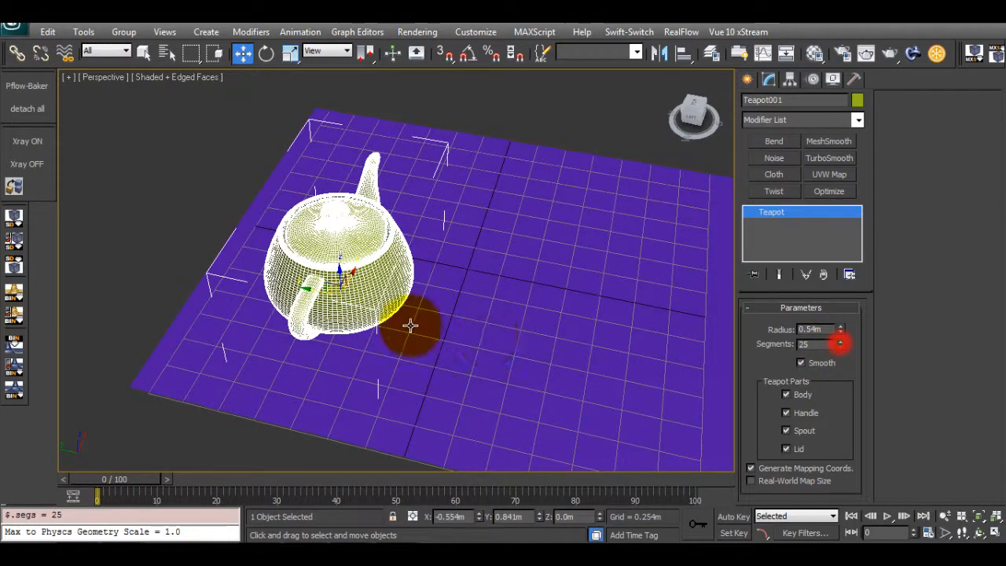
pyautogui.keyDown('alt'); pyautogui.moveTo(409, 325); pyautogui.dragTo(453, 281, button='middle'); pyautogui.keyUp('alt')
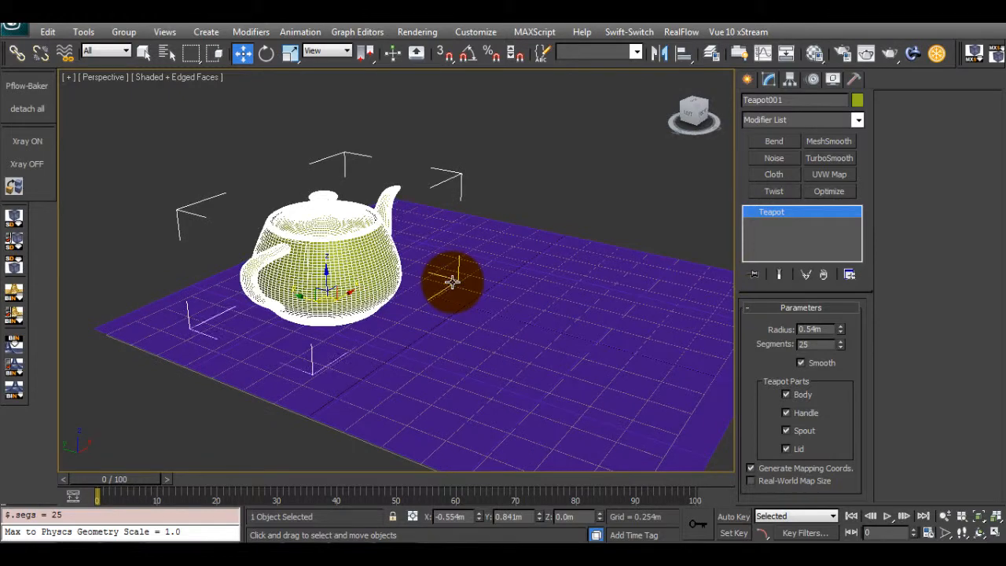
# Step: Check in the render setup which renderer is assigned for production, and close the setup
pyautogui.click(841, 51)
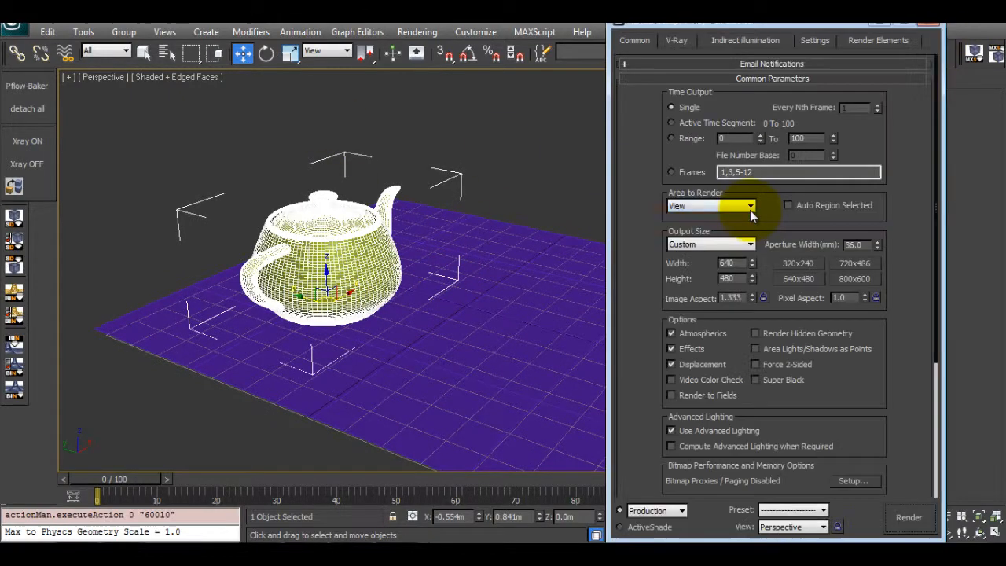
pyautogui.moveTo(906, 371); pyautogui.dragTo(905, 123)
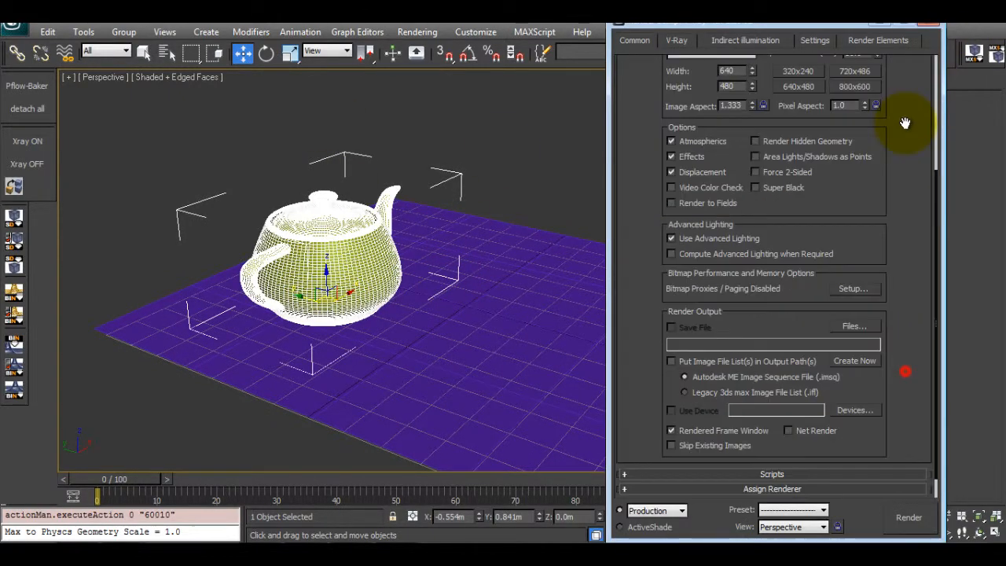
pyautogui.click(796, 488)
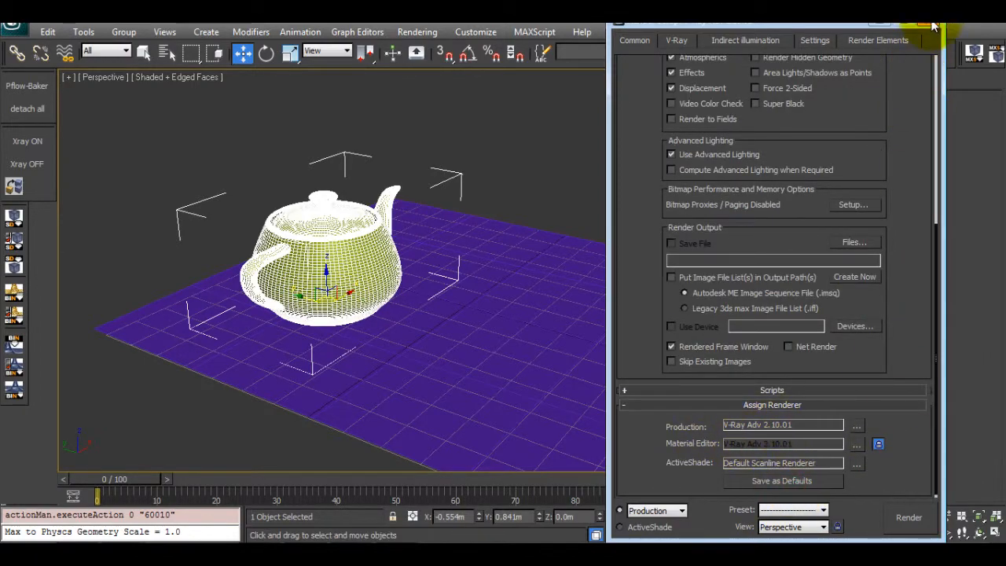
pyautogui.click(932, 20)
# Step: Render a test image of the teapot and plane in the Perspective view, and close the rendered frame
pyautogui.keyDown('alt'); pyautogui.moveTo(487, 325); pyautogui.dragTo(853, 139, button='middle'); pyautogui.keyUp('alt')
pyautogui.keyDown('alt'); pyautogui.moveTo(806, 110); pyautogui.dragTo(474, 193, button='middle'); pyautogui.keyUp('alt')
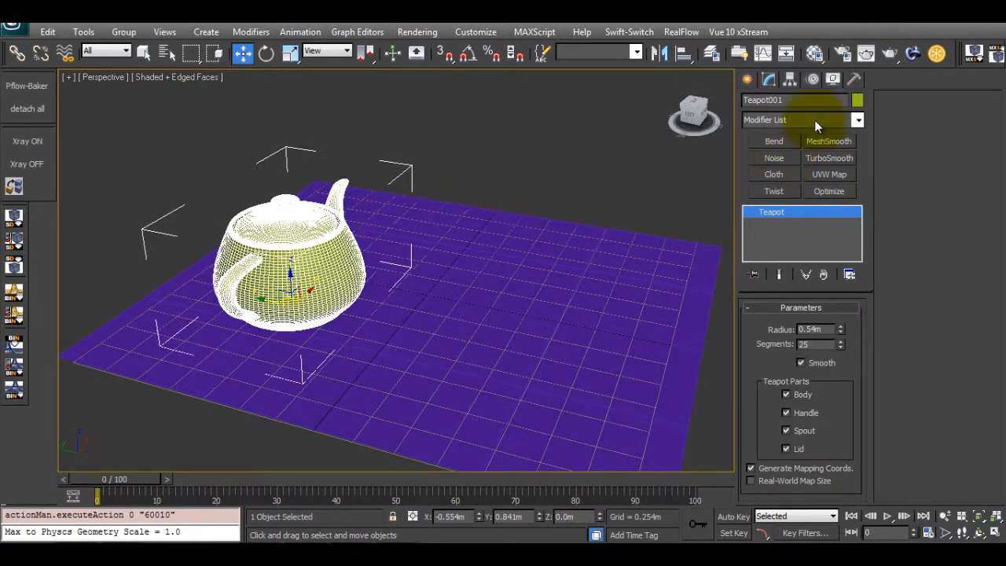
pyautogui.click(889, 53)
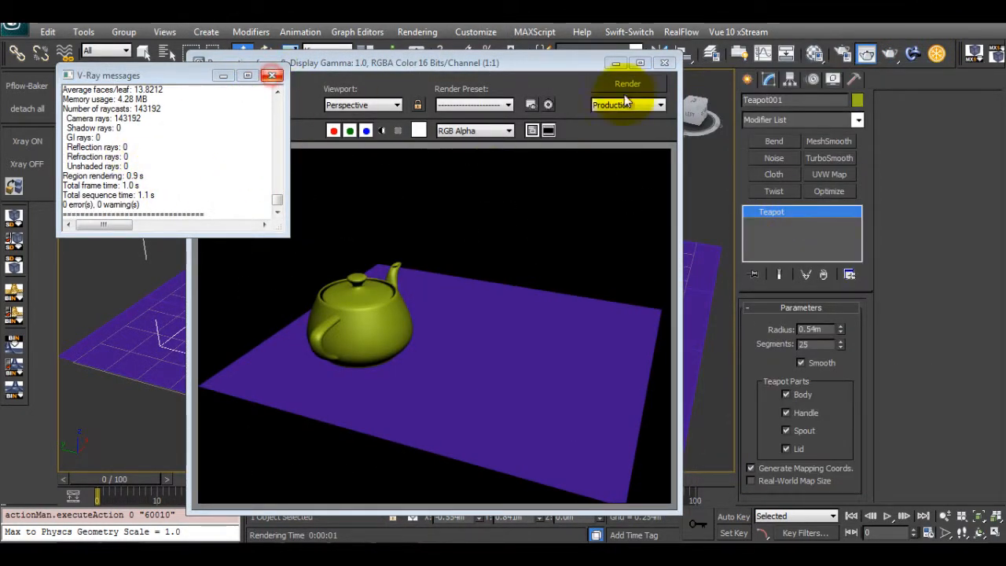
pyautogui.click(434, 229)
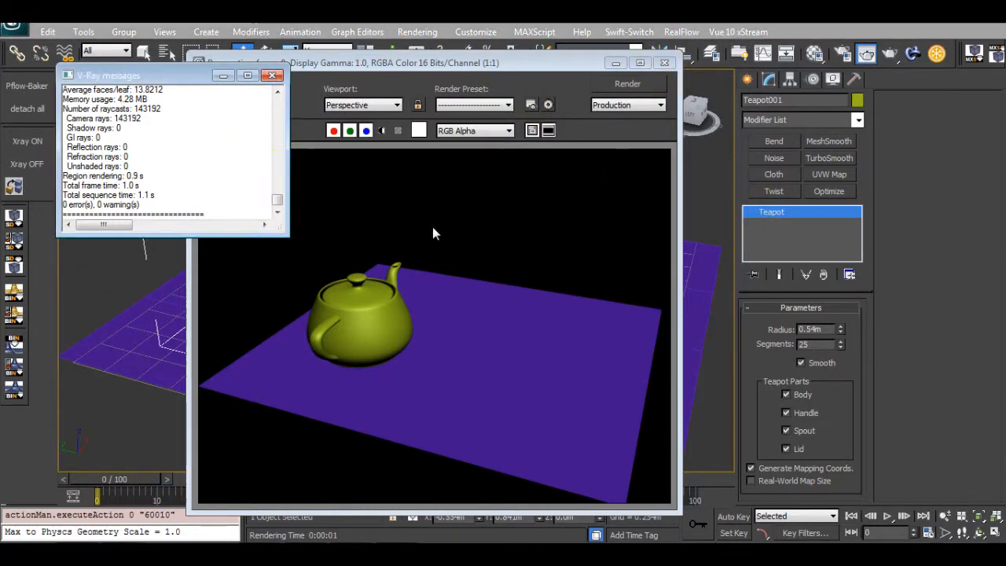
pyautogui.click(664, 62)
# Step: Turn off the V-Ray log's Show window option in the V-Ray system settings and close the render setup
pyautogui.click(848, 55)
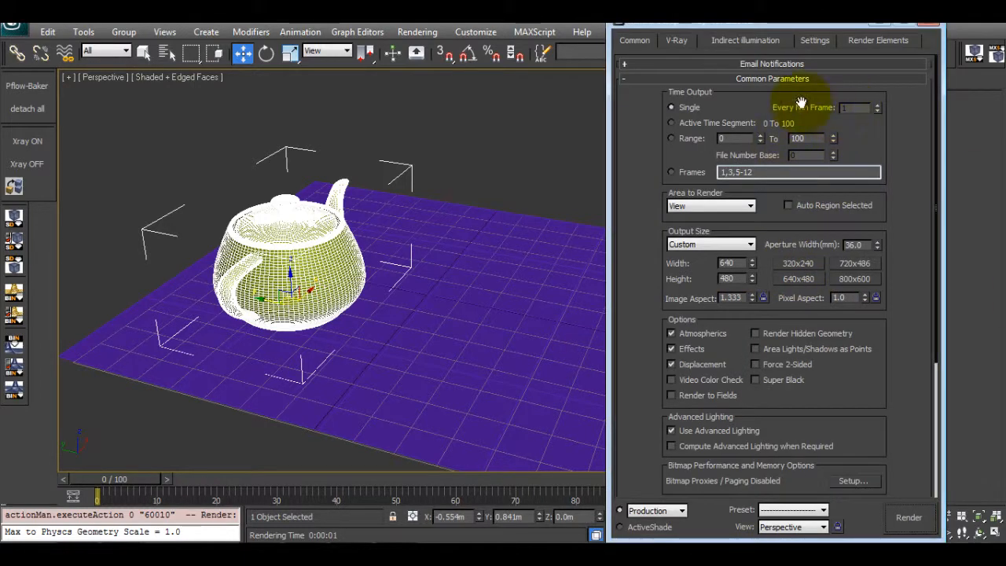
pyautogui.click(814, 44)
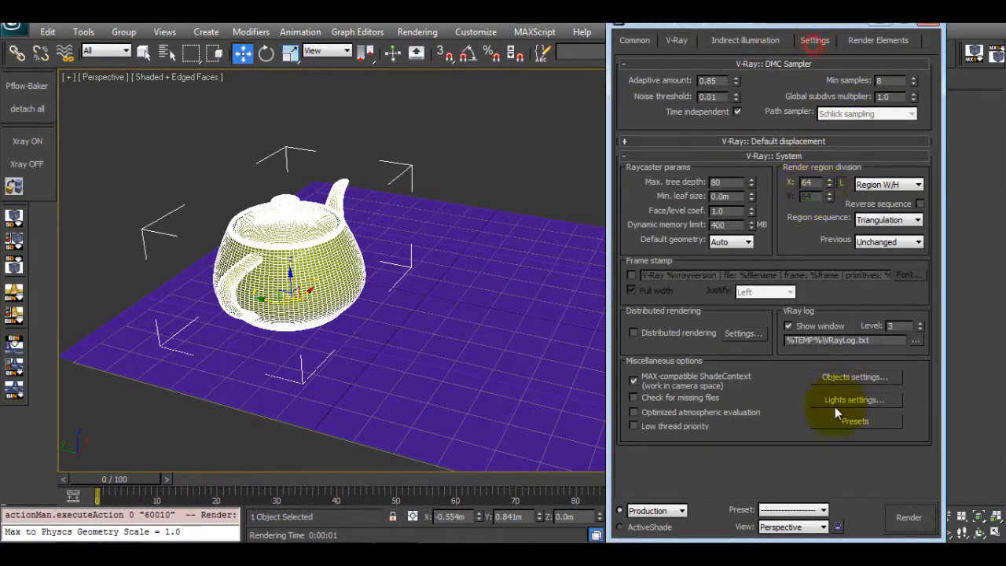
pyautogui.click(788, 325)
pyautogui.click(929, 25)
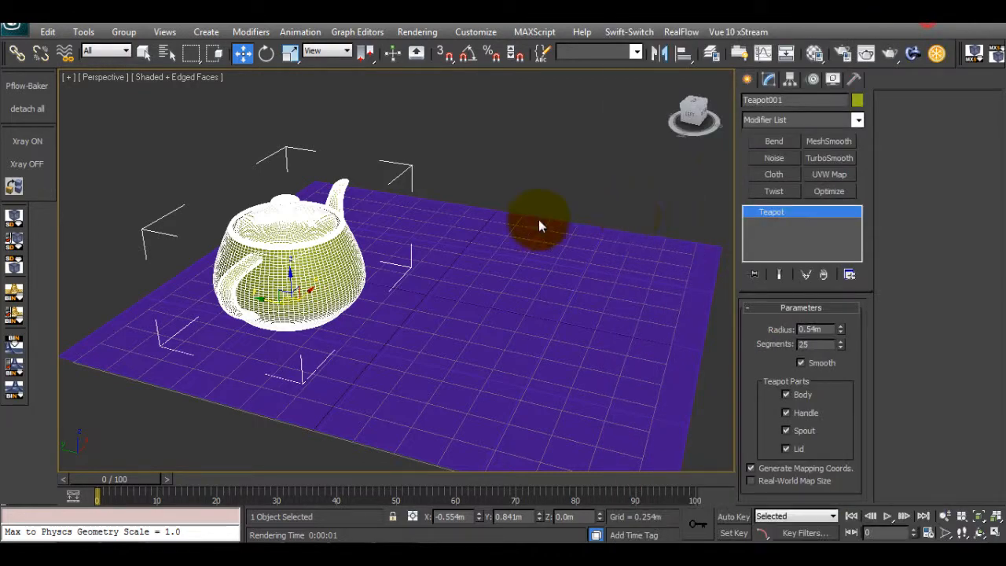
# Step: Open the V-Ray mesh export settings for the selected teapot
pyautogui.moveTo(539, 224); pyautogui.dragTo(487, 264, button='middle')
pyautogui.keyDown('alt'); pyautogui.moveTo(558, 271); pyautogui.dragTo(382, 224, button='middle'); pyautogui.keyUp('alt')
pyautogui.keyDown('alt'); pyautogui.moveTo(507, 246); pyautogui.dragTo(318, 228, button='middle'); pyautogui.keyUp('alt')
pyautogui.rightClick(318, 228)
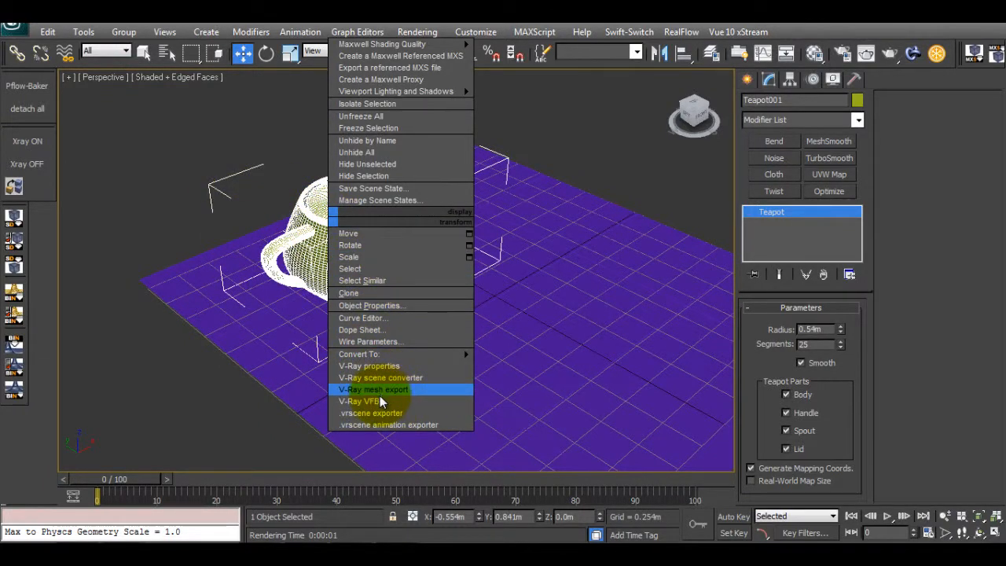
pyautogui.click(416, 392)
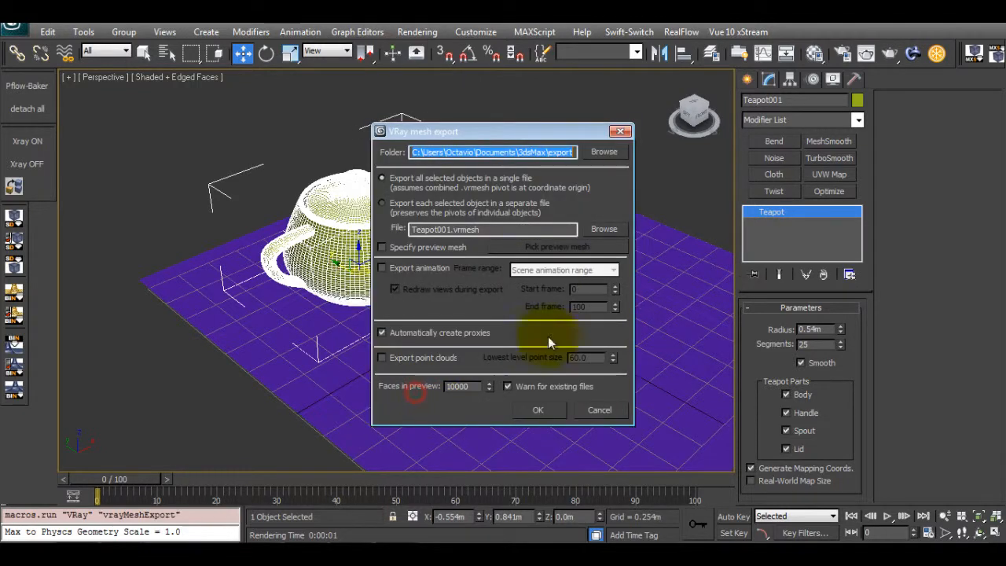
pyautogui.moveTo(486, 122); pyautogui.dragTo(416, 124)
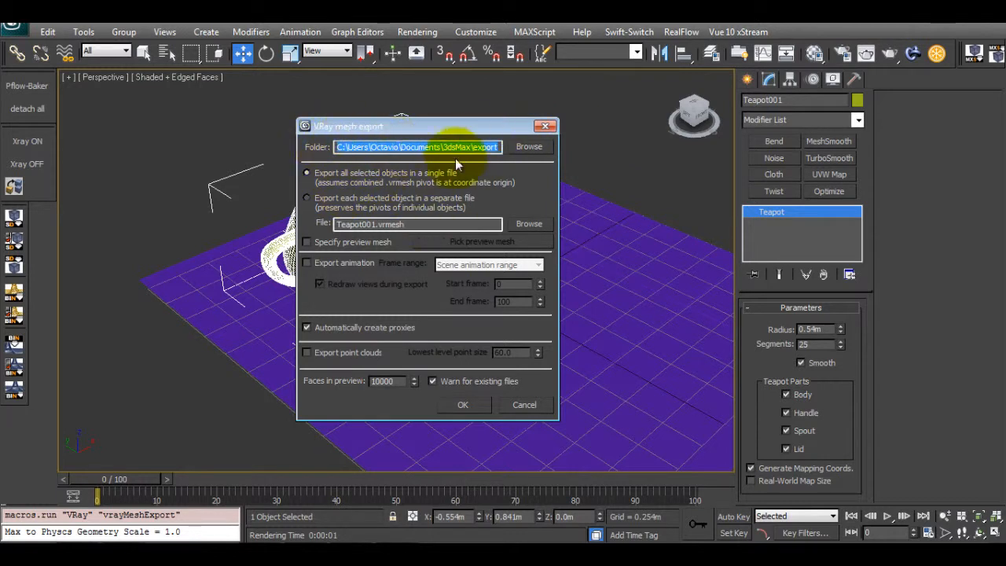
# Step: Create a folder named proxy on the desktop (Escritorio) and set it as the mesh export folder
pyautogui.moveTo(400, 147); pyautogui.dragTo(509, 146)
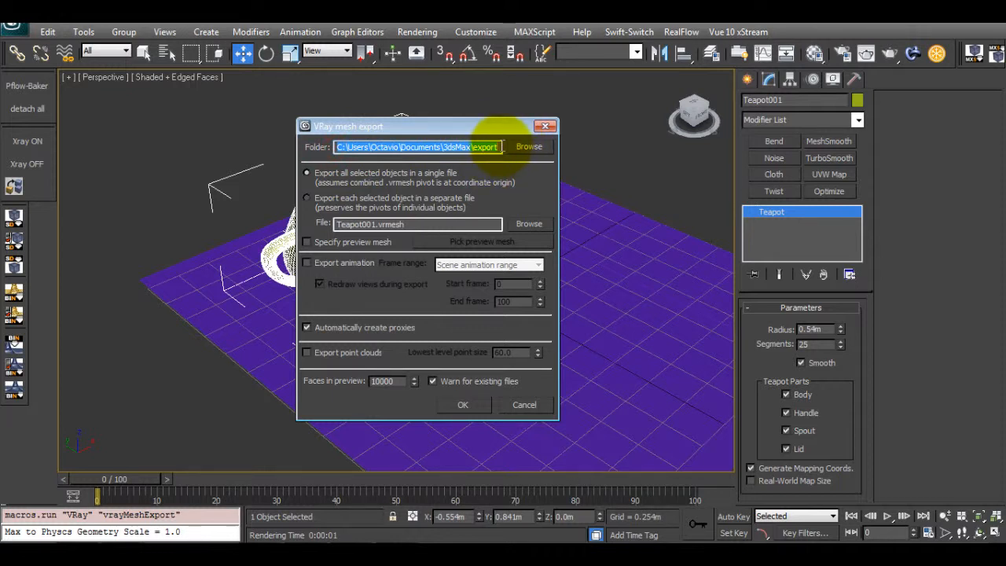
pyautogui.click(527, 146)
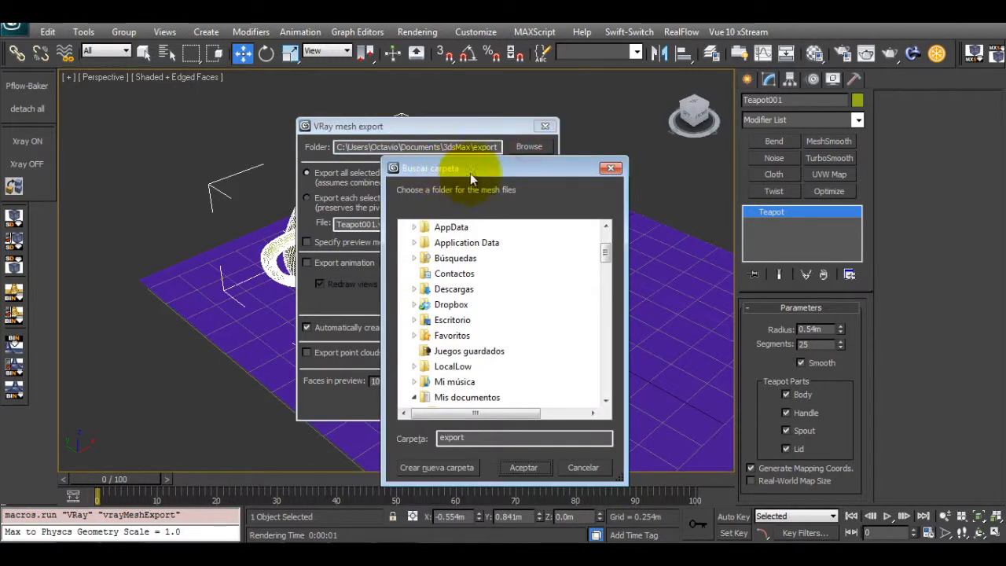
pyautogui.moveTo(507, 166); pyautogui.dragTo(577, 164)
pyautogui.moveTo(680, 252); pyautogui.dragTo(678, 237)
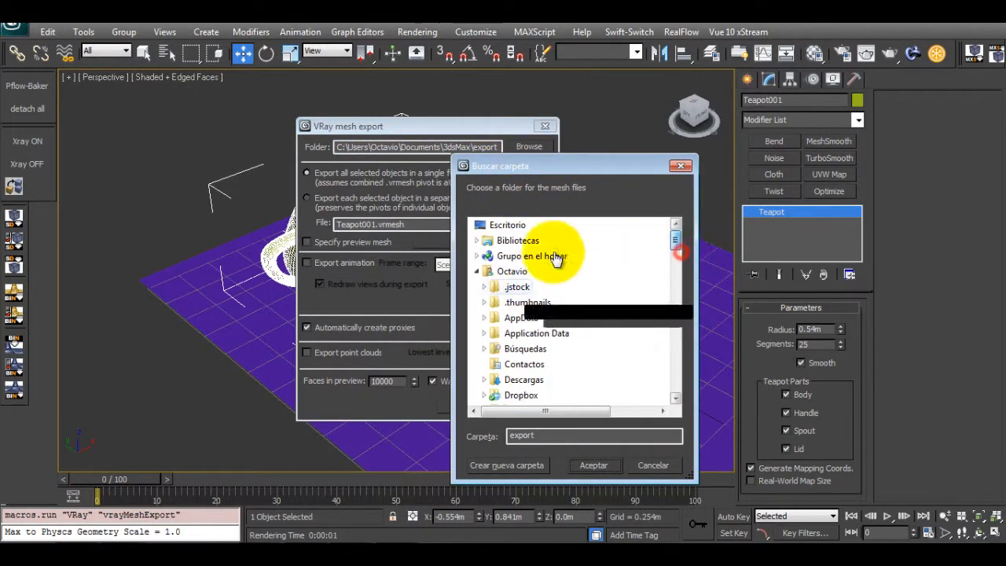
pyautogui.click(503, 225)
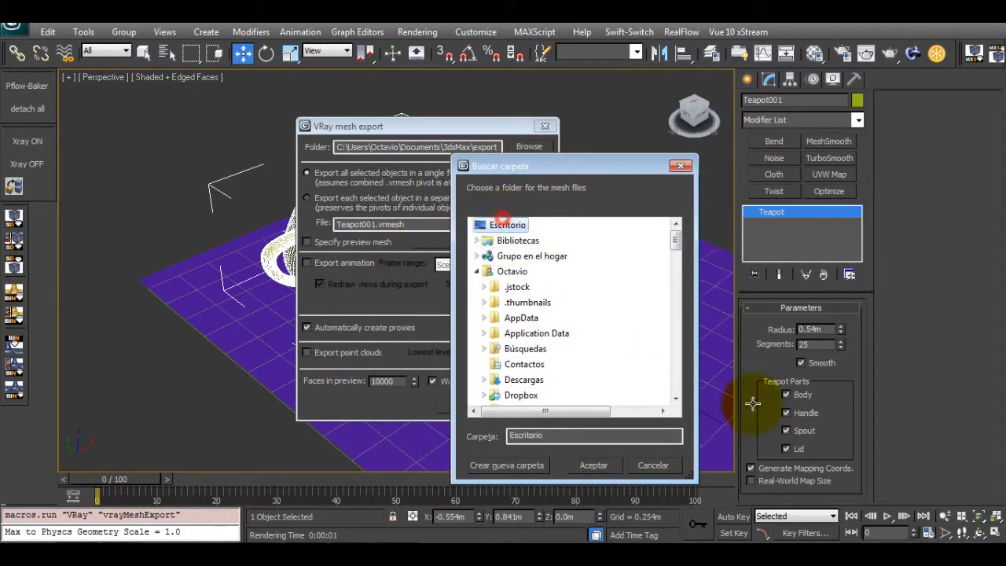
pyautogui.click(519, 466)
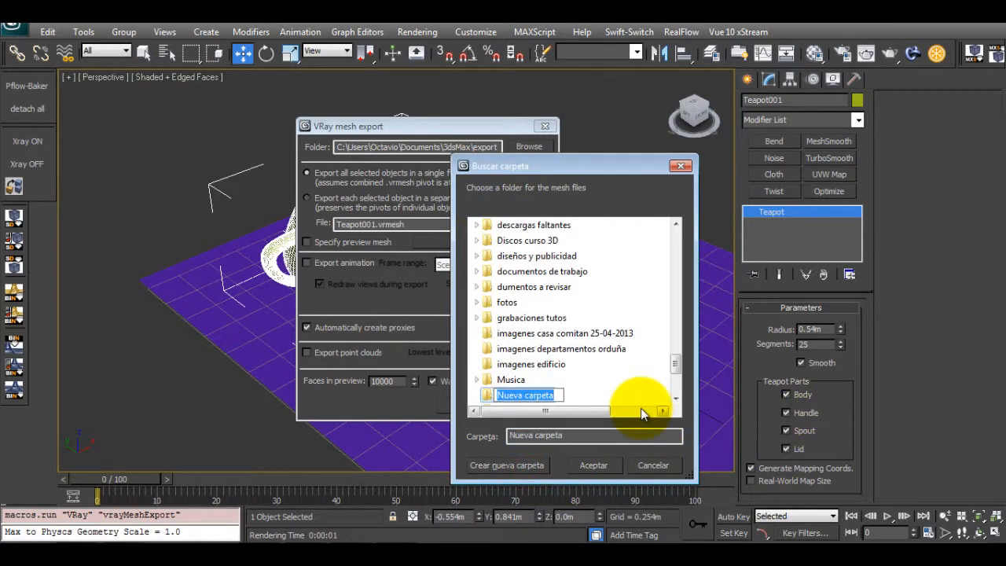
pyautogui.write('proxy')
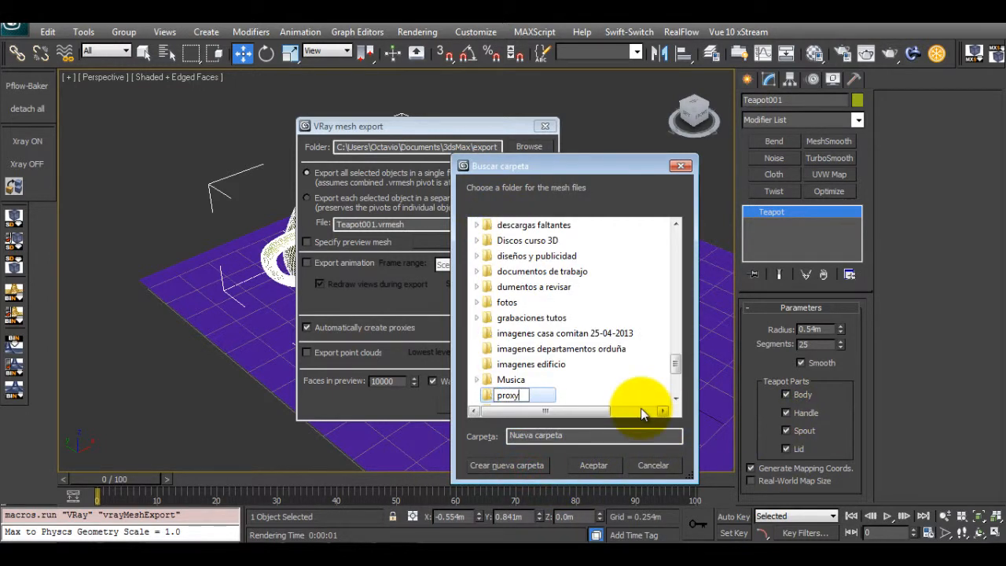
pyautogui.press('Return')
pyautogui.press('Return')
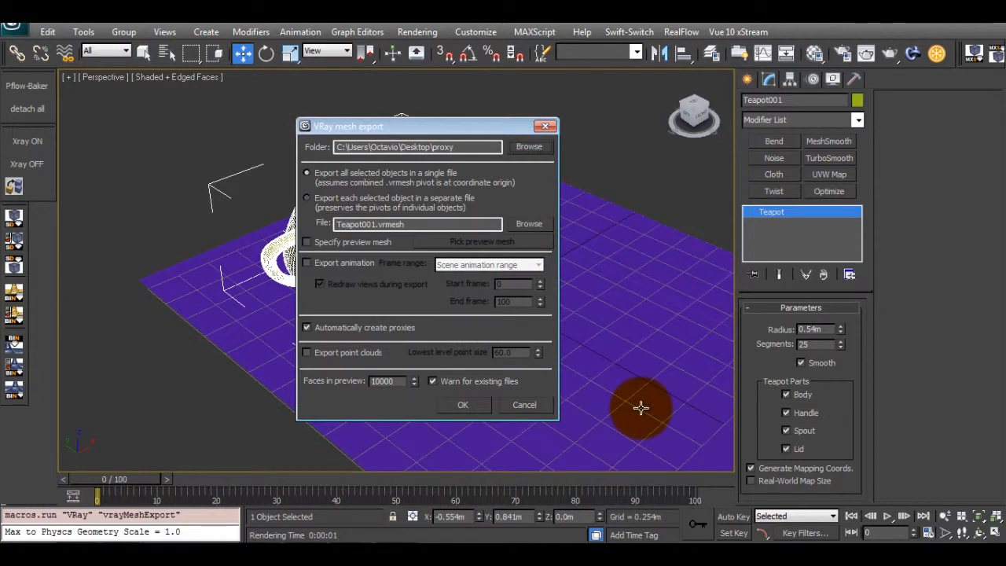
# Step: Try the option to export each object in a separate file, and return to exporting all selected objects in a single file
pyautogui.moveTo(412, 125); pyautogui.dragTo(438, 127)
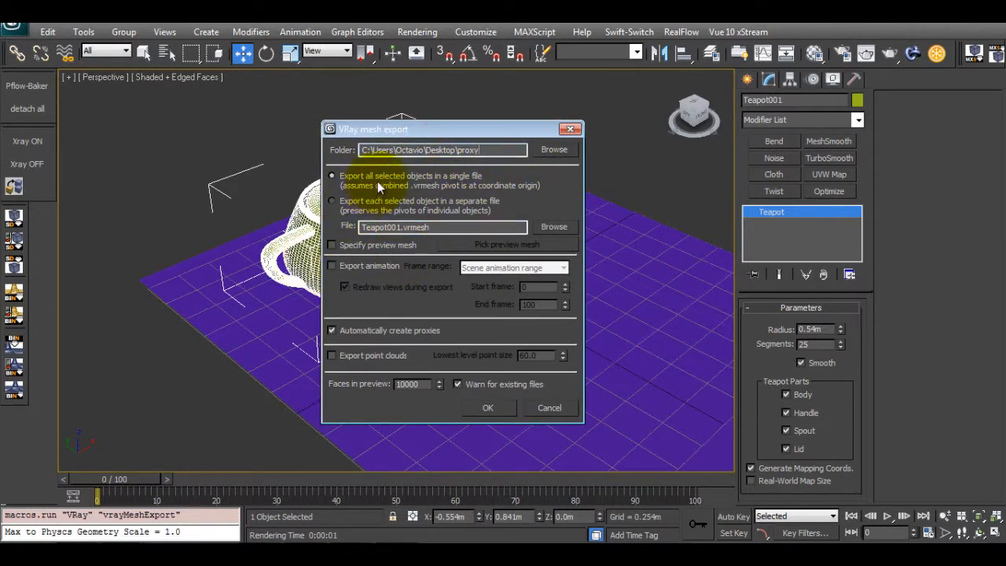
pyautogui.click(341, 201)
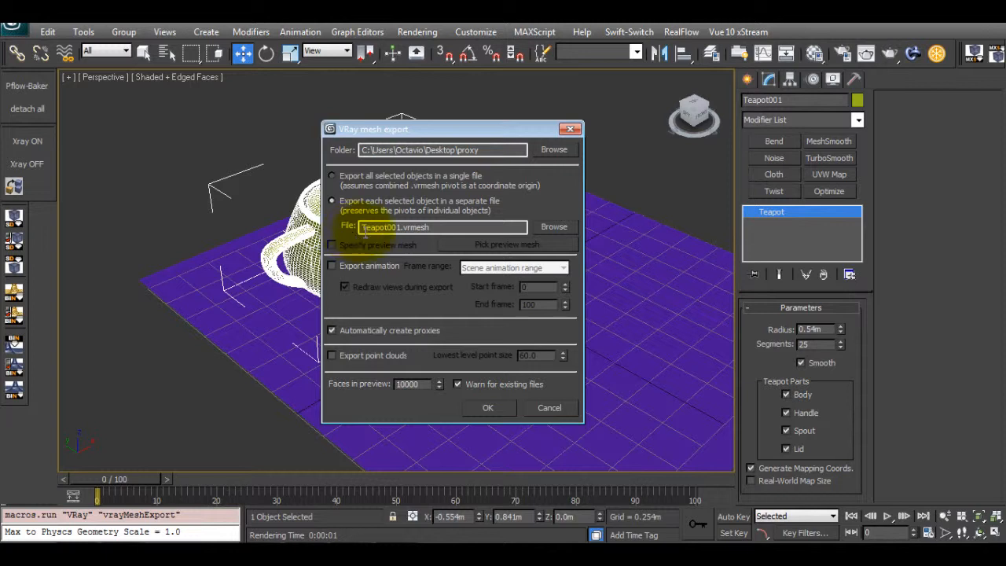
pyautogui.click(352, 171)
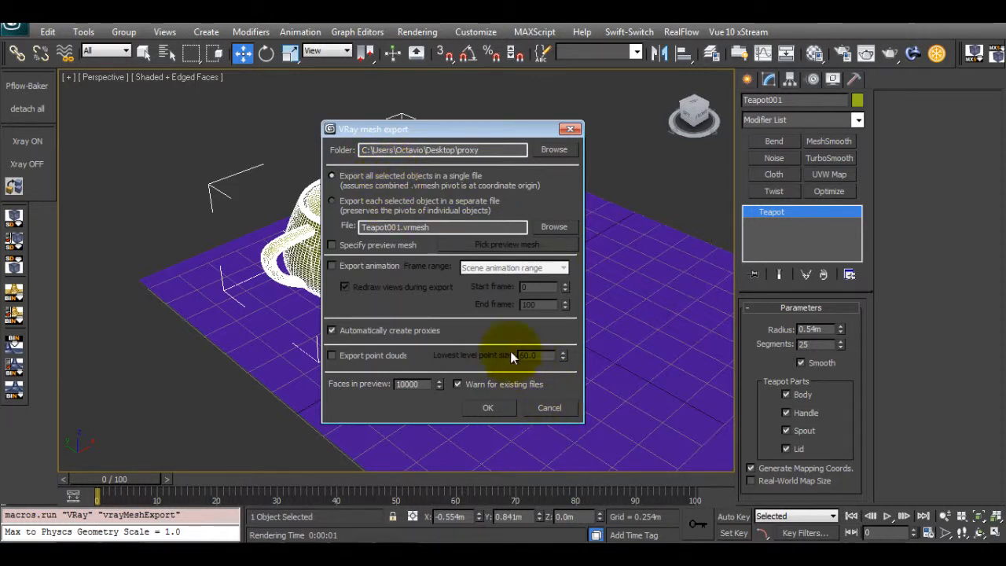
pyautogui.moveTo(677, 247); pyautogui.dragTo(610, 253, button='middle')
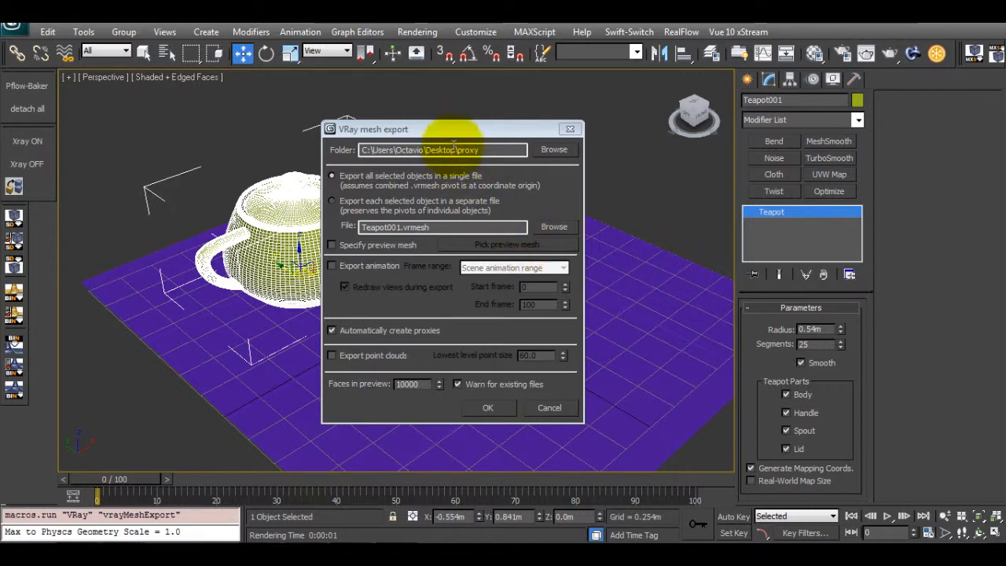
pyautogui.moveTo(450, 129); pyautogui.dragTo(492, 123)
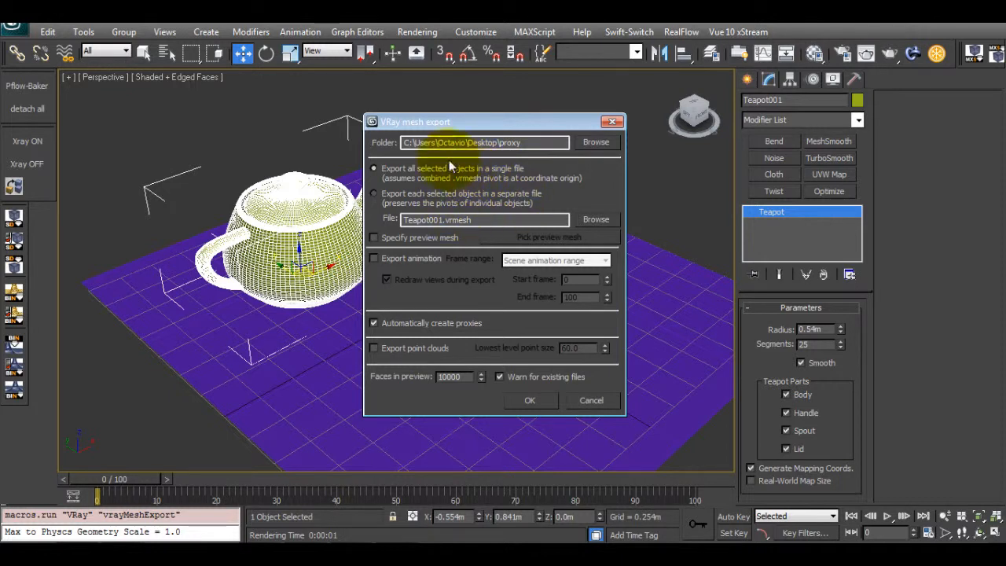
pyautogui.moveTo(461, 123); pyautogui.dragTo(500, 124)
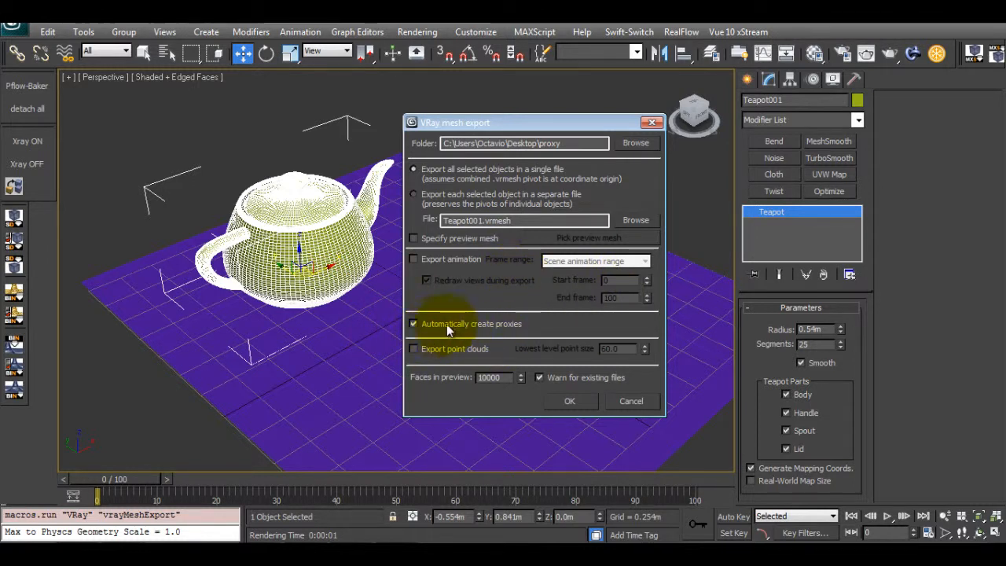
# Step: Toggle automatic proxy creation off and back on in the mesh export settings
pyautogui.click(413, 324)
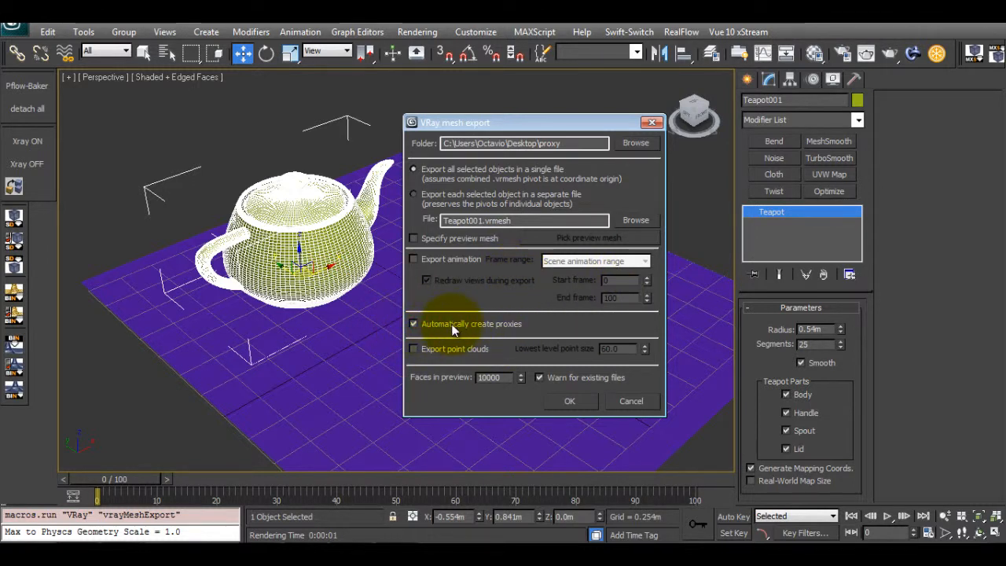
pyautogui.click(450, 324)
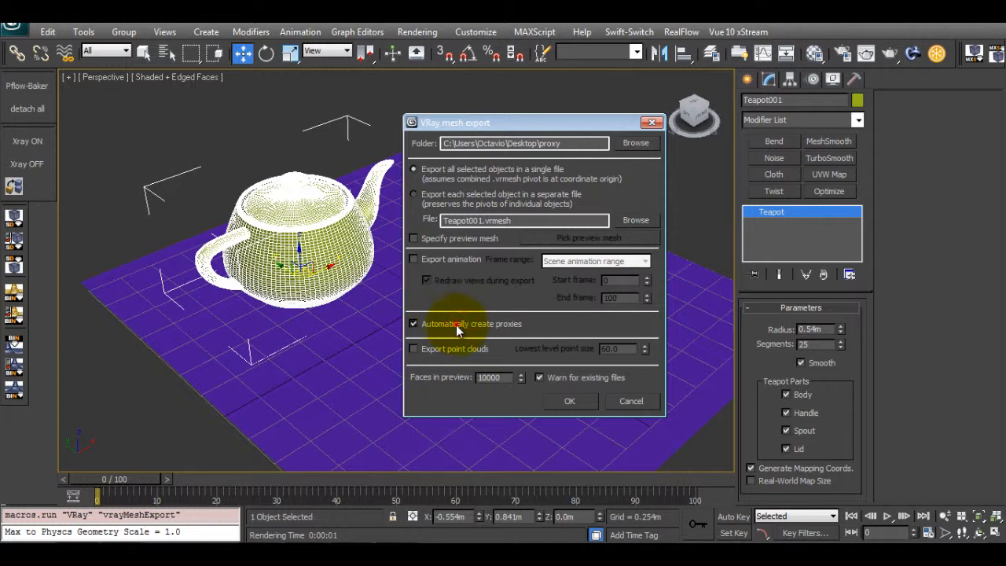
pyautogui.click(456, 325)
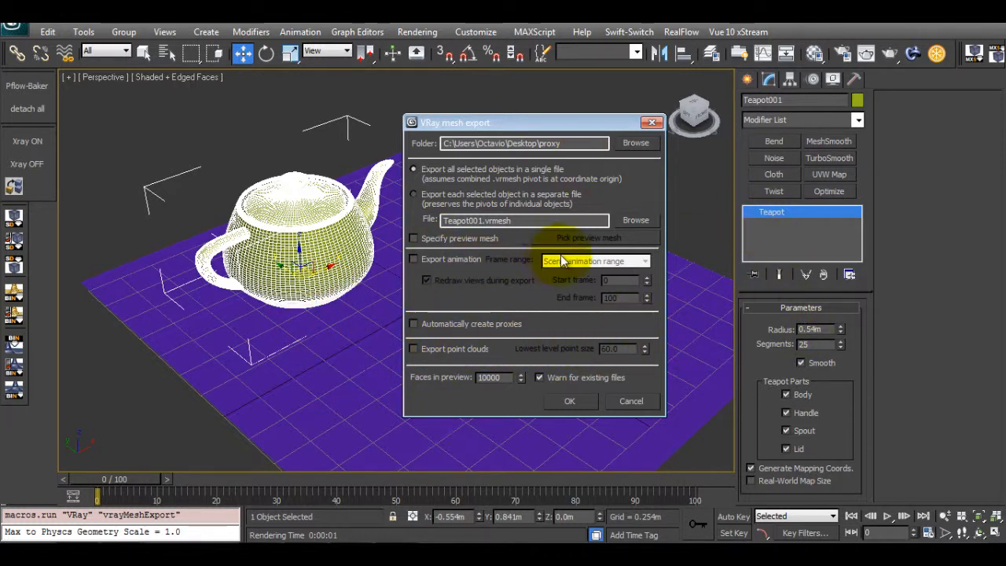
pyautogui.click(445, 324)
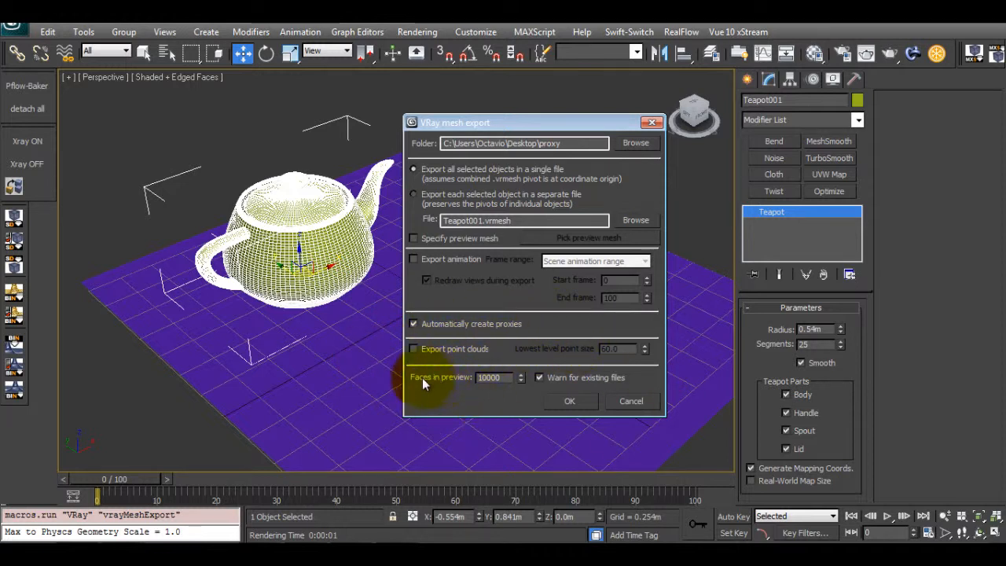
# Step: Set the faces in preview to 50 and export the teapot as Teapot001.vrmesh
pyautogui.doubleClick(493, 377)
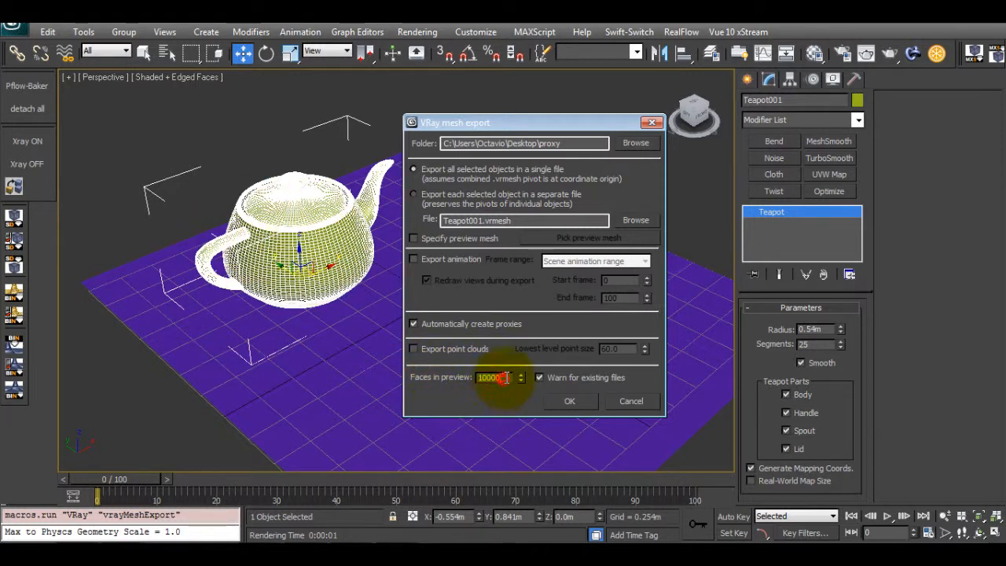
pyautogui.click(485, 377)
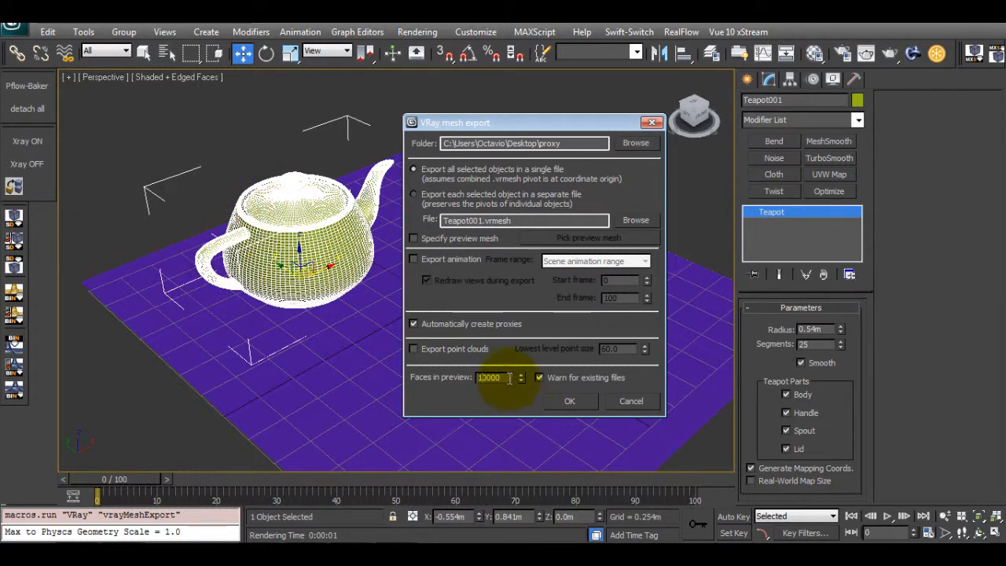
pyautogui.moveTo(508, 378); pyautogui.dragTo(261, 376)
pyautogui.write('50')
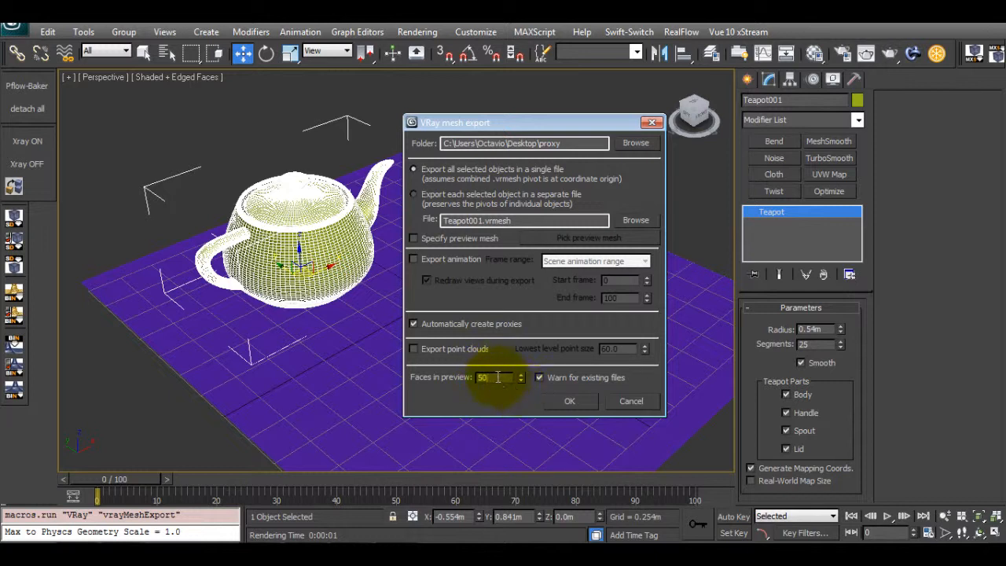
pyautogui.click(459, 424)
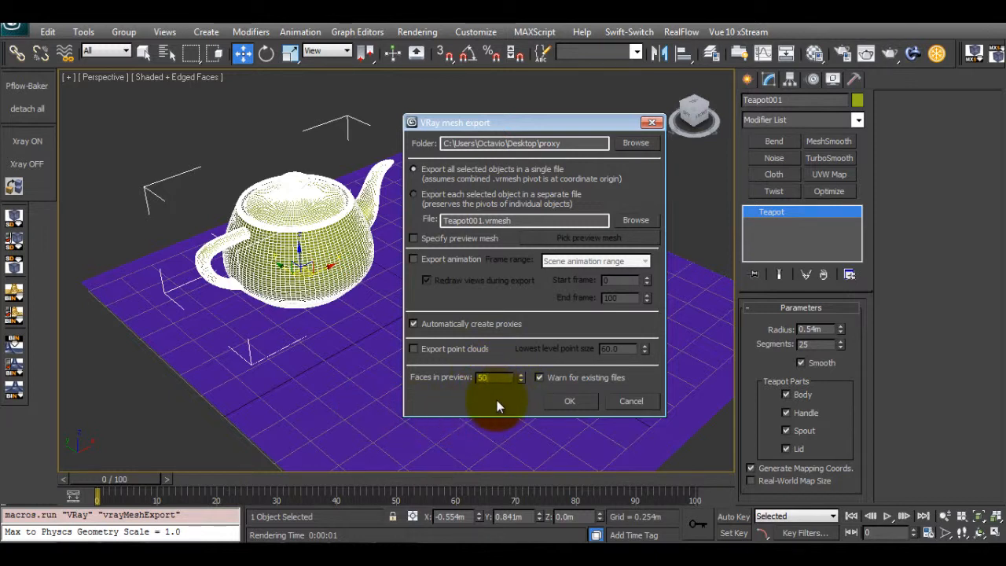
pyautogui.click(570, 402)
# Step: Render the teapot proxy and plane in the Perspective view, inspect the teapot up close, and close the rendered frame
pyautogui.keyDown('alt'); pyautogui.moveTo(439, 274); pyautogui.dragTo(509, 212, button='middle'); pyautogui.keyUp('alt')
pyautogui.click(511, 212)
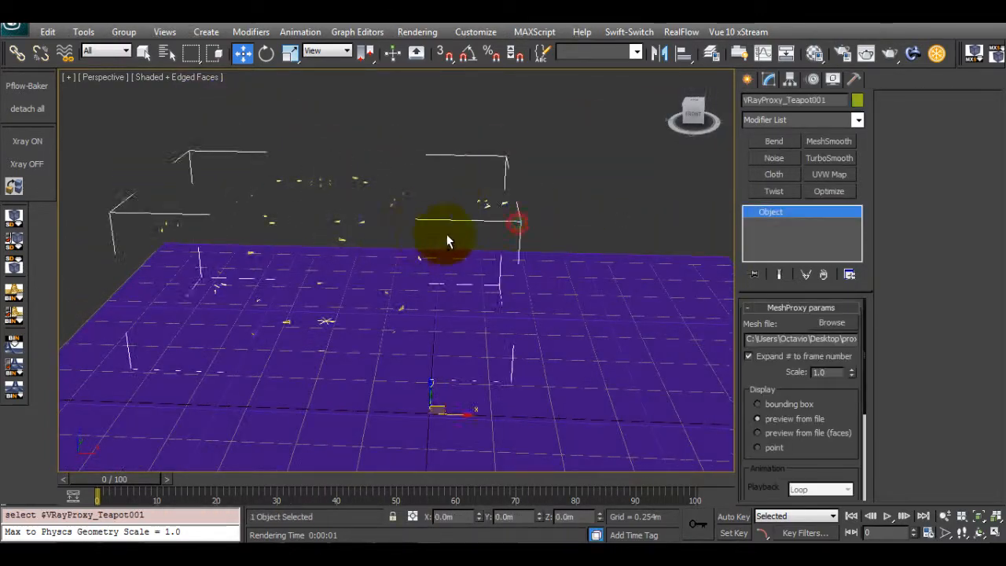
pyautogui.keyDown('alt'); pyautogui.moveTo(446, 238); pyautogui.dragTo(589, 251, button='middle'); pyautogui.keyUp('alt')
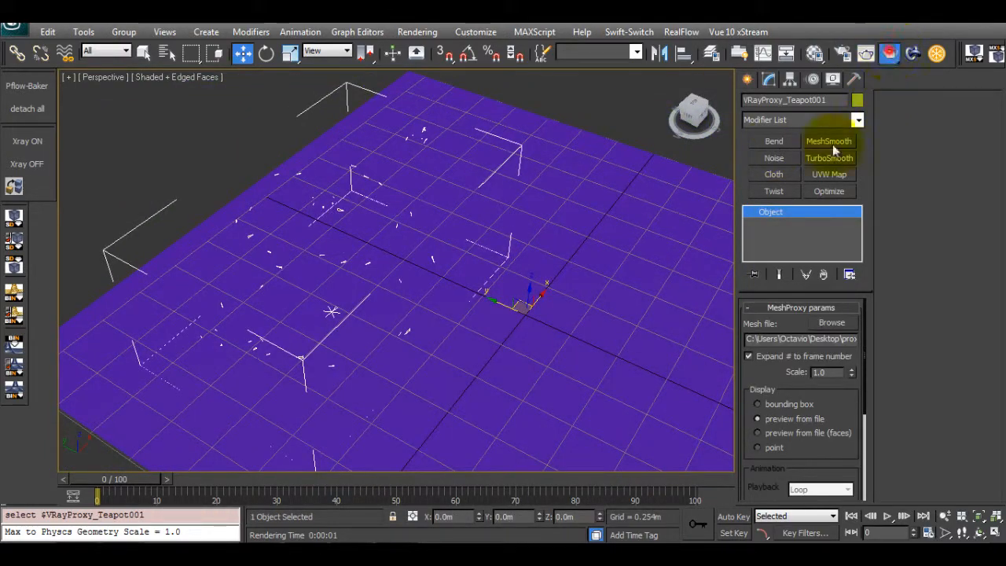
pyautogui.click(865, 52)
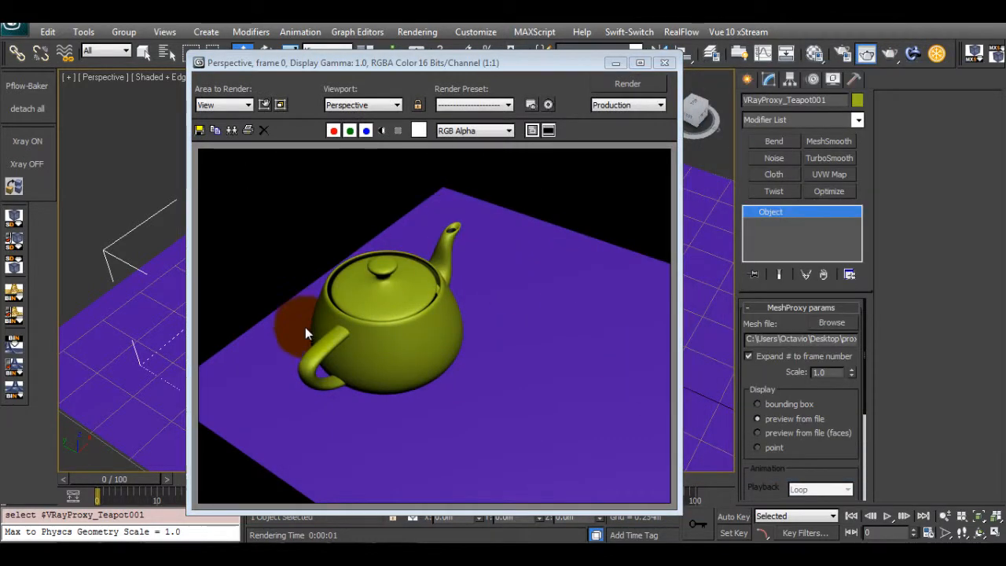
pyautogui.scroll(1, 392, 346)
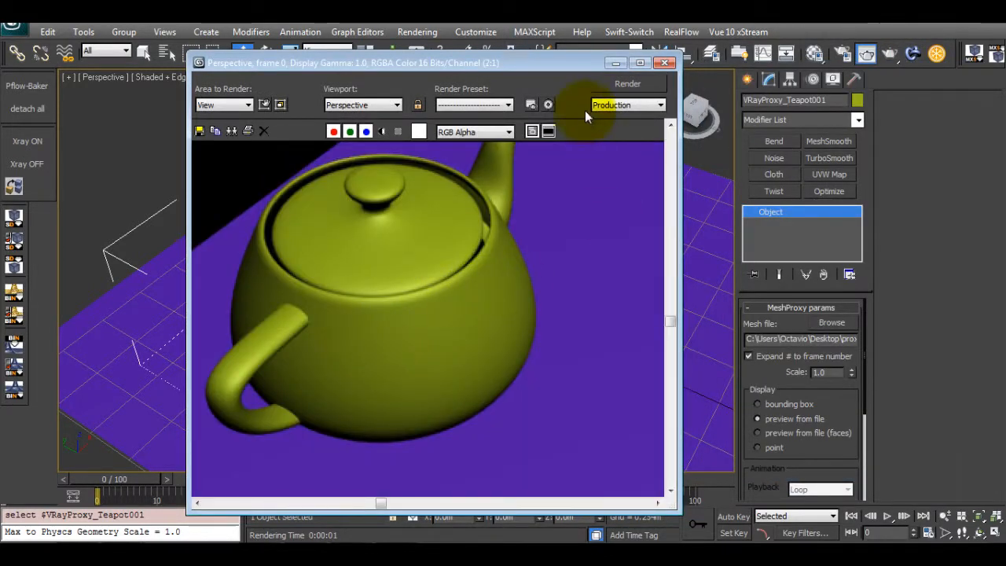
pyautogui.click(665, 62)
# Step: Clone the teapot proxy along the negative Y axis as 48 copies spaced about 0.864 m apart, using the Copy type
pyautogui.scroll(-3, 441, 271)
pyautogui.keyDown('alt'); pyautogui.moveTo(440, 271); pyautogui.dragTo(366, 243, button='middle'); pyautogui.keyUp('alt')
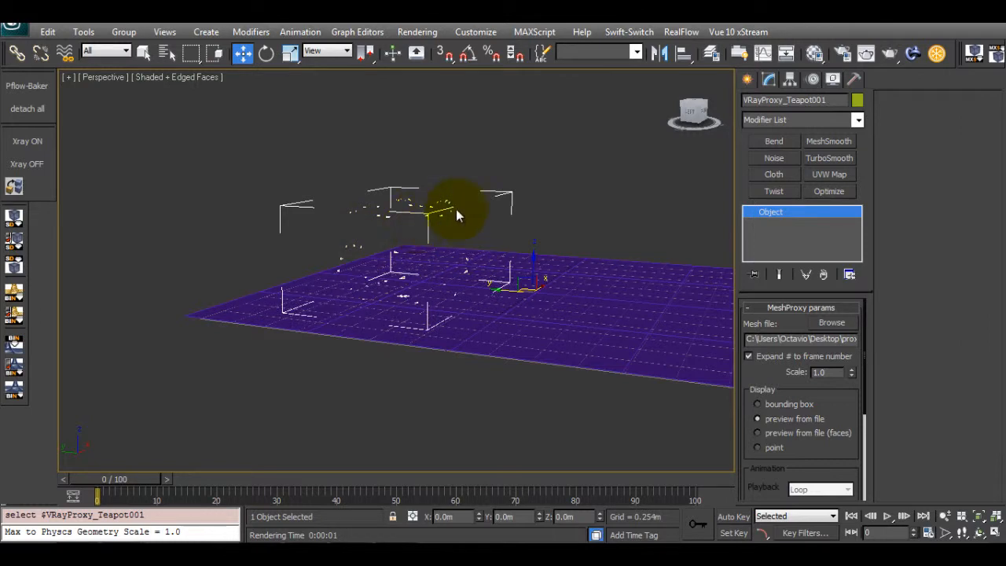
pyautogui.keyDown('alt'); pyautogui.moveTo(458, 213); pyautogui.dragTo(471, 209, button='middle'); pyautogui.keyUp('alt')
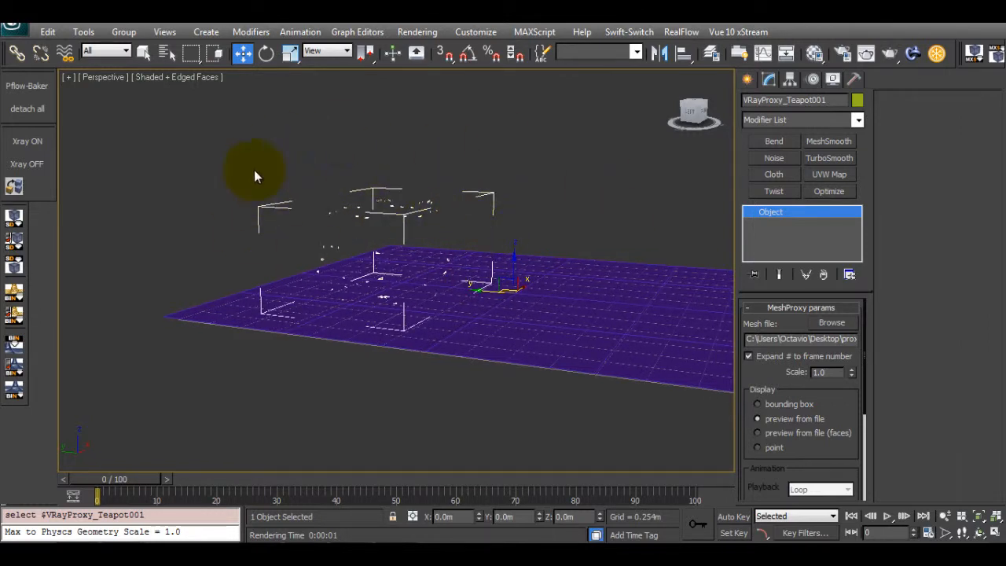
pyautogui.keyDown('alt'); pyautogui.moveTo(490, 270); pyautogui.dragTo(354, 255, button='middle'); pyautogui.keyUp('alt')
pyautogui.keyDown('shift'); pyautogui.moveTo(355, 256); pyautogui.dragTo(464, 279); pyautogui.keyUp('shift')
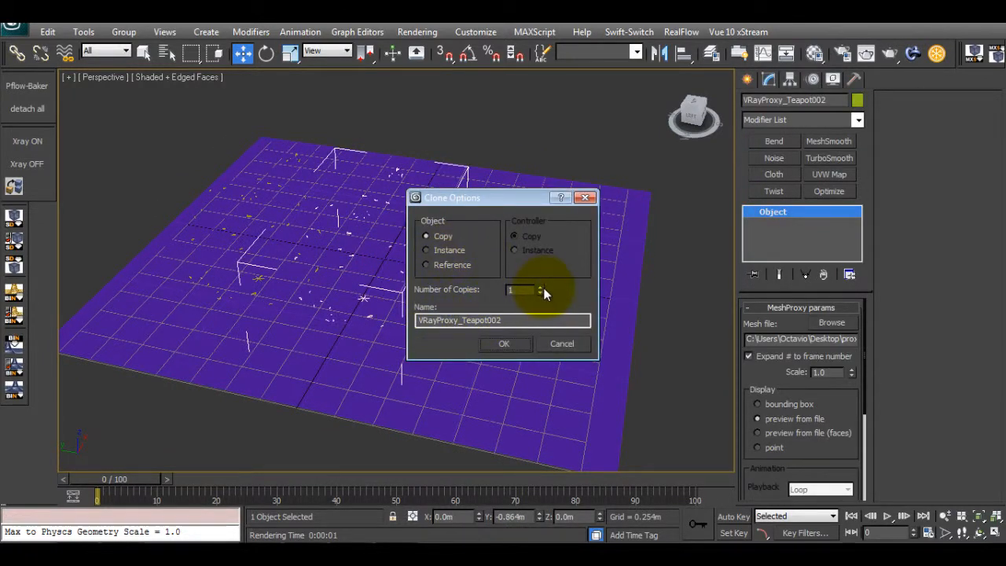
pyautogui.moveTo(542, 290); pyautogui.dragTo(542, 256)
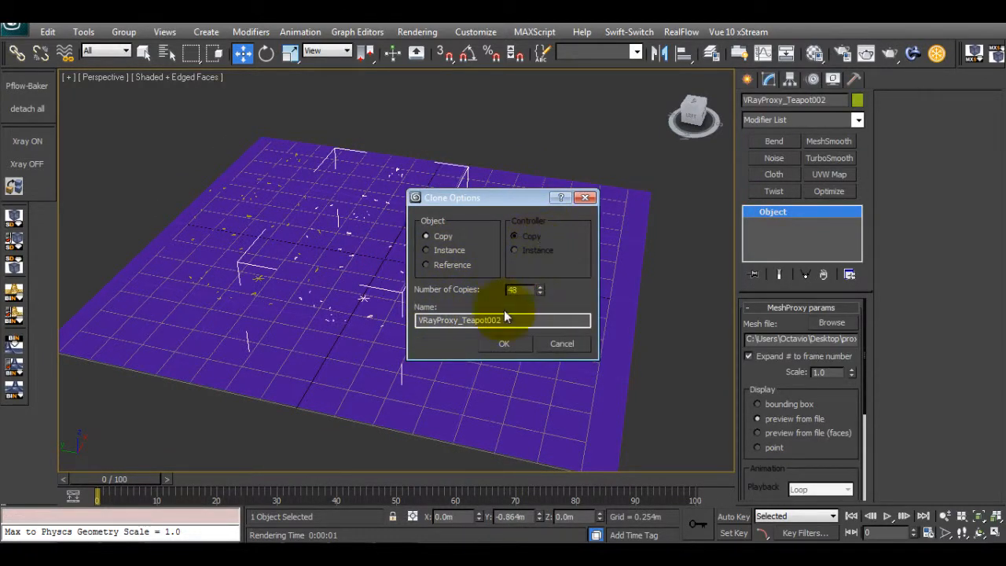
pyautogui.click(503, 343)
# Step: Select all teapot proxies without the plane and clone the row along the X axis as 38 copies, using the Copy type
pyautogui.scroll(-5, 285, 224)
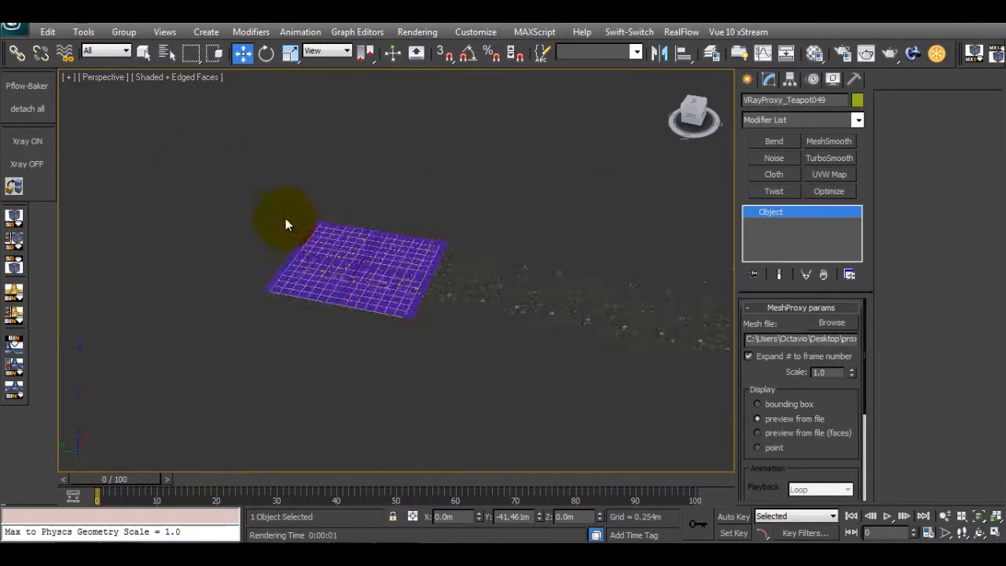
pyautogui.scroll(-5, 285, 220)
pyautogui.keyDown('alt'); pyautogui.moveTo(449, 269); pyautogui.dragTo(507, 233, button='middle'); pyautogui.keyUp('alt')
pyautogui.scroll(3, 263, 340)
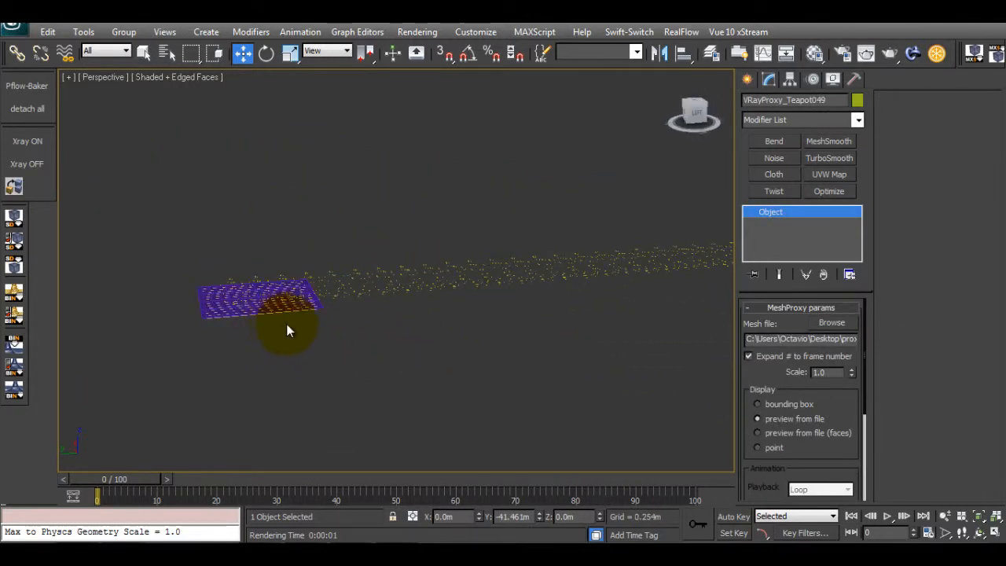
pyautogui.hotkey('ctrl', 'a')
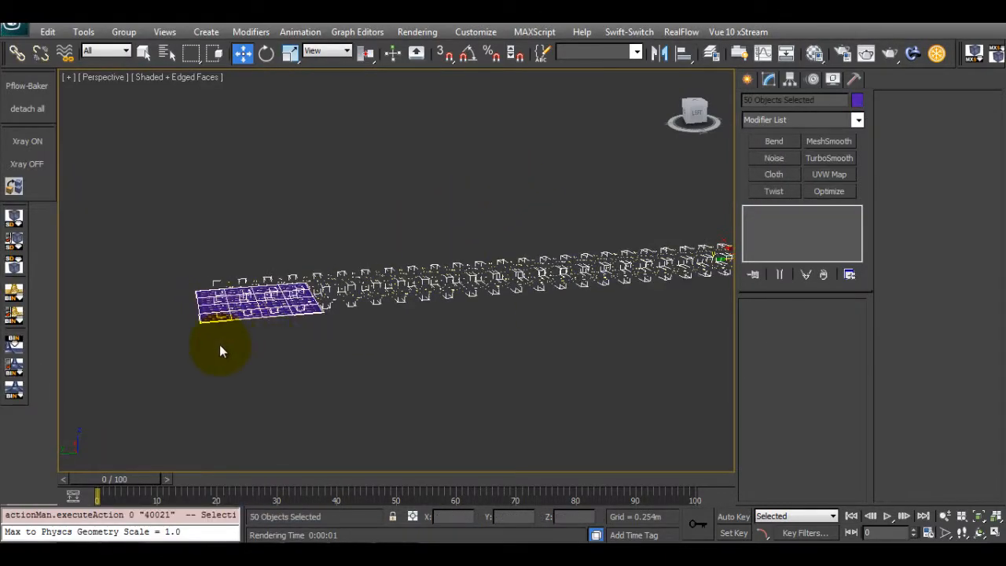
pyautogui.click(209, 318)
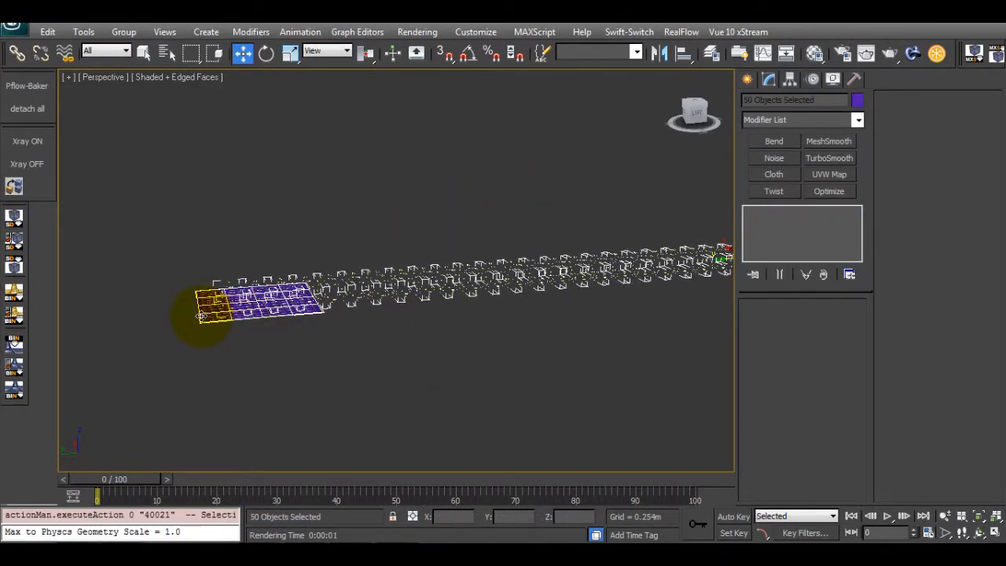
pyautogui.click(211, 315)
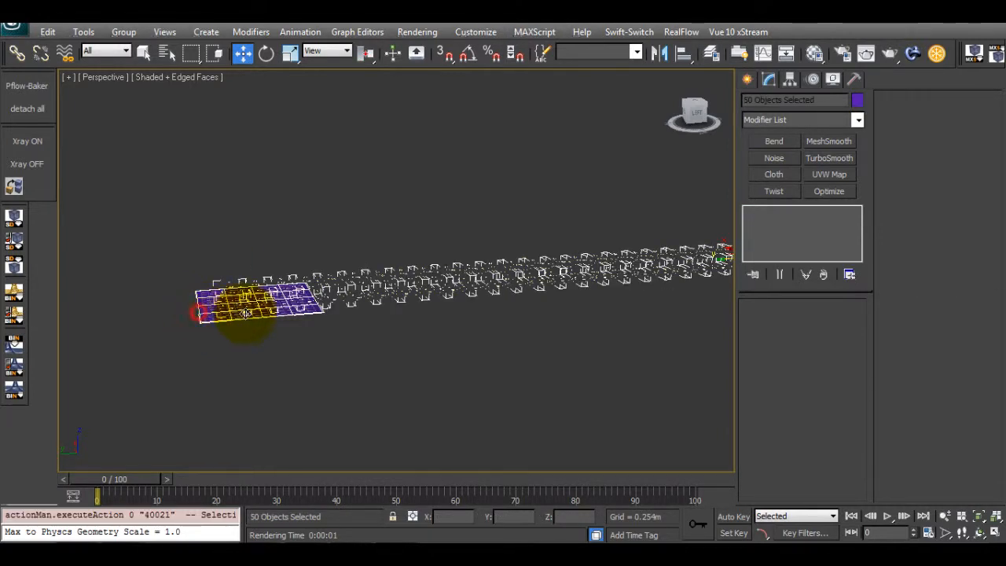
pyautogui.keyDown('alt'); pyautogui.click(202, 321); pyautogui.keyUp('alt')
pyautogui.moveTo(333, 293); pyautogui.dragTo(411, 258, button='middle')
pyautogui.moveTo(378, 257)
pyautogui.keyDown('shift'); pyautogui.mouseDown()
pyautogui.moveTo(359, 251)
pyautogui.moveTo(359, 265)
pyautogui.mouseUp(); pyautogui.keyUp('shift')
pyautogui.moveTo(542, 288); pyautogui.dragTo(542, 260)
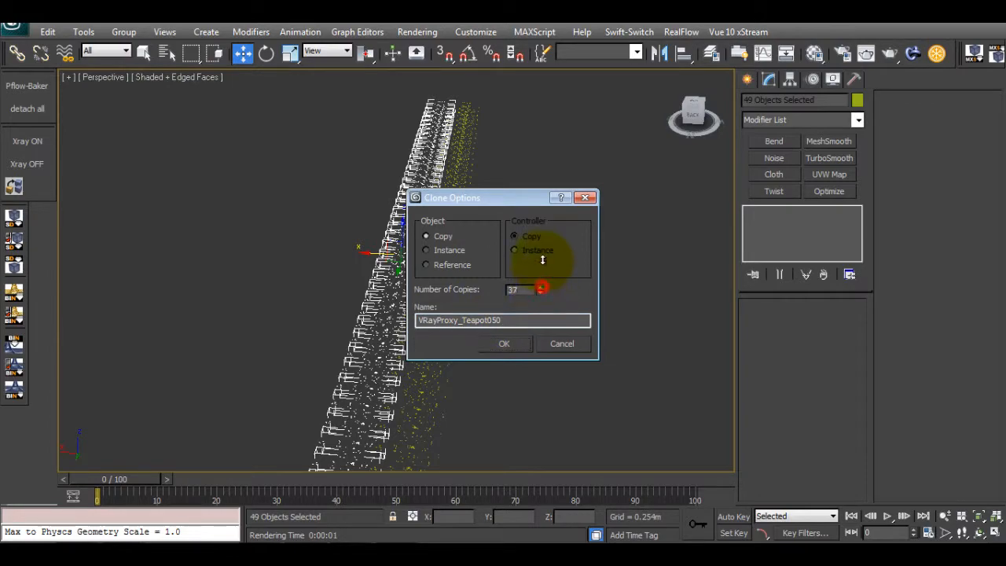
pyautogui.click(506, 344)
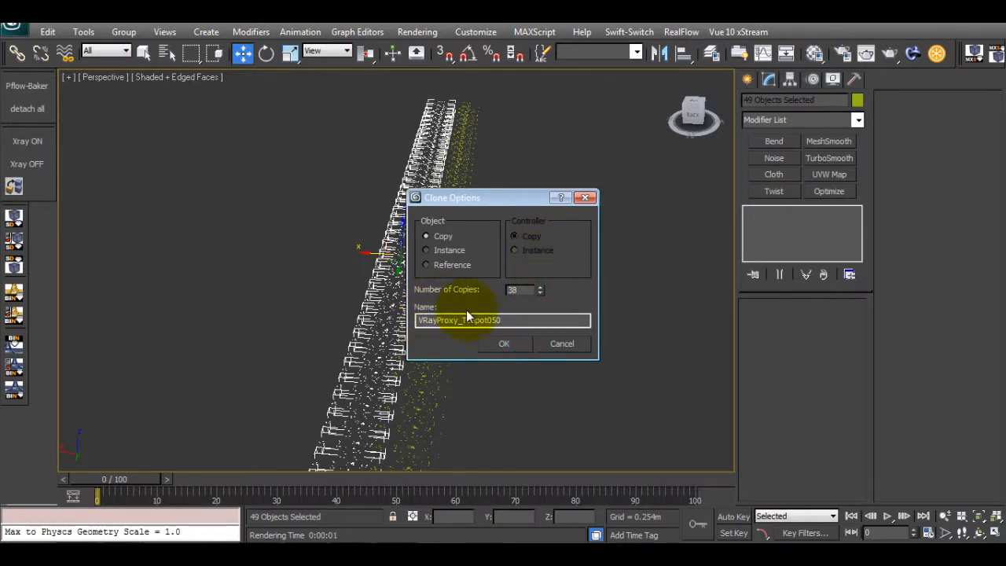
# Step: Show safe frames in the Perspective view and render an angled overview of the whole teapot proxy field
pyautogui.moveTo(440, 306)
pyautogui.keyDown('alt'); pyautogui.mouseDown(button='middle')
pyautogui.moveTo(424, 234)
pyautogui.moveTo(333, 236)
pyautogui.moveTo(448, 161)
pyautogui.mouseUp(button='middle'); pyautogui.keyUp('alt')
pyautogui.scroll(-5, 352, 249)
pyautogui.scroll(2, 336, 236)
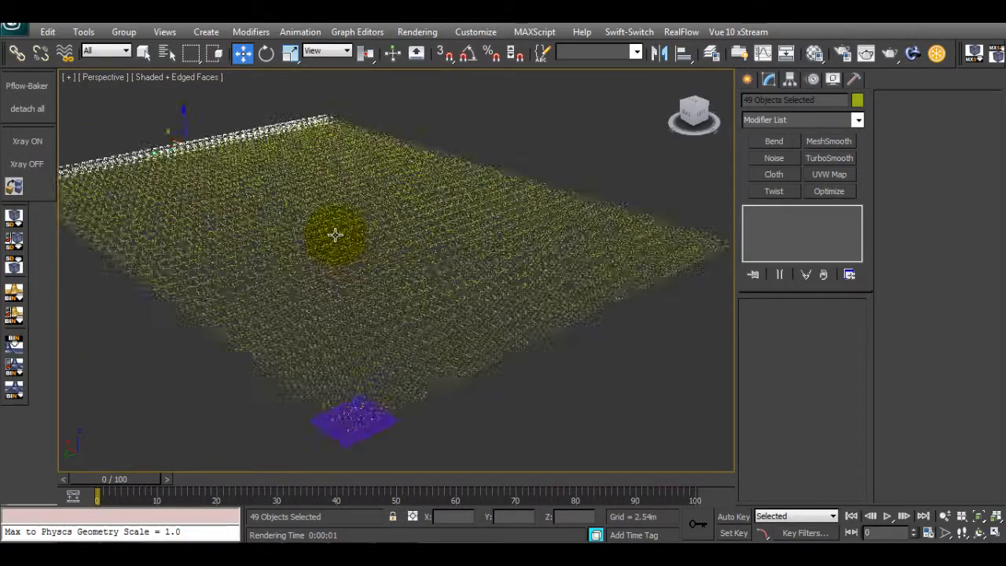
pyautogui.scroll(4, 335, 234)
pyautogui.keyDown('alt'); pyautogui.moveTo(364, 233); pyautogui.dragTo(472, 229, button='middle'); pyautogui.keyUp('alt')
pyautogui.scroll(-1, 400, 230)
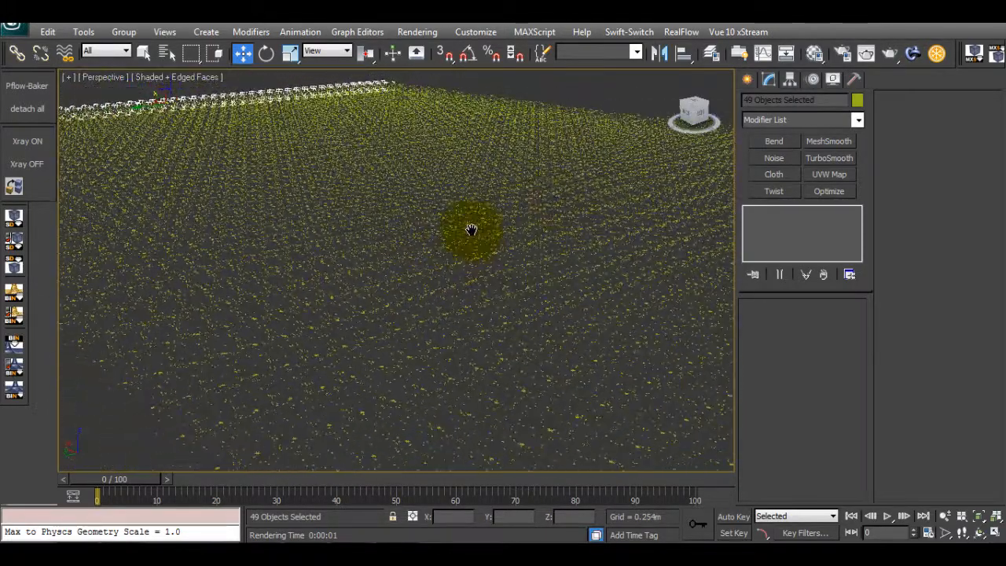
pyautogui.hotkey('shift', 'f')
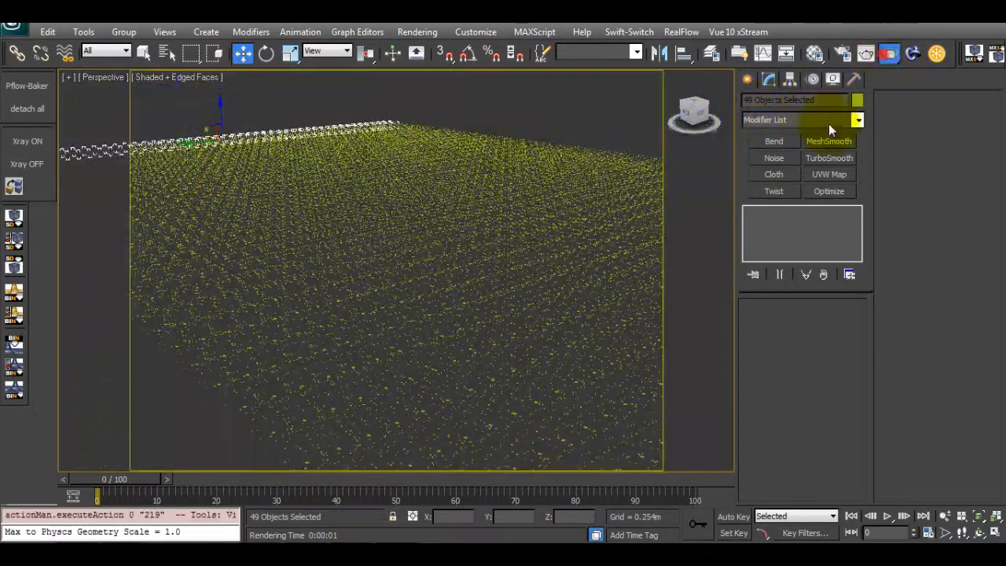
pyautogui.hotkey('shift', 'q')
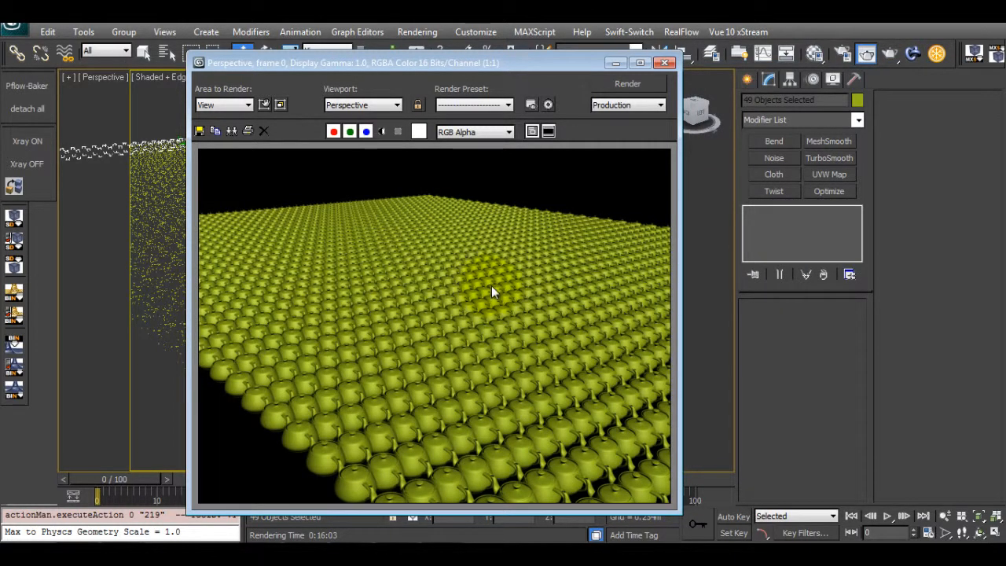
# Step: Inspect the rendered teapot field up close and close the rendered frame
pyautogui.moveTo(449, 62); pyautogui.dragTo(447, 88)
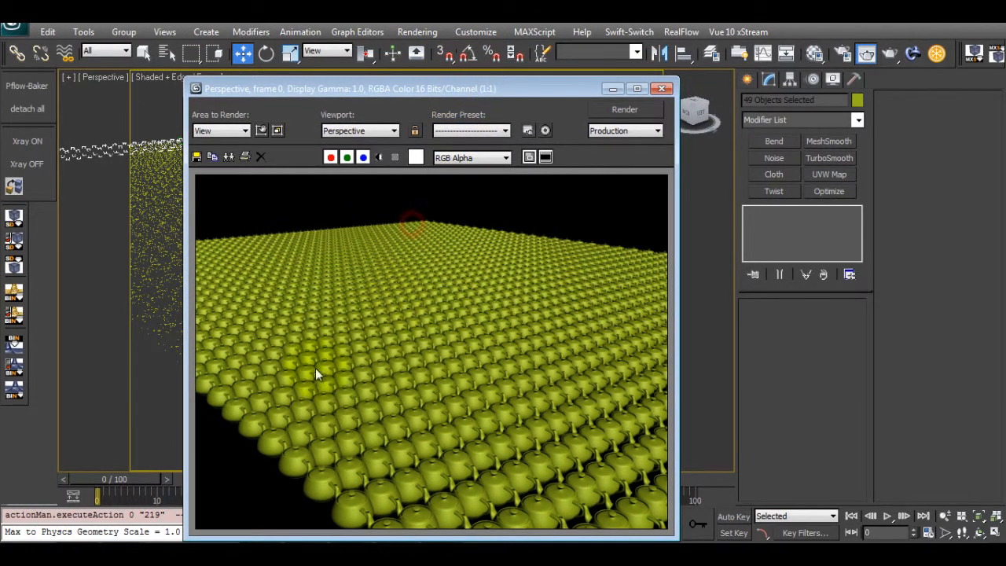
pyautogui.click(377, 289)
pyautogui.scroll(1, 363, 260)
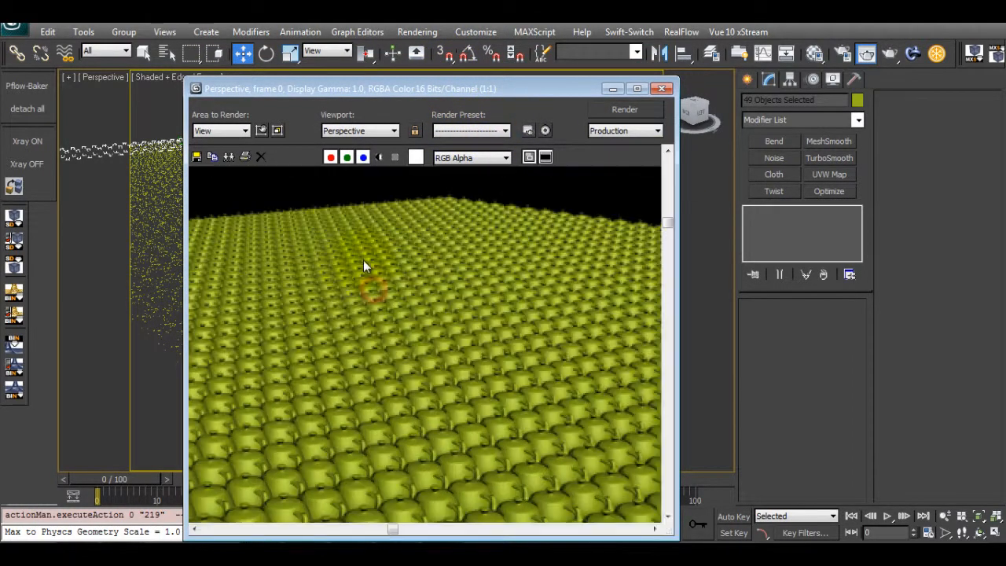
pyautogui.moveTo(363, 260); pyautogui.dragTo(387, 264, button='middle')
pyautogui.scroll(-1, 381, 268)
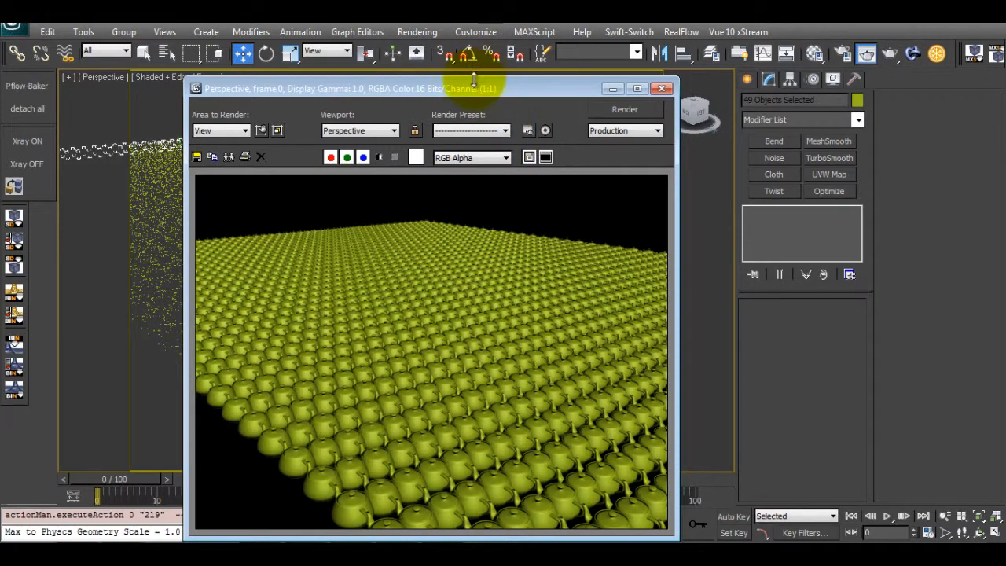
pyautogui.moveTo(473, 79); pyautogui.dragTo(545, 85)
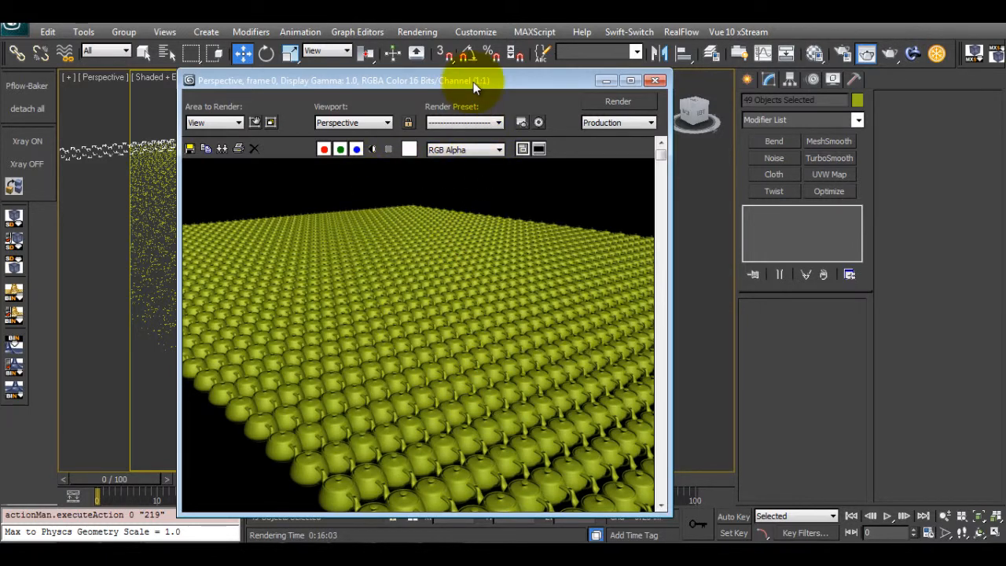
pyautogui.moveTo(473, 82); pyautogui.dragTo(522, 93)
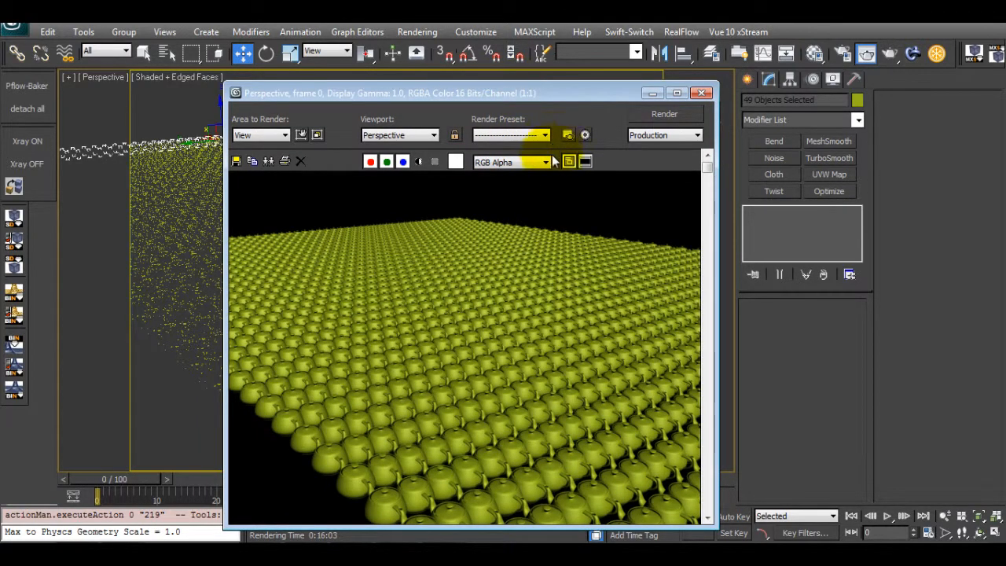
pyautogui.click(707, 96)
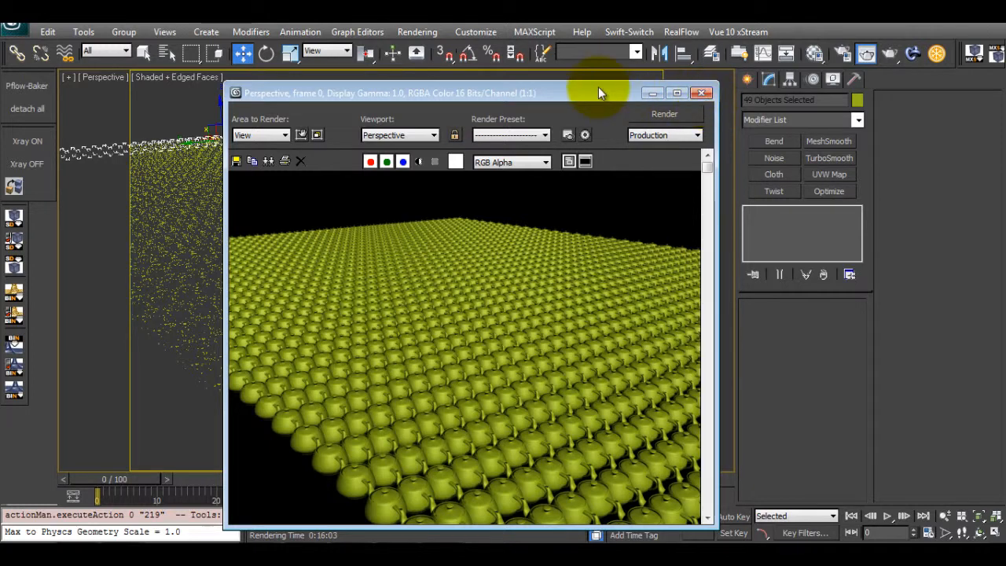
pyautogui.click(701, 93)
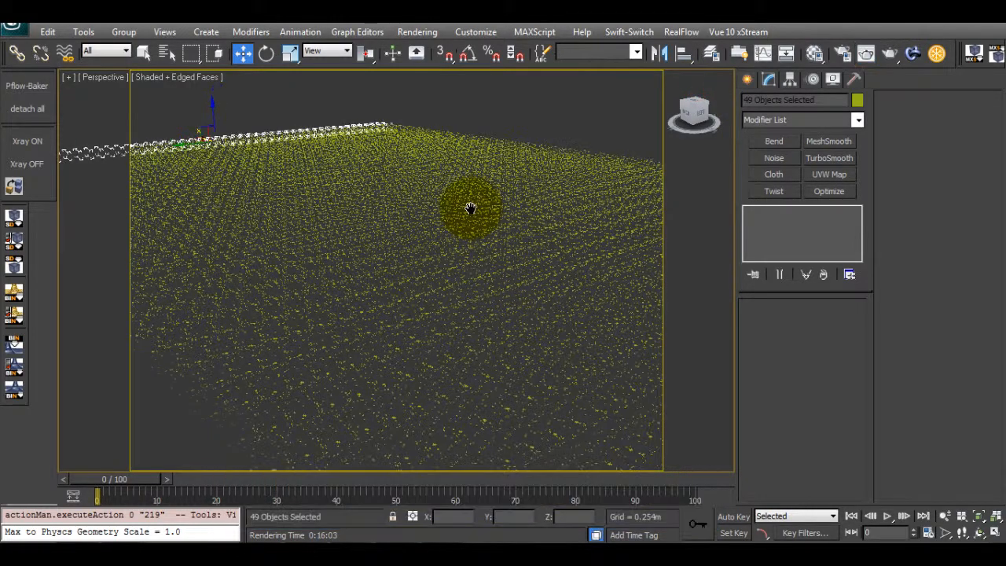
# Step: Delete large blocks of teapot copies farthest from the purple plane
pyautogui.scroll(-6, 470, 209)
pyautogui.keyDown('alt'); pyautogui.moveTo(498, 247); pyautogui.dragTo(532, 340, button='middle'); pyautogui.keyUp('alt')
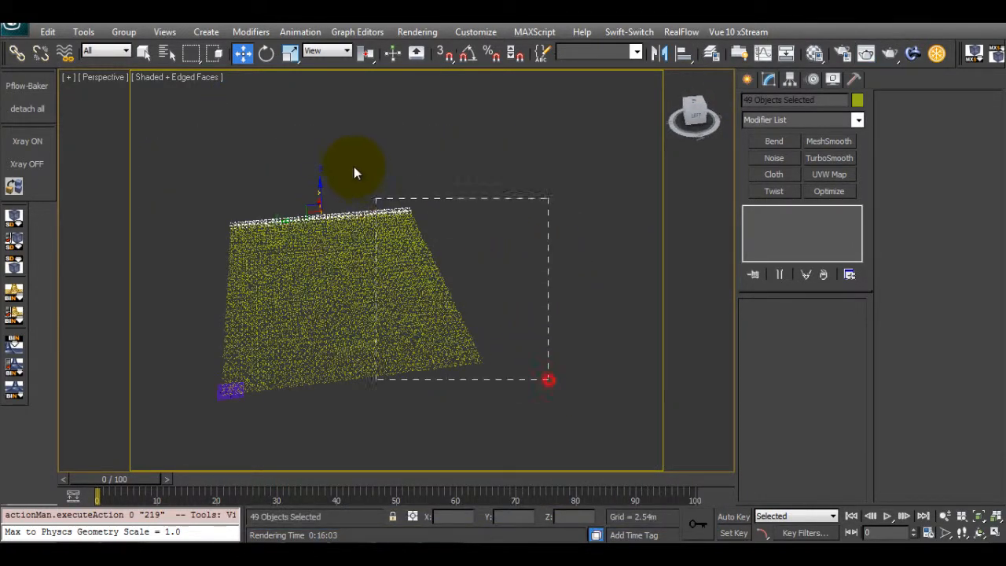
pyautogui.moveTo(353, 167); pyautogui.dragTo(350, 162)
pyautogui.moveTo(446, 354); pyautogui.dragTo(595, 288, button='middle')
pyautogui.press('Delete')
pyautogui.moveTo(600, 262); pyautogui.dragTo(375, 215)
pyautogui.scroll(5, 455, 209)
pyautogui.moveTo(456, 208); pyautogui.dragTo(365, 297, button='middle')
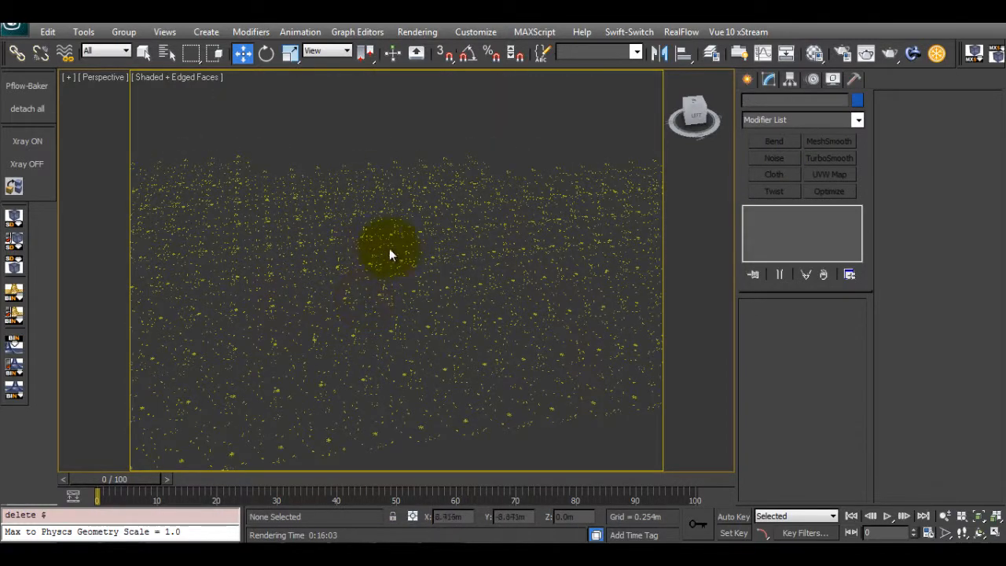
# Step: Delete further outer blocks of teapot copies, leaving a small group around the purple plane
pyautogui.scroll(-5, 389, 250)
pyautogui.moveTo(271, 305)
pyautogui.mouseDown(button='middle')
pyautogui.moveTo(377, 258)
pyautogui.moveTo(386, 290)
pyautogui.mouseUp(button='middle')
pyautogui.press('F4')
pyautogui.press('F4')
pyautogui.scroll(2, 339, 283)
pyautogui.scroll(-5, 376, 259)
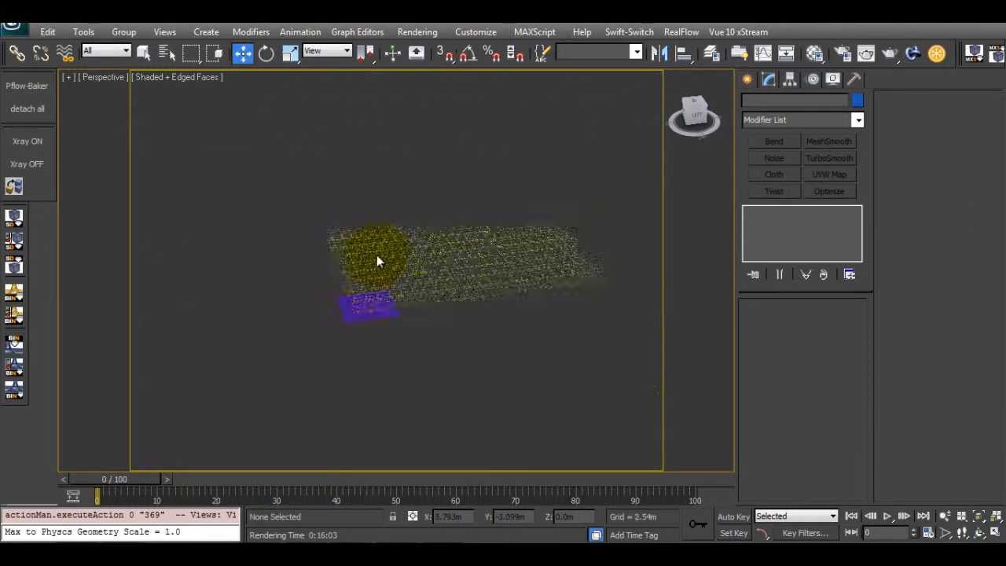
pyautogui.scroll(-3, 376, 256)
pyautogui.moveTo(530, 323); pyautogui.dragTo(426, 206)
pyautogui.press('Delete')
pyautogui.moveTo(451, 259); pyautogui.dragTo(341, 225)
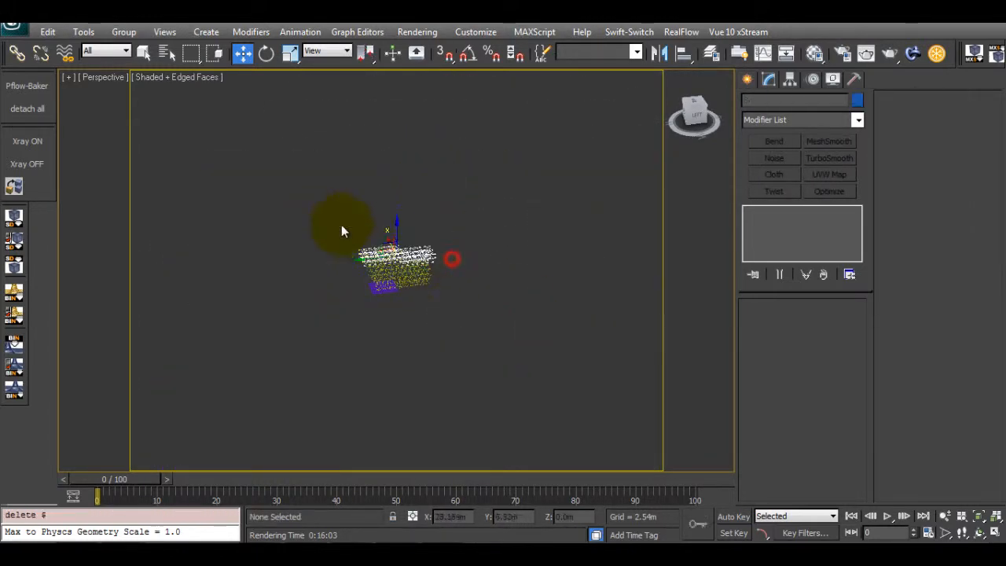
pyautogui.scroll(6, 385, 259)
pyautogui.scroll(-6, 452, 272)
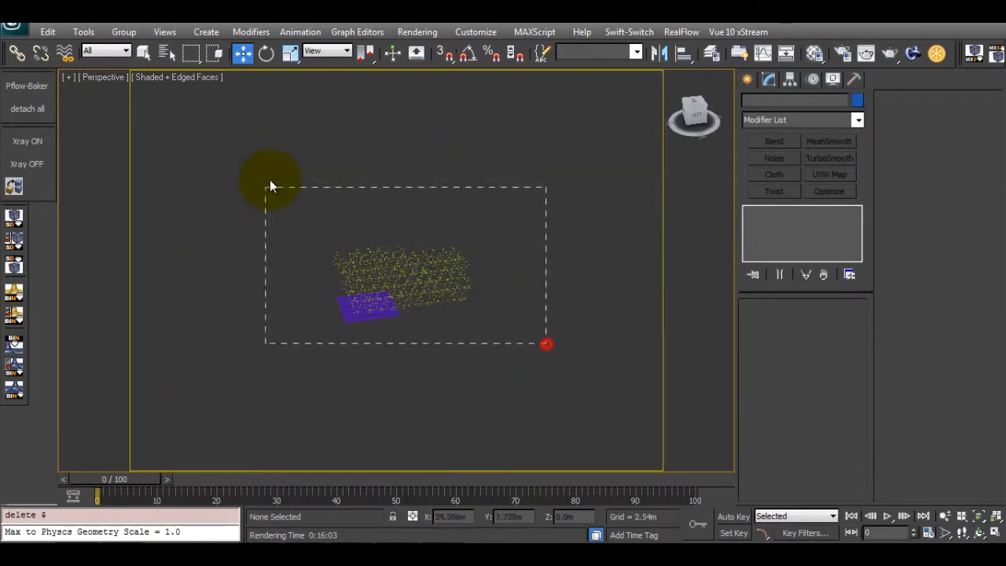
# Step: Delete all remaining teapot copies except the original proxy at the plane's corner, keeping the plane
pyautogui.moveTo(270, 186); pyautogui.dragTo(271, 187)
pyautogui.scroll(6, 336, 314)
pyautogui.moveTo(369, 268); pyautogui.dragTo(355, 314, button='middle')
pyautogui.keyDown('alt'); pyautogui.click(374, 284); pyautogui.keyUp('alt')
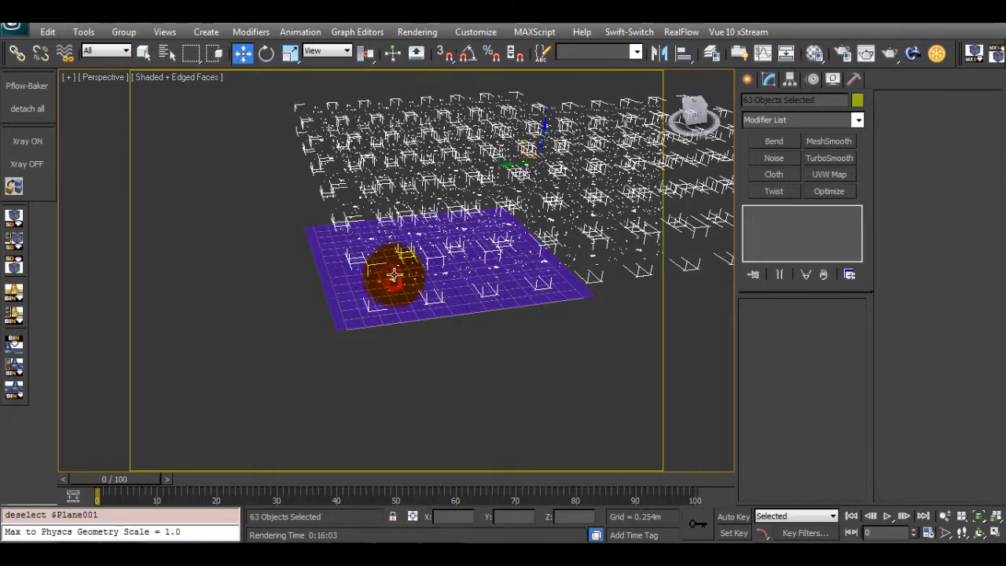
pyautogui.keyDown('alt'); pyautogui.moveTo(393, 270); pyautogui.dragTo(246, 147, button='middle'); pyautogui.keyUp('alt')
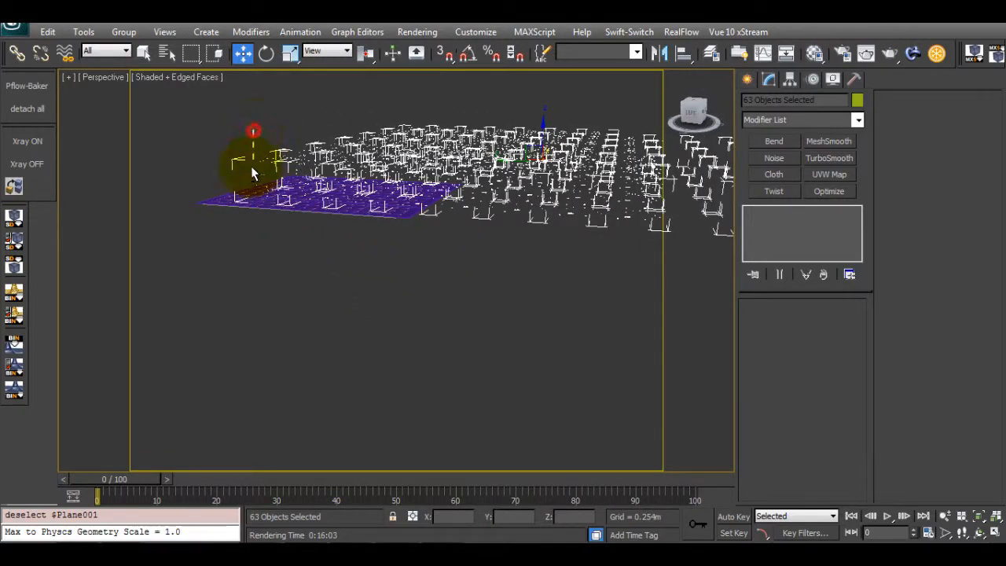
pyautogui.keyDown('alt'); pyautogui.click(255, 168); pyautogui.keyUp('alt')
pyautogui.press('Delete')
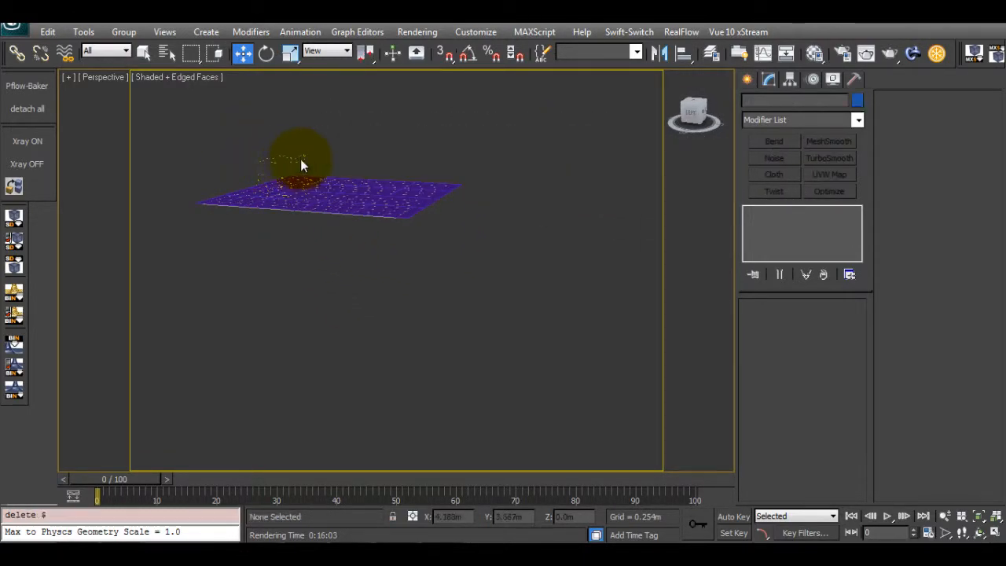
# Step: Select the remaining teapot proxy, frame it in the Perspective view, and hide the safe frames
pyautogui.click(246, 144)
pyautogui.press('z')
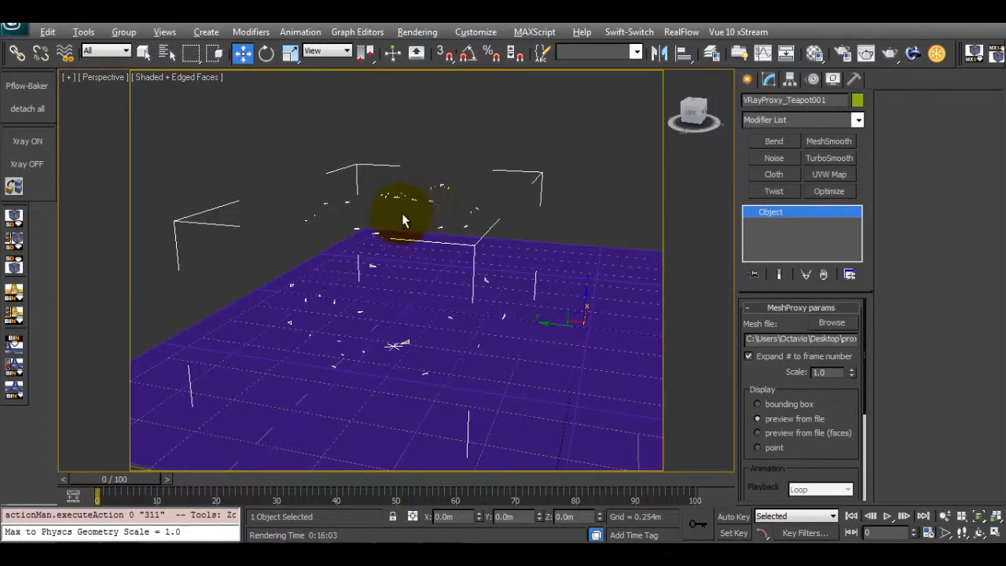
pyautogui.keyDown('alt'); pyautogui.moveTo(387, 206); pyautogui.dragTo(470, 225, button='middle'); pyautogui.keyUp('alt')
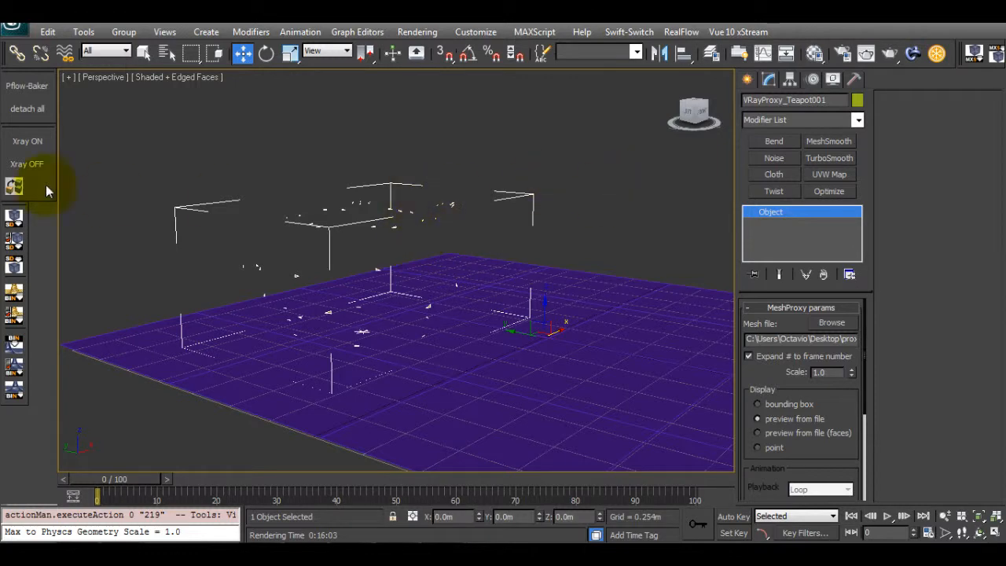
pyautogui.keyDown('alt'); pyautogui.moveTo(420, 263); pyautogui.dragTo(415, 284, button='middle'); pyautogui.keyUp('alt')
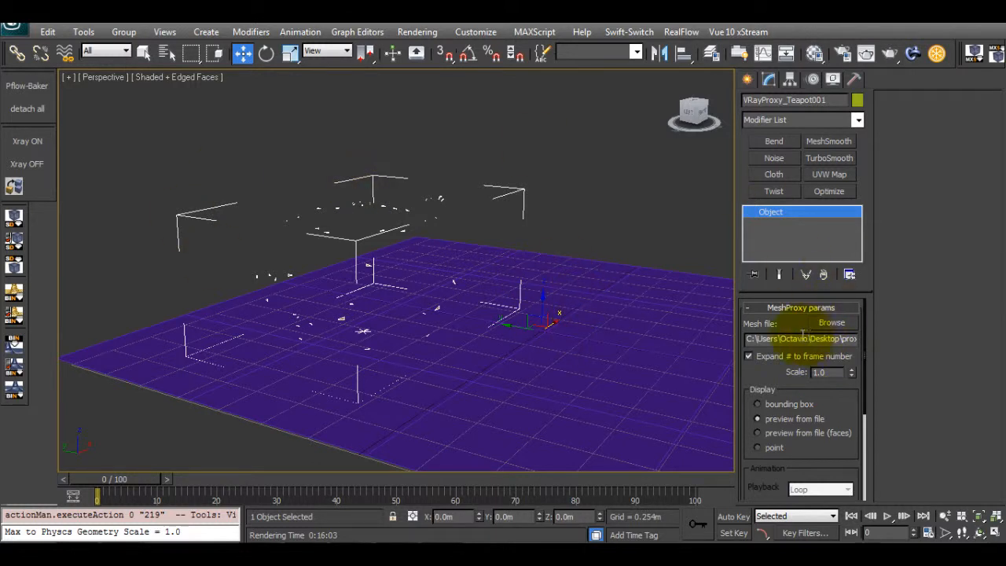
pyautogui.moveTo(576, 333); pyautogui.dragTo(563, 327, button='middle')
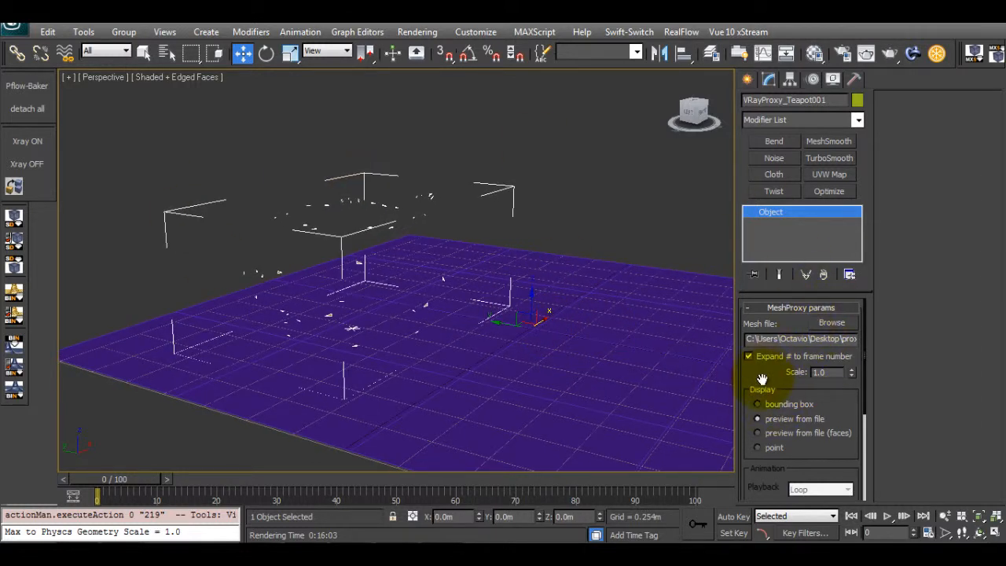
# Step: Clear the selection and reselect the teapot proxy to show its MeshProxy parameters
pyautogui.moveTo(763, 380); pyautogui.dragTo(772, 387)
pyautogui.click(562, 149)
pyautogui.click(594, 148)
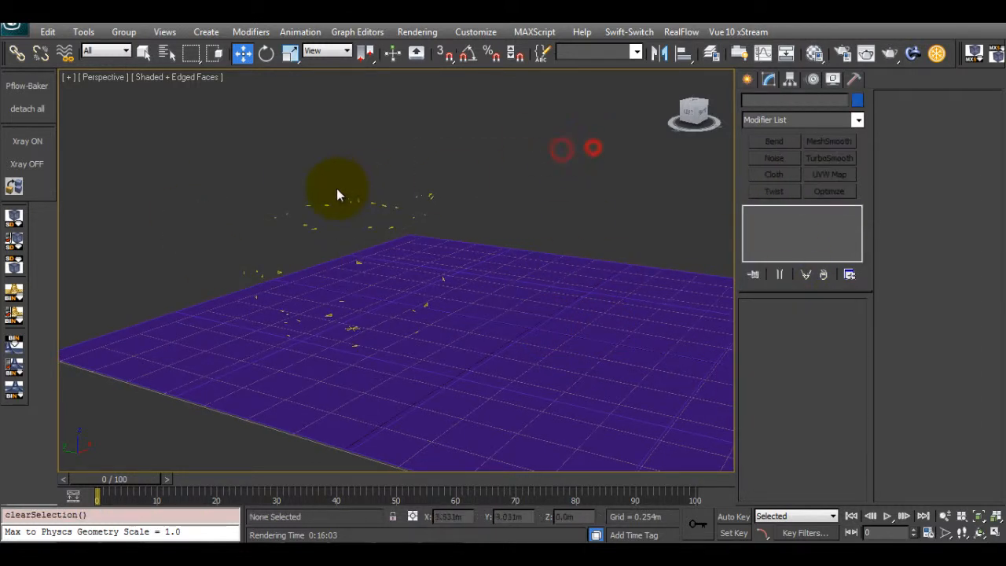
pyautogui.moveTo(352, 192); pyautogui.dragTo(315, 204)
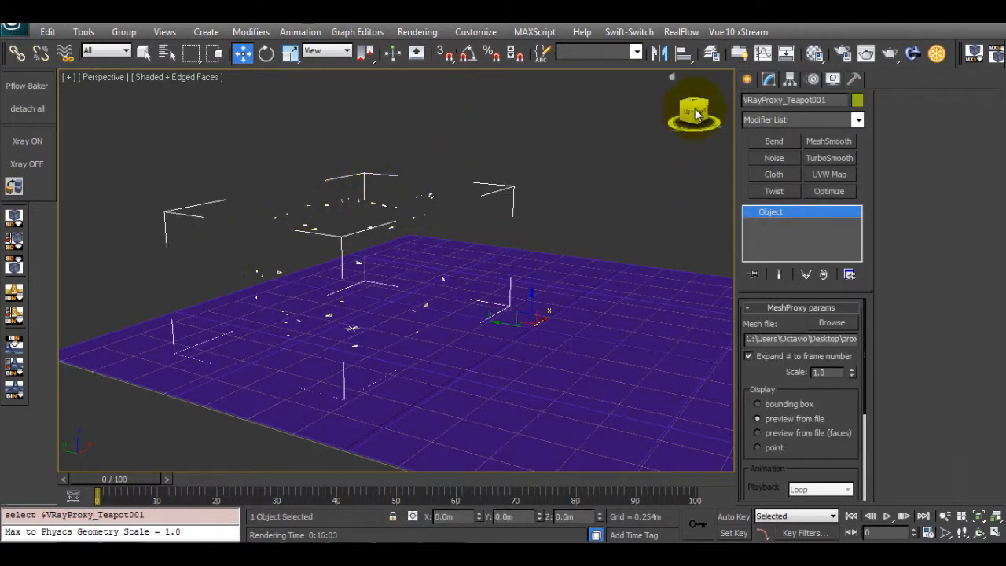
pyautogui.click(748, 78)
pyautogui.click(769, 79)
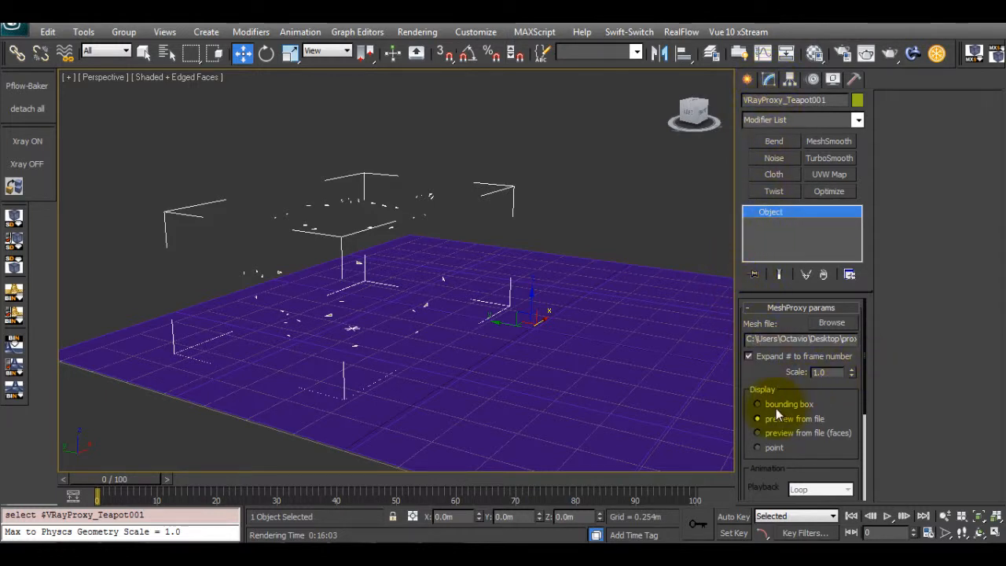
# Step: Review the proxy's MeshProxy parameters and highlight the mesh file path
pyautogui.scroll(-2, 756, 378)
pyautogui.scroll(2, 758, 378)
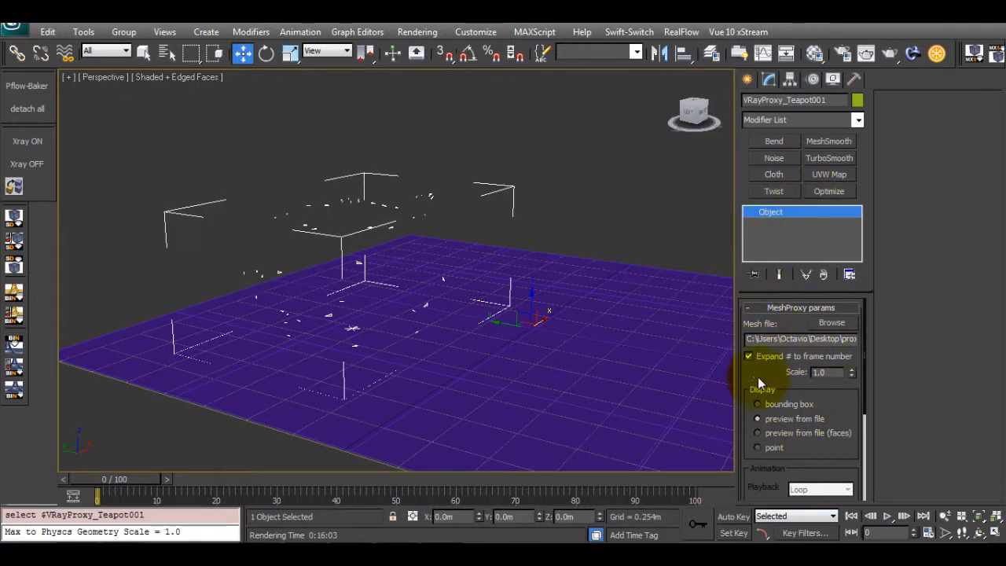
pyautogui.scroll(-1, 761, 370)
pyautogui.moveTo(756, 330); pyautogui.dragTo(928, 334)
pyautogui.click(847, 330)
pyautogui.moveTo(759, 330); pyautogui.dragTo(617, 325)
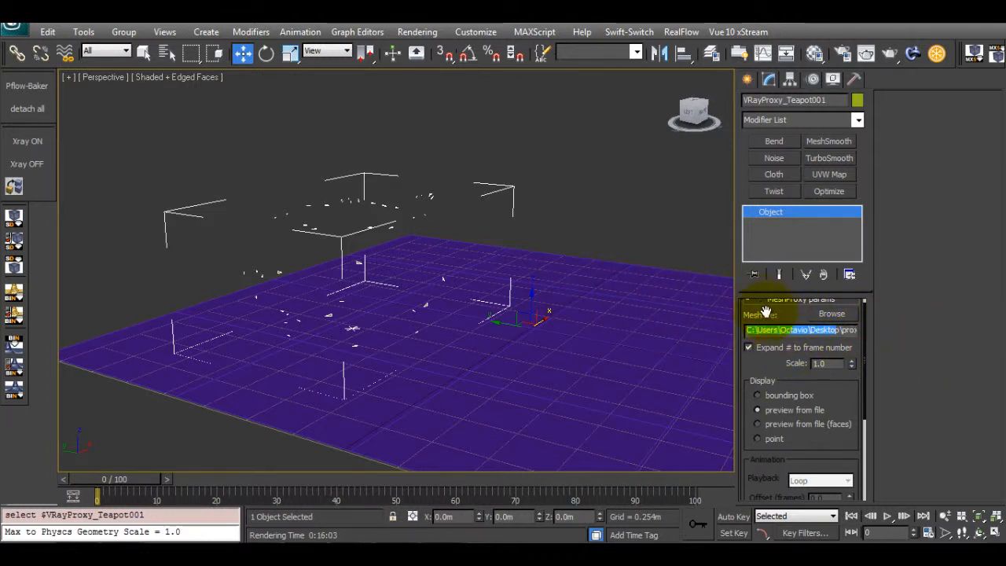
# Step: Compare the teapot proxy's bounding box display with its preview from file display in the Perspective view
pyautogui.click(790, 331)
pyautogui.moveTo(755, 369); pyautogui.dragTo(759, 320)
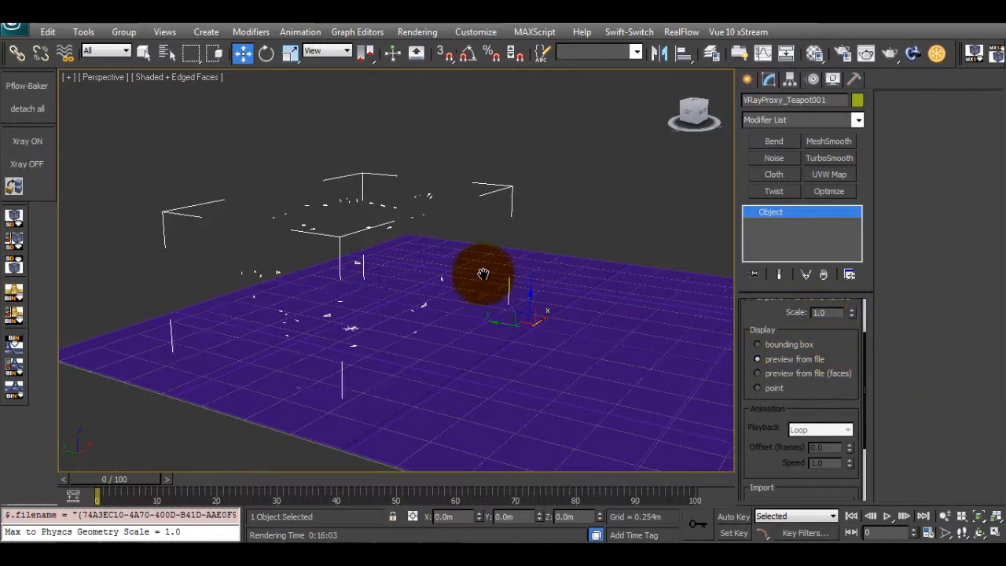
pyautogui.moveTo(478, 278)
pyautogui.keyDown('alt'); pyautogui.mouseDown(button='middle')
pyautogui.moveTo(454, 283)
pyautogui.moveTo(471, 289)
pyautogui.mouseUp(button='middle'); pyautogui.keyUp('alt')
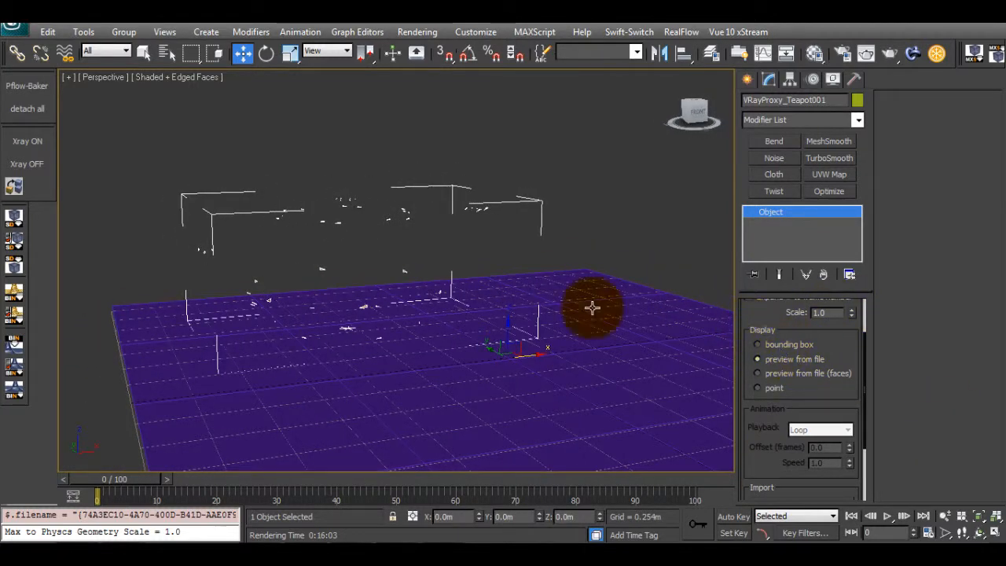
pyautogui.keyDown('alt'); pyautogui.moveTo(590, 303); pyautogui.dragTo(450, 244, button='middle'); pyautogui.keyUp('alt')
pyautogui.click(758, 344)
pyautogui.keyDown('alt'); pyautogui.moveTo(582, 288); pyautogui.dragTo(404, 280, button='middle'); pyautogui.keyUp('alt')
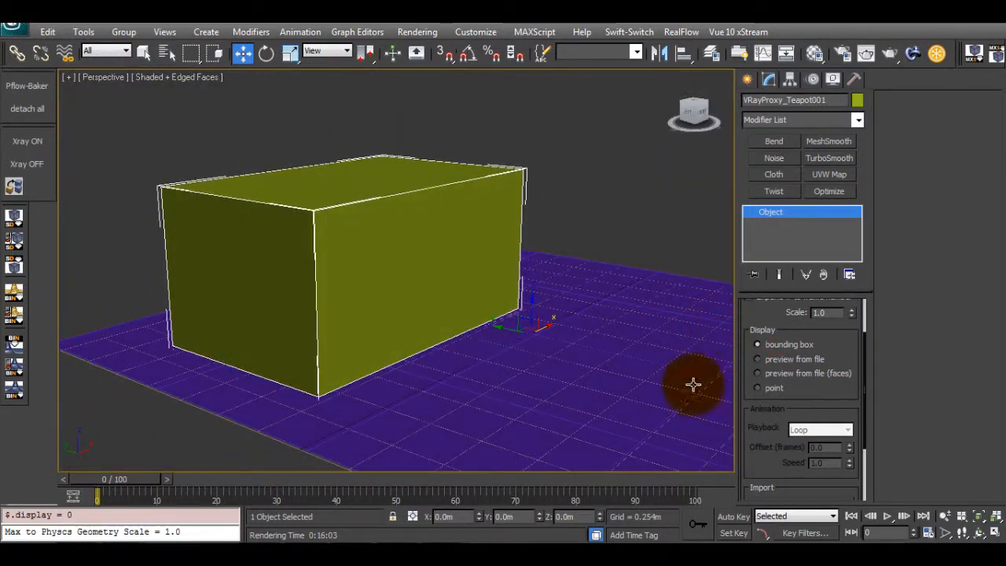
pyautogui.keyDown('alt'); pyautogui.moveTo(694, 384); pyautogui.dragTo(652, 330, button='middle'); pyautogui.keyUp('alt')
pyautogui.click(793, 359)
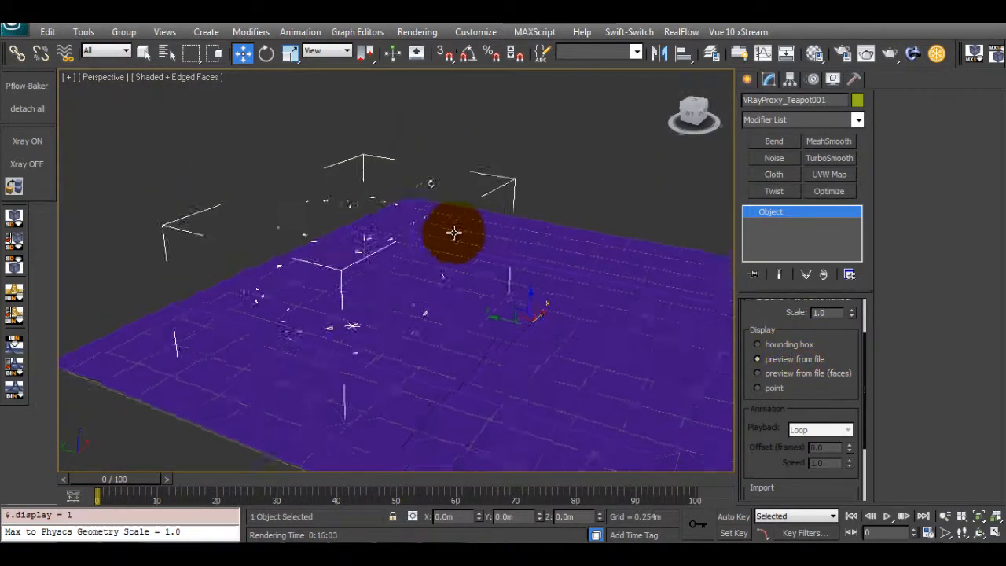
pyautogui.keyDown('alt'); pyautogui.moveTo(454, 231); pyautogui.dragTo(276, 252, button='middle'); pyautogui.keyUp('alt')
pyautogui.keyDown('alt'); pyautogui.moveTo(472, 152); pyautogui.dragTo(377, 245, button='middle'); pyautogui.keyUp('alt')
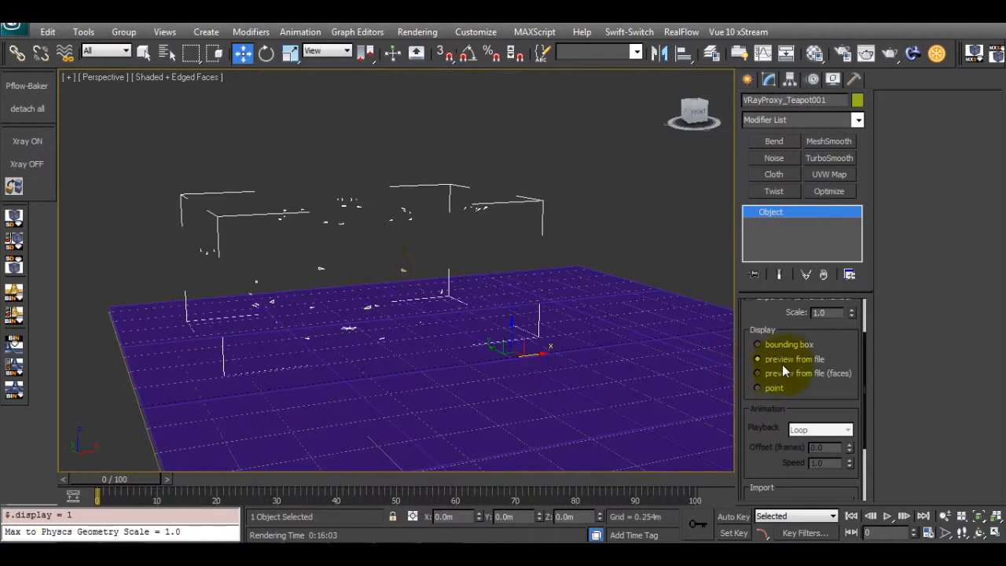
# Step: Try the proxy's preview from file (faces) and point display modes, and return it to preview from file
pyautogui.click(797, 374)
pyautogui.click(774, 389)
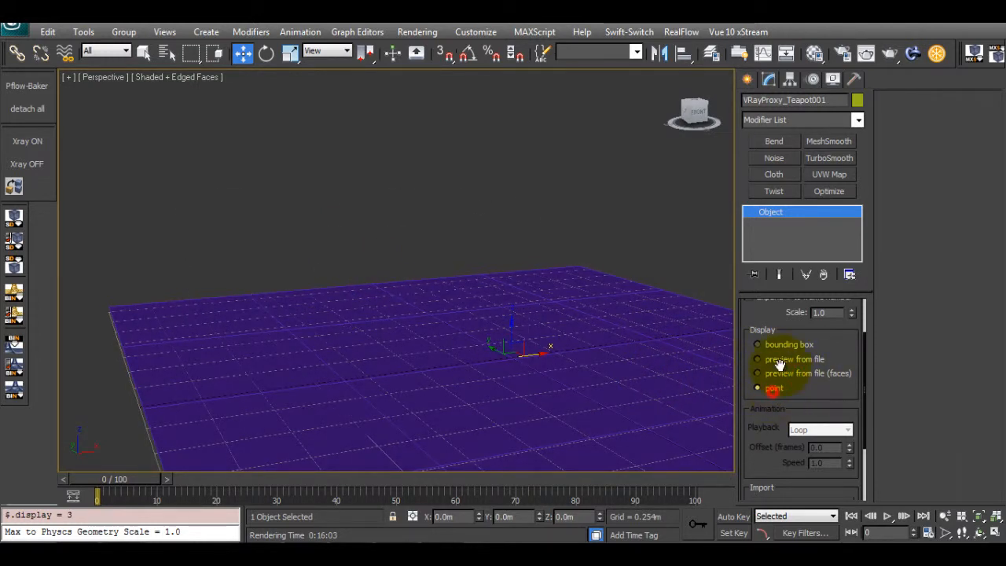
pyautogui.click(772, 374)
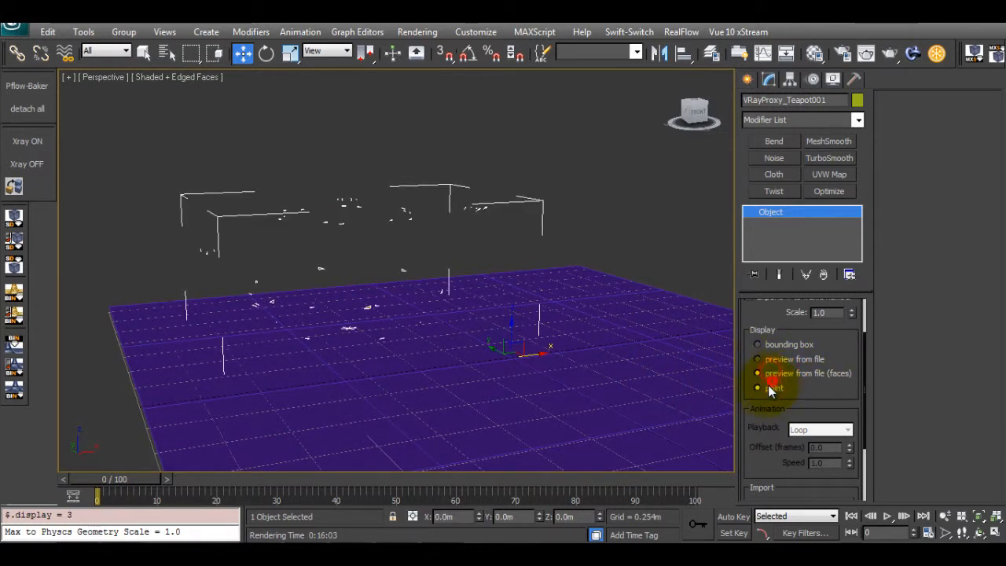
pyautogui.click(773, 359)
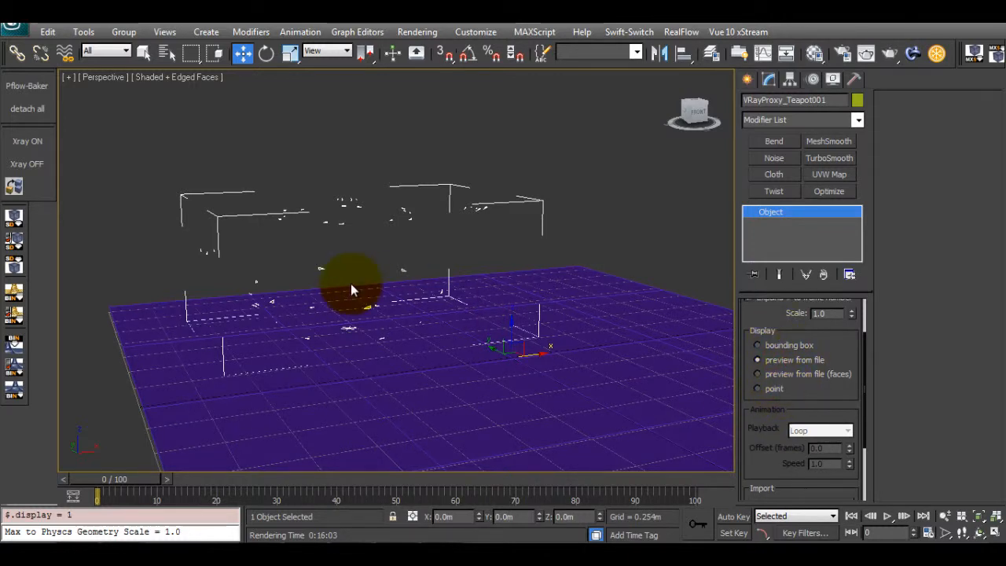
pyautogui.keyDown('alt'); pyautogui.moveTo(351, 283); pyautogui.dragTo(397, 292, button='middle'); pyautogui.keyUp('alt')
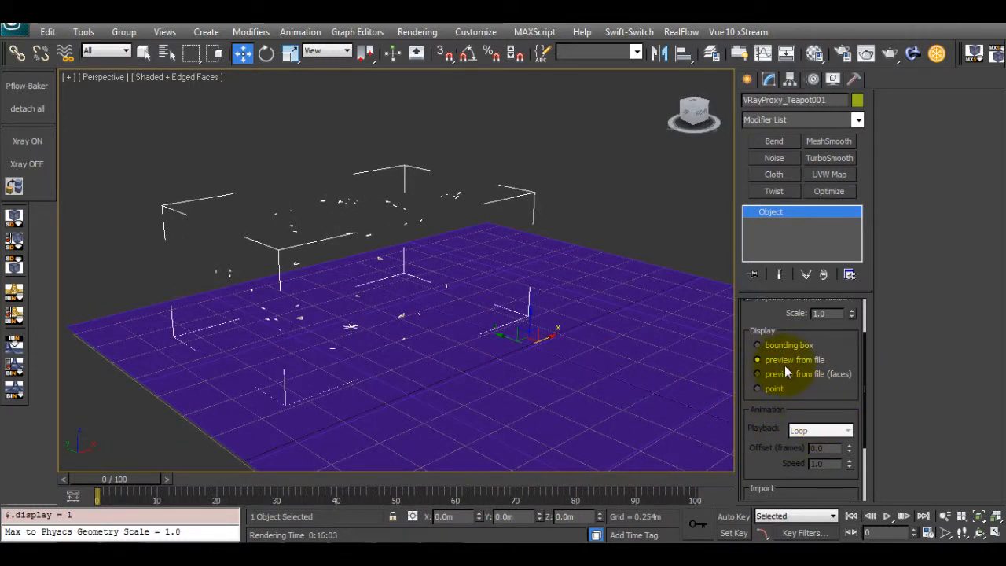
# Step: Review the proxy's Animation and Import parameters below the display options
pyautogui.moveTo(759, 425); pyautogui.dragTo(815, 351)
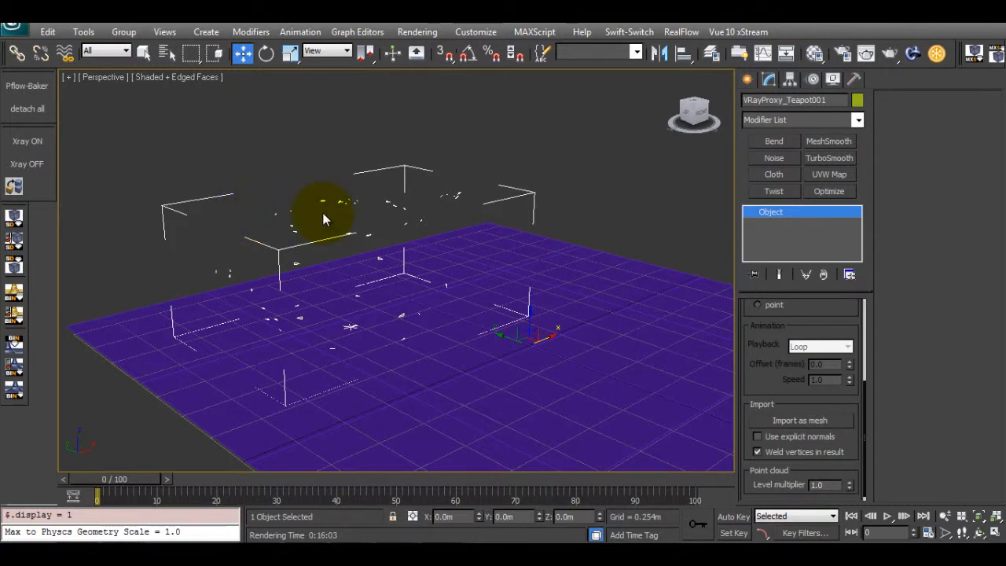
pyautogui.moveTo(402, 197); pyautogui.dragTo(391, 188, button='middle')
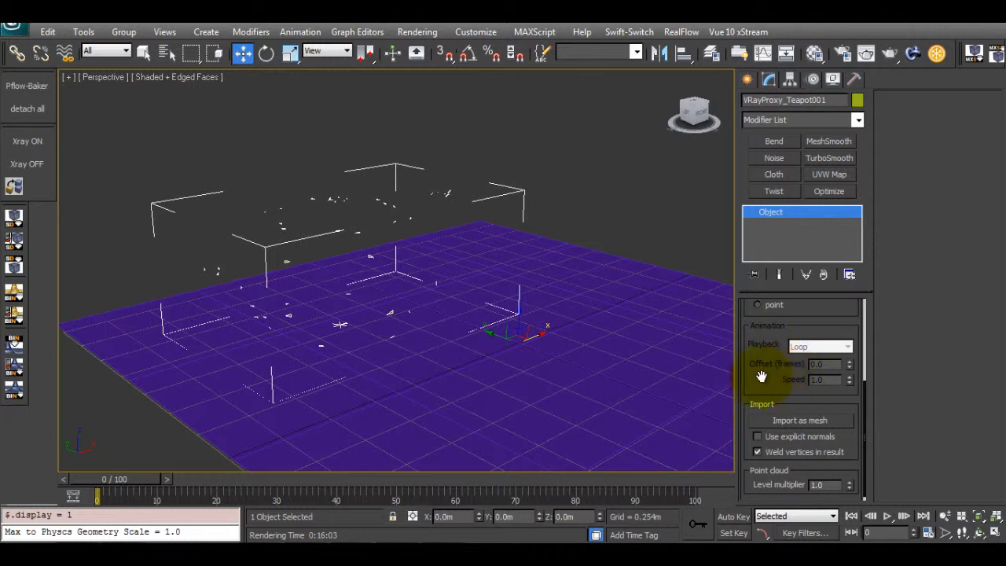
pyautogui.moveTo(606, 321); pyautogui.dragTo(701, 348, button='middle')
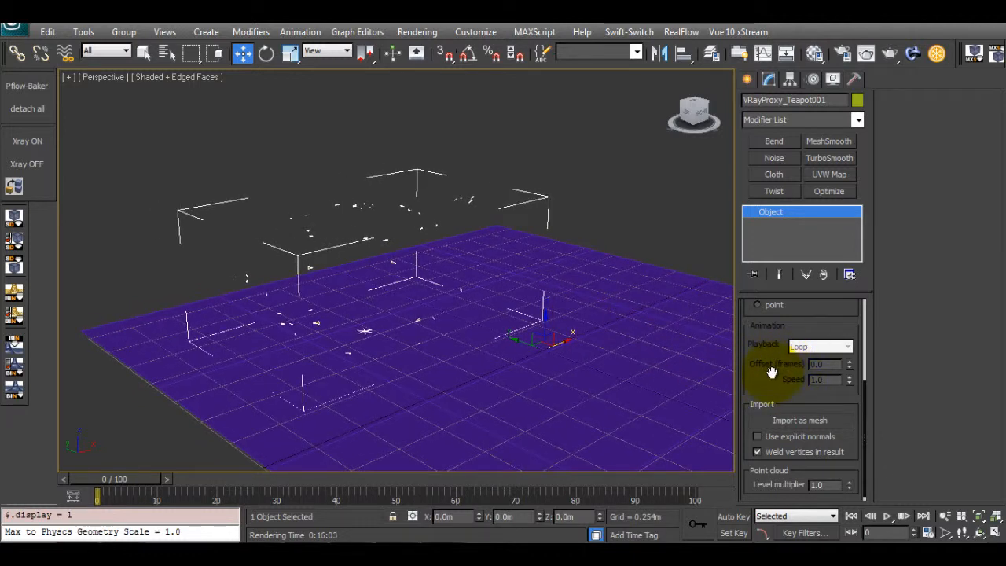
pyautogui.moveTo(772, 373); pyautogui.dragTo(796, 368)
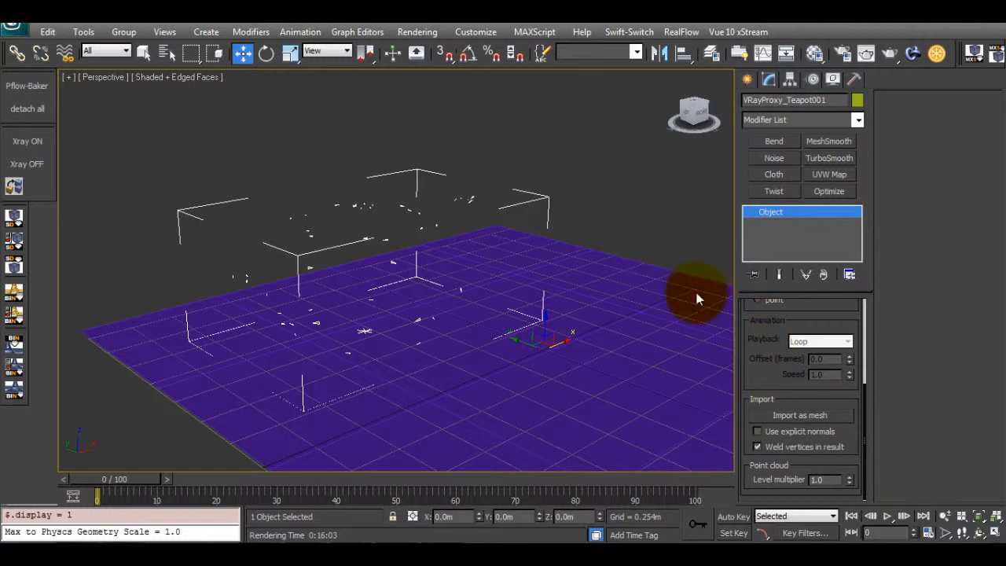
pyautogui.moveTo(500, 223); pyautogui.dragTo(477, 243, button='middle')
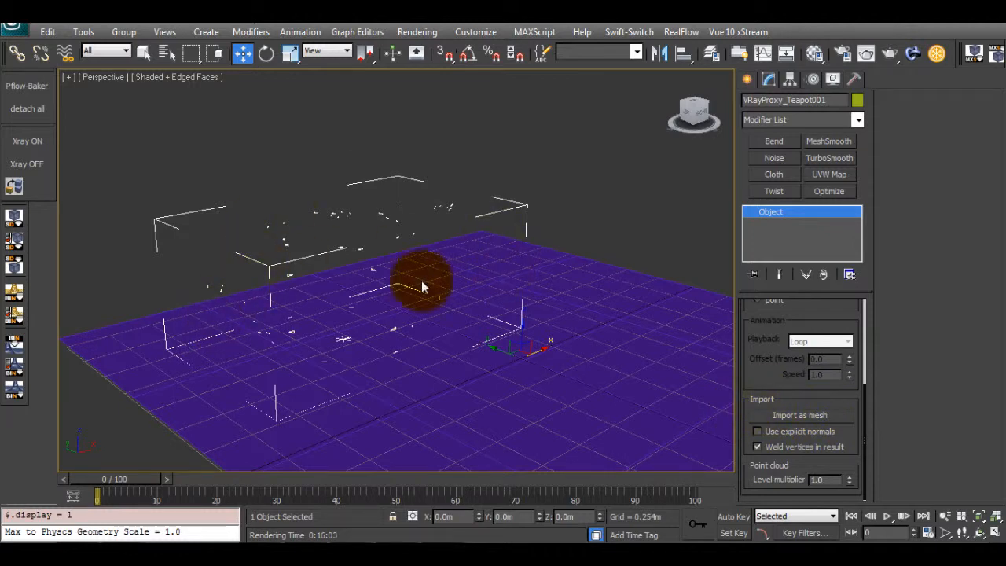
# Step: Import the proxy back into the scene as a mesh and move the proxy aside along X to about 1.775 m
pyautogui.click(809, 415)
pyautogui.keyDown('alt'); pyautogui.moveTo(370, 261); pyautogui.dragTo(530, 341, button='middle'); pyautogui.keyUp('alt')
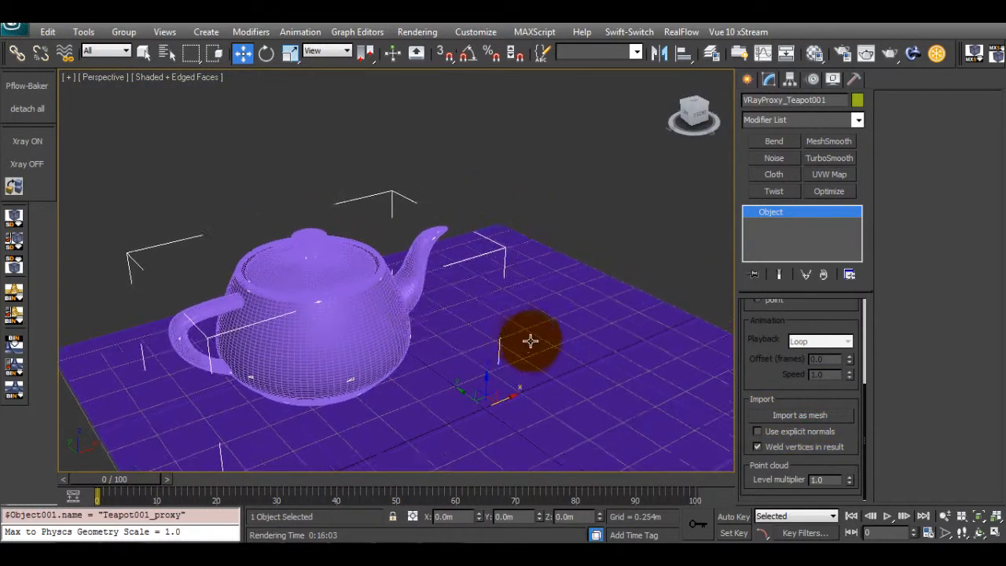
pyautogui.moveTo(506, 395); pyautogui.dragTo(709, 288)
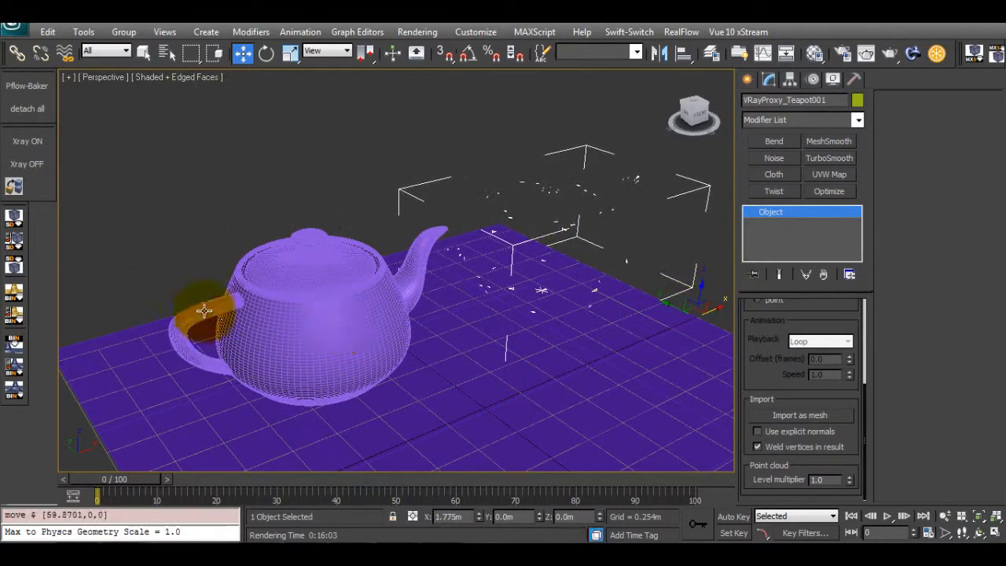
# Step: Select the imported teapot mesh and examine its dense wireframe and Editable Mesh parameters
pyautogui.click(204, 310)
pyautogui.keyDown('alt'); pyautogui.moveTo(340, 310); pyautogui.dragTo(446, 293, button='middle'); pyautogui.keyUp('alt')
pyautogui.keyDown('alt'); pyautogui.moveTo(355, 343); pyautogui.dragTo(314, 314, button='middle'); pyautogui.keyUp('alt')
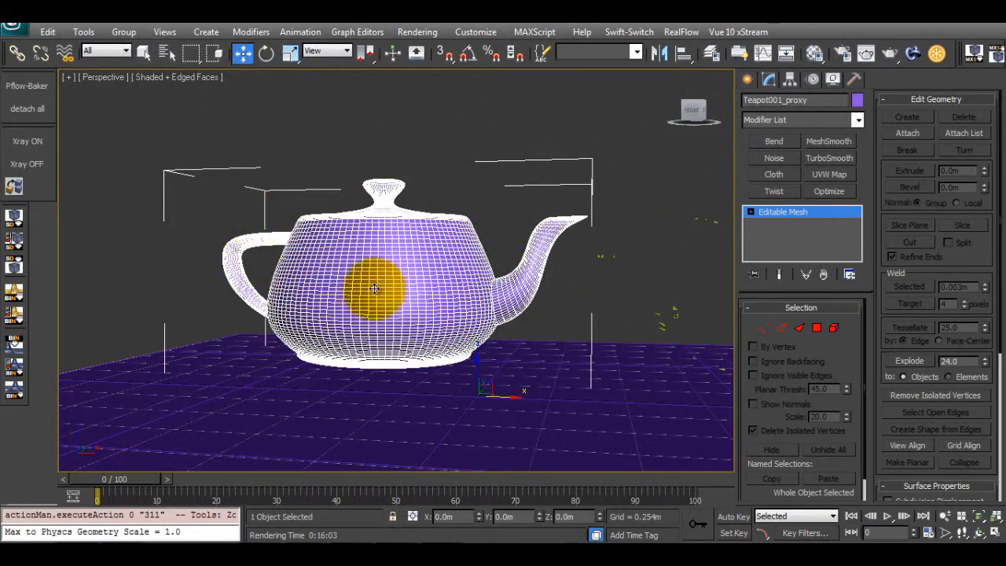
pyautogui.keyDown('alt'); pyautogui.moveTo(471, 265); pyautogui.dragTo(426, 286, button='middle'); pyautogui.keyUp('alt')
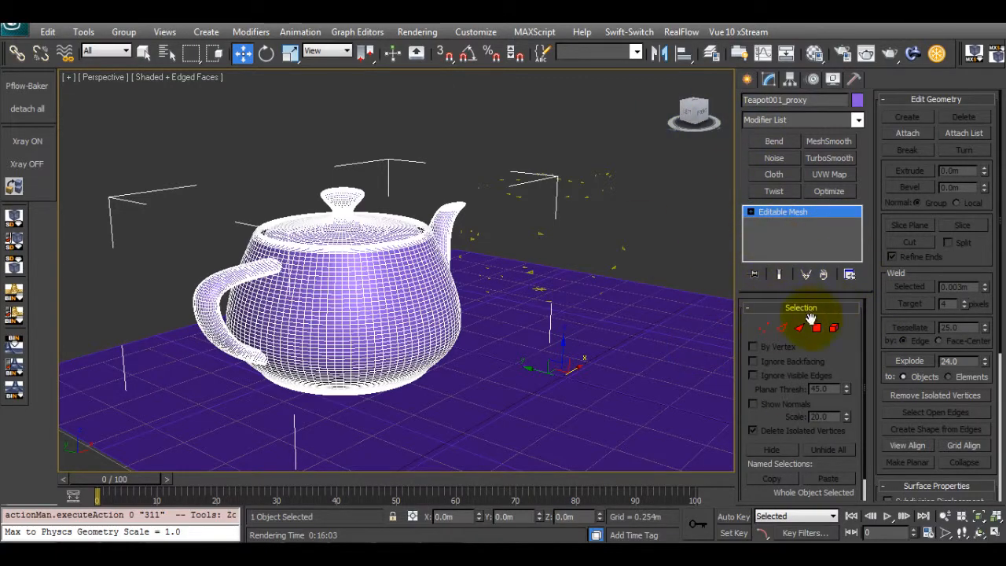
pyautogui.keyDown('alt'); pyautogui.moveTo(359, 213); pyautogui.dragTo(415, 134, button='middle'); pyautogui.keyUp('alt')
# Step: Delete the imported teapot mesh and the teapot proxy, keeping the plane
pyautogui.click(325, 213)
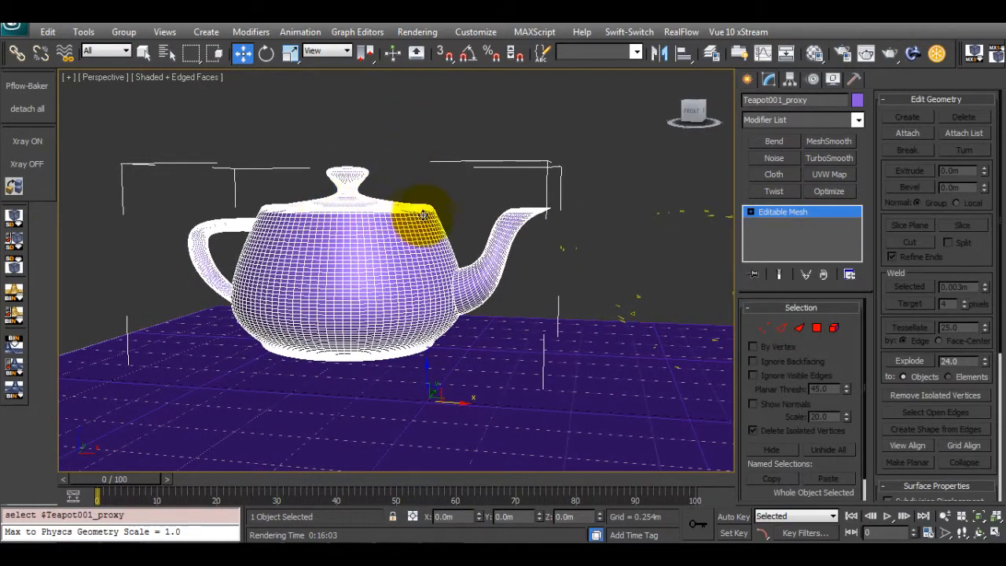
pyautogui.moveTo(511, 216); pyautogui.dragTo(400, 202, button='middle')
pyautogui.press('Delete')
pyautogui.moveTo(580, 159); pyautogui.dragTo(487, 244)
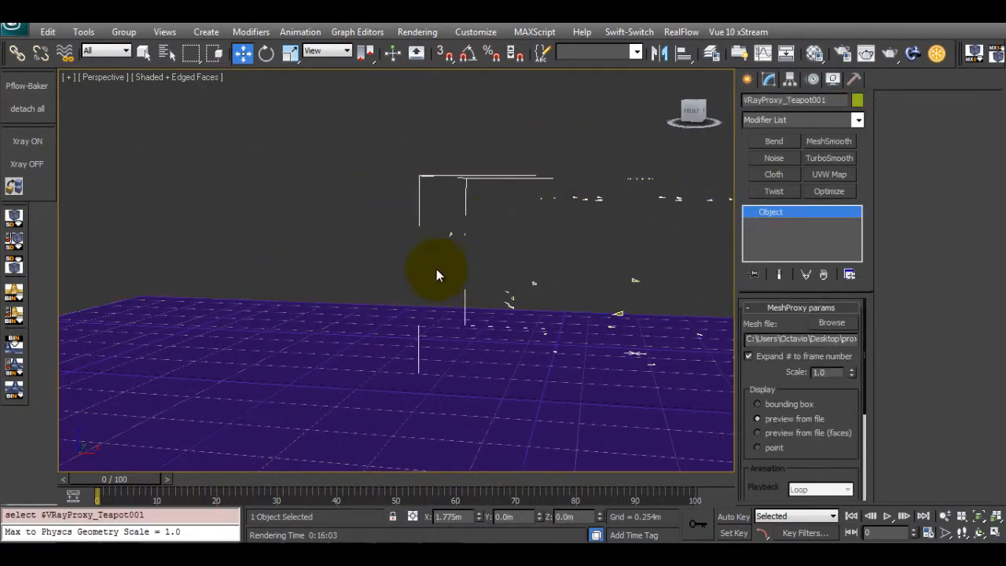
pyautogui.keyDown('alt'); pyautogui.moveTo(437, 275); pyautogui.dragTo(548, 278, button='middle'); pyautogui.keyUp('alt')
pyautogui.press('Delete')
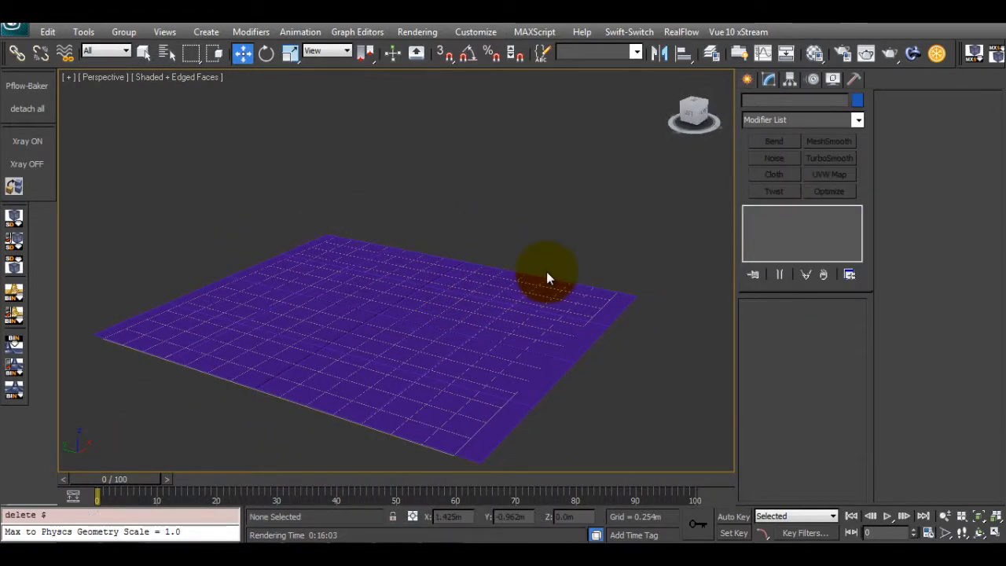
# Step: Create a teapot with a radius of about 0.66 m near the plane's far edge and show its parameters
pyautogui.click(747, 80)
pyautogui.click(781, 237)
pyautogui.keyDown('alt'); pyautogui.moveTo(517, 316); pyautogui.dragTo(525, 352, button='middle'); pyautogui.keyUp('alt')
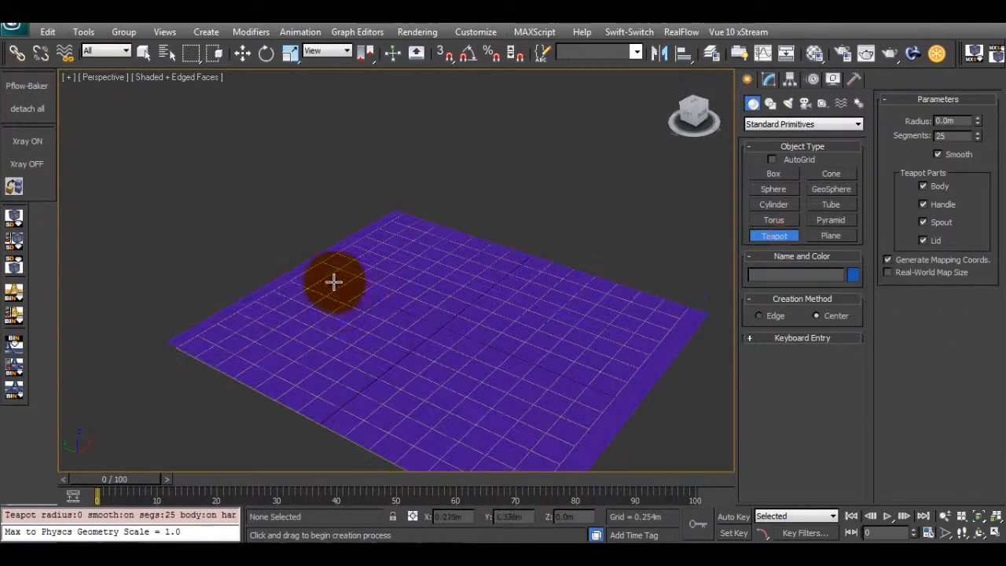
pyautogui.moveTo(333, 280); pyautogui.dragTo(372, 312)
pyautogui.click(769, 79)
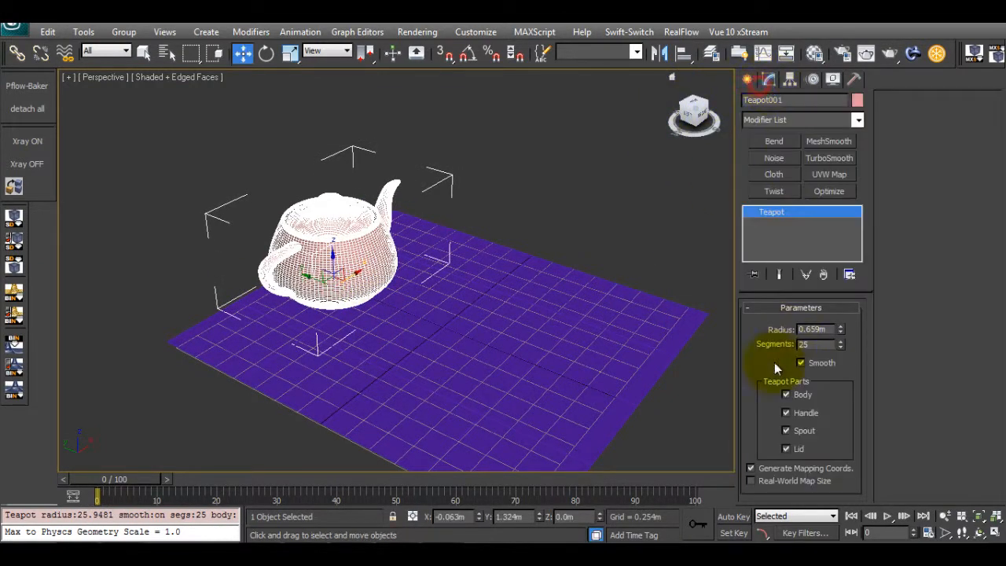
# Step: Reduce the teapot's segments to 4 and move it to about X -0.208 m, Y 1.044 m
pyautogui.click(714, 370)
pyautogui.click(389, 247)
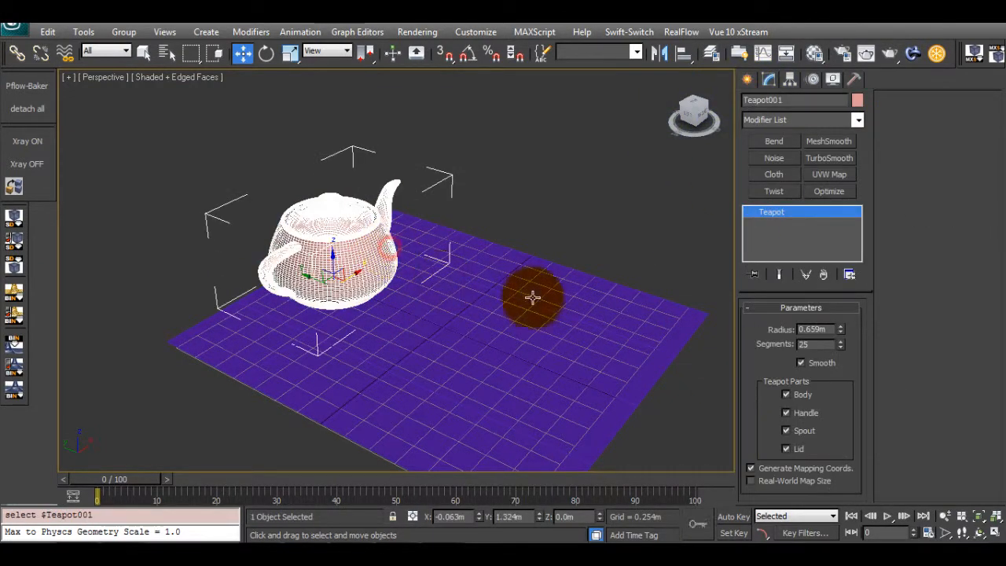
pyautogui.press('w')
pyautogui.moveTo(843, 349); pyautogui.dragTo(849, 512)
pyautogui.moveTo(351, 245)
pyautogui.keyDown('alt'); pyautogui.mouseDown(button='middle')
pyautogui.moveTo(463, 321)
pyautogui.moveTo(366, 244)
pyautogui.mouseUp(button='middle'); pyautogui.keyUp('alt')
pyautogui.moveTo(350, 240); pyautogui.dragTo(377, 261)
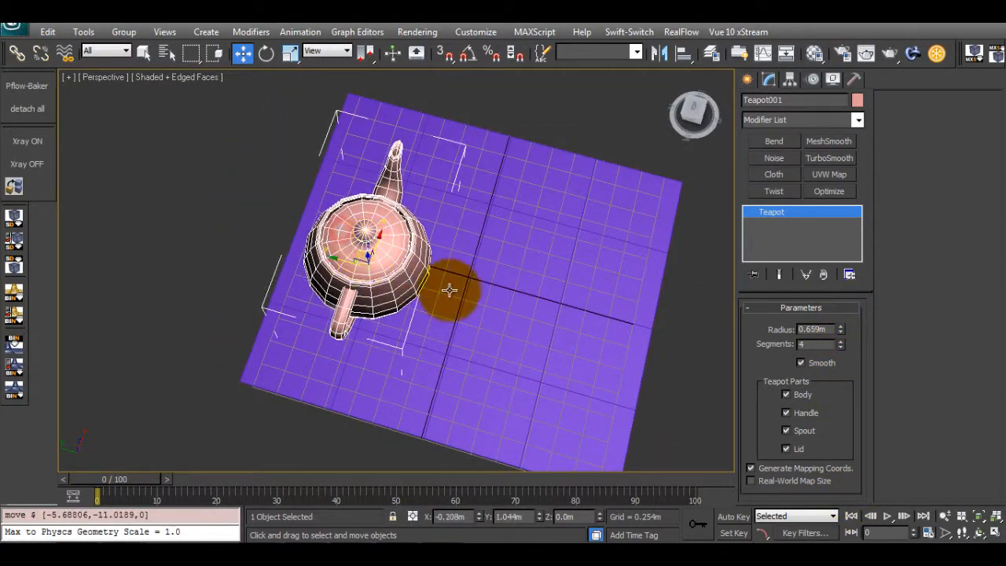
pyautogui.keyDown('alt'); pyautogui.moveTo(449, 290); pyautogui.dragTo(369, 272, button='middle'); pyautogui.keyUp('alt')
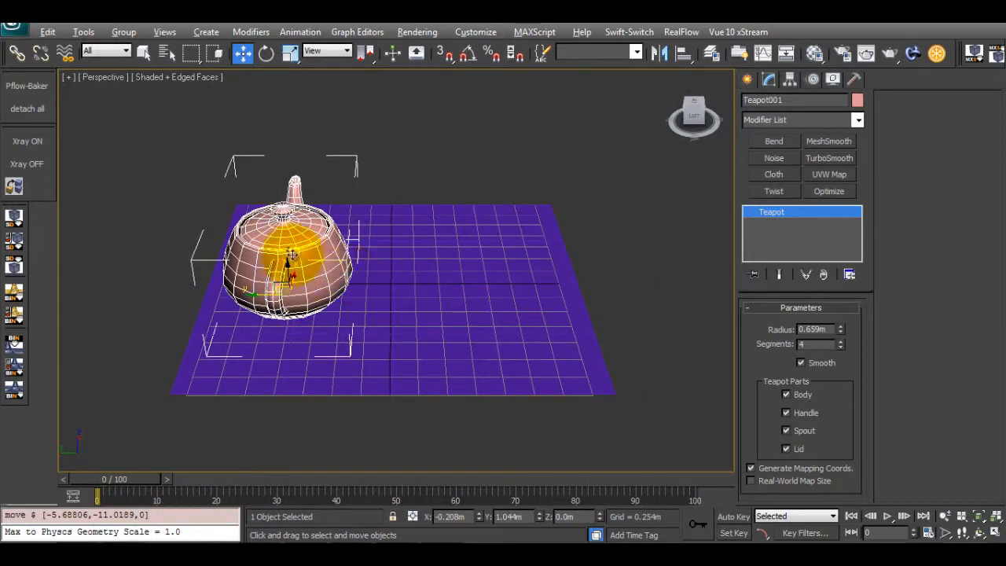
pyautogui.moveTo(291, 254)
pyautogui.keyDown('alt'); pyautogui.mouseDown(button='middle')
pyautogui.moveTo(354, 236)
pyautogui.moveTo(303, 225)
pyautogui.moveTo(404, 250)
pyautogui.moveTo(286, 259)
pyautogui.mouseUp(button='middle'); pyautogui.keyUp('alt')
# Step: Scale the teapot up along Z so that it becomes tall and narrow
pyautogui.keyDown('alt'); pyautogui.moveTo(352, 248); pyautogui.dragTo(398, 341, button='middle'); pyautogui.keyUp('alt')
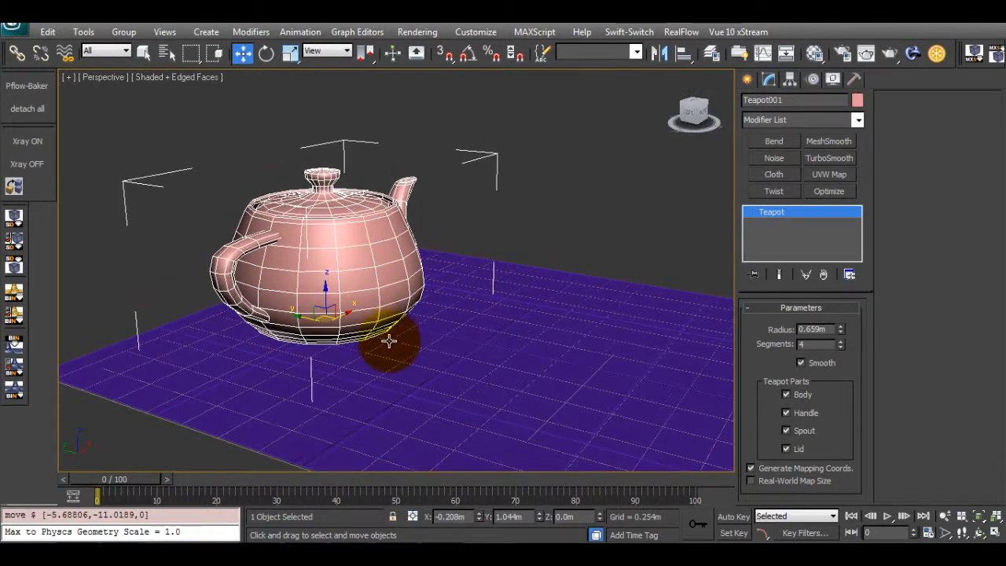
pyautogui.press('r')
pyautogui.moveTo(326, 283); pyautogui.dragTo(322, 184)
pyautogui.moveTo(327, 227); pyautogui.dragTo(385, 269, button='middle')
pyautogui.press('w')
# Step: Clone the tall teapot as one independent copy beside it at about Y -0.704 m
pyautogui.scroll(-4, 360, 243)
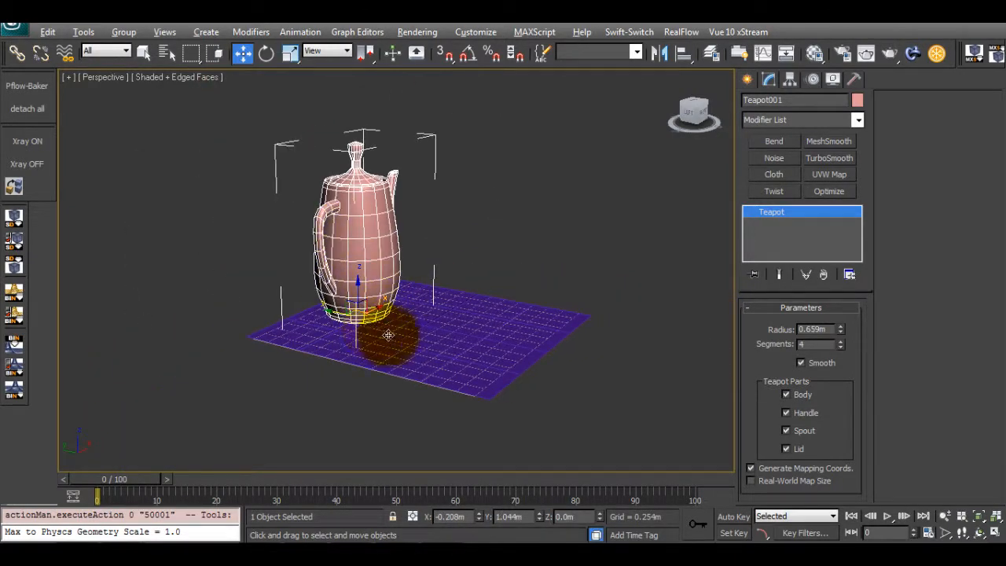
pyautogui.keyDown('alt'); pyautogui.moveTo(389, 335); pyautogui.dragTo(418, 338, button='middle'); pyautogui.keyUp('alt')
pyautogui.moveTo(412, 318)
pyautogui.keyDown('shift'); pyautogui.mouseDown()
pyautogui.moveTo(449, 325)
pyautogui.moveTo(460, 315)
pyautogui.mouseUp(); pyautogui.keyUp('shift')
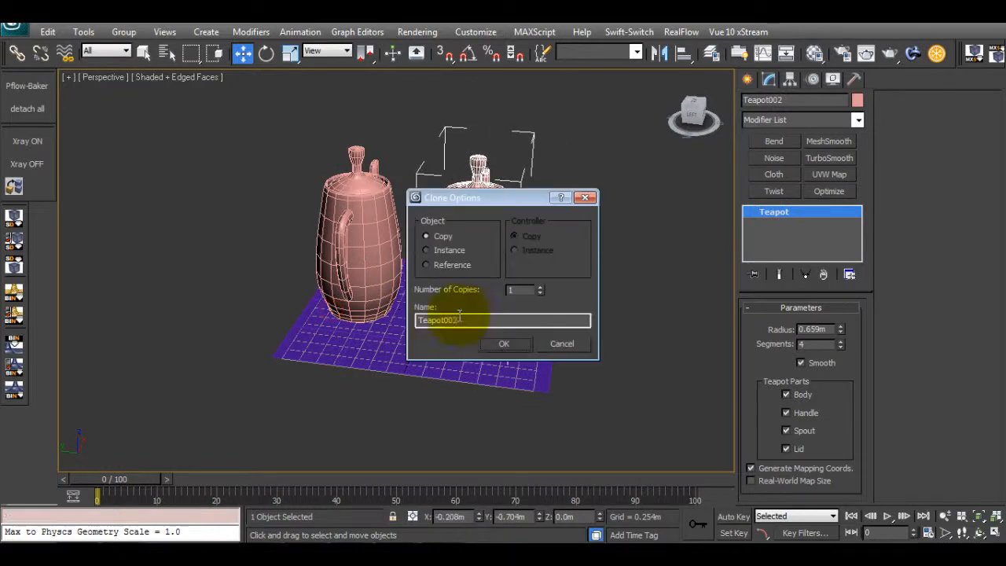
pyautogui.click(516, 344)
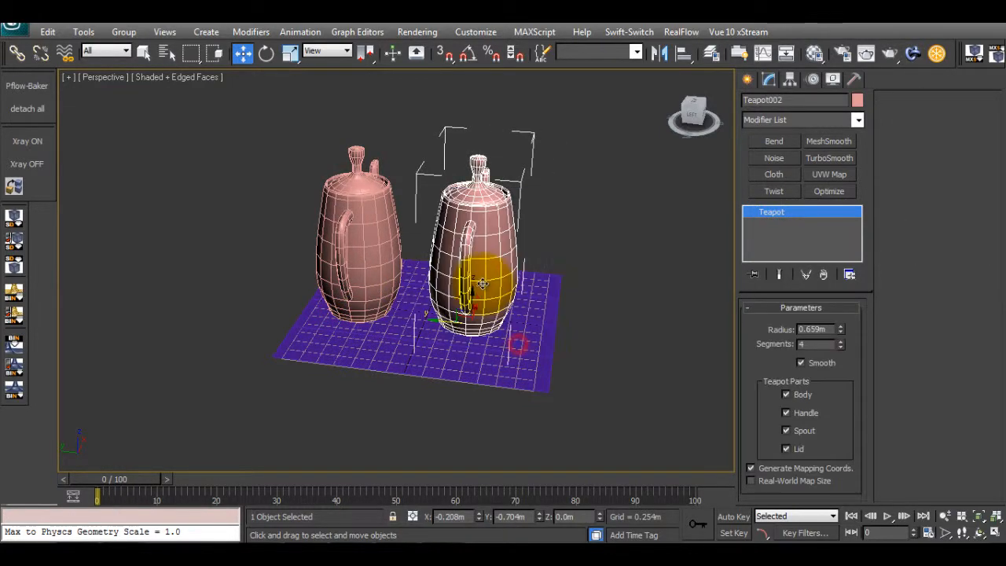
# Step: Scale the cloned teapot down along Z into a low, squat shape
pyautogui.press('r')
pyautogui.moveTo(469, 285); pyautogui.dragTo(461, 422)
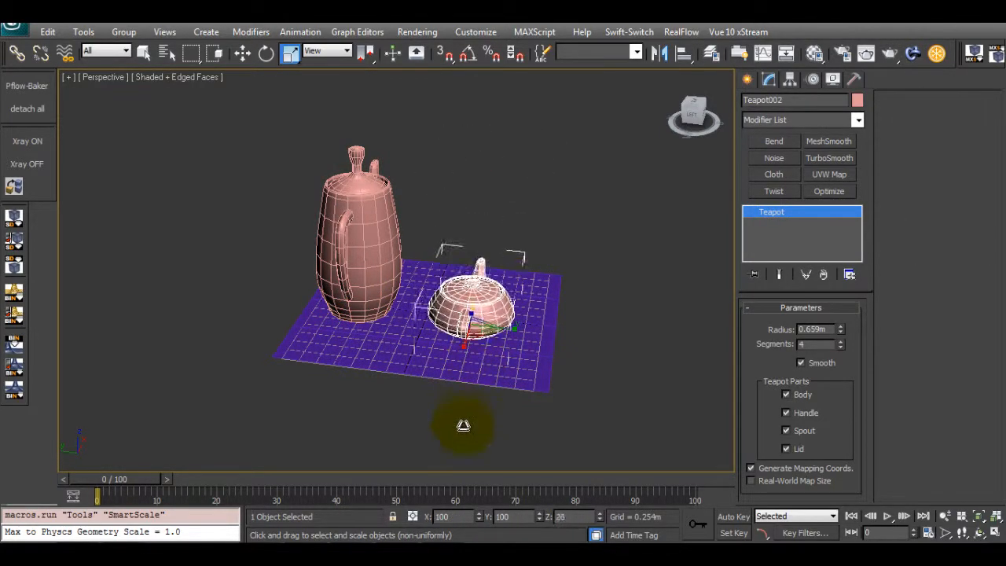
pyautogui.press('w')
pyautogui.keyDown('alt'); pyautogui.moveTo(507, 211); pyautogui.dragTo(416, 201, button='middle'); pyautogui.keyUp('alt')
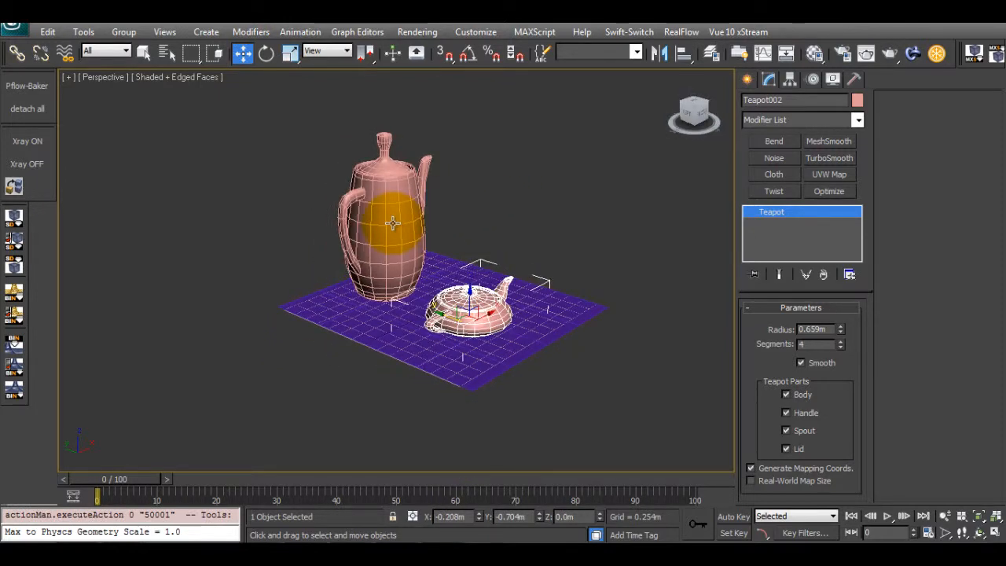
# Step: Select the tall teapot and open the V-Ray mesh export settings for it
pyautogui.click(530, 204)
pyautogui.keyDown('alt'); pyautogui.moveTo(491, 256); pyautogui.dragTo(597, 306, button='middle'); pyautogui.keyUp('alt')
pyautogui.click(476, 304)
pyautogui.click(631, 315)
pyautogui.click(360, 245)
pyautogui.rightClick(367, 236)
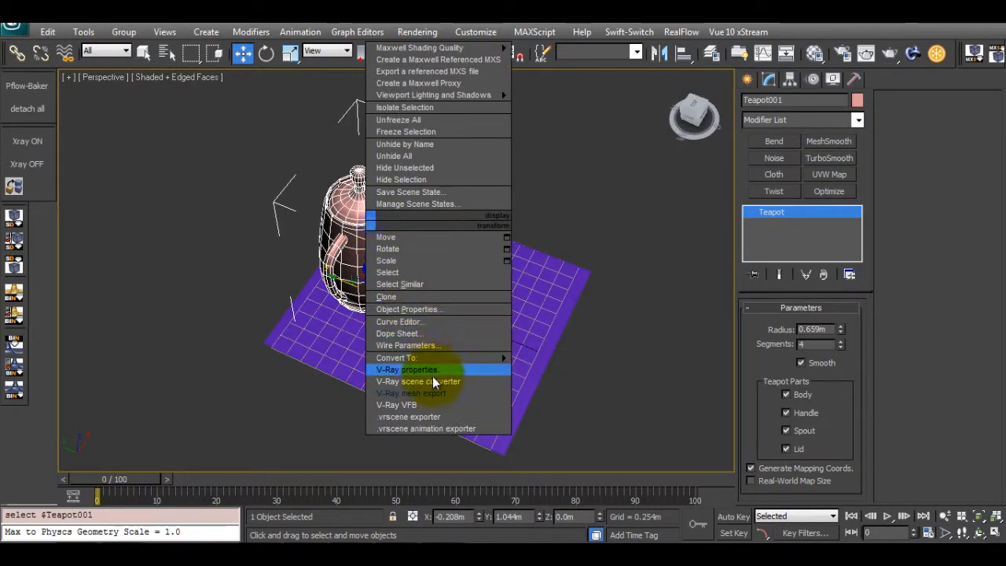
pyautogui.click(404, 393)
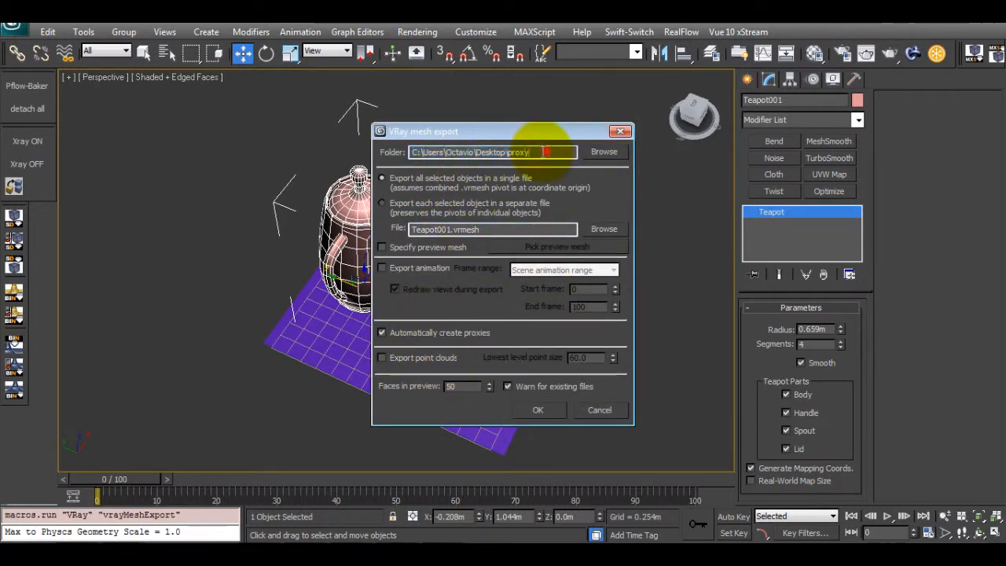
# Step: Export the tall teapot to the proxy folder as "tetera grande" with 500 faces in preview
pyautogui.click(570, 152)
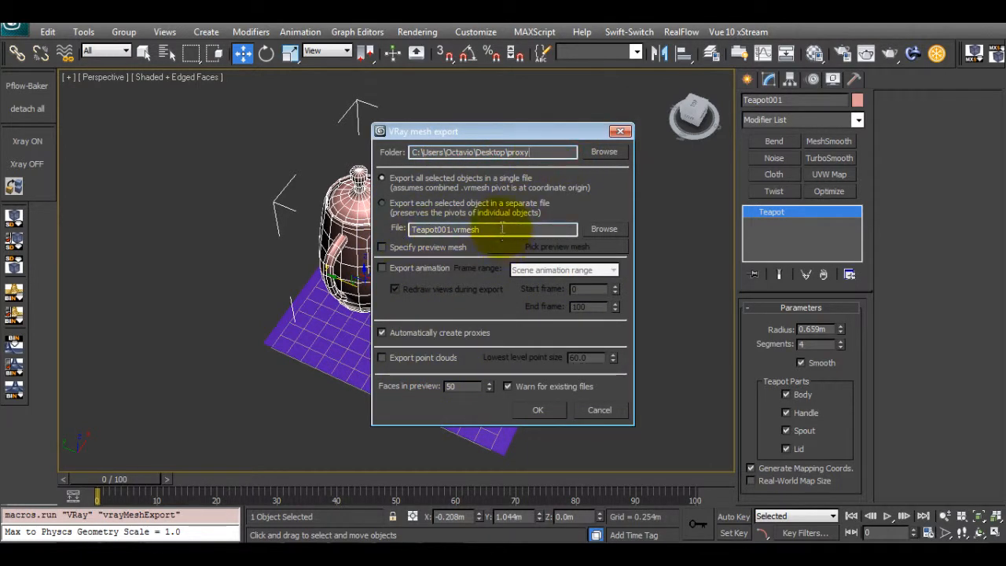
pyautogui.moveTo(413, 229); pyautogui.dragTo(513, 229)
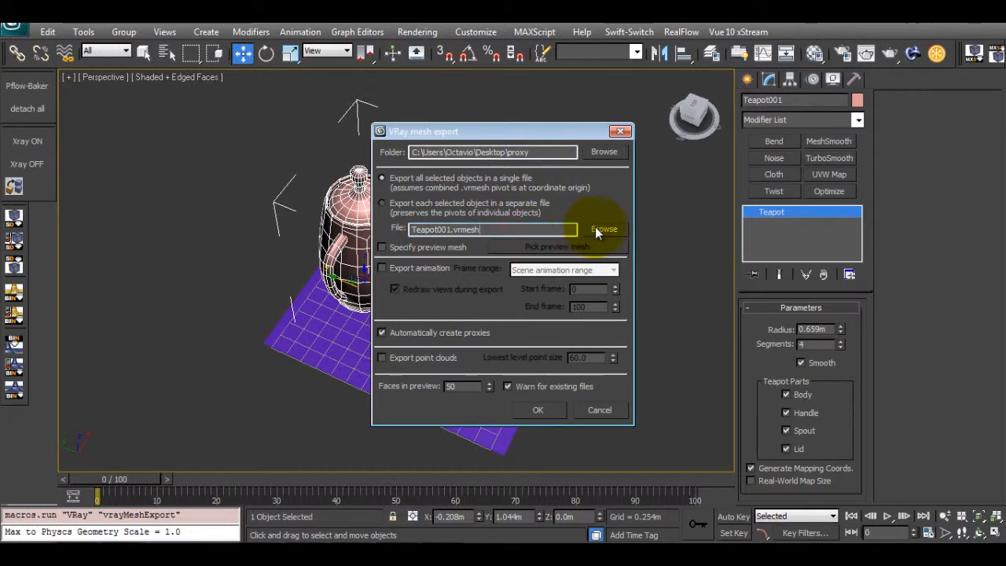
pyautogui.moveTo(427, 229); pyautogui.dragTo(498, 230)
pyautogui.click(515, 230)
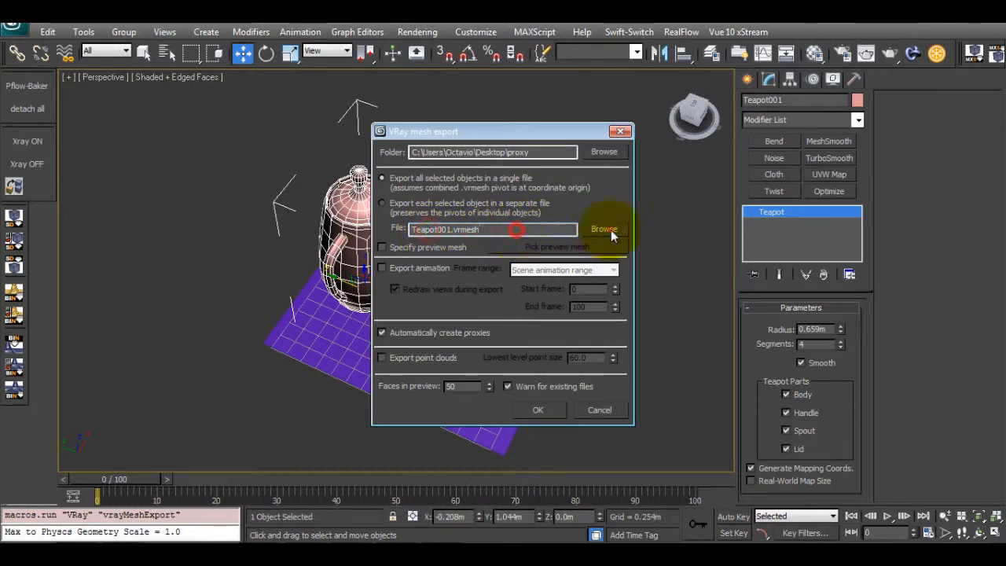
pyautogui.click(605, 230)
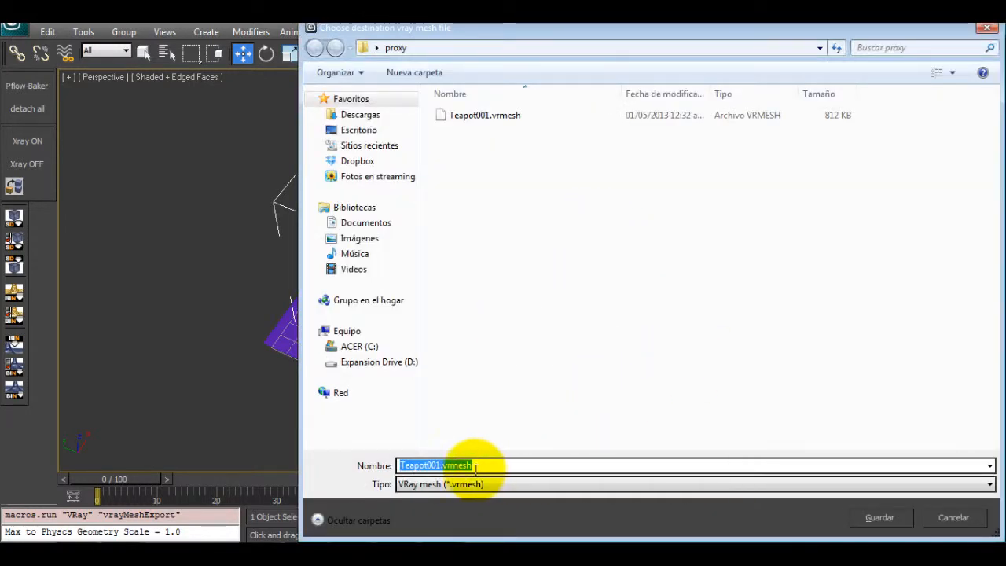
pyautogui.click(443, 463)
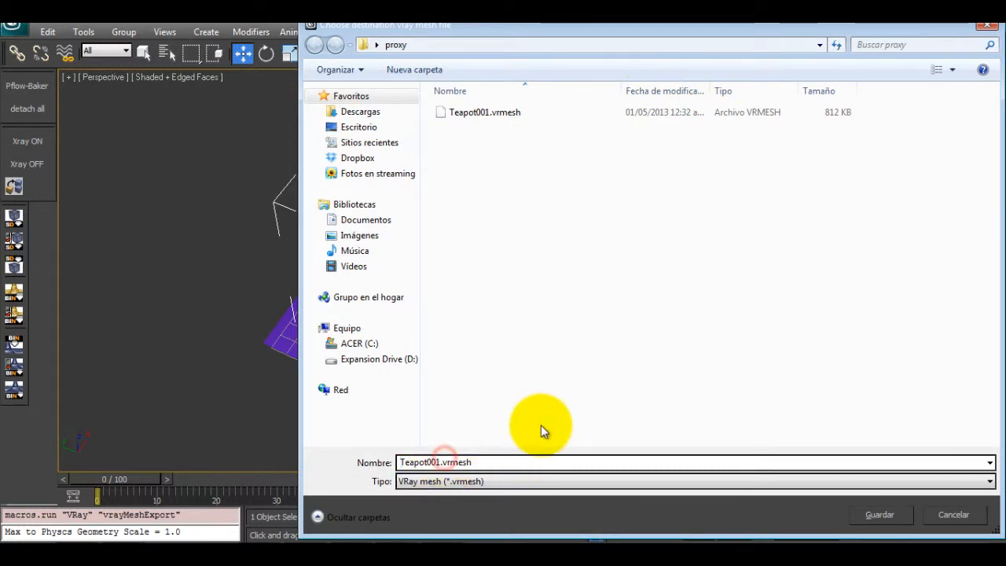
pyautogui.doubleClick(483, 462)
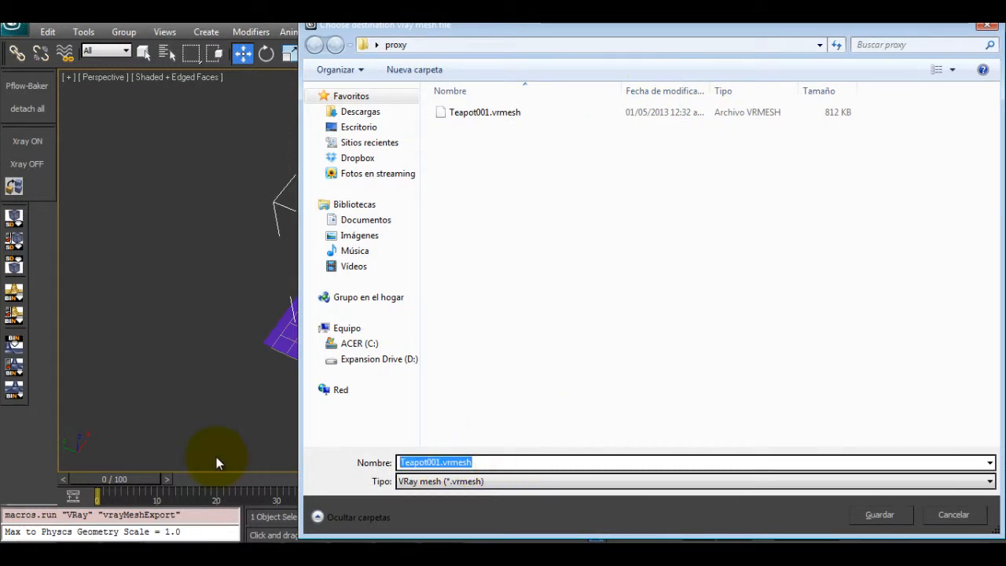
pyautogui.write('tetera grande')
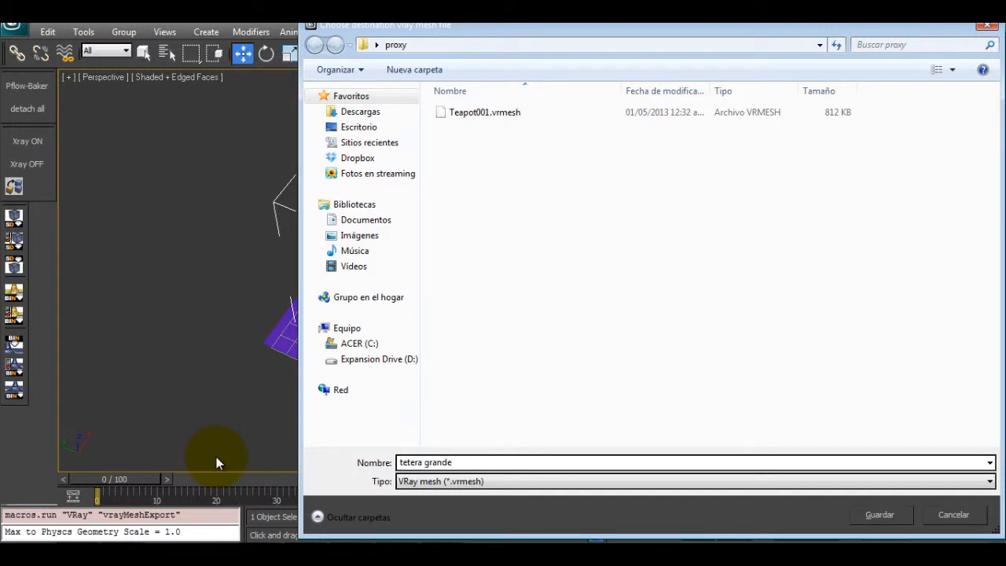
pyautogui.press('Return')
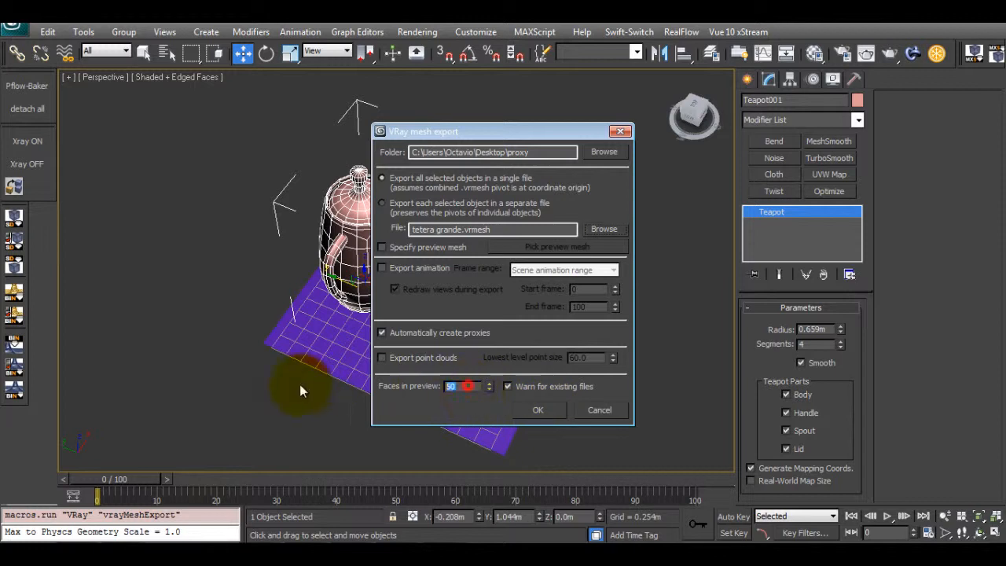
pyautogui.write('500')
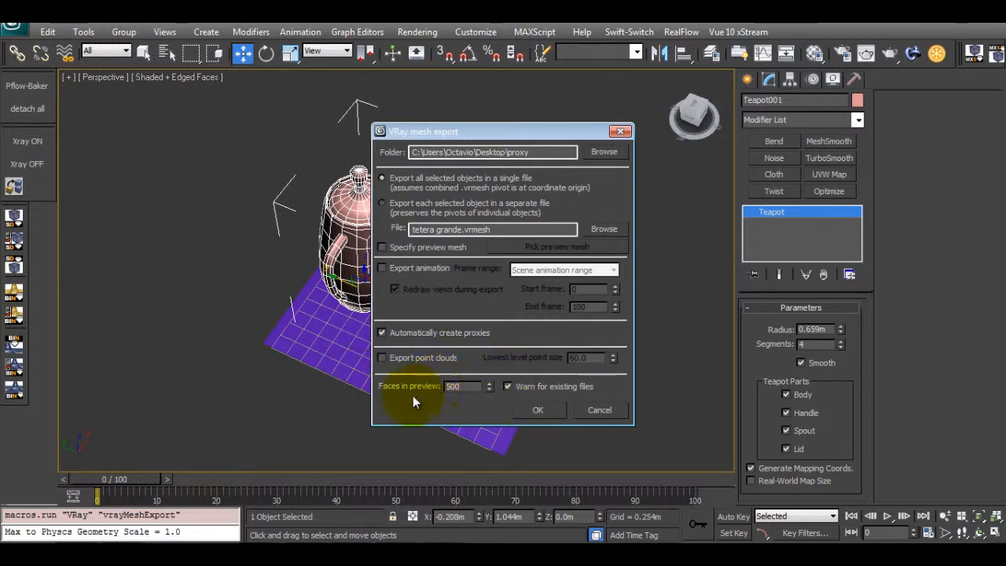
pyautogui.click(548, 412)
# Step: Export the squat teapot as a V-Ray mesh named "tetera chica" in the proxy folder
pyautogui.keyDown('alt'); pyautogui.moveTo(357, 299); pyautogui.dragTo(468, 255, button='middle'); pyautogui.keyUp('alt')
pyautogui.keyDown('alt'); pyautogui.moveTo(411, 228); pyautogui.dragTo(438, 288, button='middle'); pyautogui.keyUp('alt')
pyautogui.click(448, 291)
pyautogui.rightClick(449, 304)
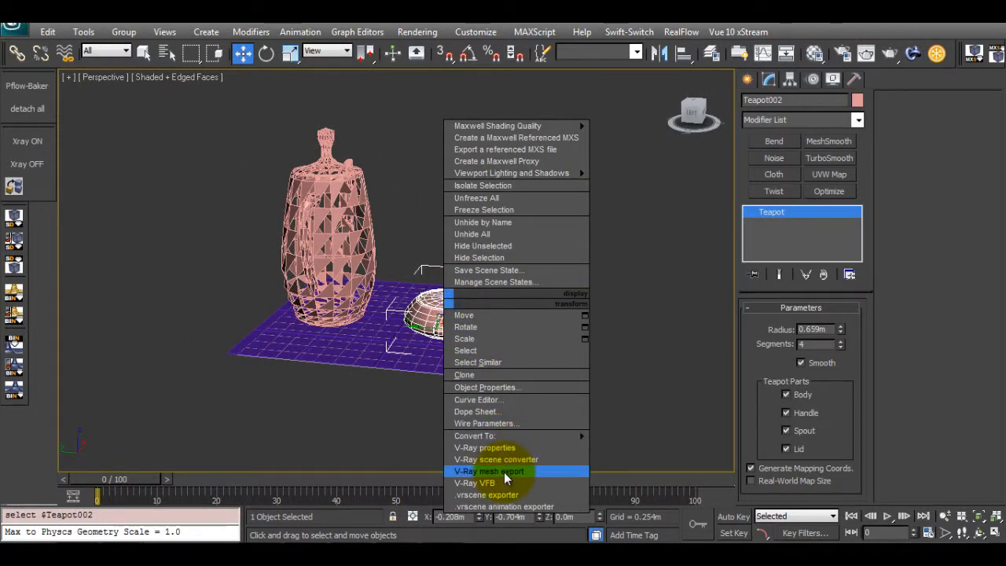
pyautogui.click(503, 471)
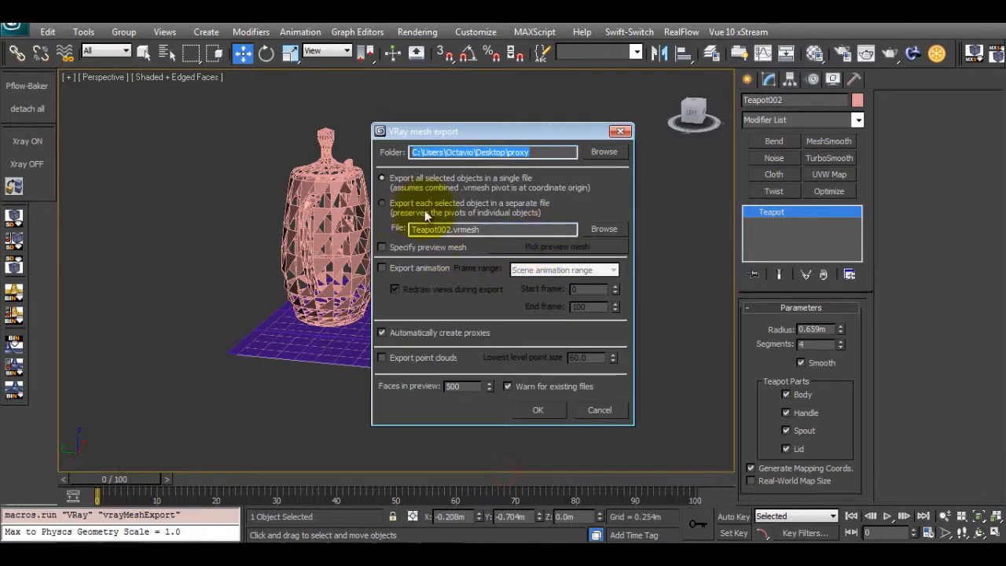
pyautogui.click(603, 230)
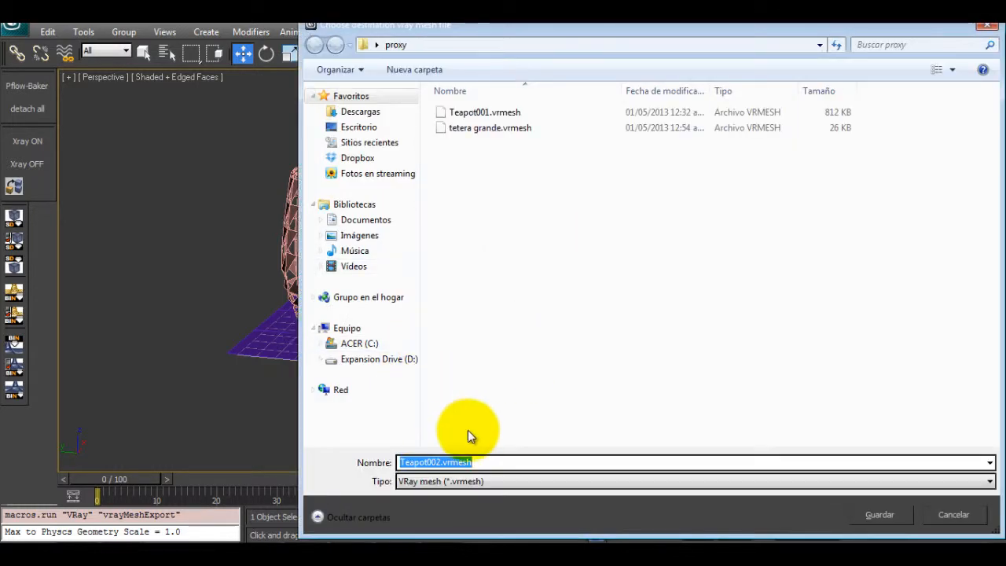
pyautogui.write('tetera ')
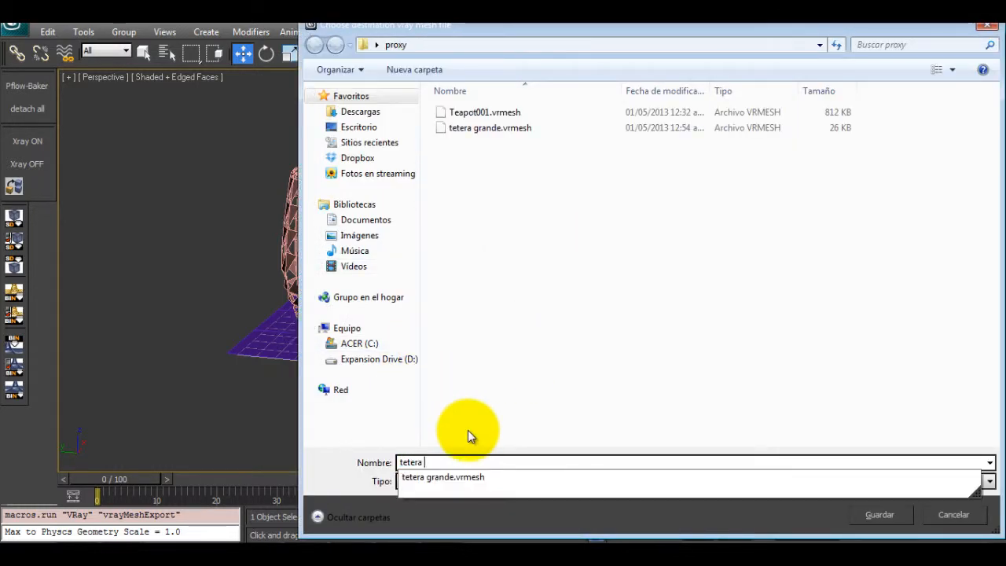
pyautogui.write('chica')
pyautogui.press('Return')
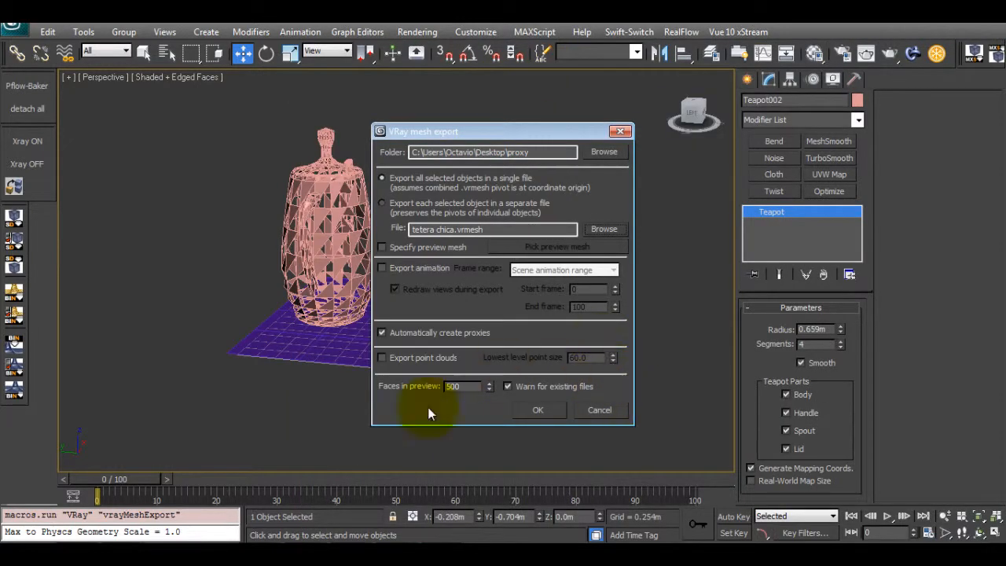
pyautogui.click(551, 408)
# Step: Place a new VRayProxy object in the empty area beside the two teapot proxies
pyautogui.keyDown('alt'); pyautogui.moveTo(548, 352); pyautogui.dragTo(417, 334, button='middle'); pyautogui.keyUp('alt')
pyautogui.keyDown('alt'); pyautogui.moveTo(442, 289); pyautogui.dragTo(438, 291, button='middle'); pyautogui.keyUp('alt')
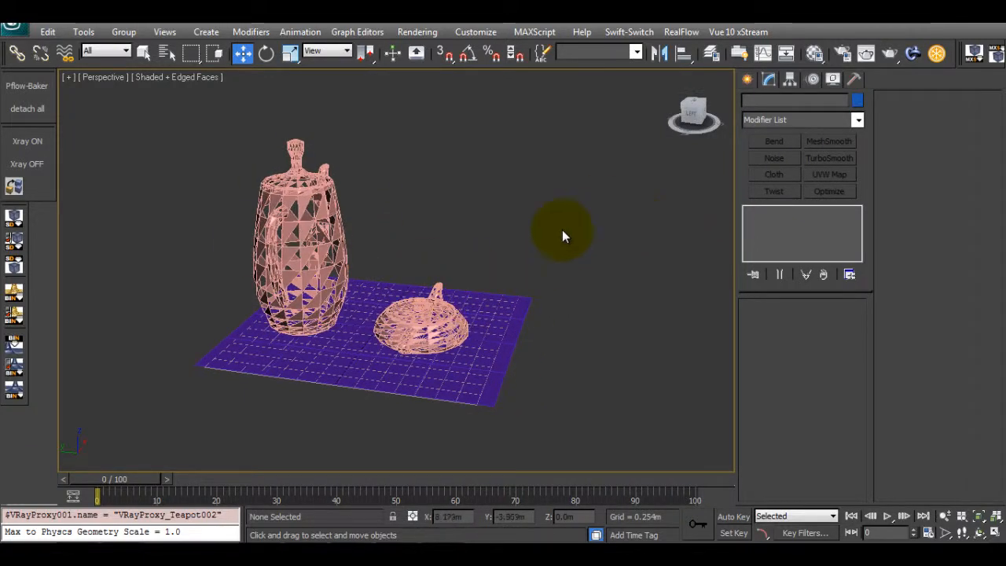
pyautogui.click(749, 80)
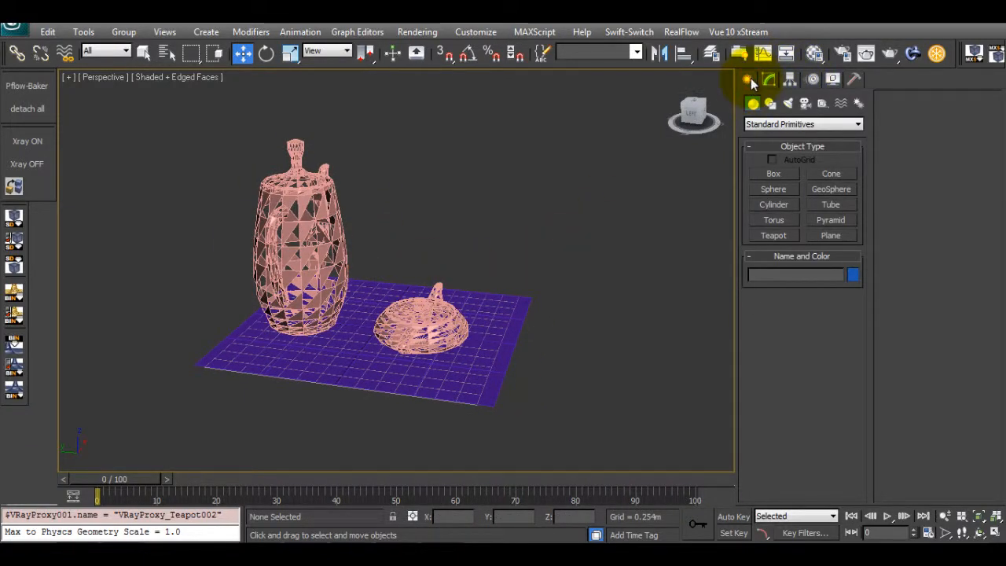
pyautogui.click(783, 124)
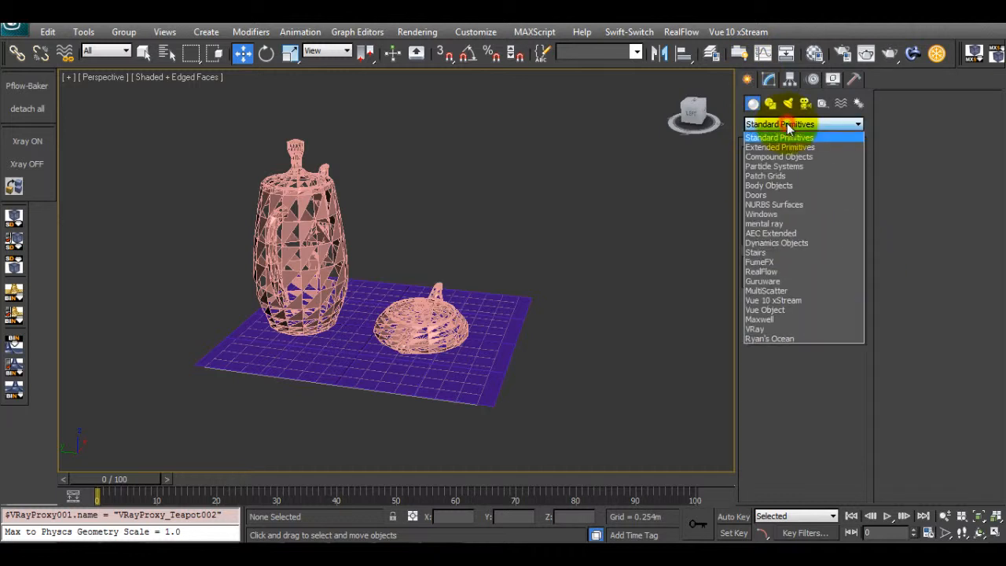
pyautogui.click(755, 330)
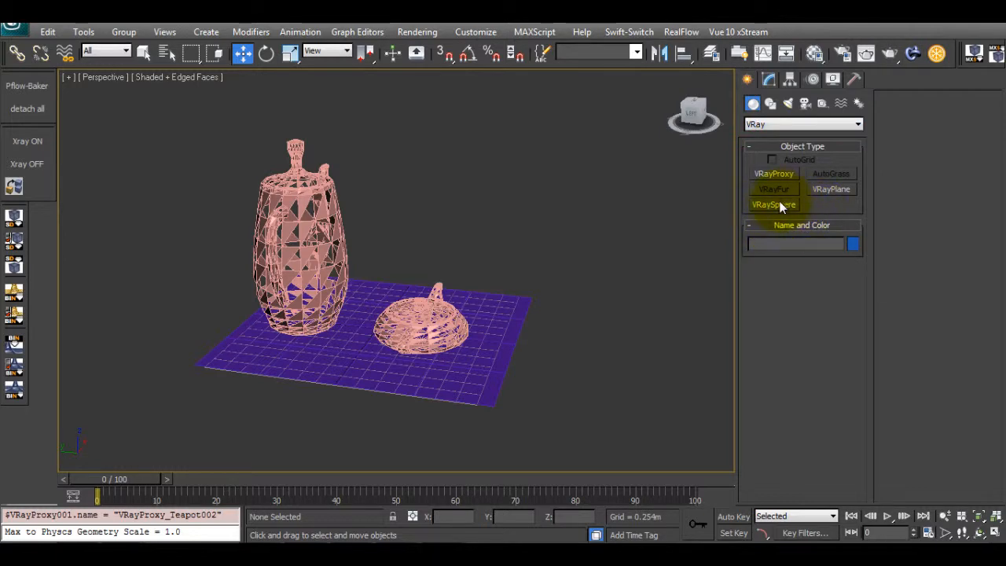
pyautogui.click(775, 174)
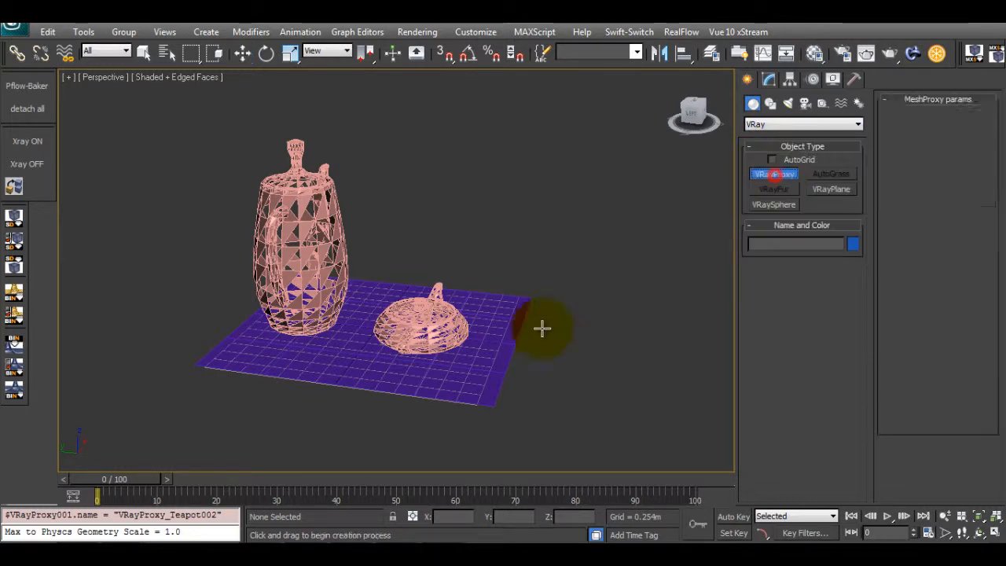
pyautogui.keyDown('alt'); pyautogui.moveTo(540, 328); pyautogui.dragTo(498, 299, button='middle'); pyautogui.keyUp('alt')
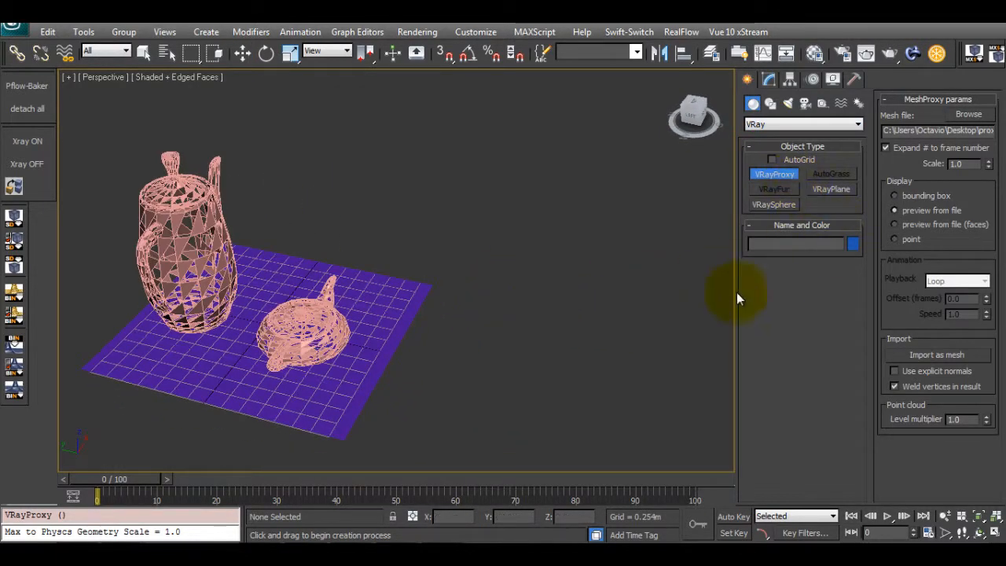
pyautogui.click(593, 312)
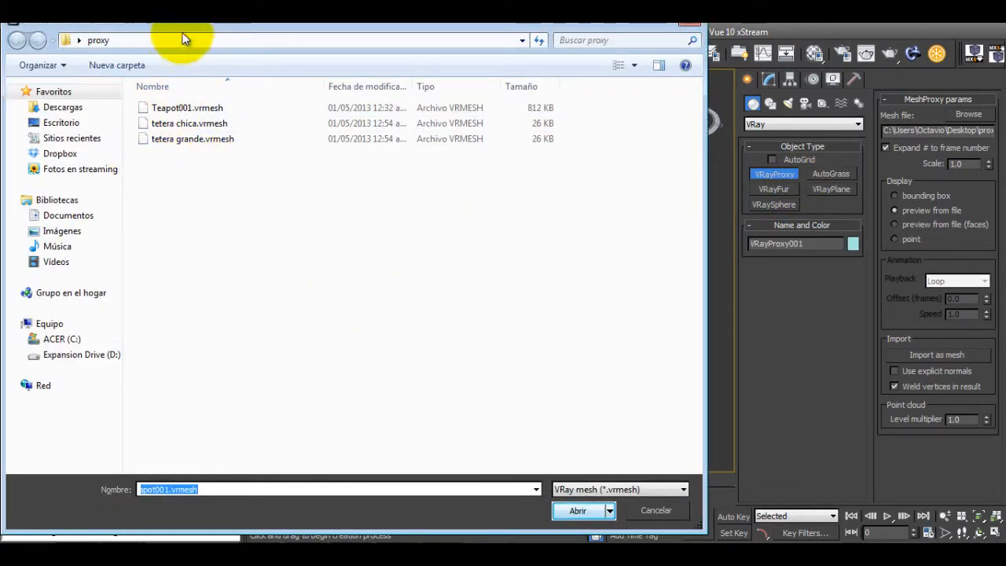
# Step: Load "tetera grande.vrmesh" as the mesh file of the new proxy
pyautogui.moveTo(184, 32); pyautogui.dragTo(209, 31)
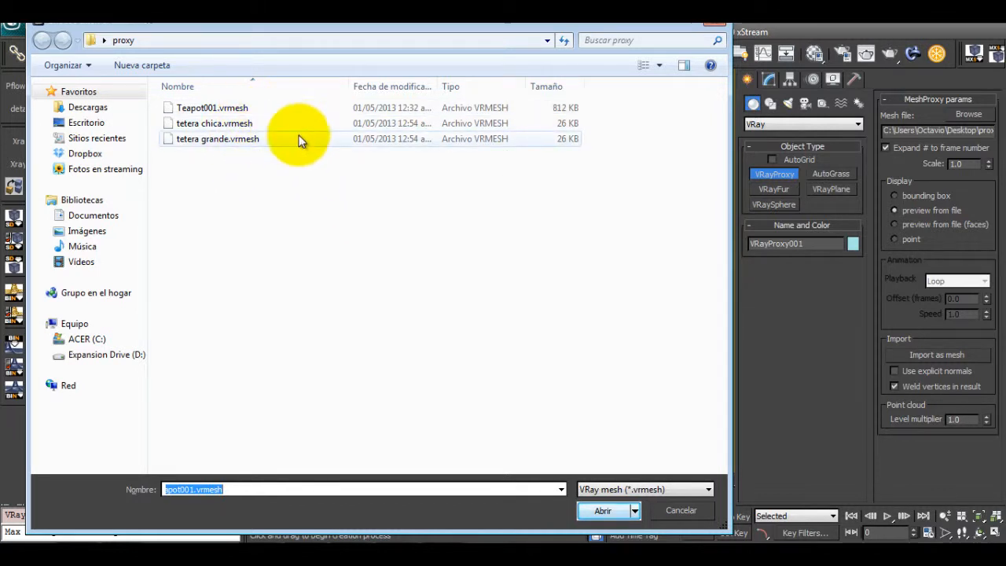
pyautogui.click(231, 124)
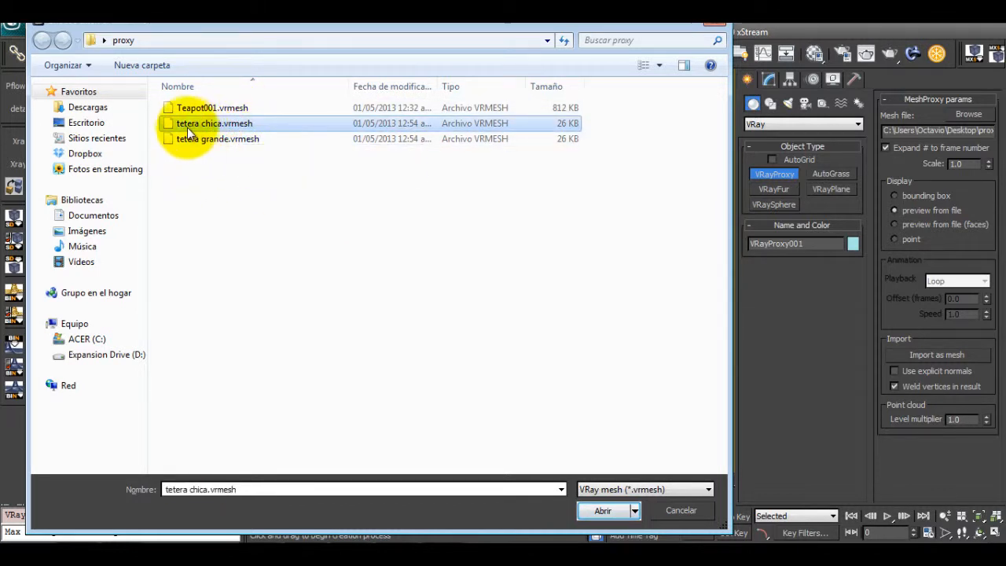
pyautogui.click(197, 139)
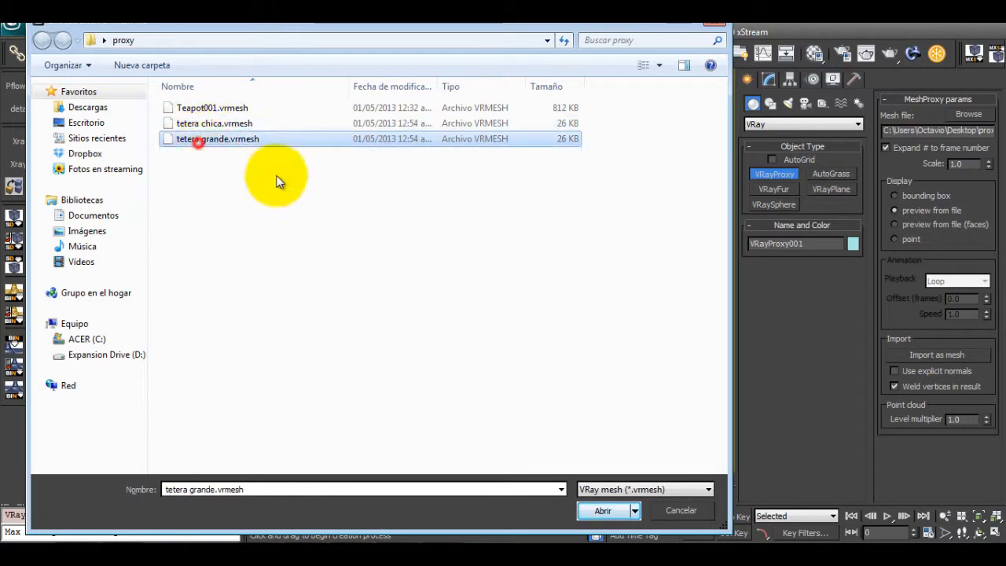
pyautogui.click(211, 123)
pyautogui.click(197, 140)
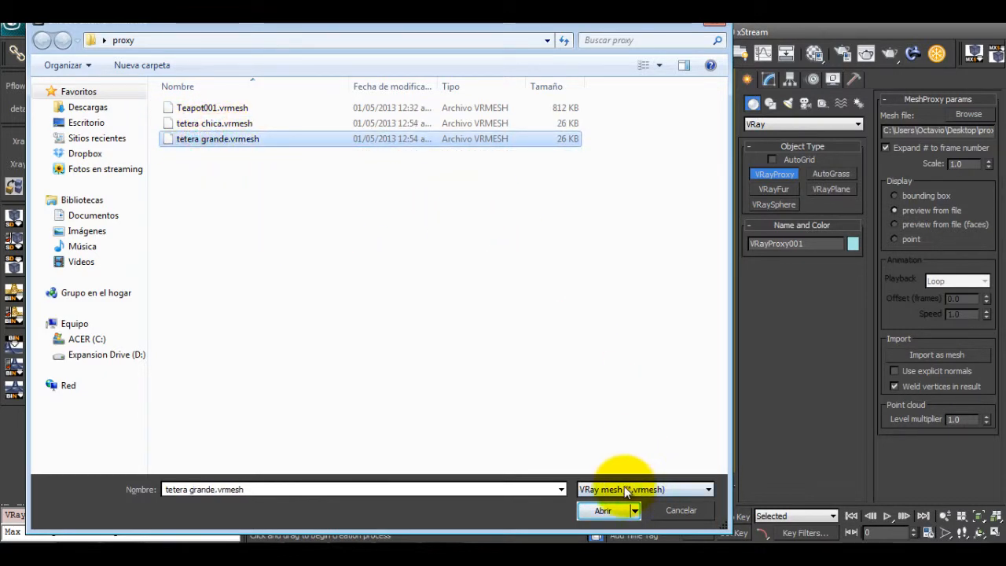
pyautogui.click(605, 513)
# Step: Move the new tall teapot proxy farther from the other two, to about X 1.496 m, Y -4.533 m
pyautogui.keyDown('alt'); pyautogui.moveTo(471, 263); pyautogui.dragTo(469, 331, button='middle'); pyautogui.keyUp('alt')
pyautogui.press('w')
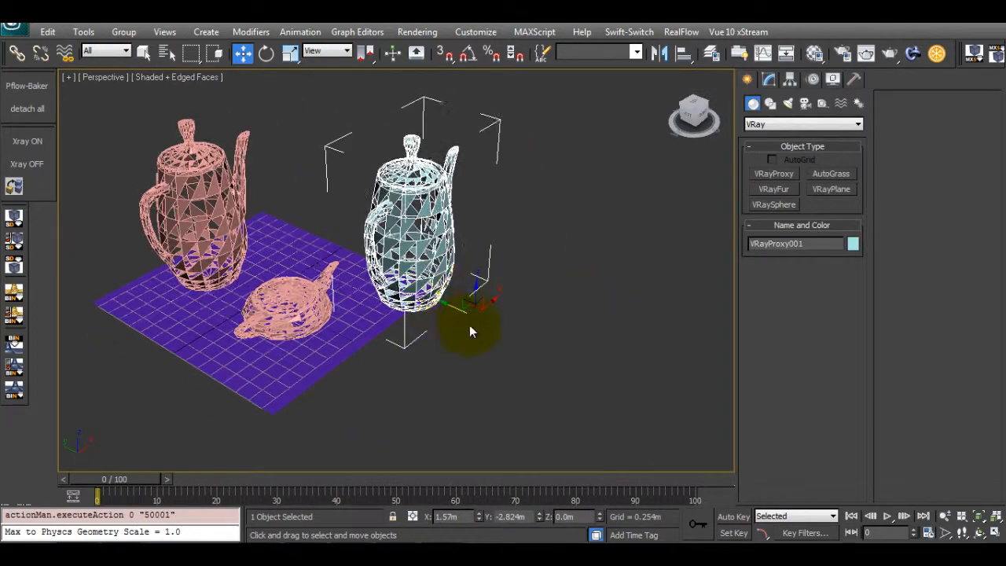
pyautogui.moveTo(470, 306); pyautogui.dragTo(579, 354)
pyautogui.keyDown('alt'); pyautogui.moveTo(579, 354); pyautogui.dragTo(455, 358, button='middle'); pyautogui.keyUp('alt')
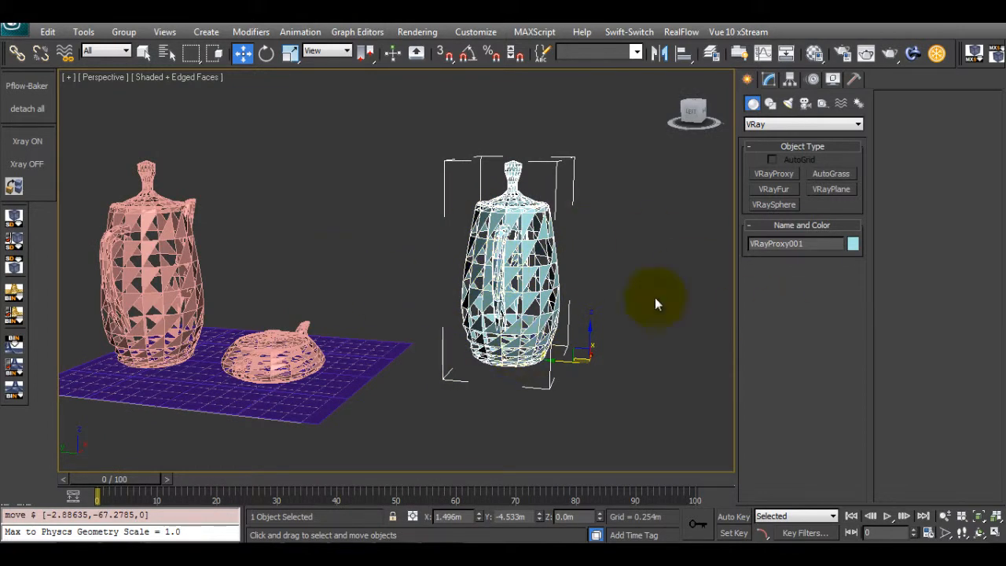
# Step: Replace the new proxy's mesh file with "tetera chica.vrmesh" in its MeshProxy parameters
pyautogui.click(770, 78)
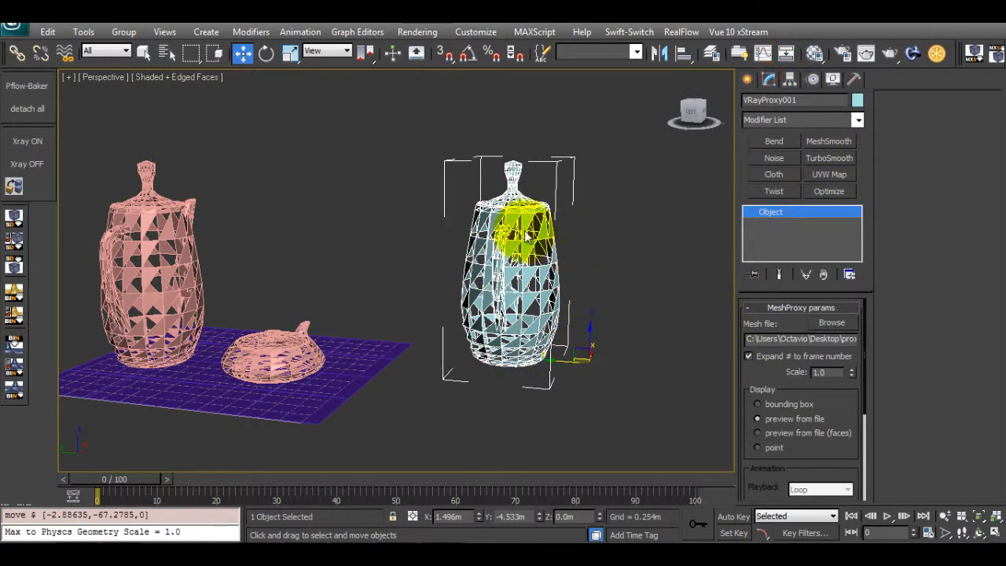
pyautogui.keyDown('alt'); pyautogui.moveTo(578, 282); pyautogui.dragTo(550, 310, button='middle'); pyautogui.keyUp('alt')
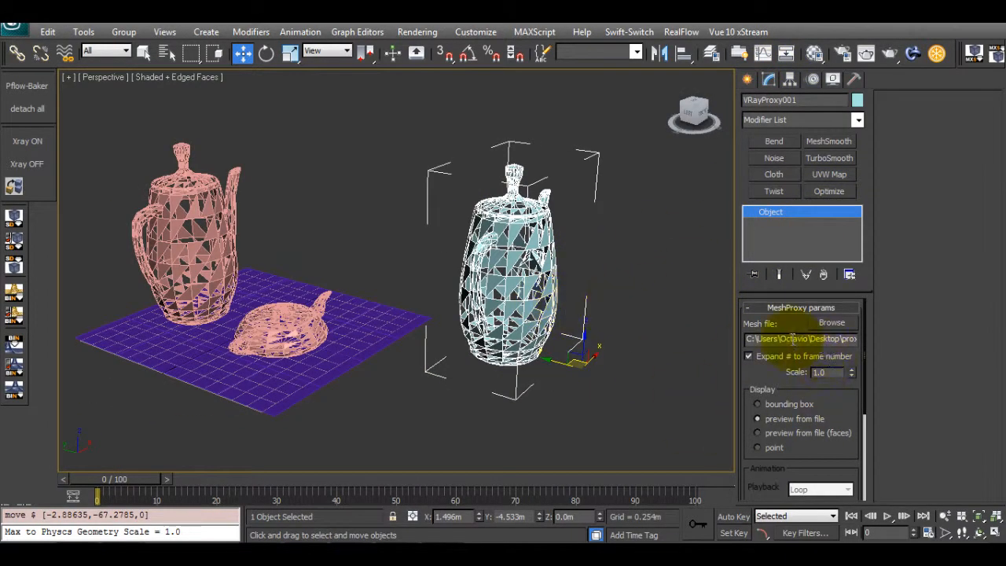
pyautogui.click(616, 254)
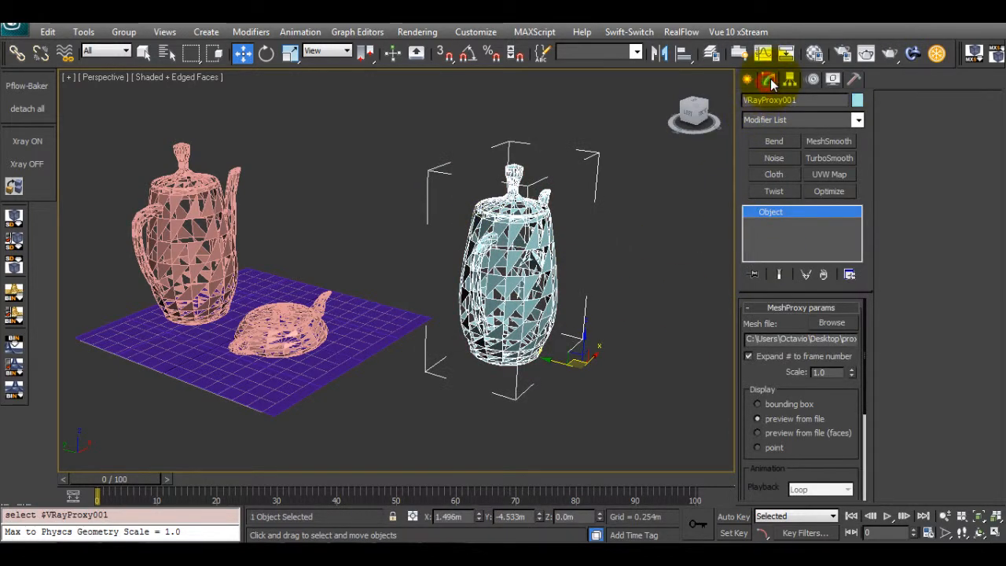
pyautogui.moveTo(755, 385); pyautogui.dragTo(757, 371)
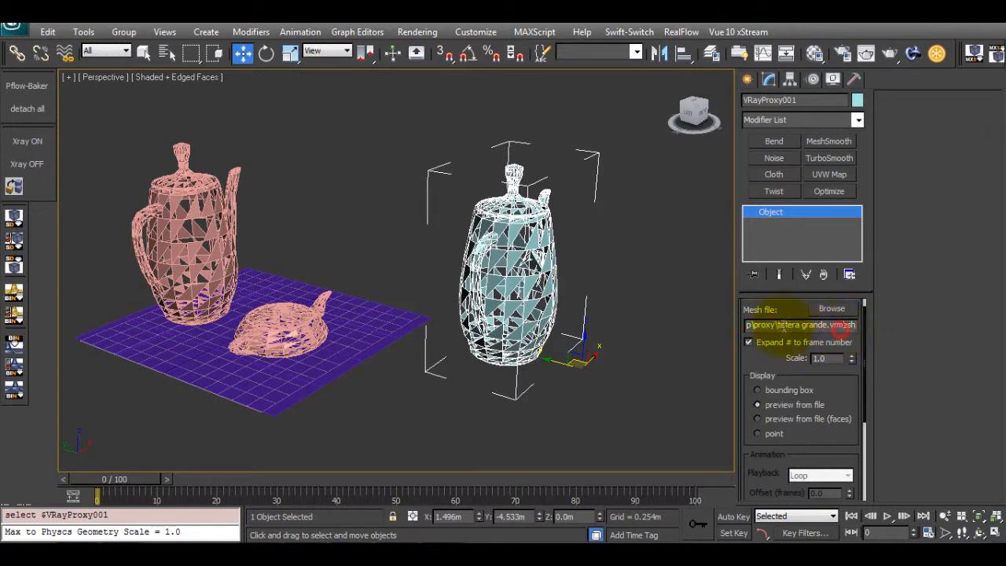
pyautogui.click(832, 309)
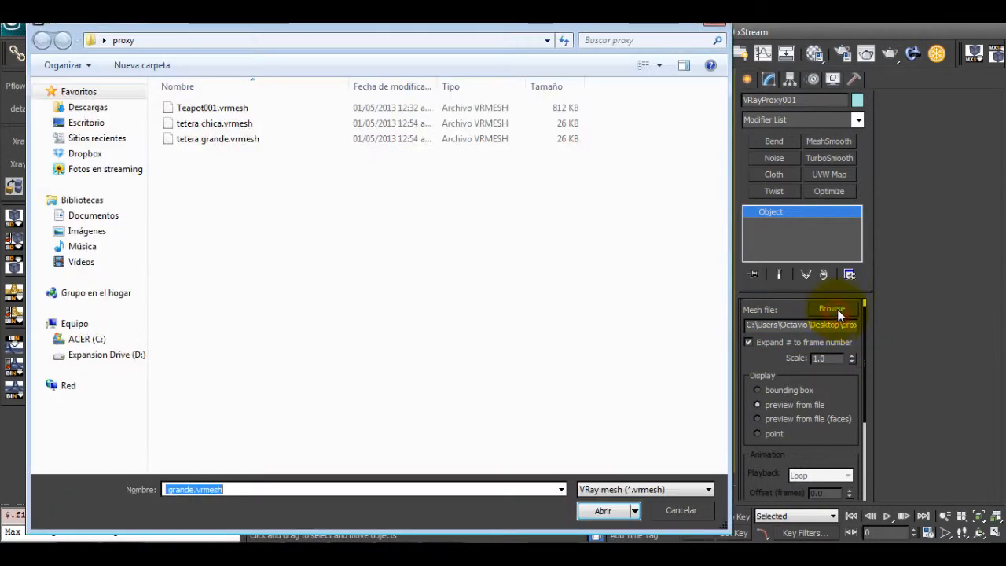
pyautogui.click(234, 118)
pyautogui.click(602, 510)
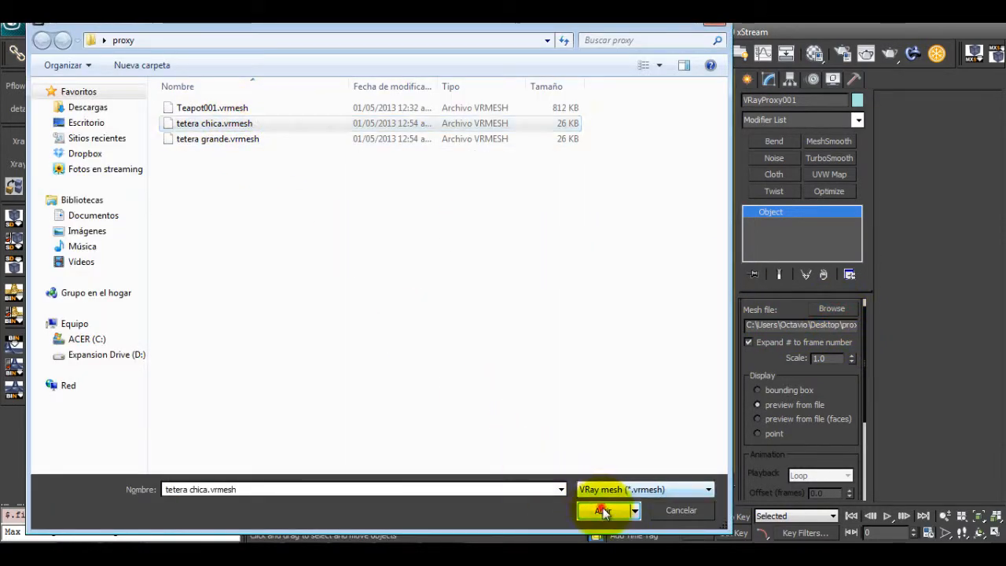
# Step: Replace the mesh file of the small pink teapot proxy with "tetera grande.vrmesh" in its MeshProxy parameters
pyautogui.moveTo(441, 274); pyautogui.dragTo(367, 248, button='middle')
pyautogui.keyDown('alt'); pyautogui.moveTo(367, 248); pyautogui.dragTo(489, 284, button='middle'); pyautogui.keyUp('alt')
pyautogui.moveTo(555, 359); pyautogui.dragTo(423, 255)
pyautogui.keyDown('alt'); pyautogui.moveTo(408, 267); pyautogui.dragTo(411, 298, button='middle'); pyautogui.keyUp('alt')
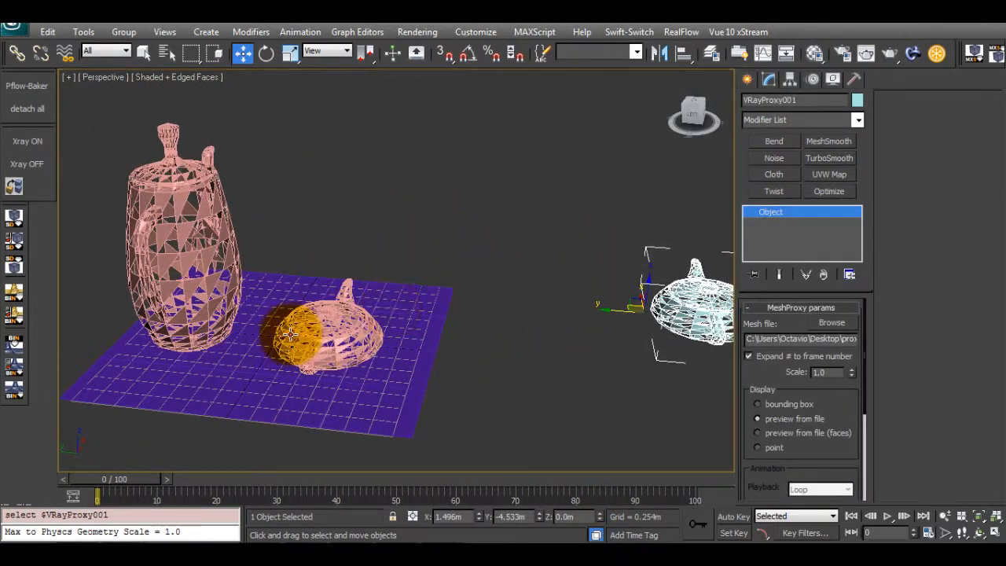
pyautogui.click(292, 333)
pyautogui.moveTo(291, 333)
pyautogui.keyDown('alt'); pyautogui.mouseDown(button='middle')
pyautogui.moveTo(427, 292)
pyautogui.moveTo(320, 296)
pyautogui.mouseUp(button='middle'); pyautogui.keyUp('alt')
pyautogui.click(327, 218)
pyautogui.click(237, 301)
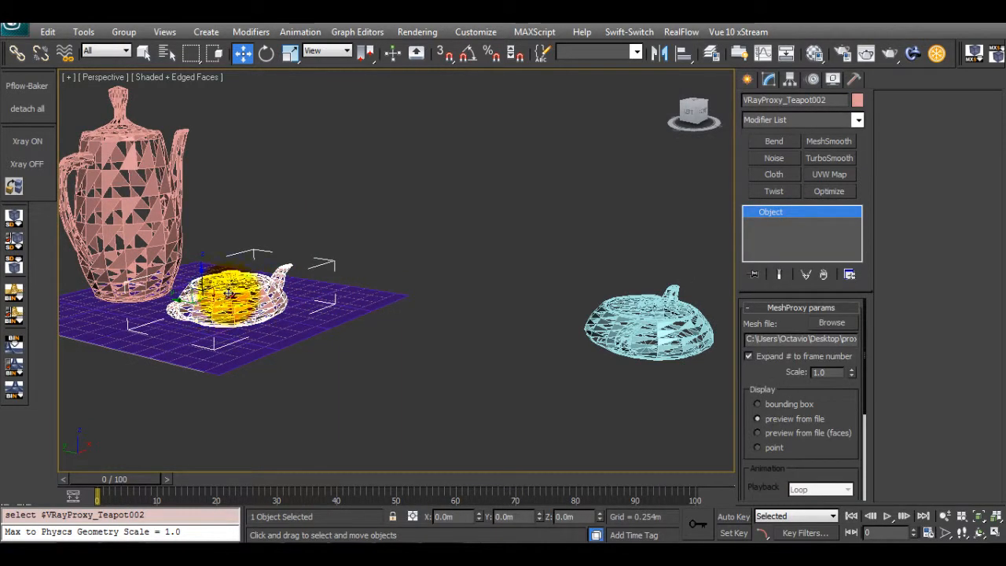
pyautogui.click(822, 323)
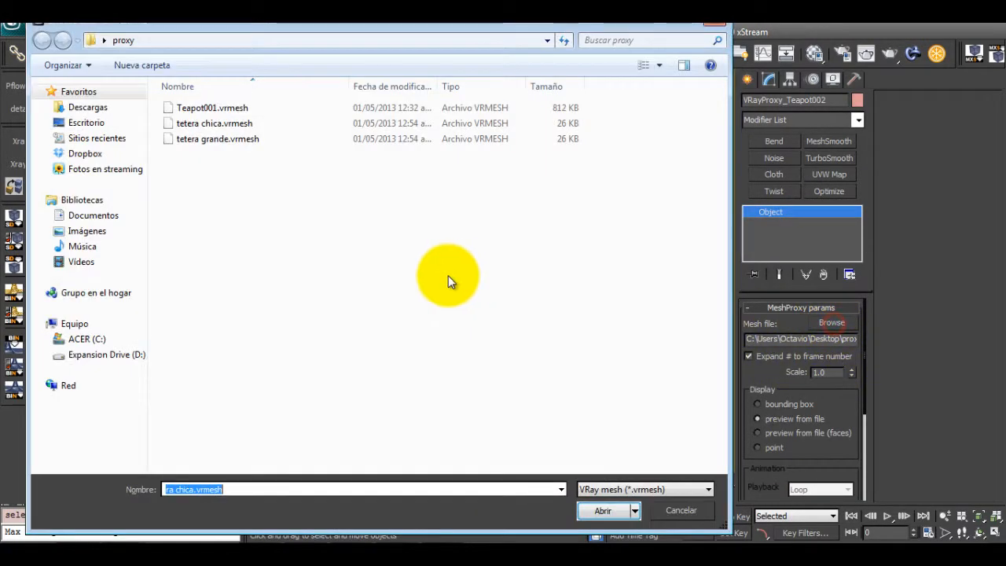
pyautogui.click(609, 510)
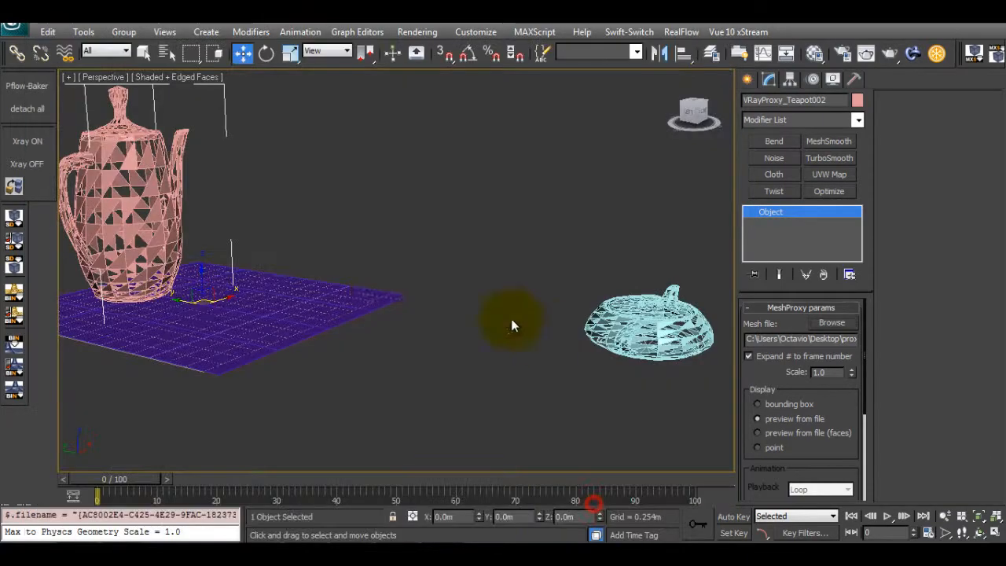
# Step: Move the swapped pink teapot proxy along Y to about -2.133 m, clear of the other tall teapot
pyautogui.keyDown('alt'); pyautogui.moveTo(337, 265); pyautogui.dragTo(305, 295, button='middle'); pyautogui.keyUp('alt')
pyautogui.moveTo(306, 296); pyautogui.dragTo(455, 319)
pyautogui.keyDown('alt'); pyautogui.moveTo(454, 318); pyautogui.dragTo(493, 247, button='middle'); pyautogui.keyUp('alt')
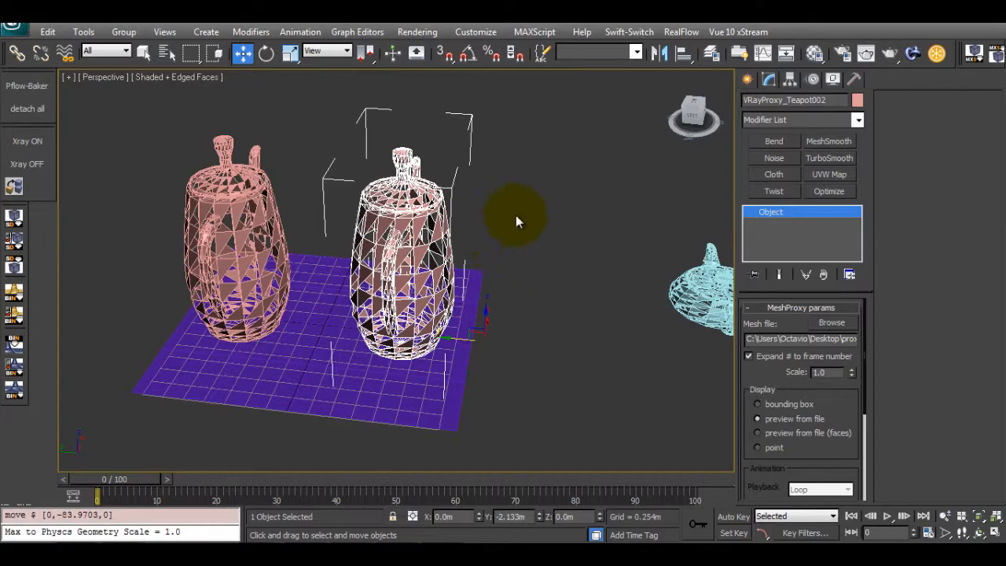
pyautogui.keyDown('alt'); pyautogui.moveTo(548, 274); pyautogui.dragTo(501, 247, button='middle'); pyautogui.keyUp('alt')
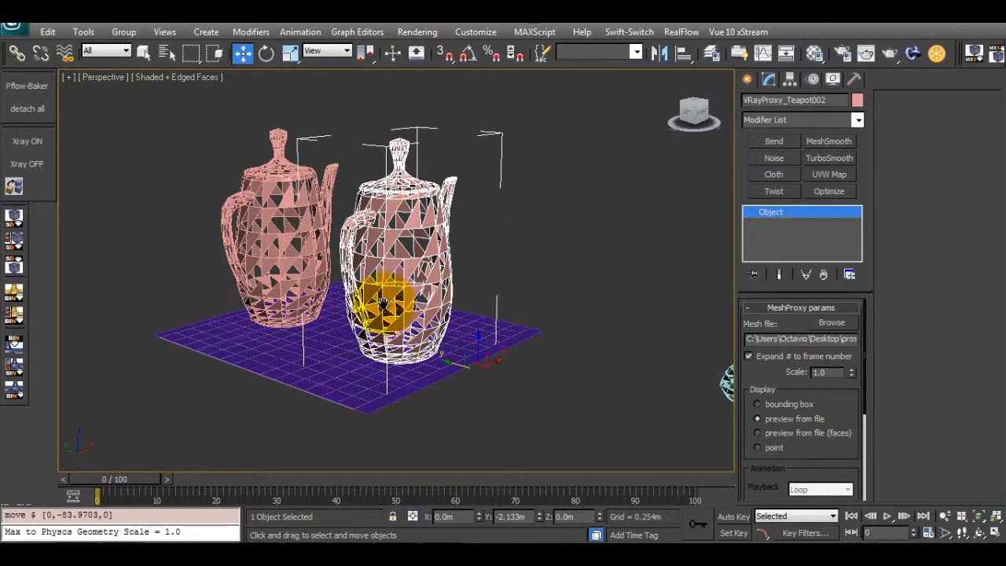
pyautogui.keyDown('alt'); pyautogui.moveTo(382, 301); pyautogui.dragTo(543, 341, button='middle'); pyautogui.keyUp('alt')
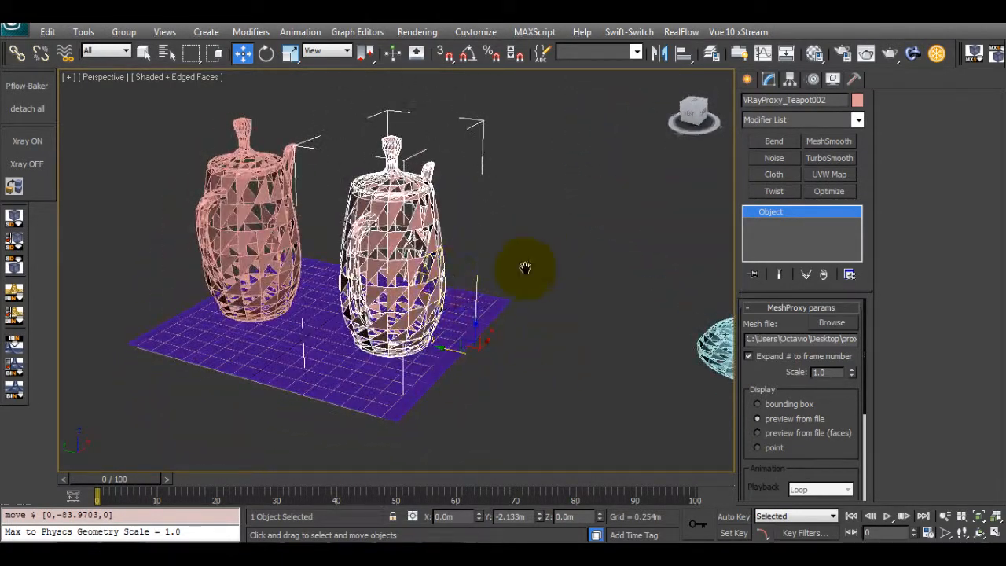
pyautogui.keyDown('alt'); pyautogui.moveTo(525, 268); pyautogui.dragTo(393, 292, button='middle'); pyautogui.keyUp('alt')
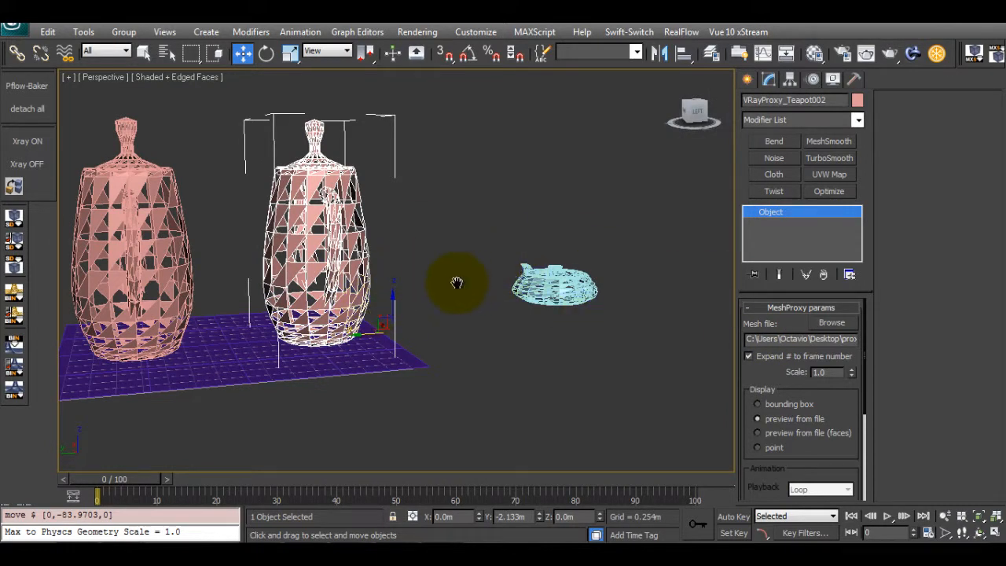
pyautogui.keyDown('alt'); pyautogui.moveTo(456, 282); pyautogui.dragTo(401, 245, button='middle'); pyautogui.keyUp('alt')
# Step: Delete all three teapot proxies from the scene, leaving only the ground plane
pyautogui.scroll(-3, 401, 245)
pyautogui.keyDown('alt'); pyautogui.moveTo(512, 285); pyautogui.dragTo(554, 315, button='middle'); pyautogui.keyUp('alt')
pyautogui.moveTo(620, 371); pyautogui.dragTo(495, 237)
pyautogui.keyDown('alt'); pyautogui.moveTo(481, 238); pyautogui.dragTo(528, 263, button='middle'); pyautogui.keyUp('alt')
pyautogui.click(308, 245)
pyautogui.press('Delete')
pyautogui.click(548, 306)
pyautogui.press('Delete')
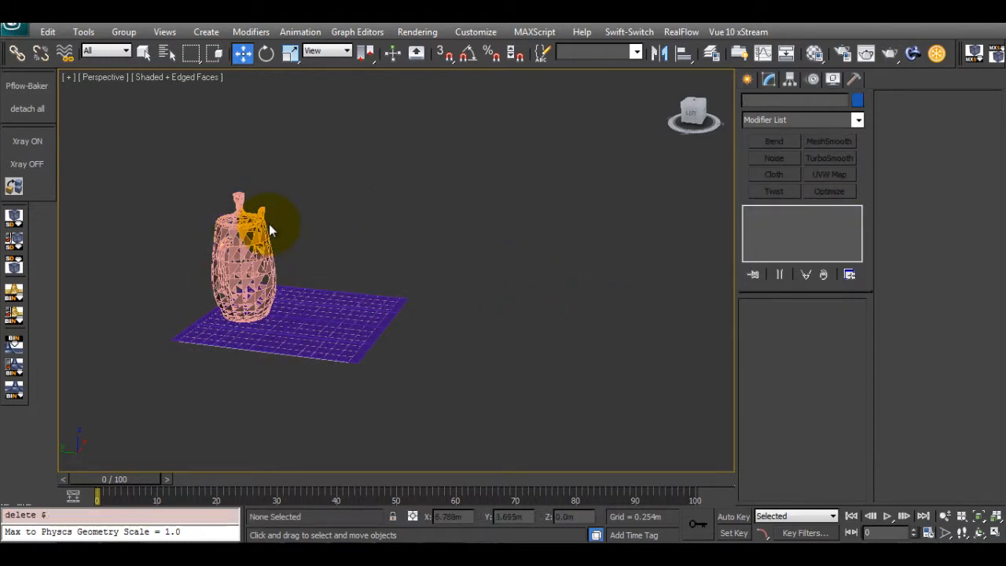
pyautogui.click(270, 224)
pyautogui.moveTo(270, 224); pyautogui.dragTo(369, 241, button='middle')
pyautogui.moveTo(388, 279); pyautogui.dragTo(431, 281, button='middle')
pyautogui.press('Delete')
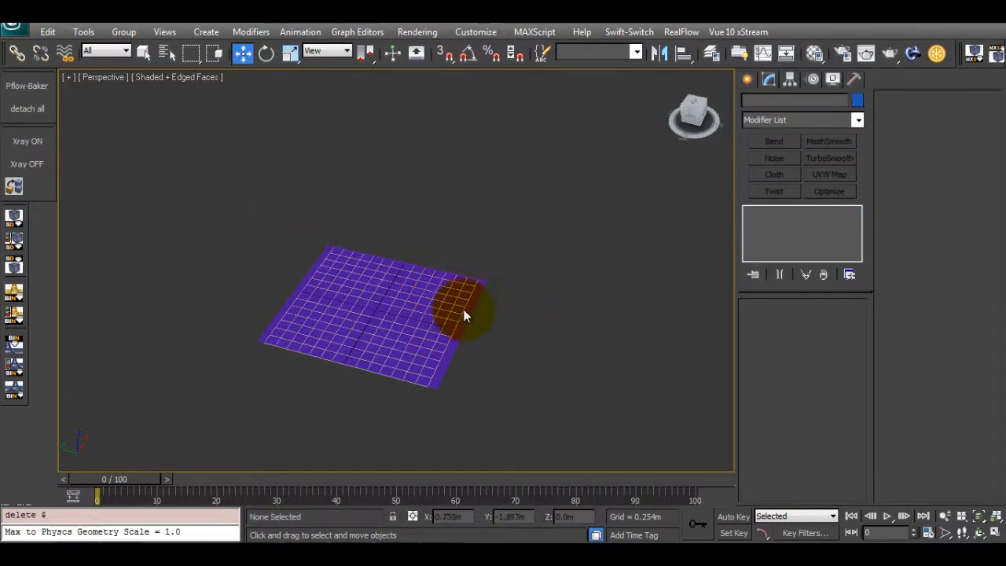
# Step: Switch to Windows Explorer and examine the tree scene files in the "algunos arboles hd" folder
pyautogui.keyDown('alt'); pyautogui.moveTo(593, 248); pyautogui.dragTo(469, 239, button='middle'); pyautogui.keyUp('alt')
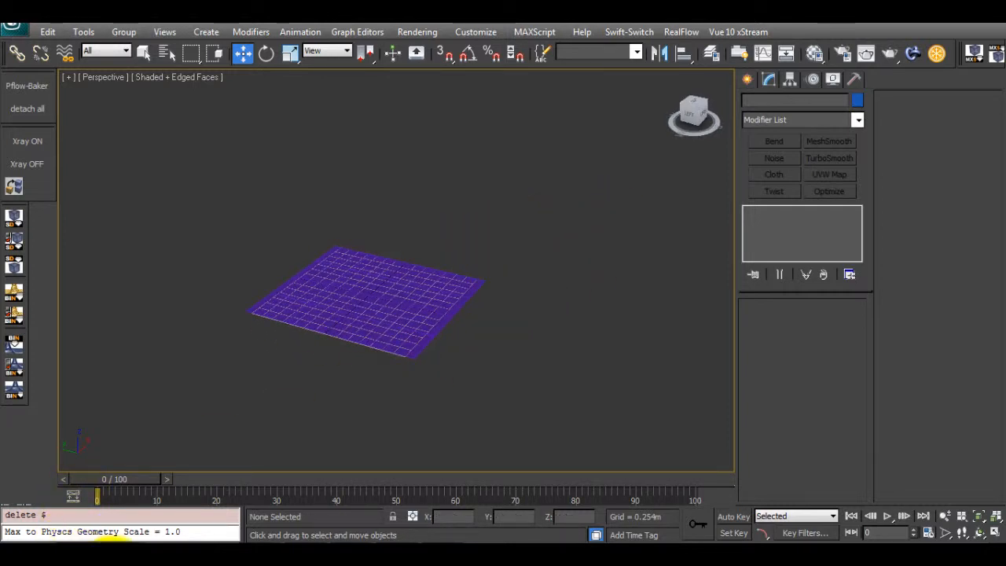
pyautogui.click(111, 562)
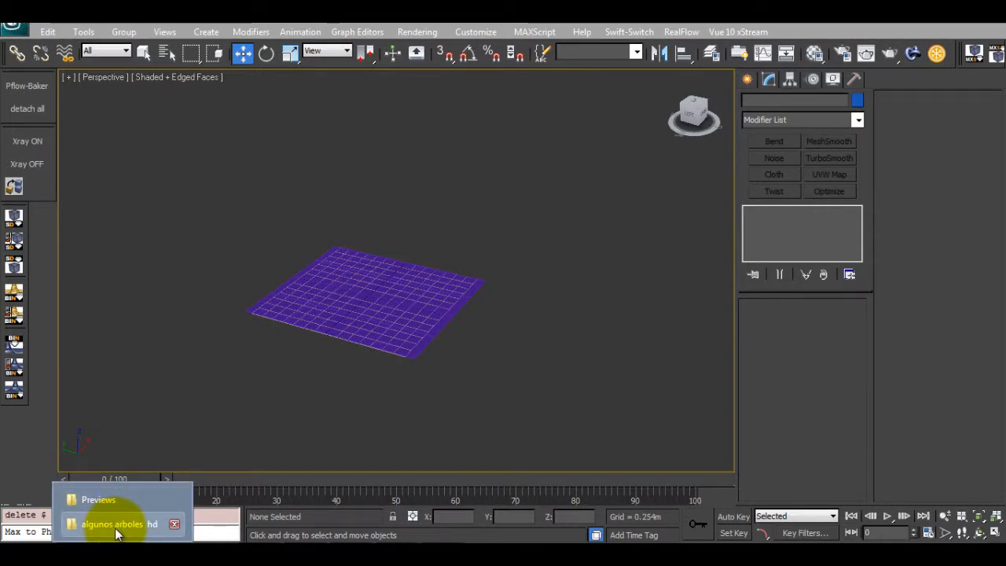
pyautogui.click(115, 527)
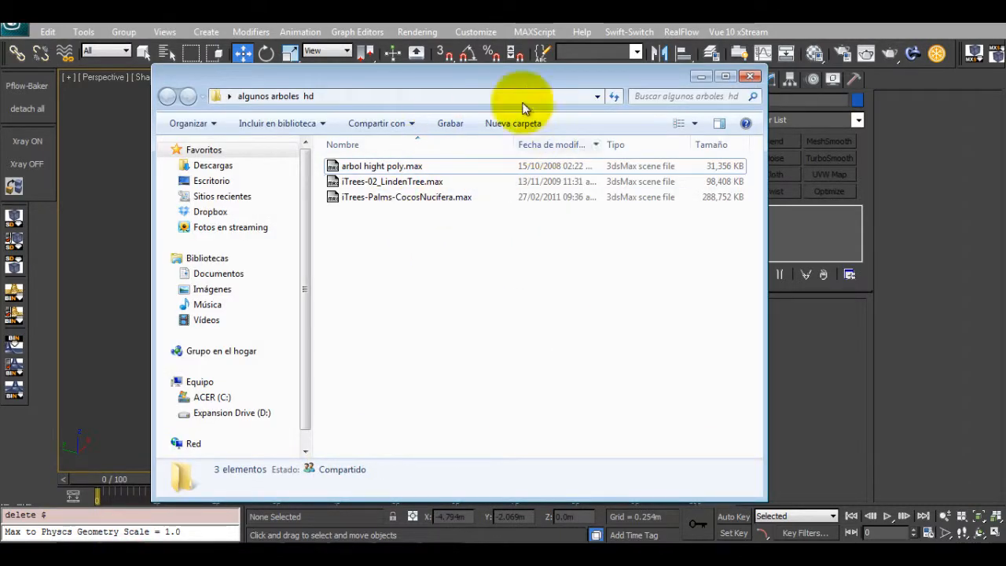
pyautogui.moveTo(495, 82); pyautogui.dragTo(745, 173)
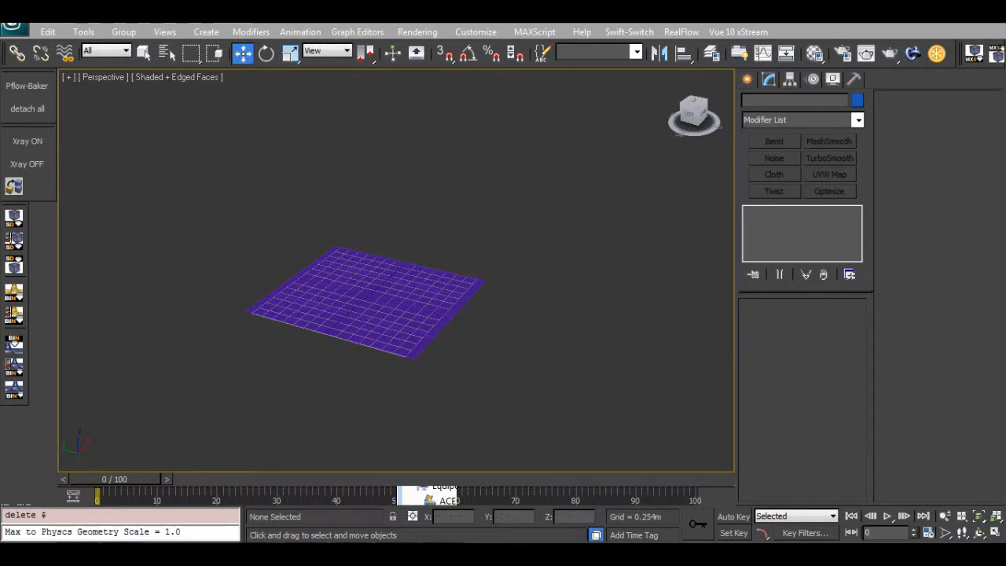
# Step: Start merging "iTrees-Palms-CocosNucifera.max" from the "algunos arboles hd" folder into the scene
pyautogui.click(14, 29)
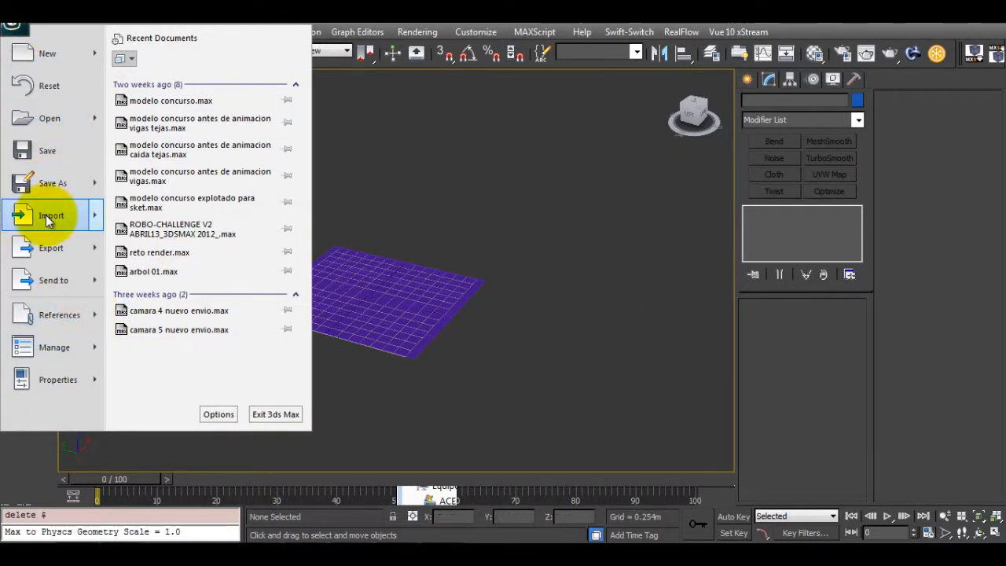
pyautogui.moveTo(47, 220)
pyautogui.click(259, 128)
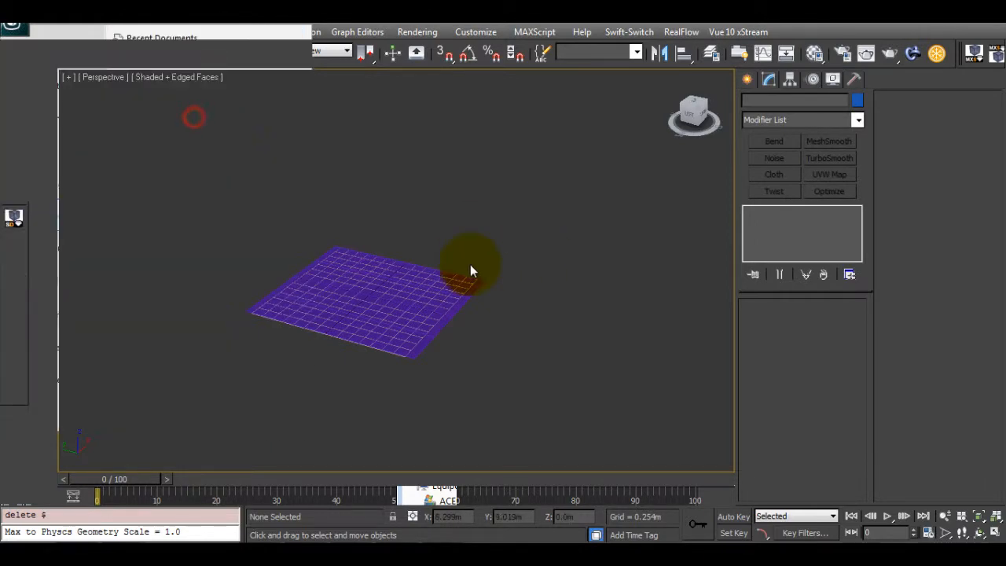
pyautogui.doubleClick(166, 40)
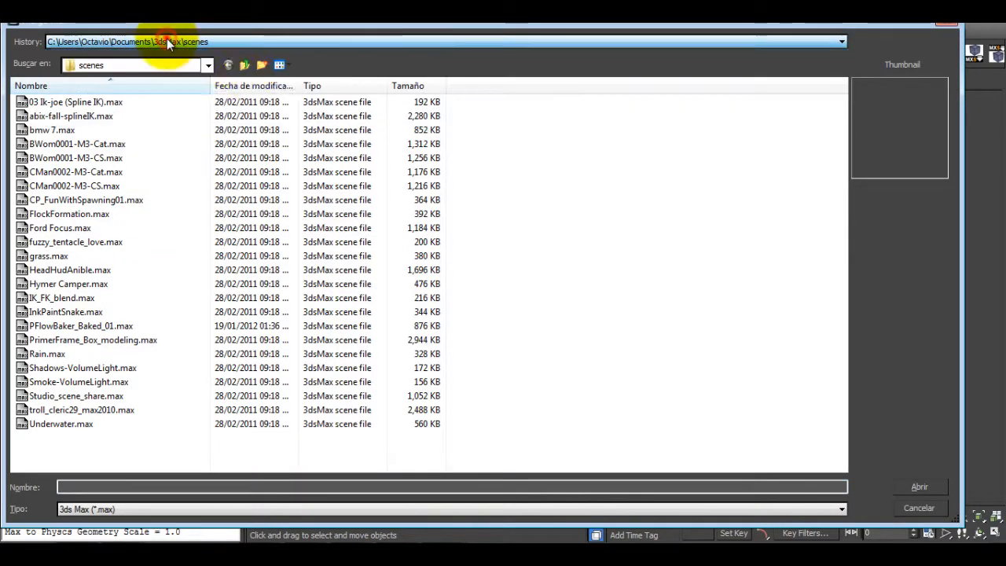
pyautogui.click(207, 41)
pyautogui.click(203, 40)
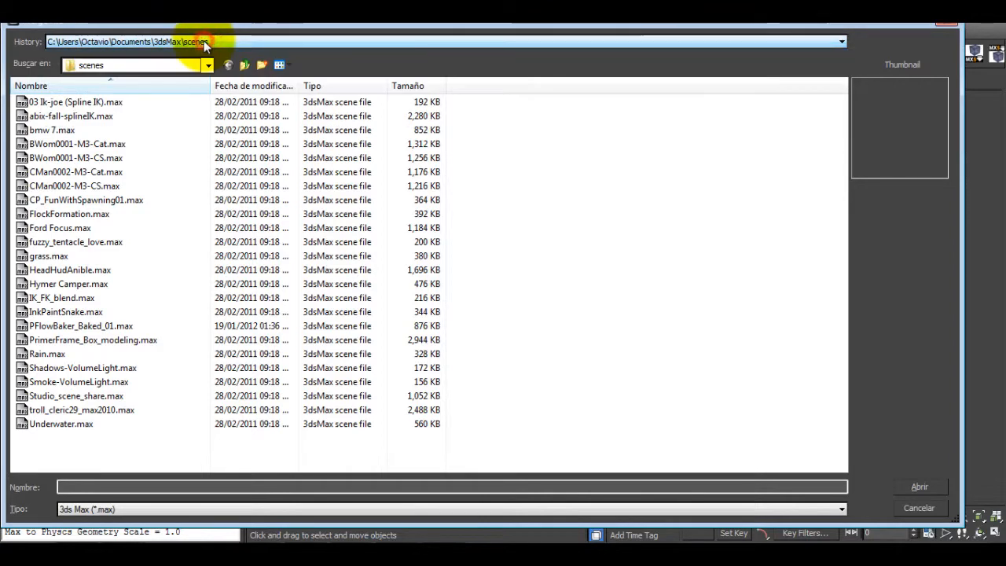
pyautogui.click(180, 66)
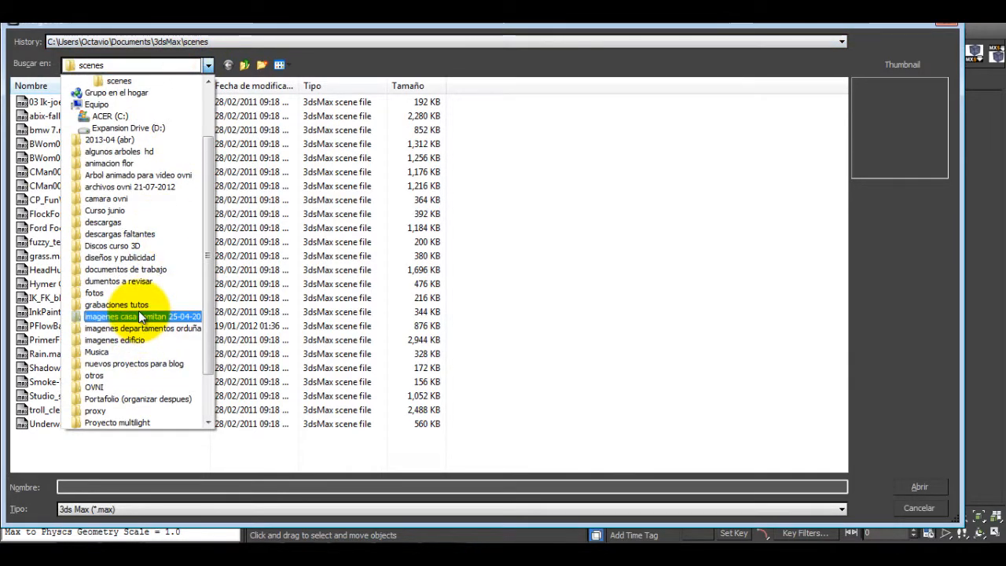
pyautogui.click(118, 151)
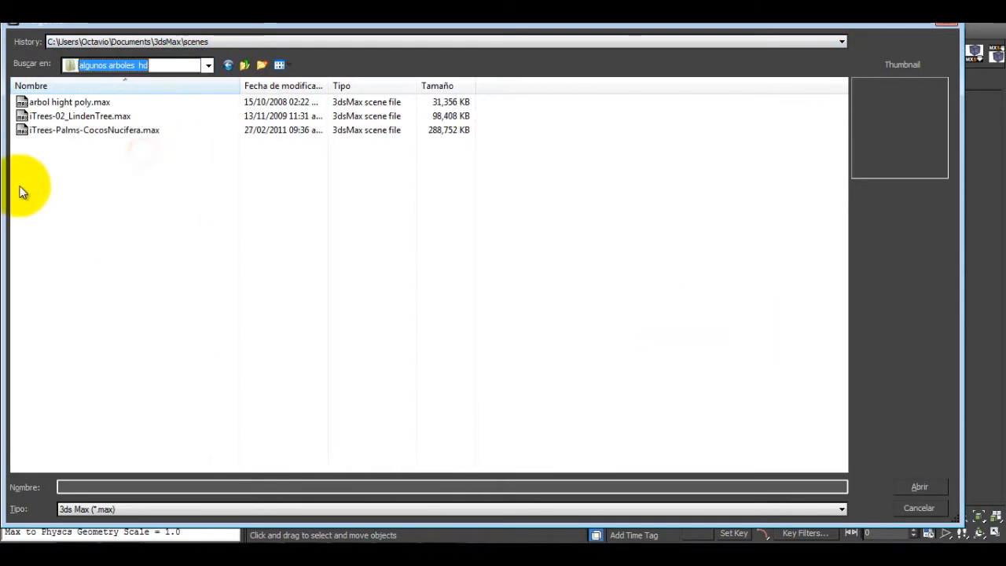
pyautogui.click(126, 132)
pyautogui.click(907, 488)
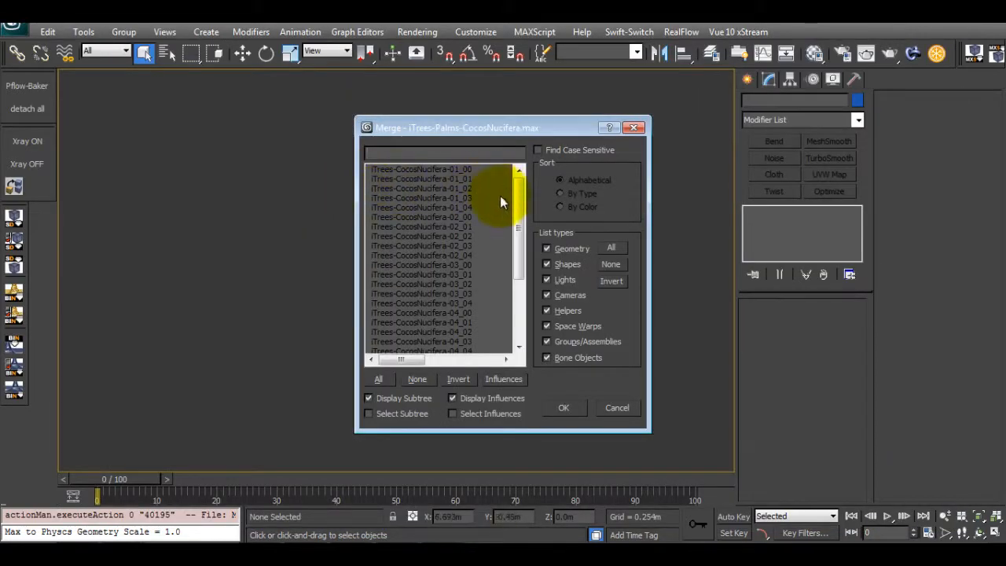
# Step: Consult the Previews folder and merge only the palm object iTrees-CocosNucifera-06_01
pyautogui.moveTo(522, 200); pyautogui.dragTo(520, 272)
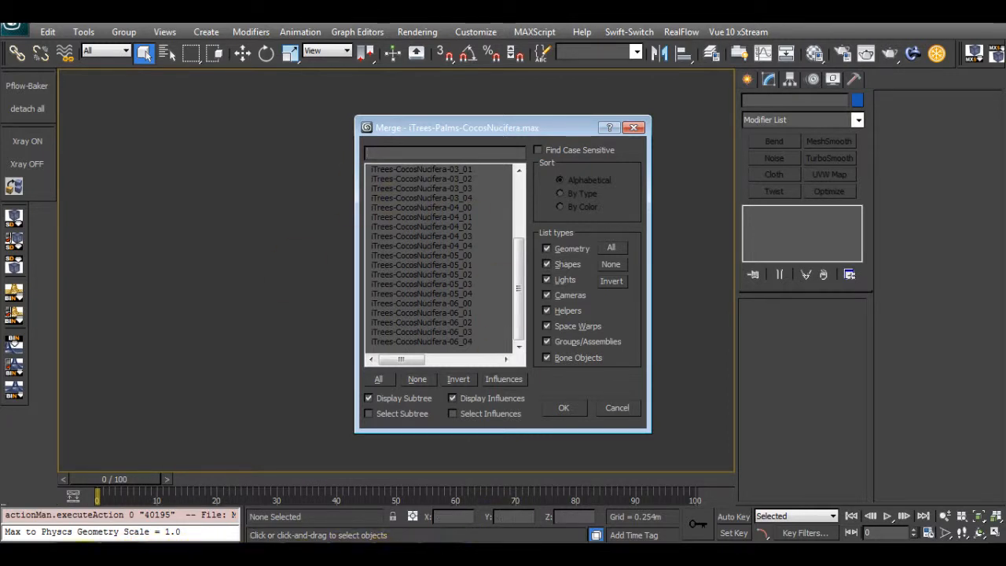
pyautogui.click(110, 546)
pyautogui.click(89, 501)
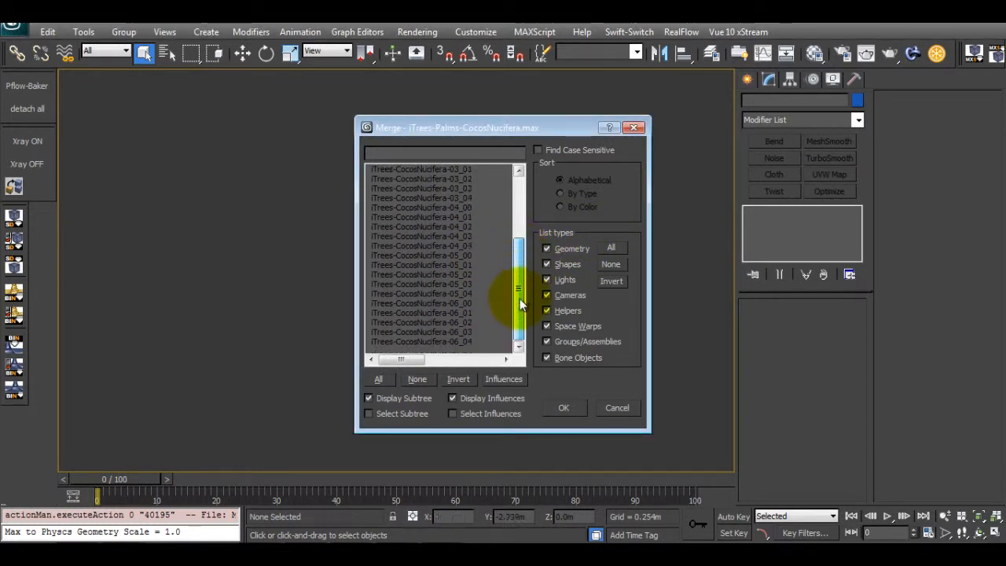
pyautogui.click(467, 257)
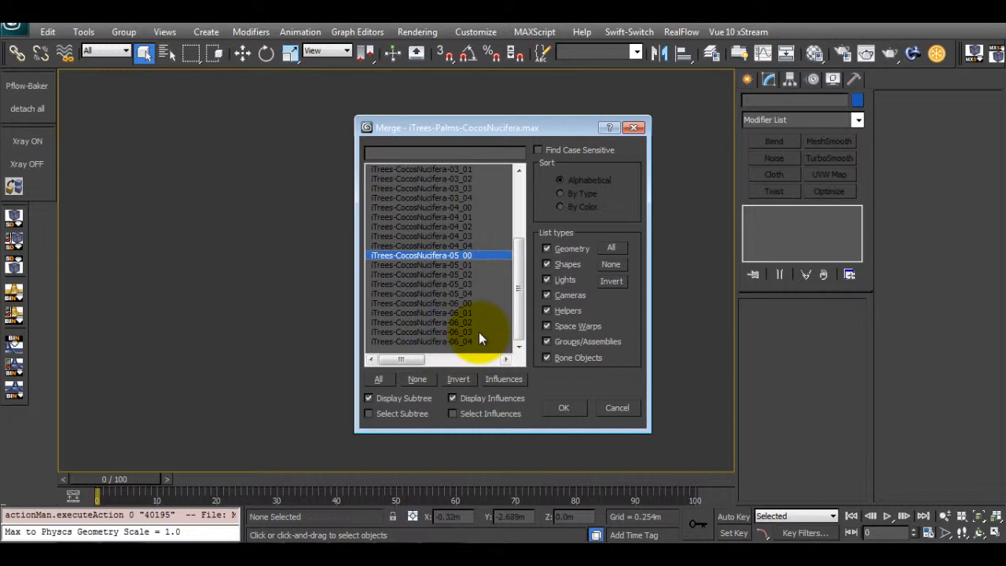
pyautogui.click(444, 348)
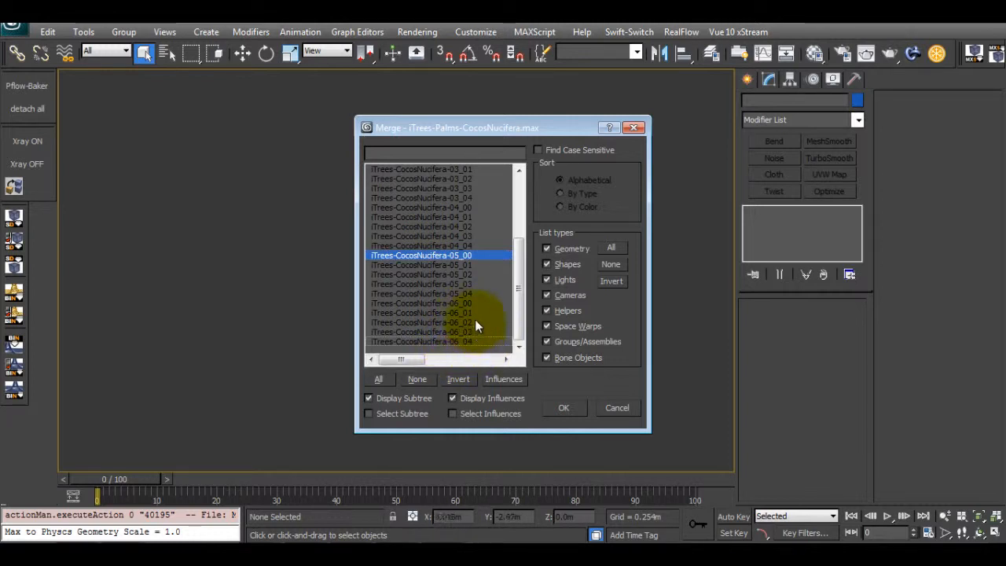
pyautogui.click(466, 322)
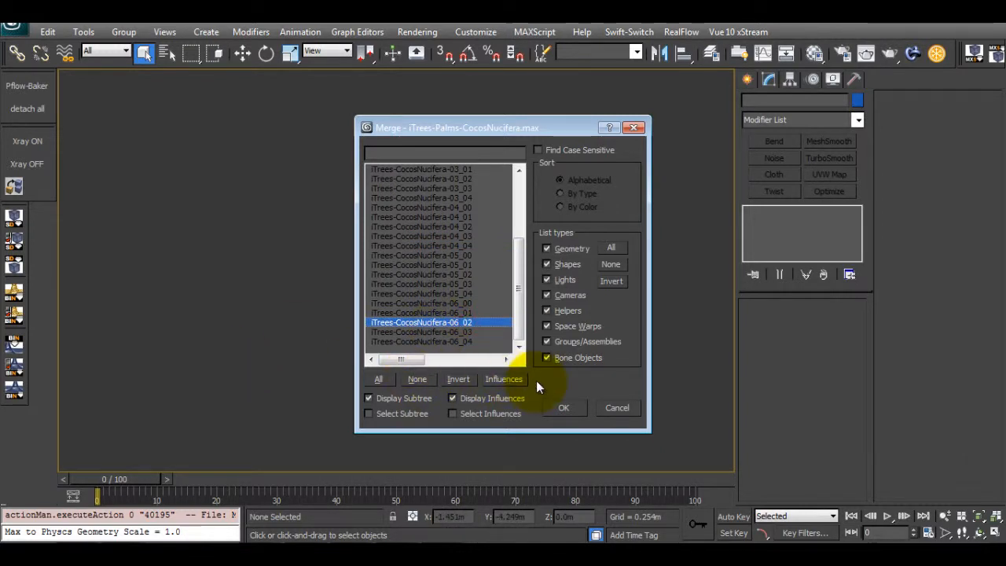
pyautogui.click(465, 312)
pyautogui.click(569, 407)
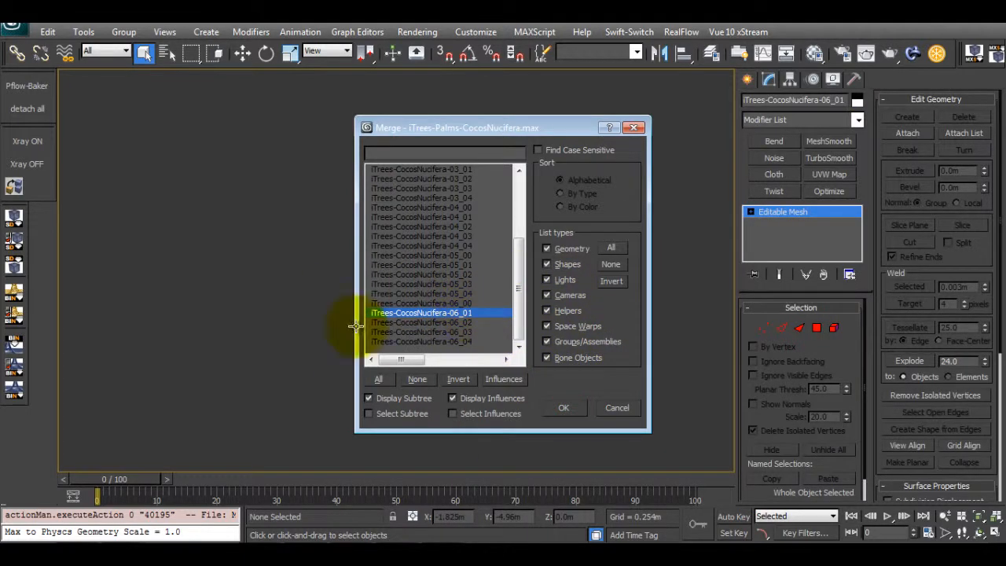
# Step: Frame the merged palm in the Perspective view and turn off the edged-faces display
pyautogui.moveTo(386, 301); pyautogui.dragTo(423, 320, button='middle')
pyautogui.press('w')
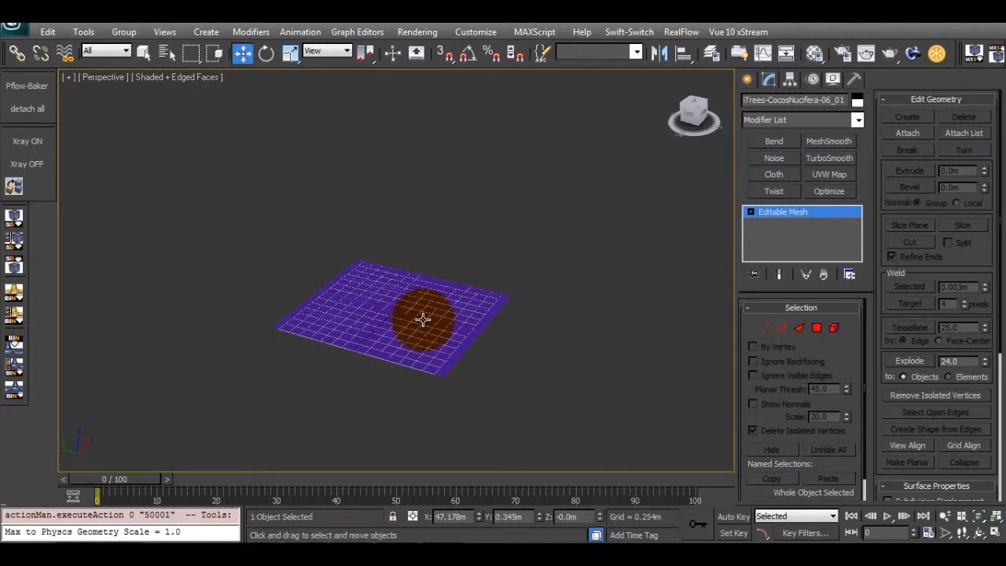
pyautogui.press('z')
pyautogui.click(495, 312)
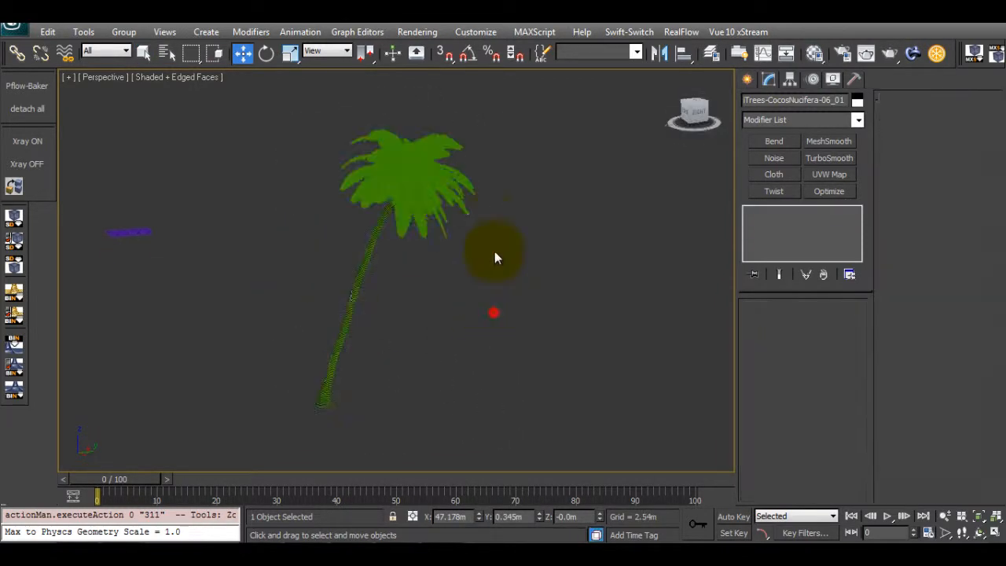
pyautogui.press('F4')
pyautogui.keyDown('alt'); pyautogui.moveTo(421, 272); pyautogui.dragTo(487, 285, button='middle'); pyautogui.keyUp('alt')
pyautogui.press('z')
pyautogui.keyDown('alt'); pyautogui.moveTo(483, 327); pyautogui.dragTo(579, 359, button='middle'); pyautogui.keyUp('alt')
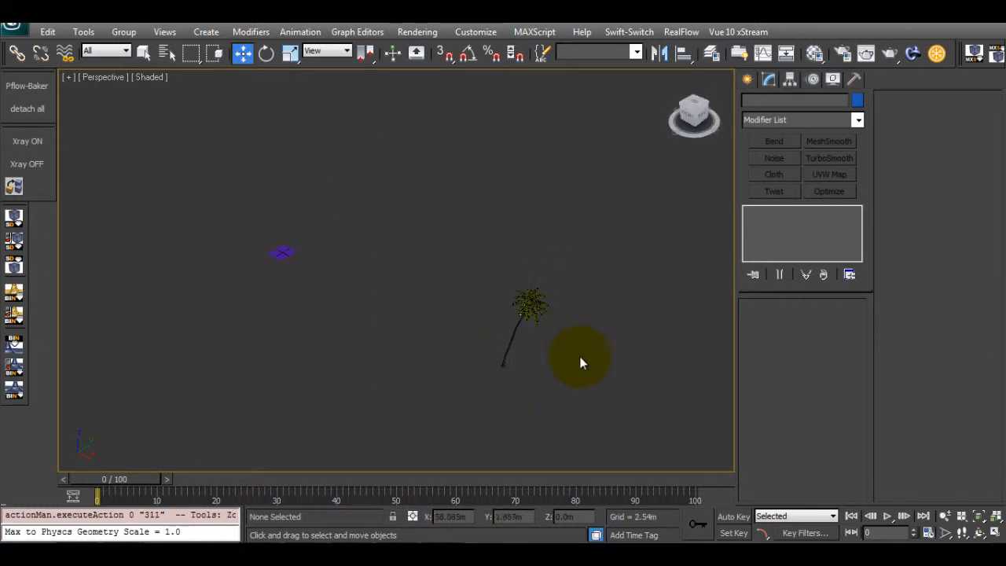
# Step: Move the palm onto the ground plane by resetting its X and Y position to 0 m
pyautogui.click(523, 330)
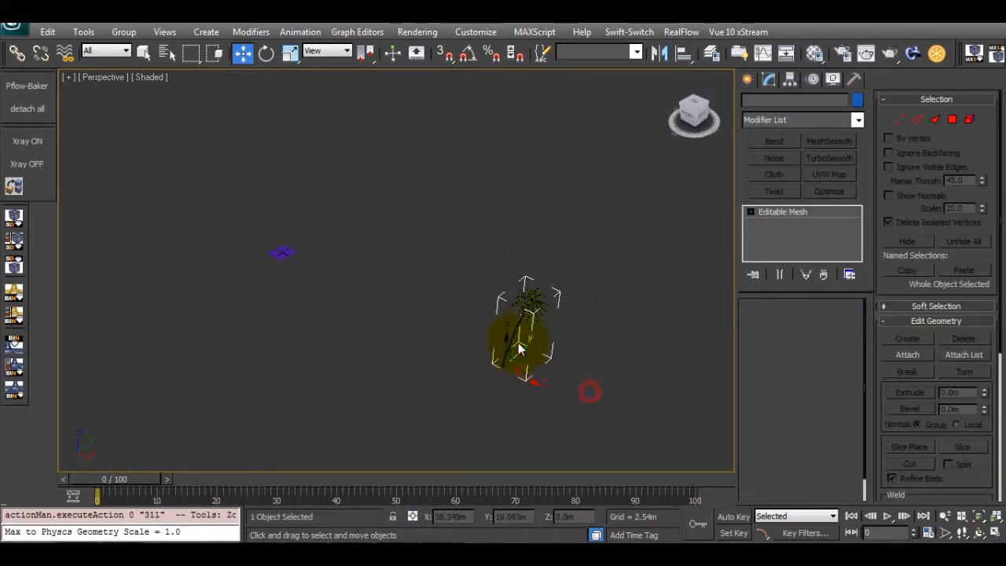
pyautogui.rightClick(479, 516)
pyautogui.rightClick(538, 516)
pyautogui.press('z')
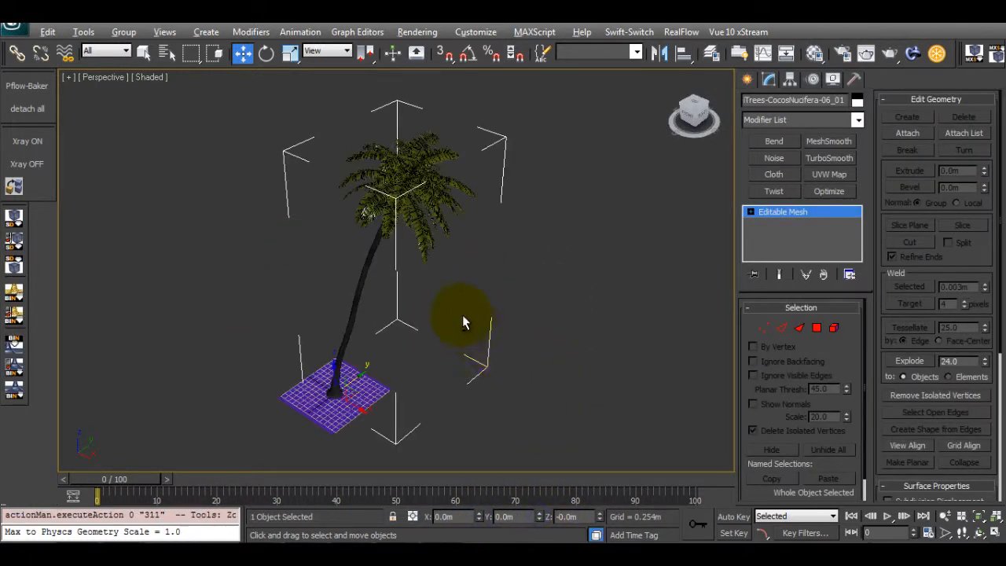
pyautogui.keyDown('alt'); pyautogui.moveTo(462, 322); pyautogui.dragTo(521, 350, button='middle'); pyautogui.keyUp('alt')
pyautogui.scroll(3, 521, 350)
# Step: Scale the ground plane up uniformly until it extends well beyond the palm
pyautogui.click(366, 427)
pyautogui.keyDown('alt'); pyautogui.moveTo(385, 385); pyautogui.dragTo(407, 367, button='middle'); pyautogui.keyUp('alt')
pyautogui.press('r')
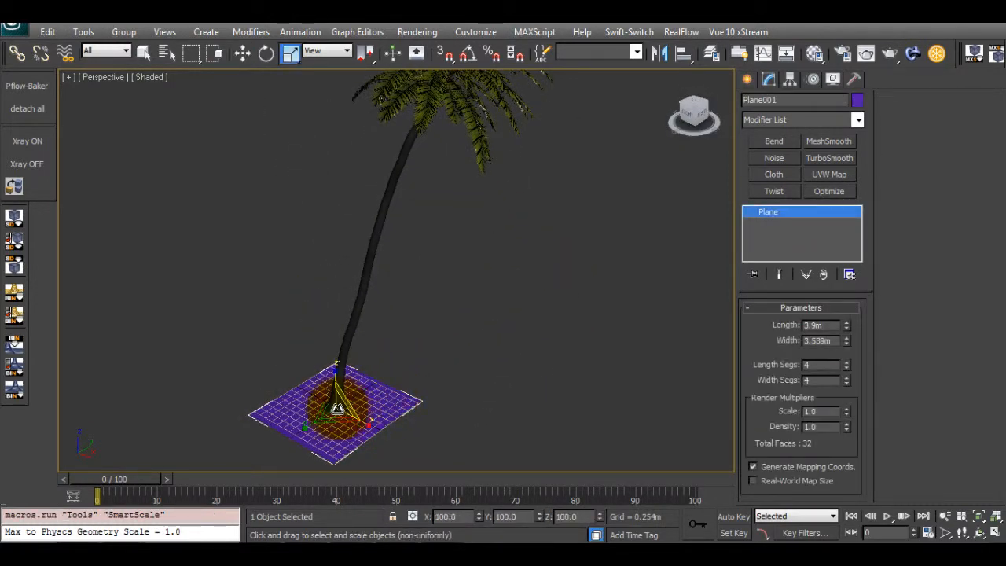
pyautogui.moveTo(337, 409); pyautogui.dragTo(353, 206)
pyautogui.press('w')
pyautogui.click(586, 234)
# Step: Inspect the detail of the palm's fronds up close from several angles
pyautogui.keyDown('alt'); pyautogui.moveTo(569, 250); pyautogui.dragTo(462, 250, button='middle'); pyautogui.keyUp('alt')
pyautogui.moveTo(462, 249); pyautogui.dragTo(382, 253, button='middle')
pyautogui.scroll(7, 382, 252)
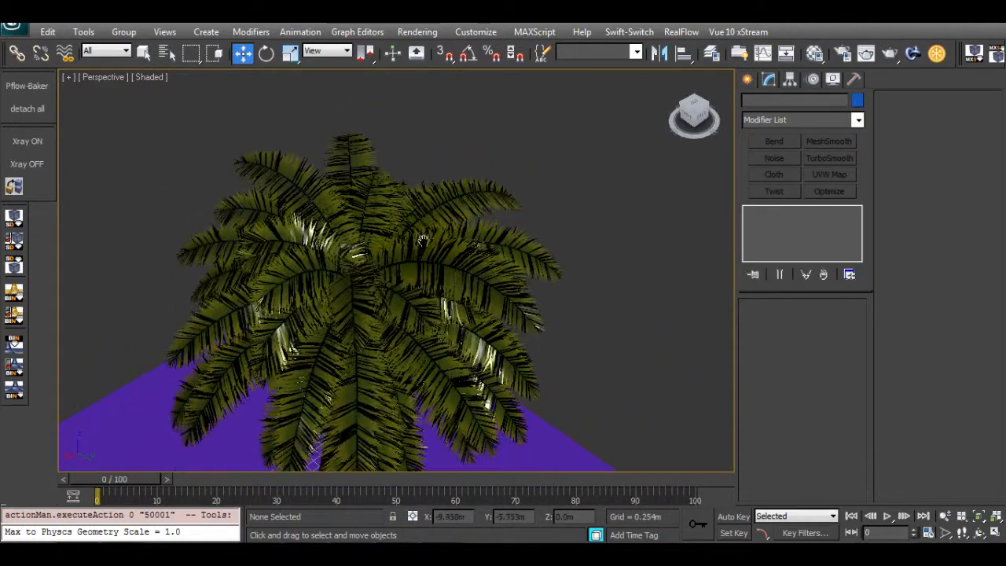
pyautogui.scroll(2, 462, 209)
pyautogui.scroll(-8, 462, 209)
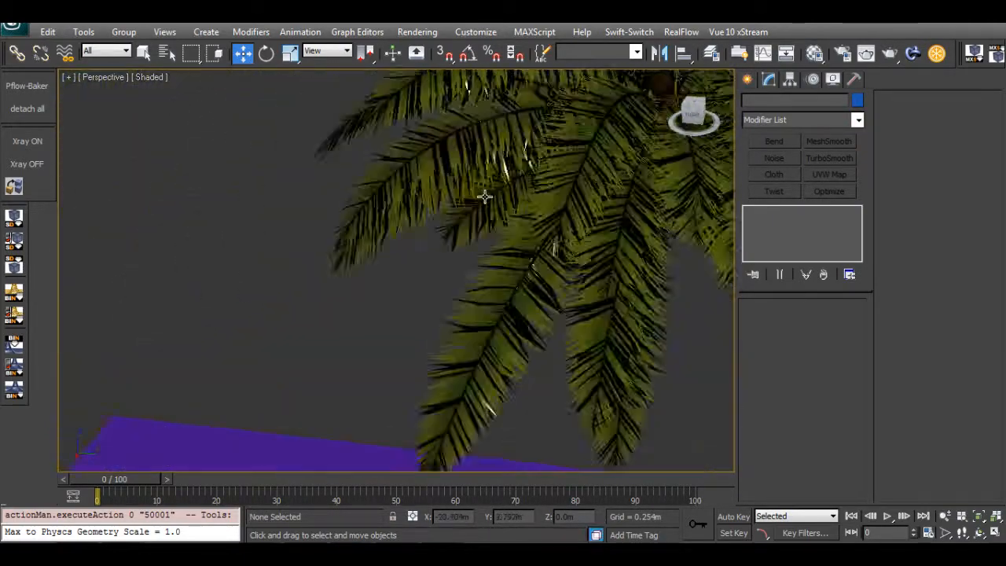
# Step: Render the Perspective view of the palm's crown and examine the rendered fronds at higher magnification
pyautogui.keyDown('alt'); pyautogui.moveTo(539, 225); pyautogui.dragTo(522, 218, button='middle'); pyautogui.keyUp('alt')
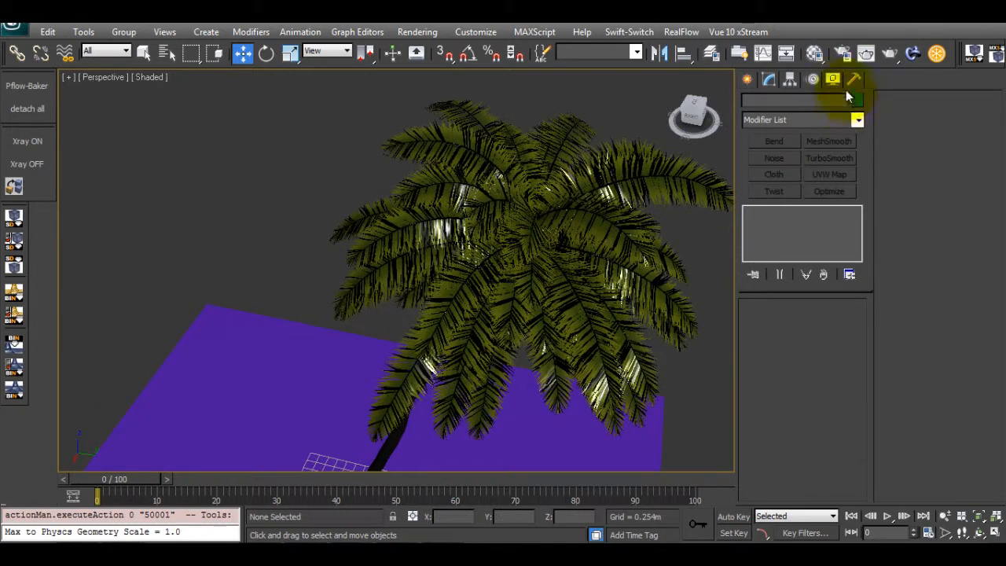
pyautogui.click(866, 52)
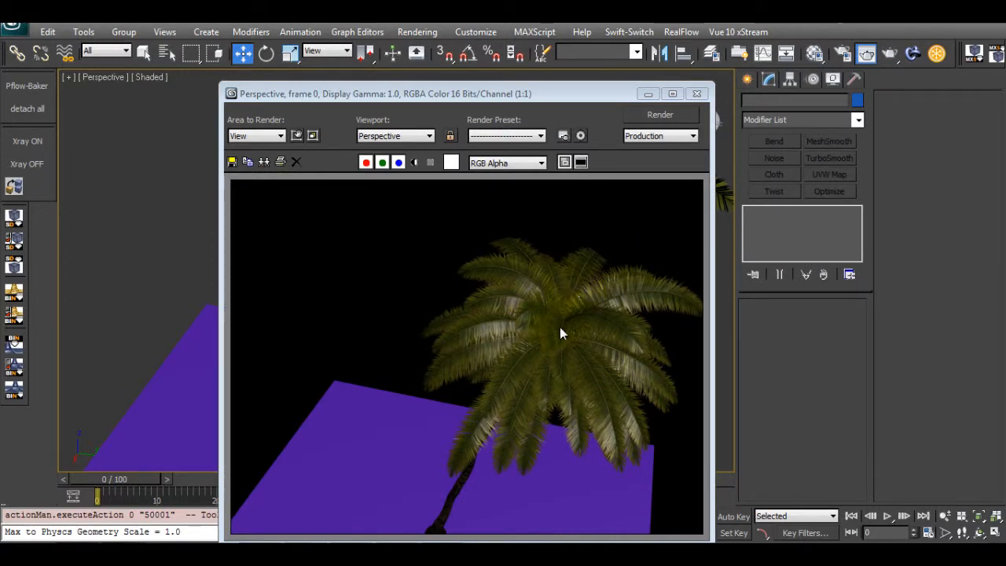
pyautogui.moveTo(528, 96); pyautogui.dragTo(512, 56)
pyautogui.scroll(1, 545, 327)
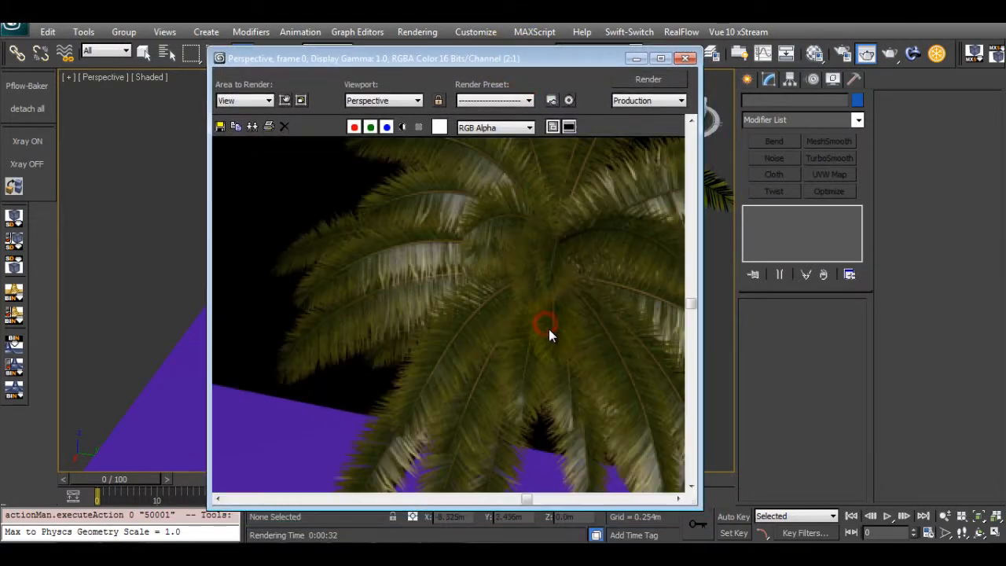
pyautogui.moveTo(415, 341); pyautogui.dragTo(426, 340)
pyautogui.scroll(-1, 426, 339)
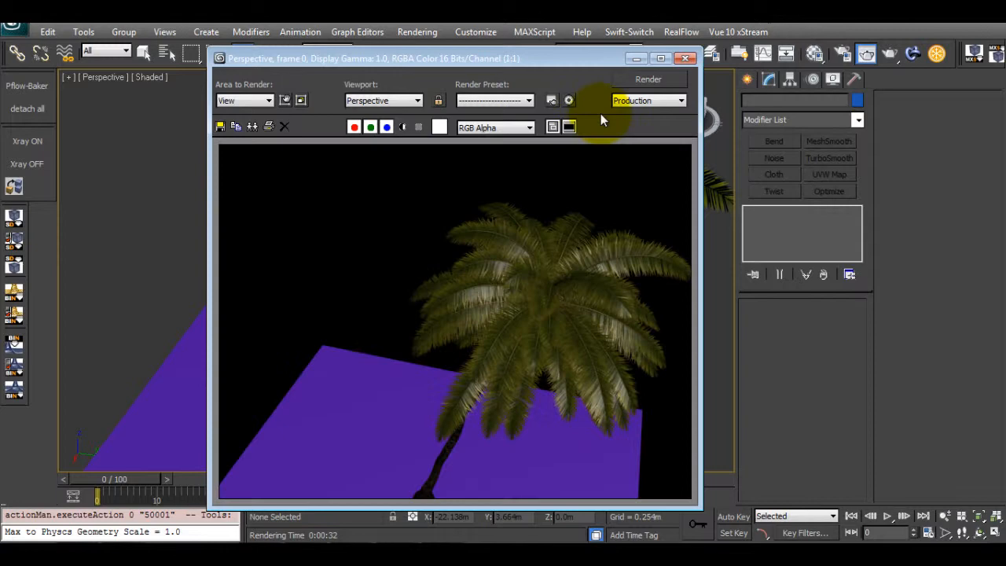
pyautogui.click(685, 61)
pyautogui.scroll(-3, 489, 280)
pyautogui.keyDown('alt'); pyautogui.moveTo(490, 283); pyautogui.dragTo(503, 234, button='middle'); pyautogui.keyUp('alt')
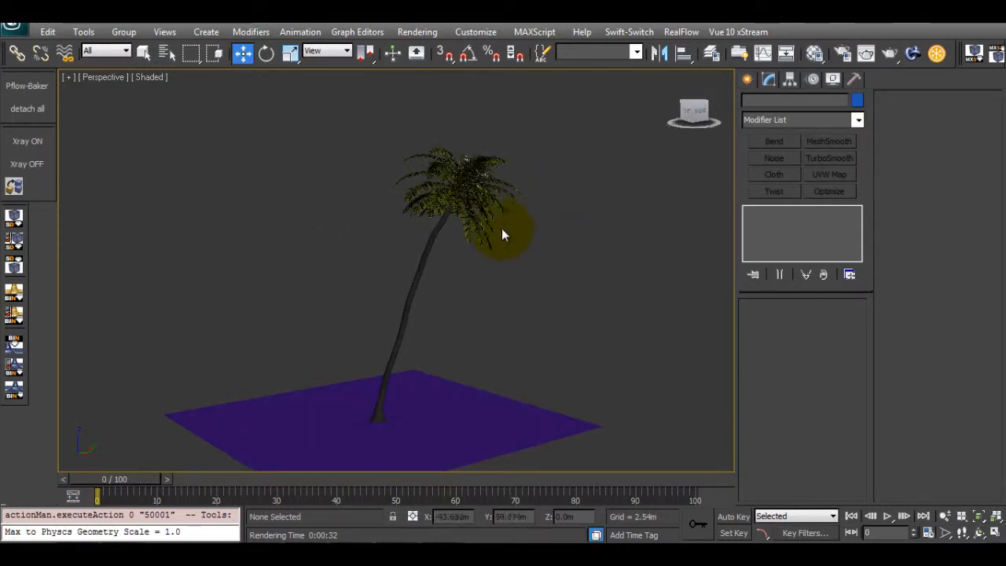
pyautogui.keyDown('alt'); pyautogui.moveTo(466, 204); pyautogui.dragTo(466, 402, button='middle'); pyautogui.keyUp('alt')
pyautogui.keyDown('alt'); pyautogui.moveTo(374, 218); pyautogui.dragTo(528, 246, button='middle'); pyautogui.keyUp('alt')
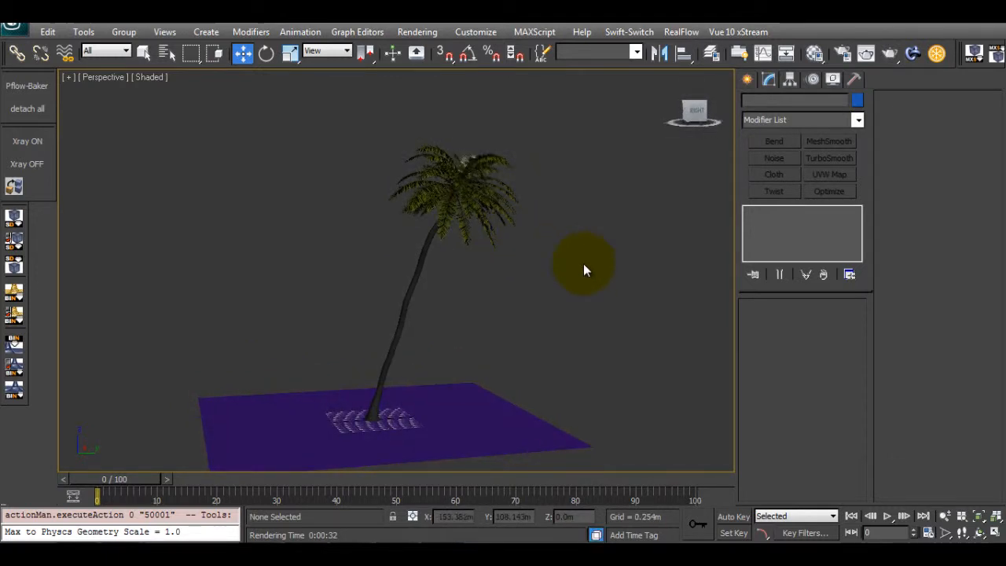
pyautogui.keyDown('alt'); pyautogui.moveTo(584, 270); pyautogui.dragTo(511, 263, button='middle'); pyautogui.keyUp('alt')
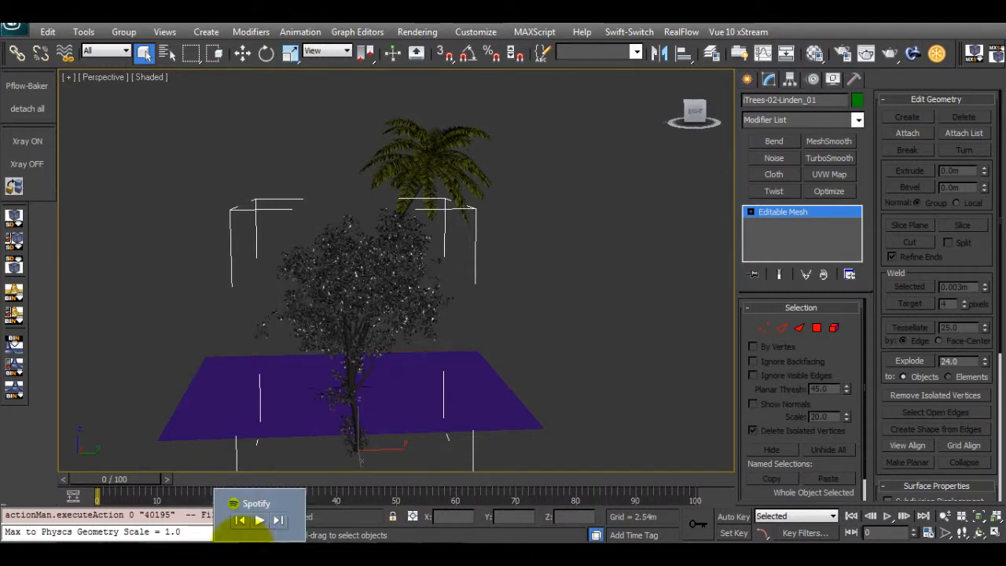
pyautogui.rightClick(260, 555)
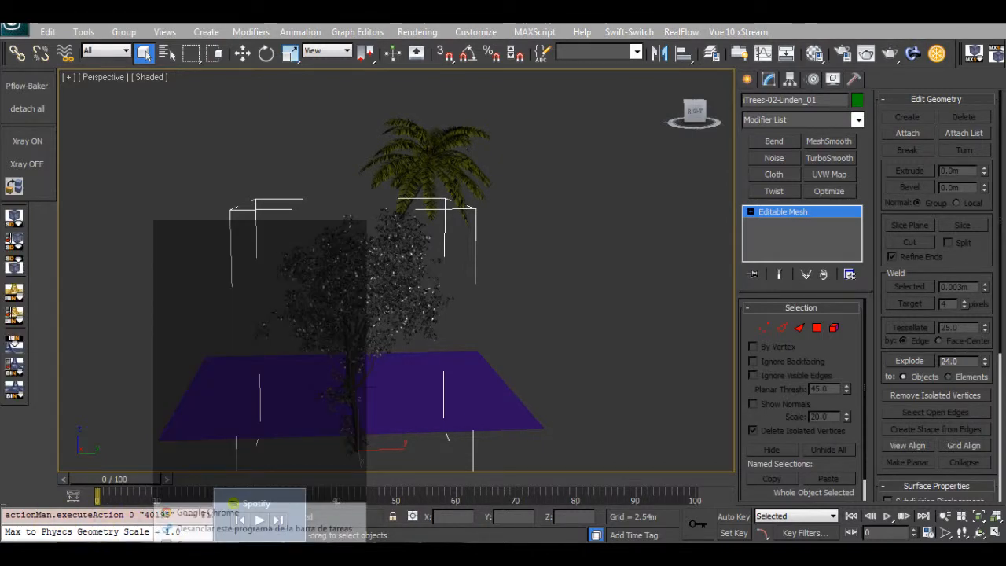
pyautogui.click(627, 343)
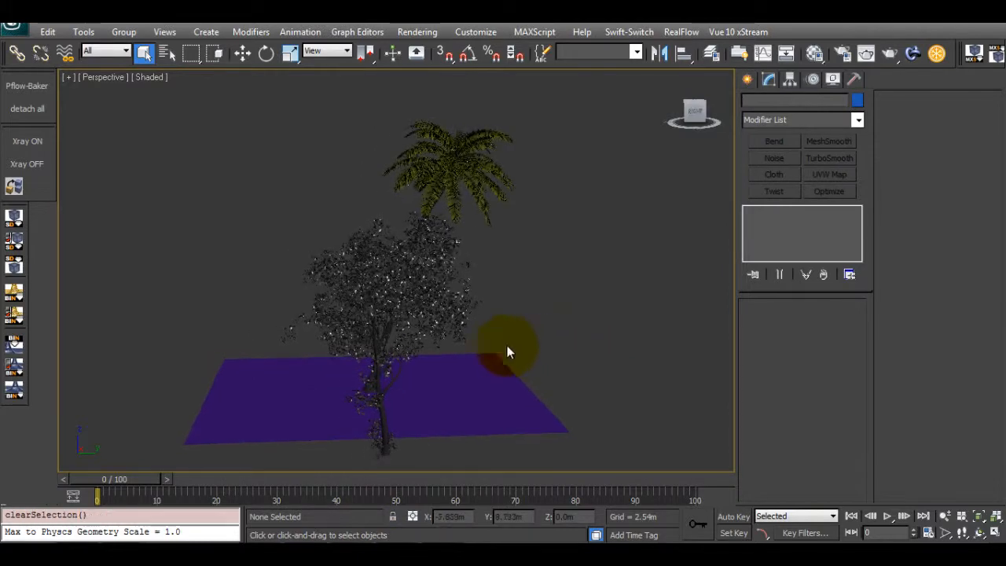
# Step: Examine the linden tree beside the palm up close and turn on the edged-faces display
pyautogui.keyDown('alt'); pyautogui.moveTo(507, 345); pyautogui.dragTo(362, 385, button='middle'); pyautogui.keyUp('alt')
pyautogui.scroll(3, 302, 229)
pyautogui.moveTo(206, 236); pyautogui.dragTo(375, 253, button='middle')
pyautogui.click(423, 217)
pyautogui.scroll(4, 426, 222)
pyautogui.moveTo(427, 222)
pyautogui.keyDown('alt'); pyautogui.mouseDown(button='middle')
pyautogui.moveTo(481, 294)
pyautogui.moveTo(435, 264)
pyautogui.moveTo(452, 242)
pyautogui.moveTo(499, 280)
pyautogui.moveTo(492, 254)
pyautogui.moveTo(416, 263)
pyautogui.moveTo(149, 243)
pyautogui.moveTo(580, 249)
pyautogui.moveTo(550, 263)
pyautogui.moveTo(556, 272)
pyautogui.moveTo(499, 285)
pyautogui.mouseUp(button='middle'); pyautogui.keyUp('alt')
pyautogui.scroll(-2, 452, 242)
pyautogui.press('F4')
pyautogui.click(573, 249)
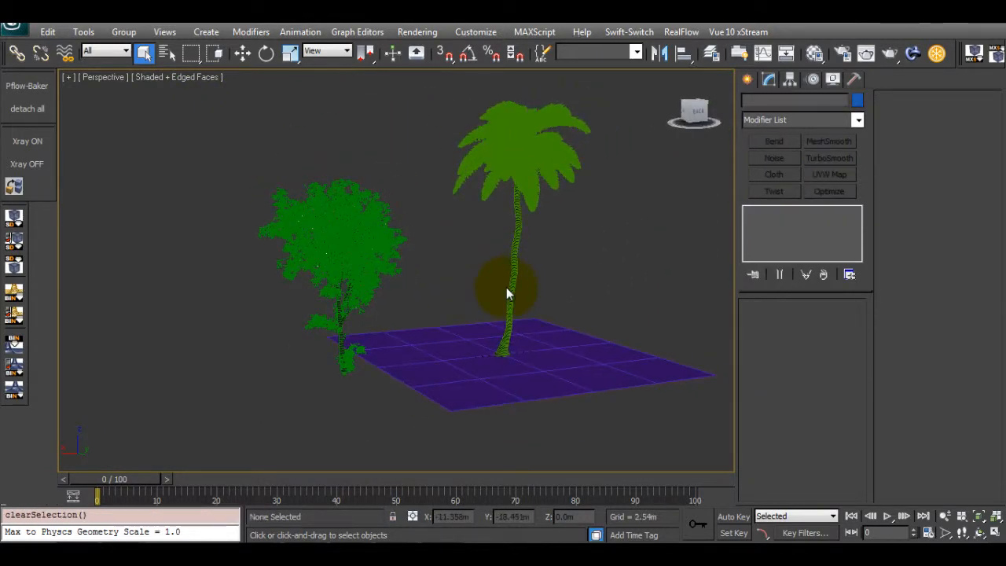
# Step: Frame the newly merged potted plant in the Perspective view and clear the selection
pyautogui.hotkey('ctrl', 'a')
pyautogui.press('w')
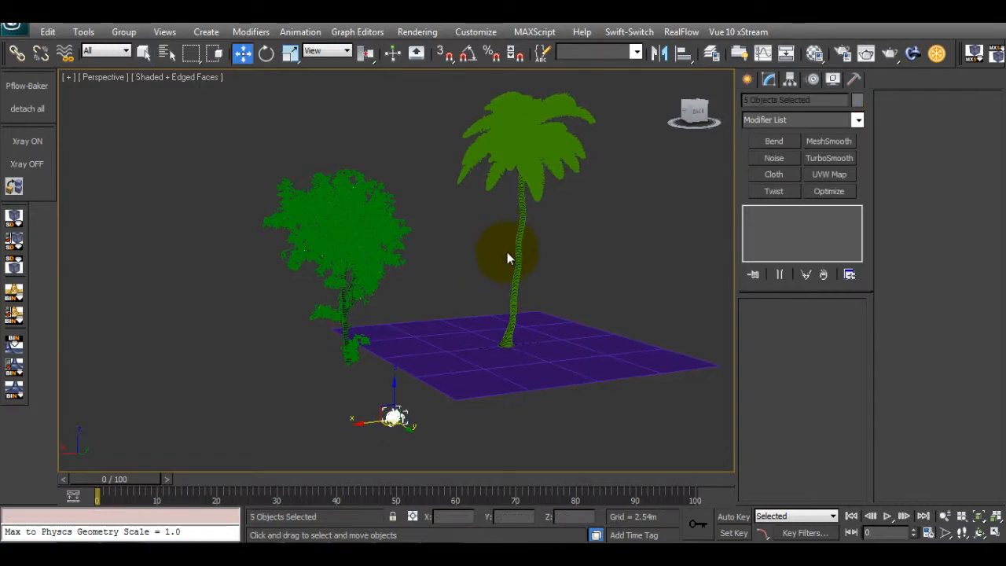
pyautogui.press('z')
pyautogui.keyDown('alt'); pyautogui.moveTo(471, 259); pyautogui.dragTo(404, 348, button='middle'); pyautogui.keyUp('alt')
pyautogui.click(598, 322)
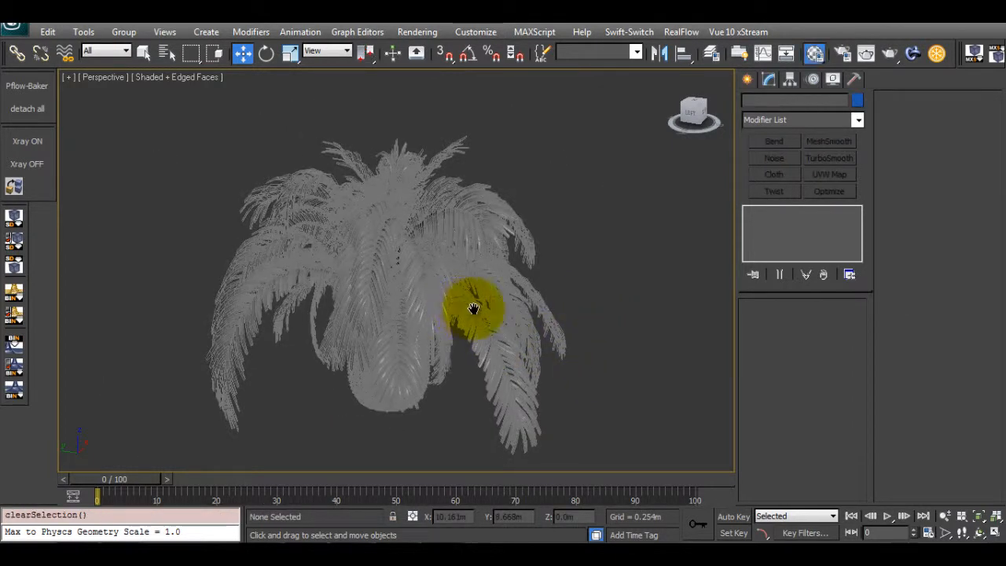
# Step: Sample the pot's material into the first material slot and show its Arch41_003_wood.jpg diffuse map in the viewport
pyautogui.press('m')
pyautogui.click(545, 245)
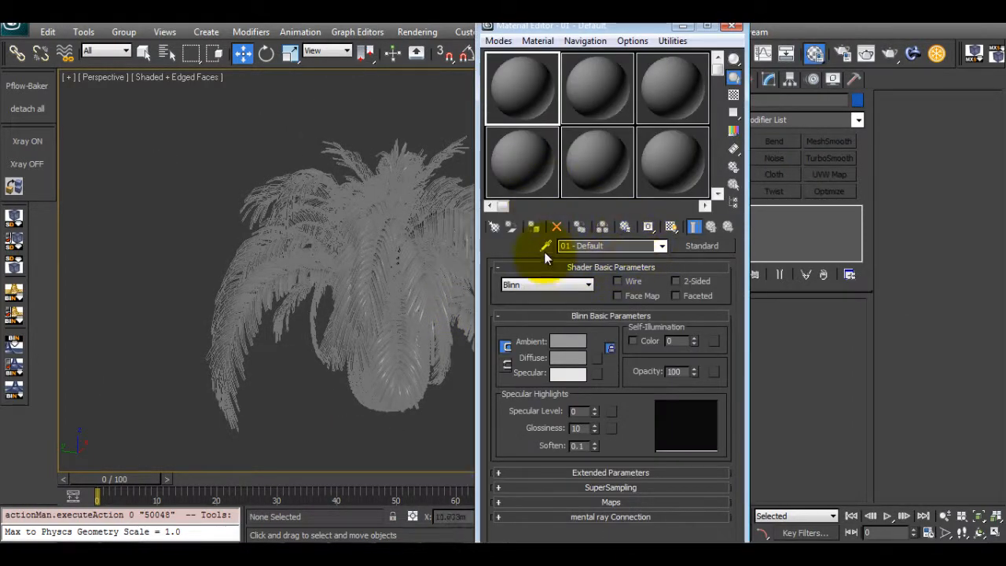
pyautogui.click(355, 389)
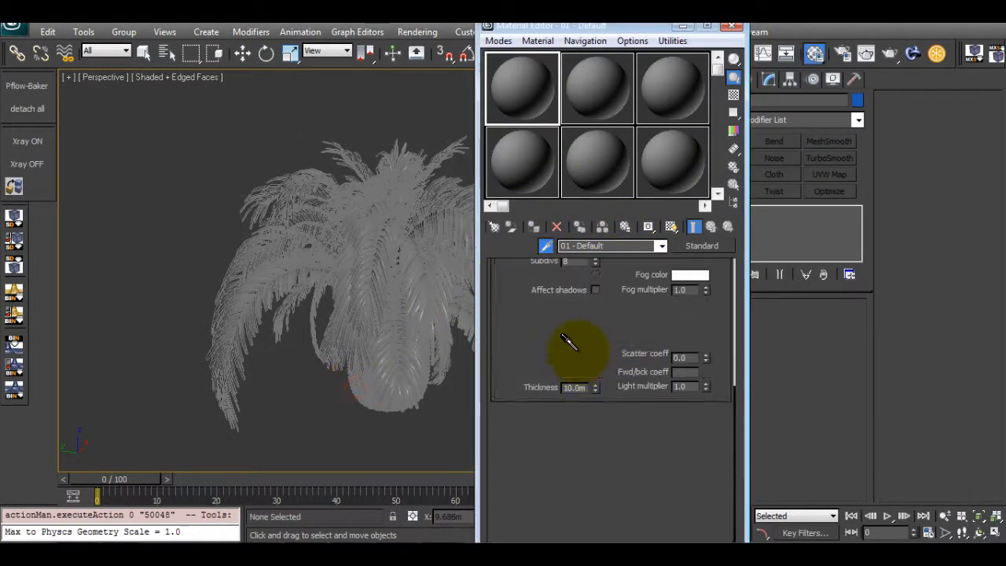
pyautogui.moveTo(623, 315); pyautogui.dragTo(621, 341)
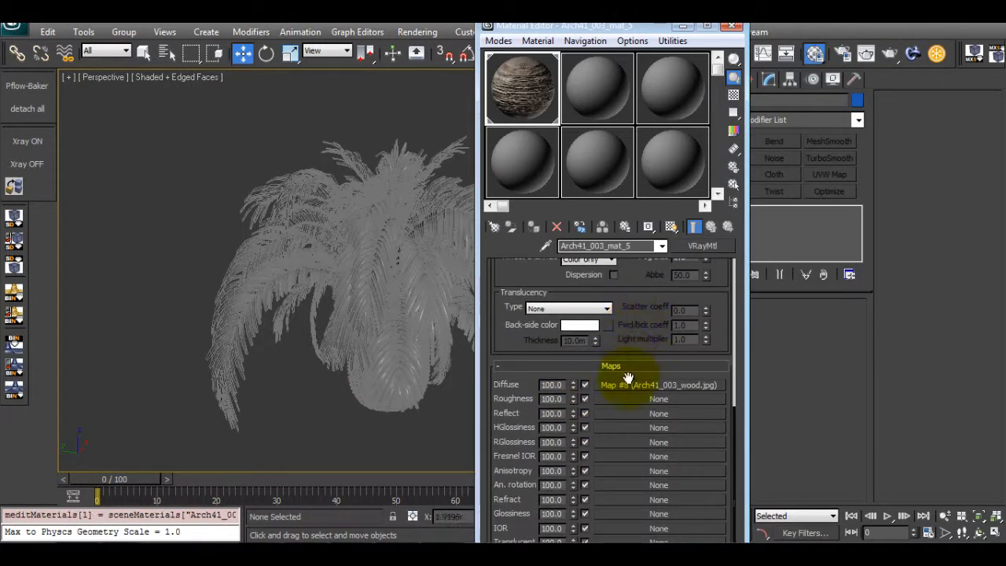
pyautogui.click(671, 226)
pyautogui.keyDown('alt'); pyautogui.moveTo(375, 267); pyautogui.dragTo(440, 315, button='middle'); pyautogui.keyUp('alt')
pyautogui.click(657, 385)
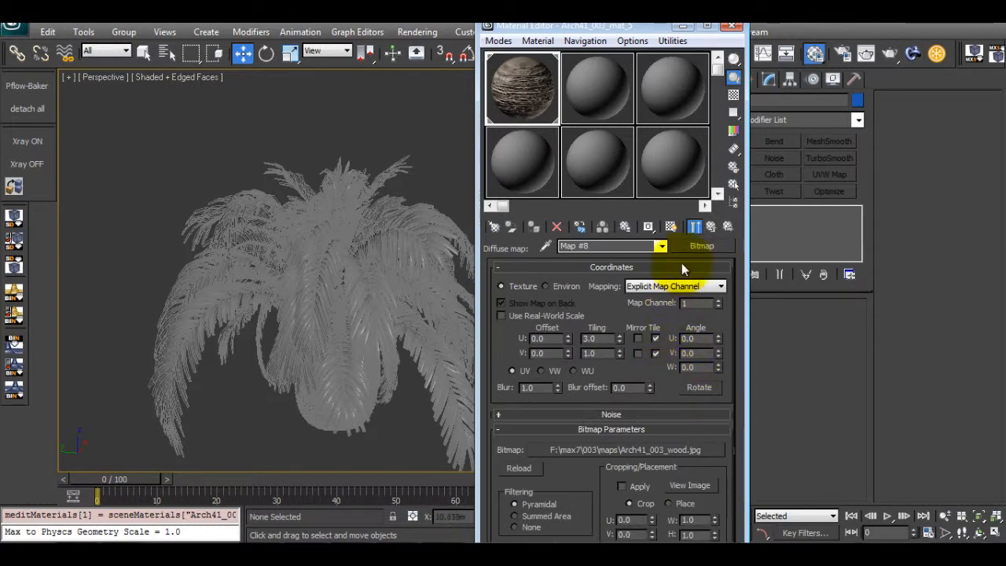
pyautogui.keyDown('alt'); pyautogui.moveTo(303, 280); pyautogui.dragTo(363, 305, button='middle'); pyautogui.keyUp('alt')
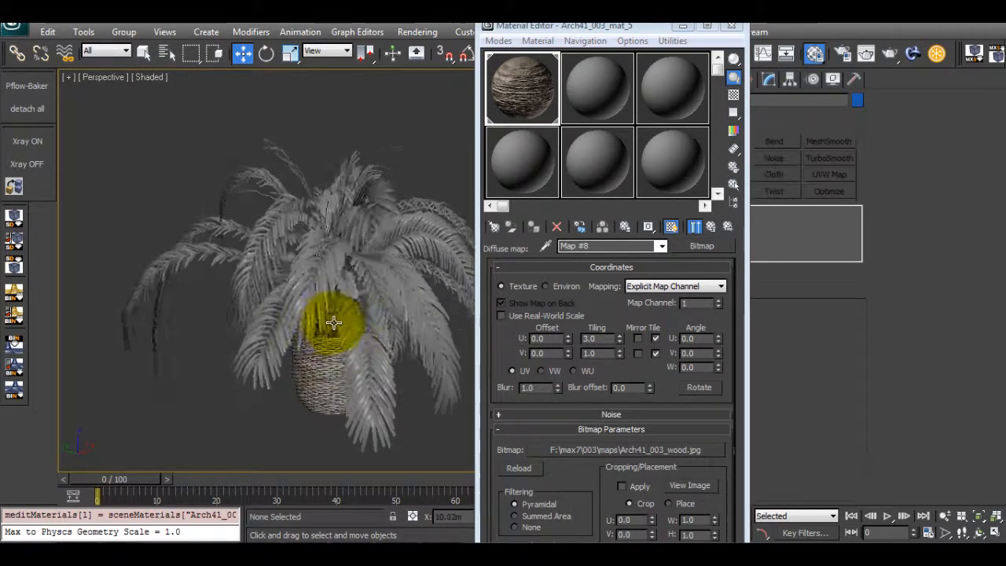
pyautogui.keyDown('alt'); pyautogui.moveTo(333, 322); pyautogui.dragTo(393, 313, button='middle'); pyautogui.keyUp('alt')
# Step: Sample the leaf material into the second material slot, show its Mix diffuse map in the viewport, and close the Material Editor
pyautogui.click(578, 123)
pyautogui.click(590, 91)
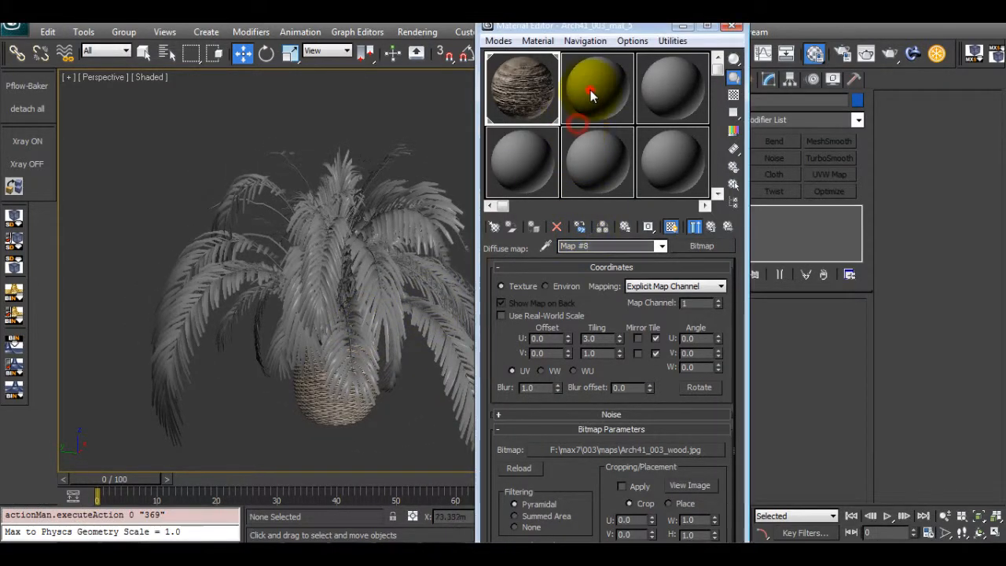
pyautogui.click(545, 245)
pyautogui.click(348, 215)
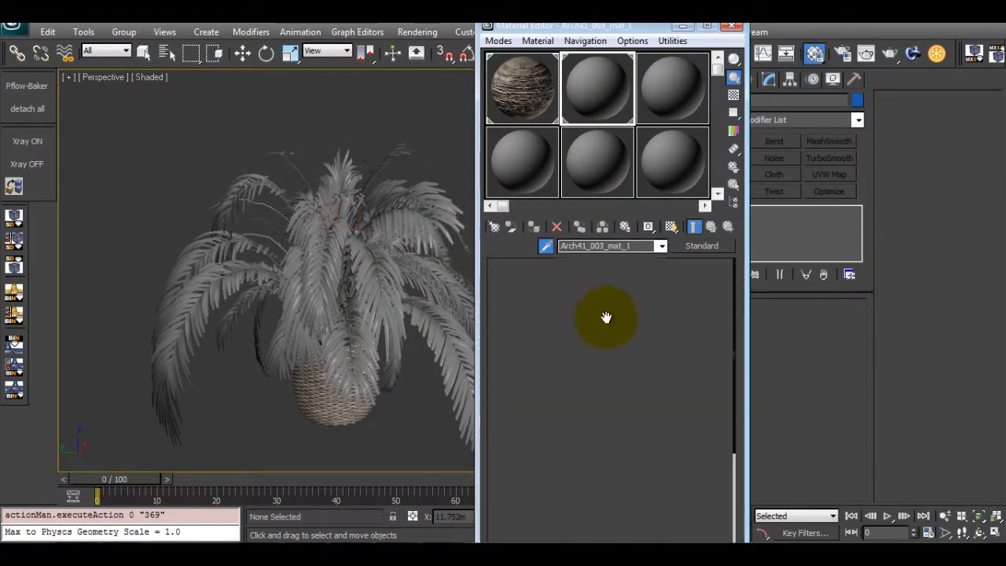
pyautogui.click(610, 346)
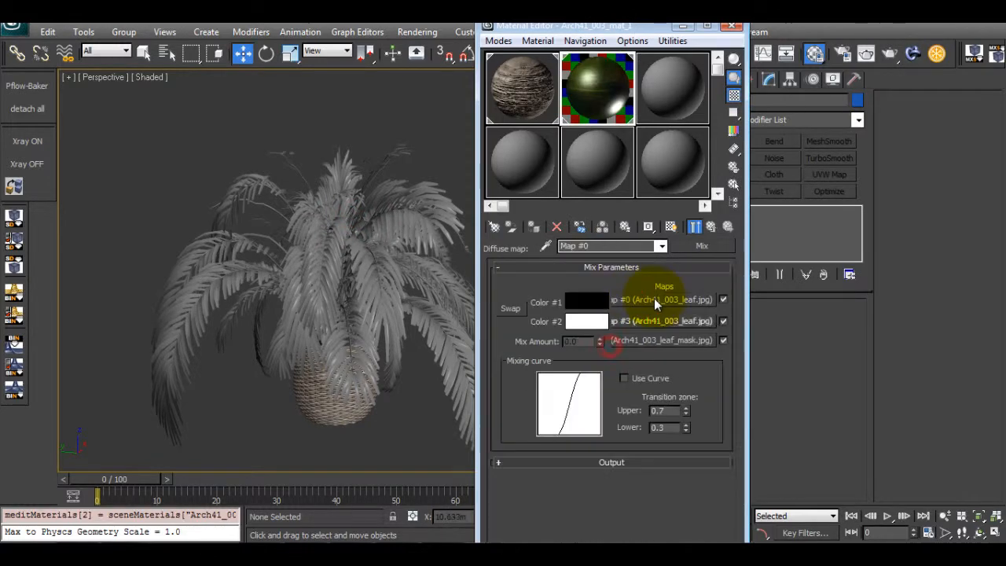
pyautogui.click(671, 226)
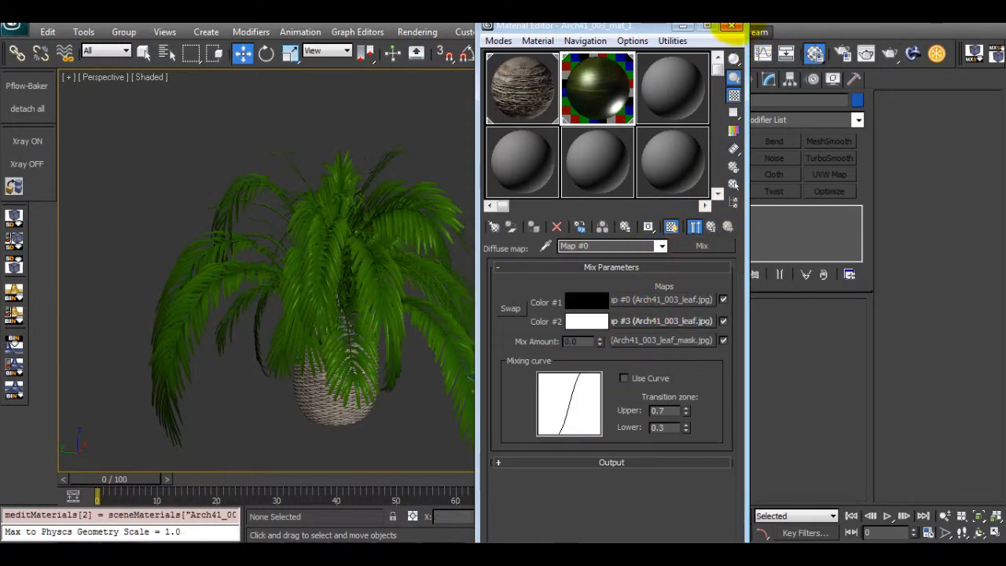
pyautogui.click(732, 26)
# Step: Move the potted plant closer to the linden tree beside the ground plane and deselect it
pyautogui.scroll(-10, 359, 218)
pyautogui.keyDown('alt'); pyautogui.moveTo(494, 230); pyautogui.dragTo(402, 312, button='middle'); pyautogui.keyUp('alt')
pyautogui.scroll(-5, 401, 312)
pyautogui.keyDown('alt'); pyautogui.moveTo(558, 290); pyautogui.dragTo(462, 343, button='middle'); pyautogui.keyUp('alt')
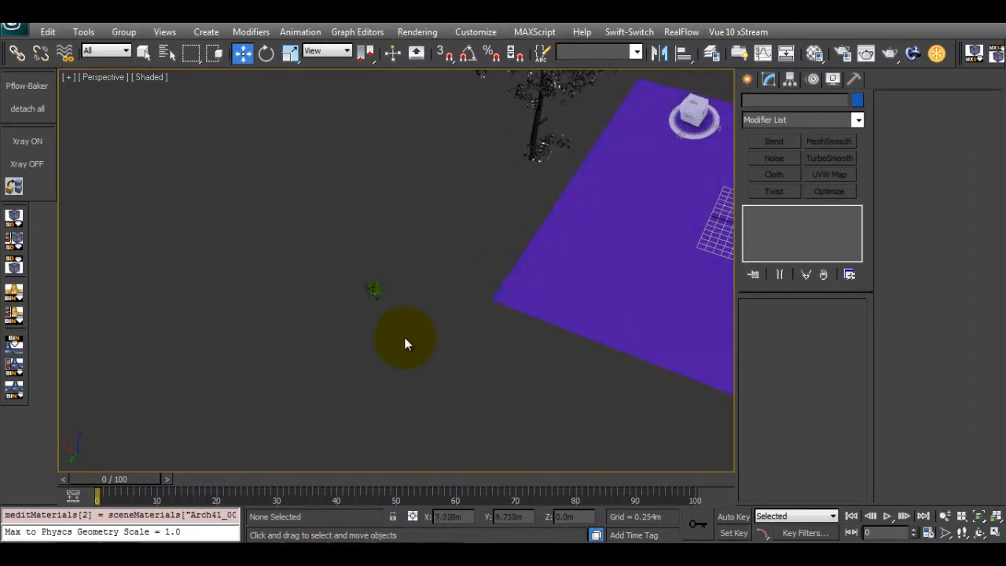
pyautogui.moveTo(395, 330); pyautogui.dragTo(515, 203)
pyautogui.click(458, 249)
# Step: Select the palm on the ground plane and turn on the edged-faces display
pyautogui.moveTo(637, 213); pyautogui.dragTo(414, 288, button='middle')
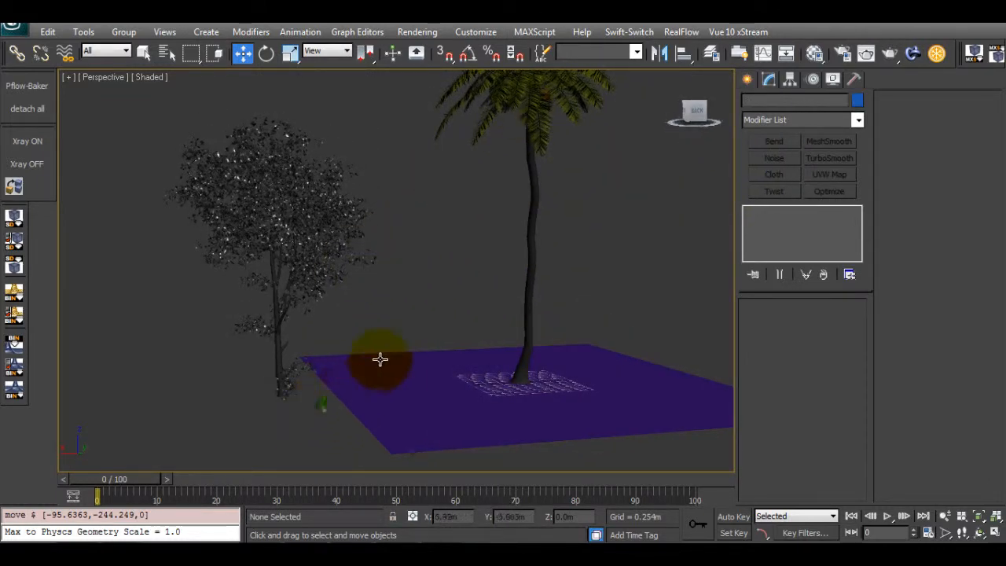
pyautogui.moveTo(460, 270); pyautogui.dragTo(441, 346, button='middle')
pyautogui.moveTo(476, 311); pyautogui.dragTo(410, 242, button='middle')
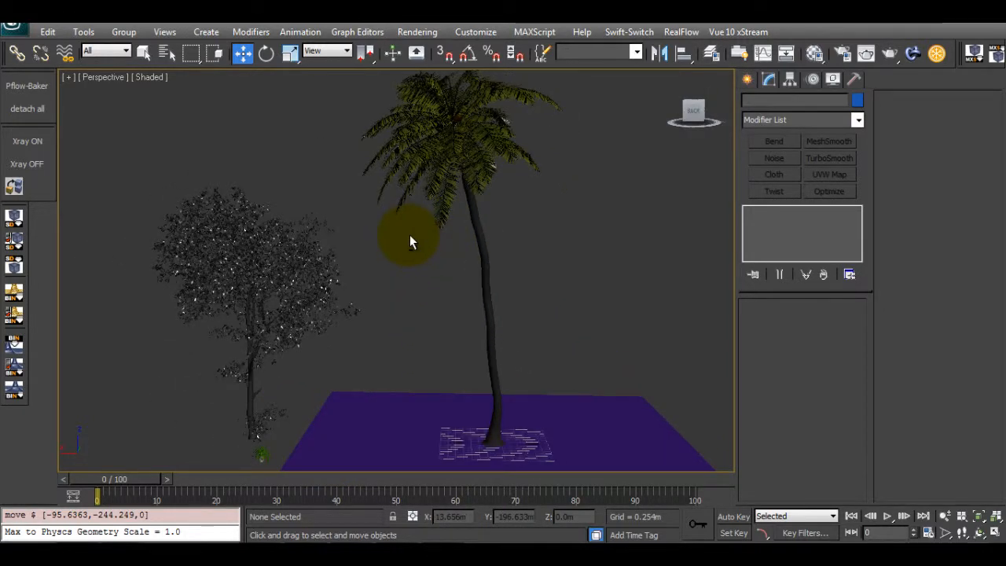
pyautogui.scroll(-4, 410, 236)
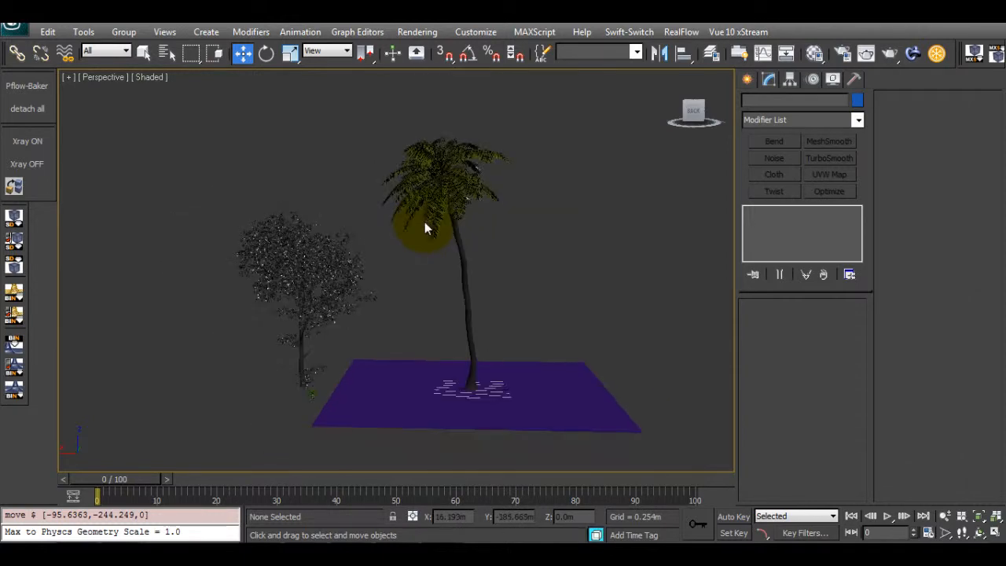
pyautogui.click(444, 171)
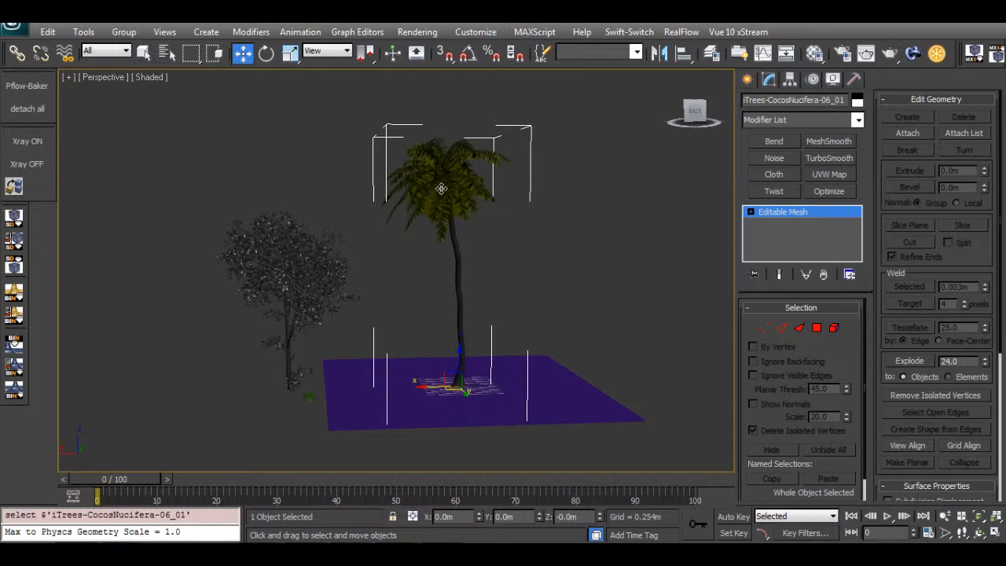
pyautogui.rightClick(441, 188)
pyautogui.click(460, 224)
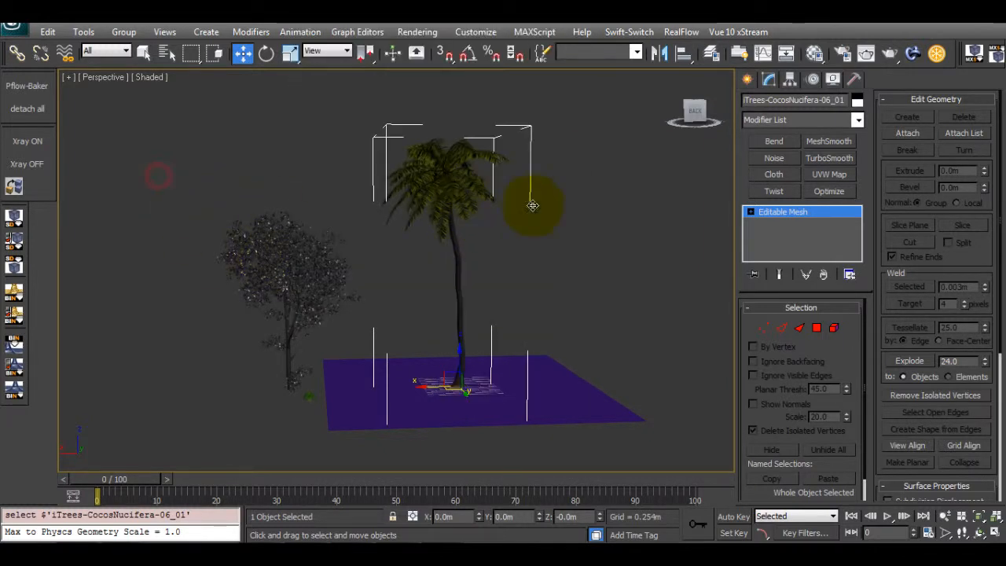
pyautogui.keyDown('alt'); pyautogui.moveTo(558, 296); pyautogui.dragTo(554, 323, button='middle'); pyautogui.keyUp('alt')
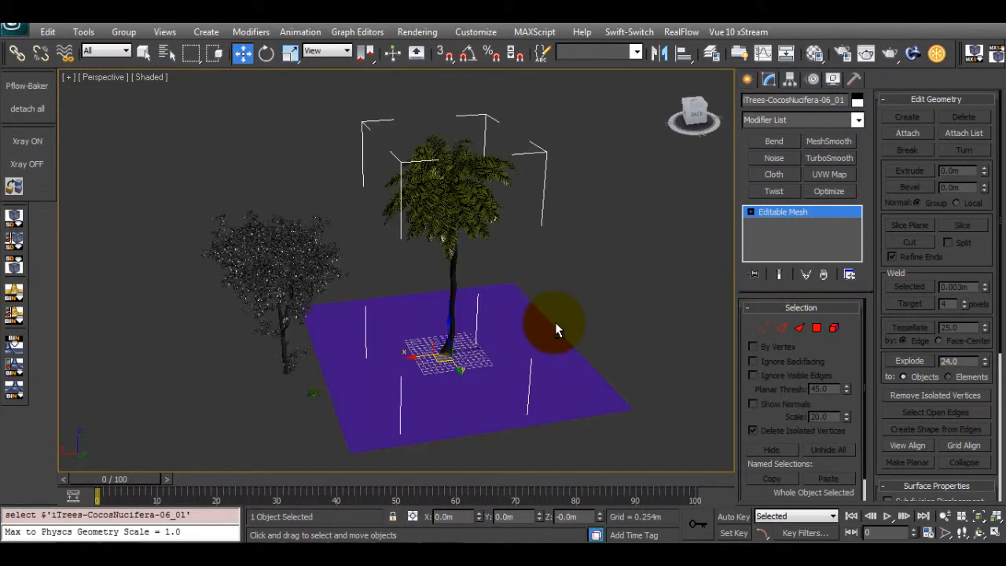
pyautogui.press('F4')
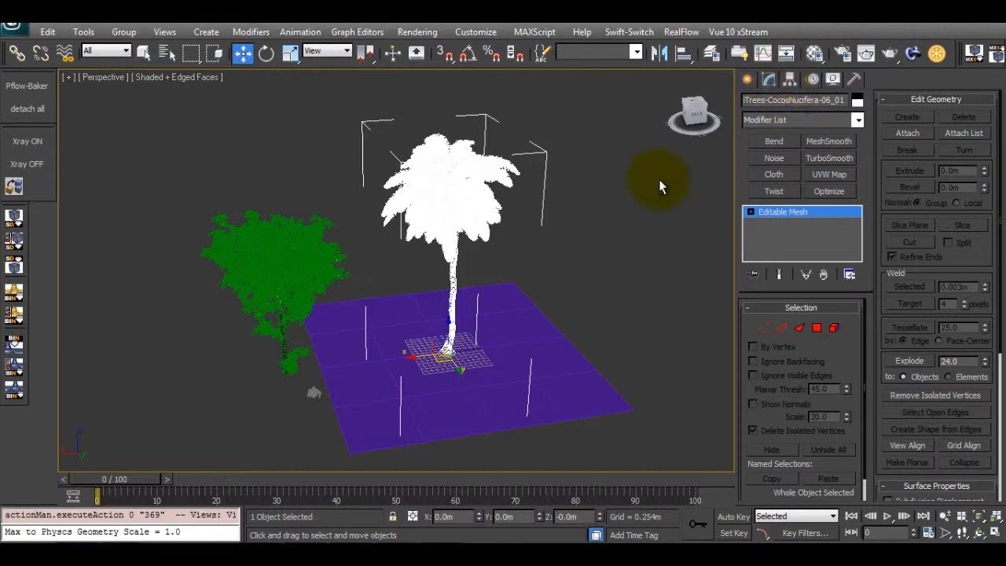
# Step: Shift the palm slightly across the ground plane to about X 0.86 m, Y -0.35 m, and keep it selected
pyautogui.keyDown('alt'); pyautogui.moveTo(498, 220); pyautogui.dragTo(727, 95, button='middle'); pyautogui.keyUp('alt')
pyautogui.click(748, 78)
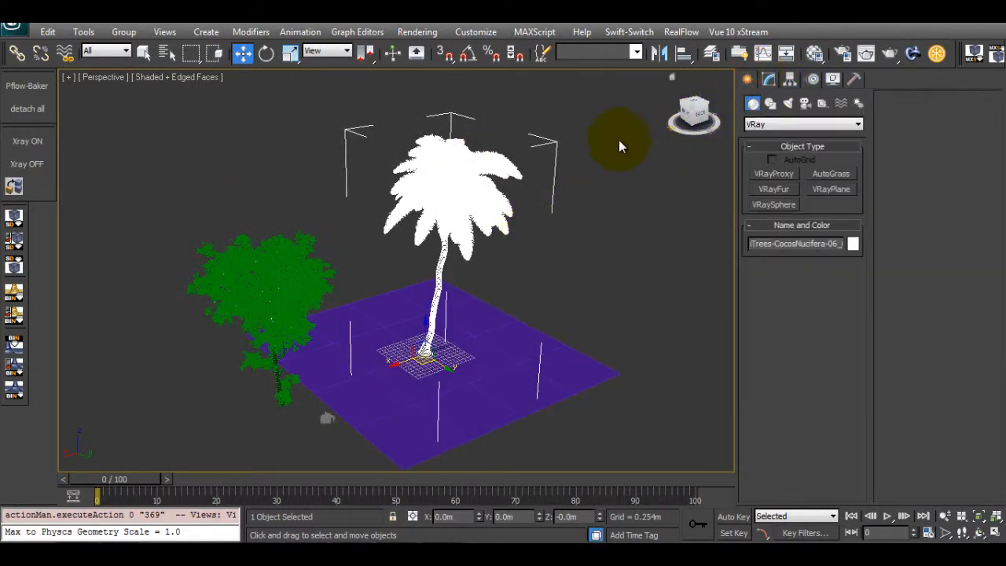
pyautogui.moveTo(411, 384)
pyautogui.mouseDown()
pyautogui.moveTo(416, 375)
pyautogui.moveTo(438, 431)
pyautogui.moveTo(400, 386)
pyautogui.moveTo(402, 369)
pyautogui.mouseUp()
pyautogui.click(622, 243)
pyautogui.click(417, 195)
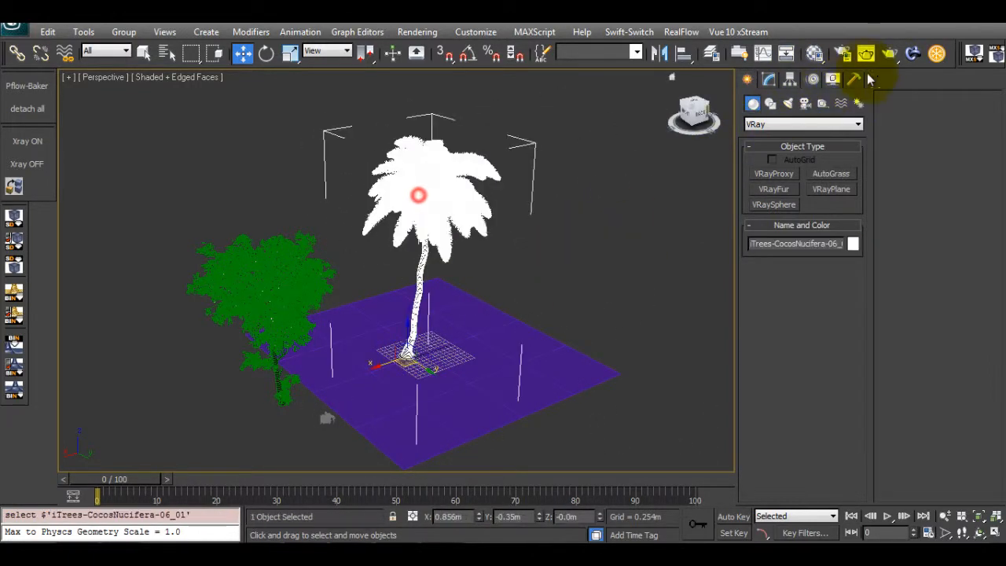
# Step: Select a single leaflet of a palm frond at Element level and zoom in on it
pyautogui.click(771, 81)
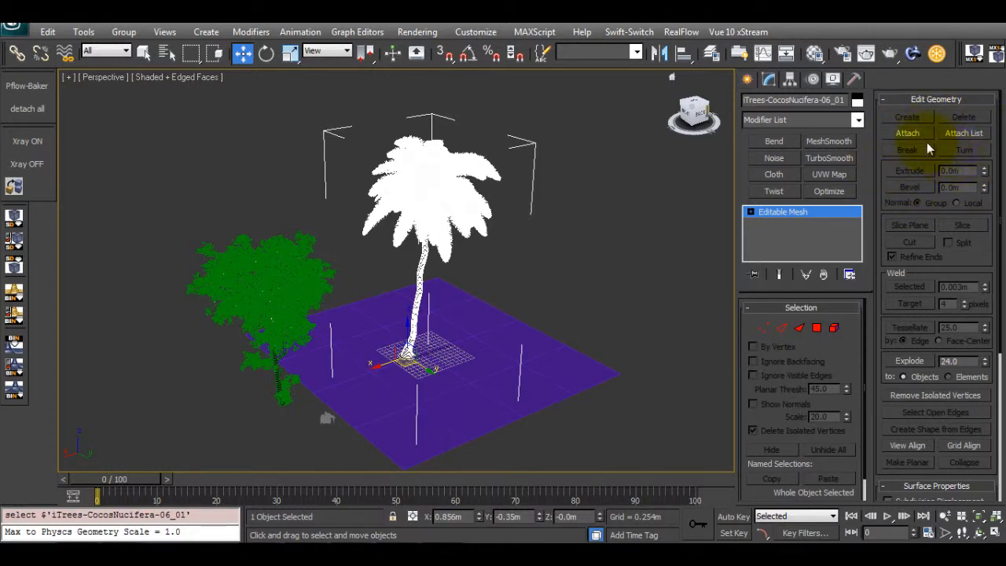
pyautogui.click(835, 328)
pyautogui.click(494, 224)
pyautogui.press('z')
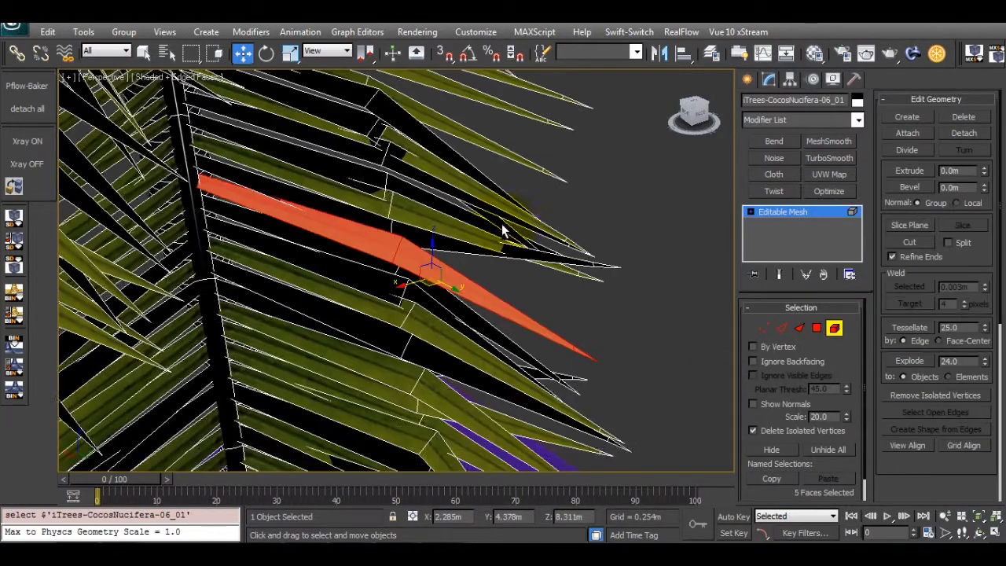
pyautogui.keyDown('alt'); pyautogui.moveTo(505, 229); pyautogui.dragTo(815, 359, button='middle'); pyautogui.keyUp('alt')
pyautogui.scroll(-2, 431, 234)
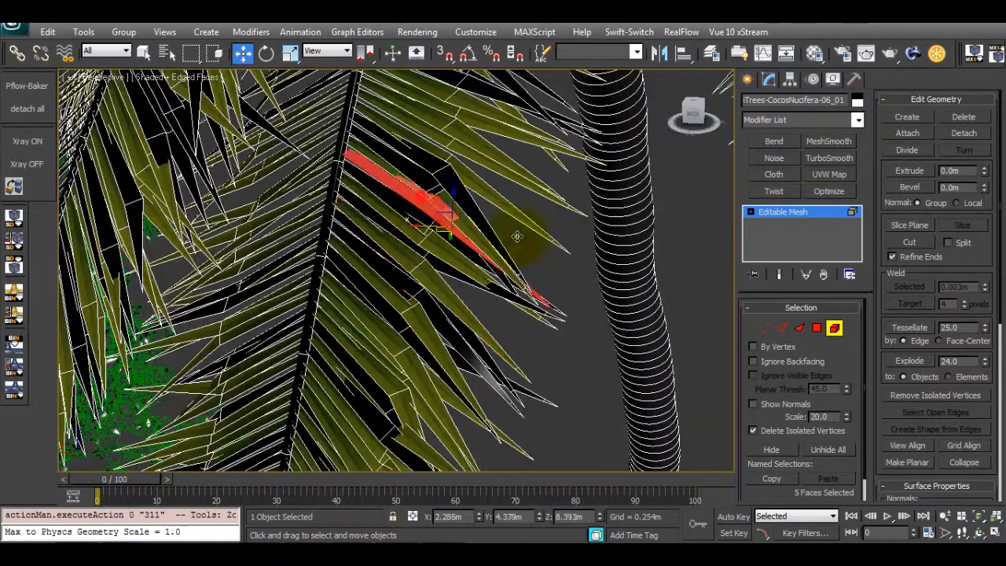
# Step: Select the palm's trunk as an element in place of the leaflet
pyautogui.click(599, 203)
pyautogui.scroll(-4, 600, 206)
pyautogui.scroll(-4, 566, 161)
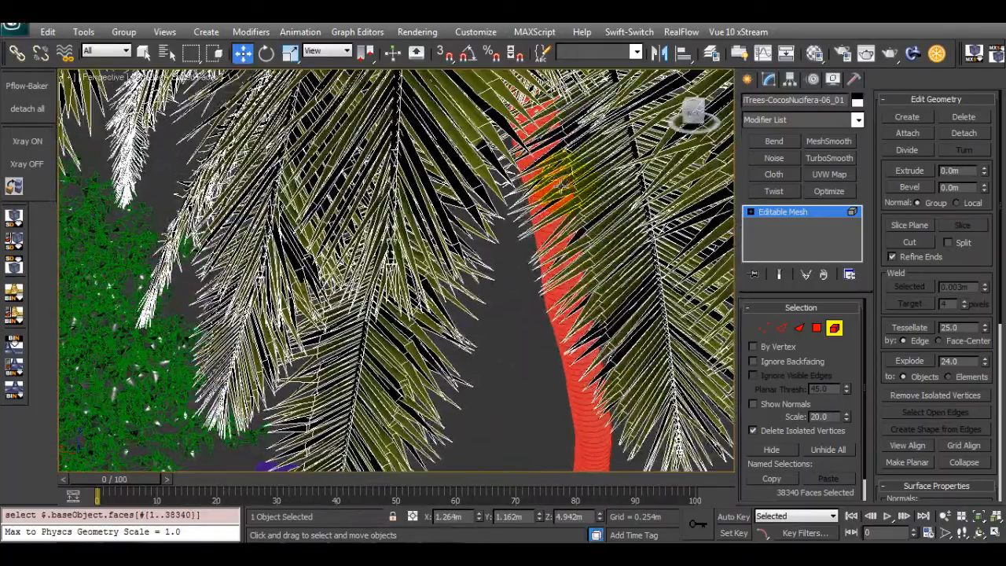
# Step: Select one of the round coconuts in the palm's crown as an element, zoom in on it, and select a single leaflet instead
pyautogui.moveTo(519, 186); pyautogui.dragTo(480, 291, button='middle')
pyautogui.moveTo(489, 183); pyautogui.dragTo(447, 265, button='middle')
pyautogui.click(418, 272)
pyautogui.press('z')
pyautogui.scroll(-5, 447, 265)
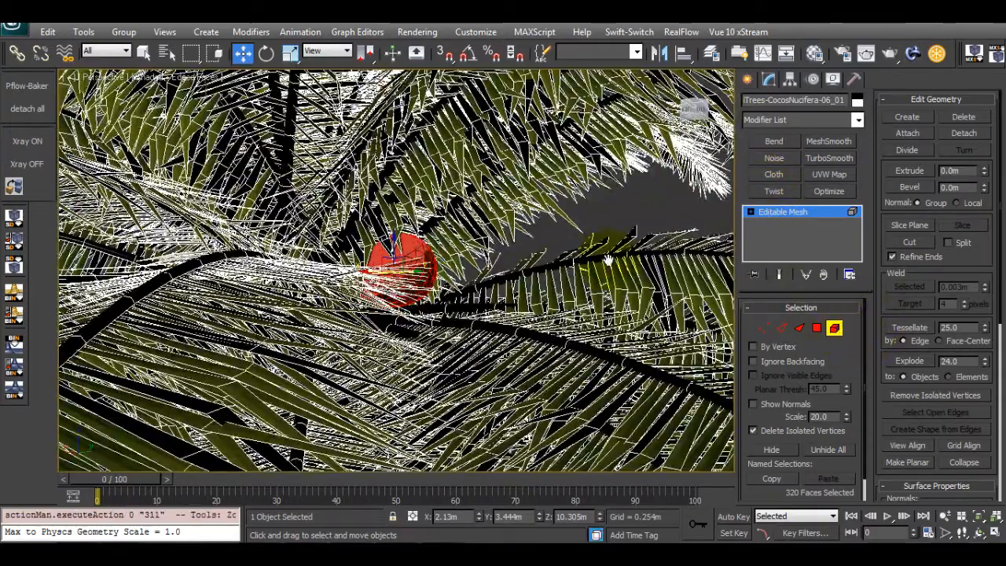
pyautogui.moveTo(401, 185); pyautogui.dragTo(472, 259, button='middle')
pyautogui.scroll(-4, 470, 253)
pyautogui.click(362, 166)
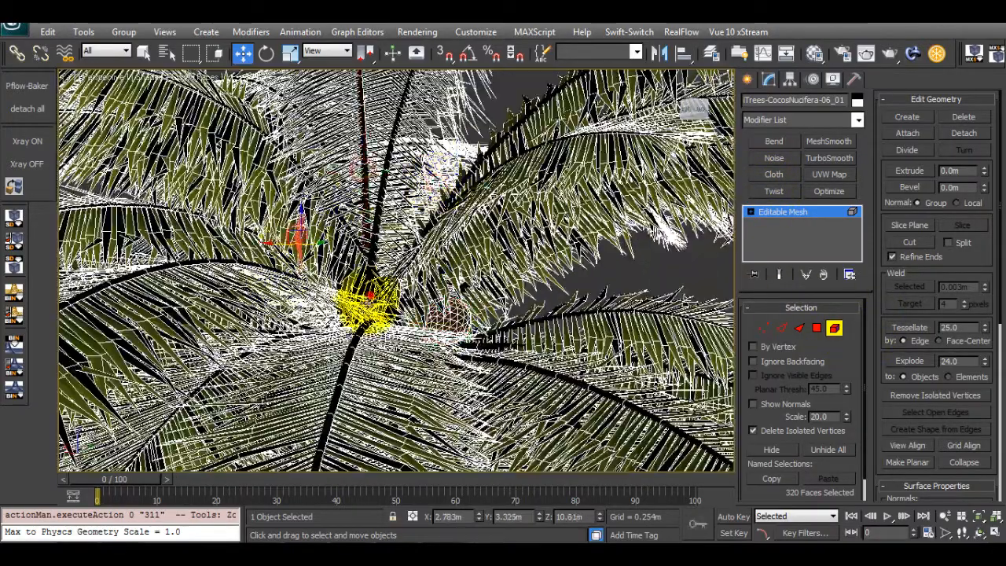
pyautogui.scroll(-5, 396, 273)
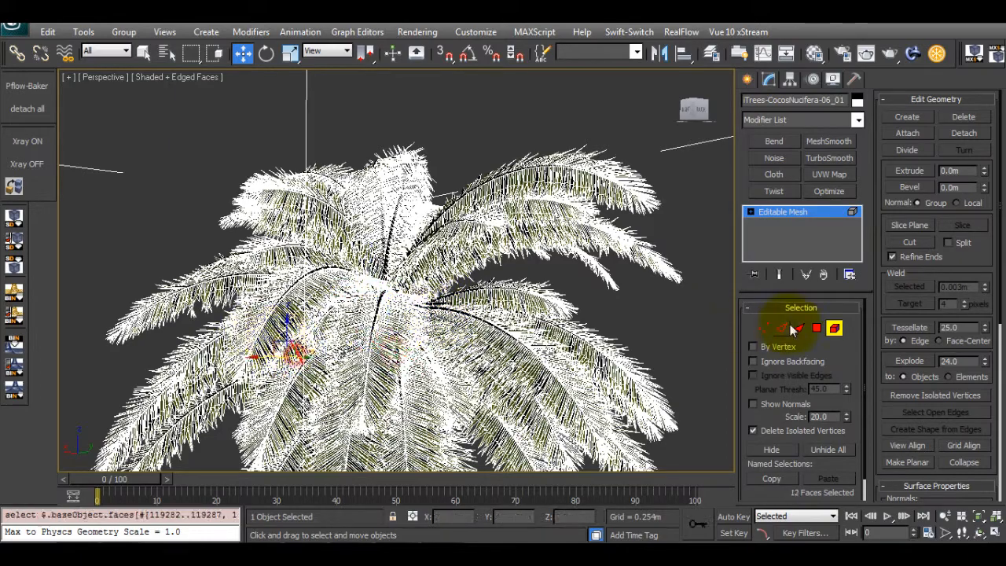
# Step: Leave Element level on the palm and turn off the edged-faces display
pyautogui.click(834, 327)
pyautogui.moveTo(656, 334); pyautogui.dragTo(616, 286, button='middle')
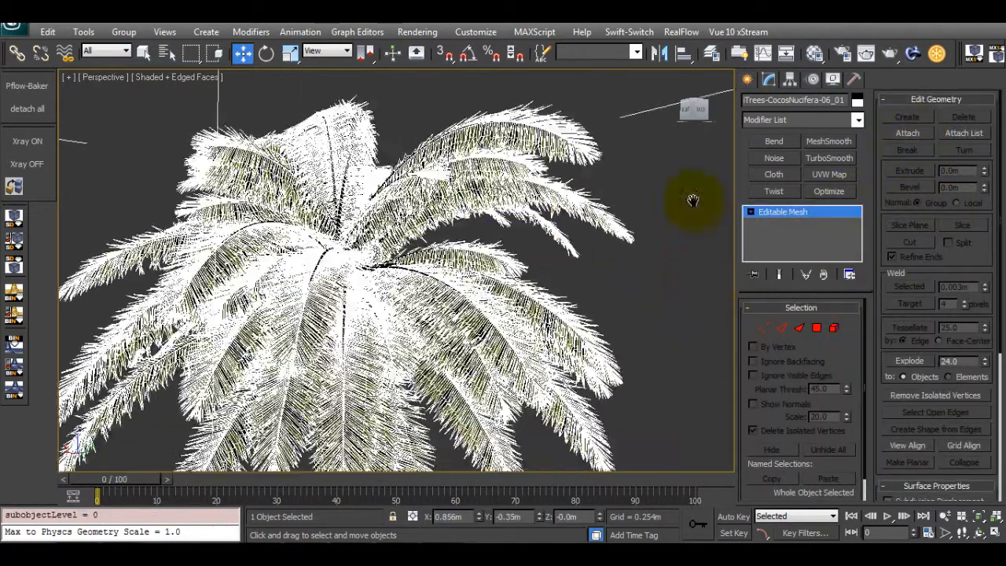
pyautogui.moveTo(328, 258); pyautogui.dragTo(334, 228, button='middle')
pyautogui.scroll(-3, 334, 228)
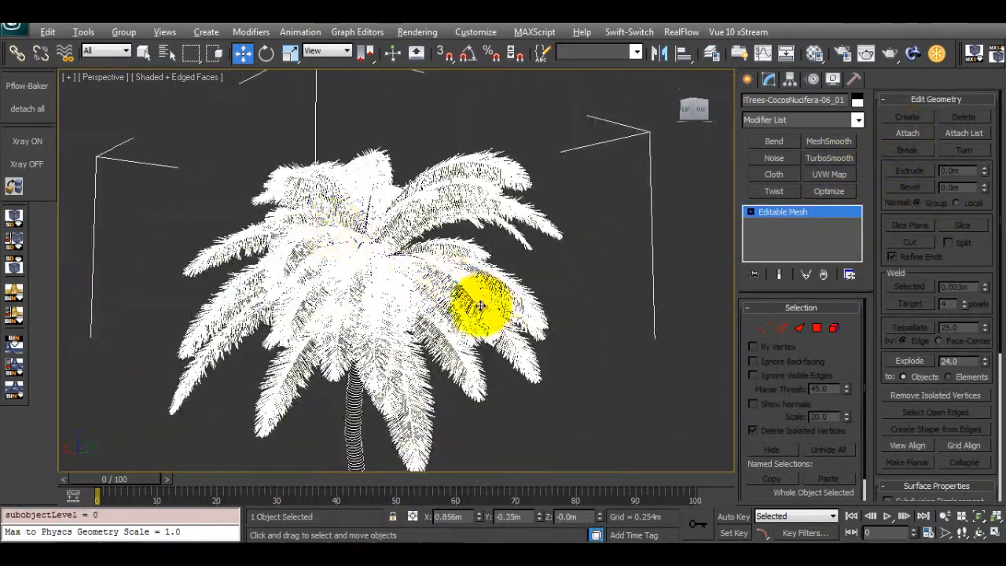
pyautogui.moveTo(481, 304)
pyautogui.keyDown('alt'); pyautogui.mouseDown(button='middle')
pyautogui.moveTo(493, 317)
pyautogui.moveTo(499, 302)
pyautogui.mouseUp(button='middle'); pyautogui.keyUp('alt')
pyautogui.scroll(-4, 405, 300)
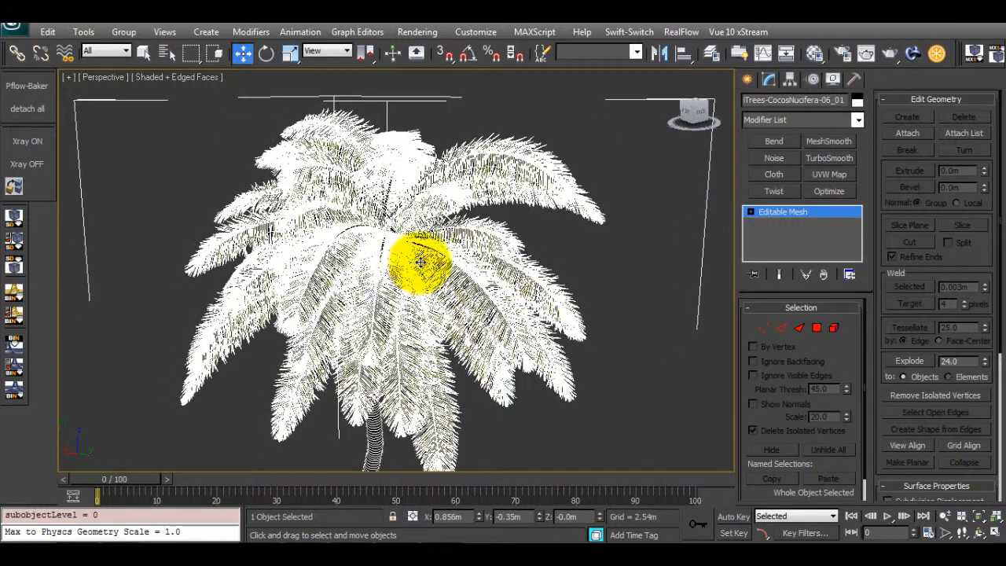
pyautogui.press('o')
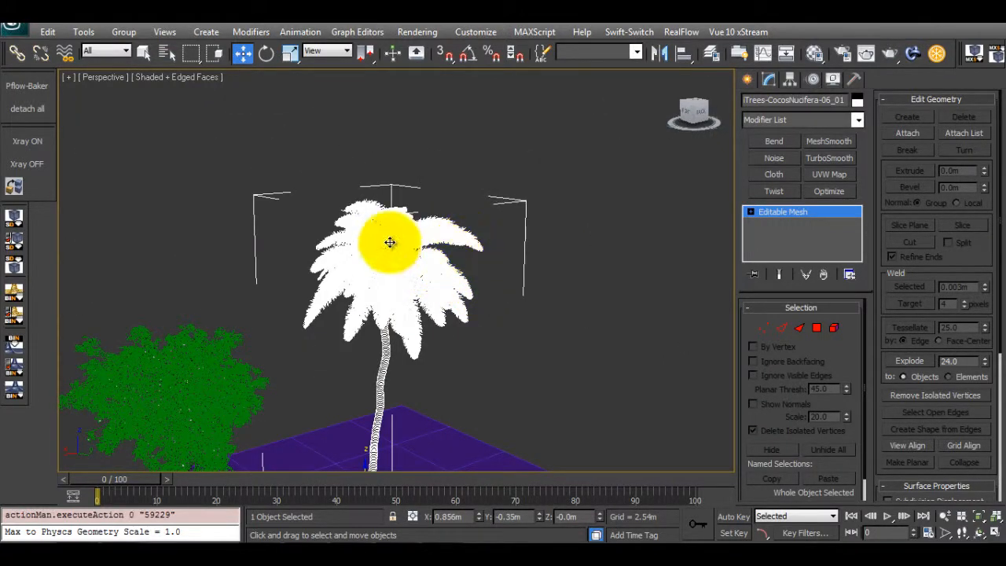
pyautogui.keyDown('alt'); pyautogui.moveTo(391, 239); pyautogui.dragTo(400, 229, button='middle'); pyautogui.keyUp('alt')
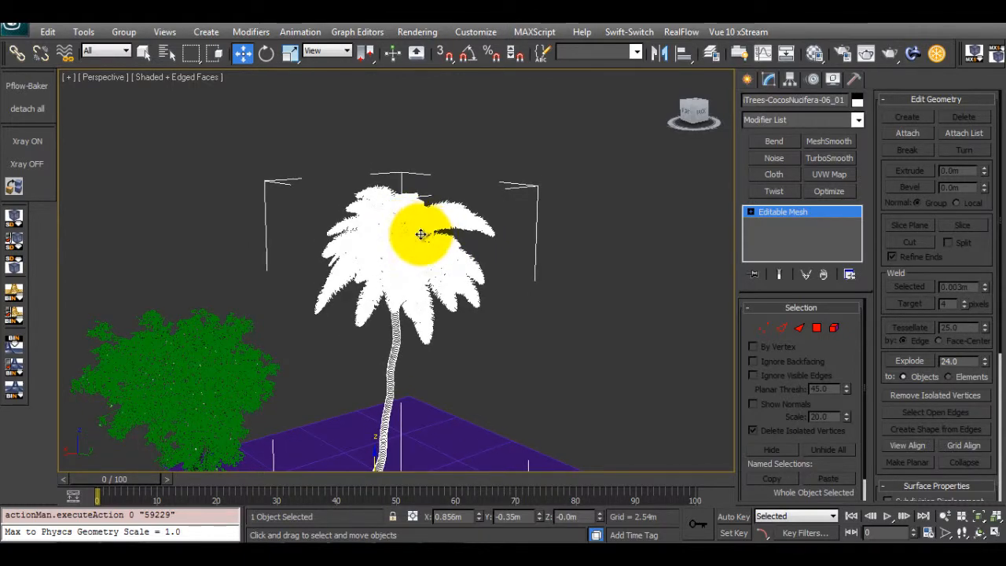
pyautogui.press('F4')
pyautogui.moveTo(480, 229); pyautogui.dragTo(502, 211, button='middle')
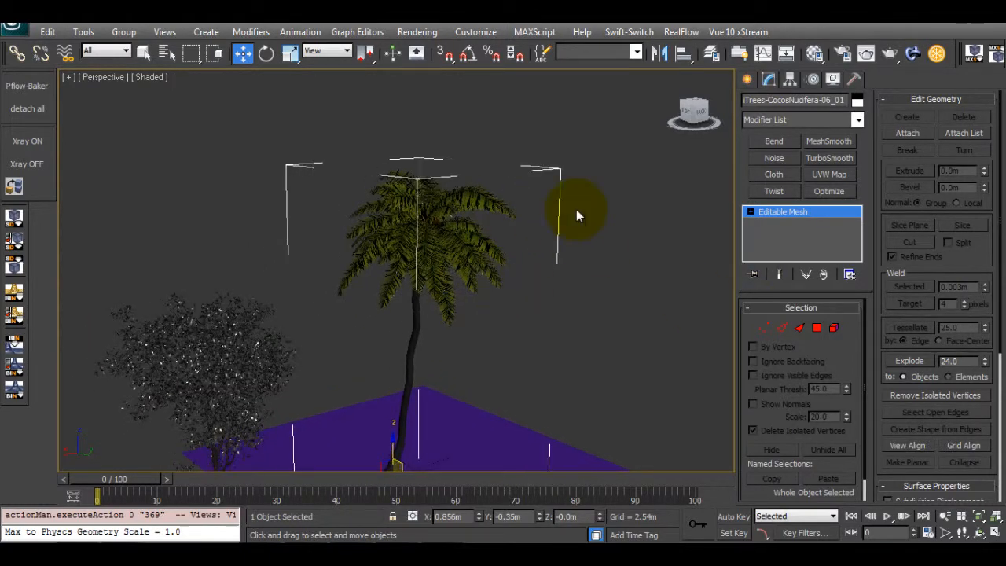
# Step: Pick the palm's CocosNucifera material from the model into the empty first slot of the Material Editor's second row
pyautogui.press('m')
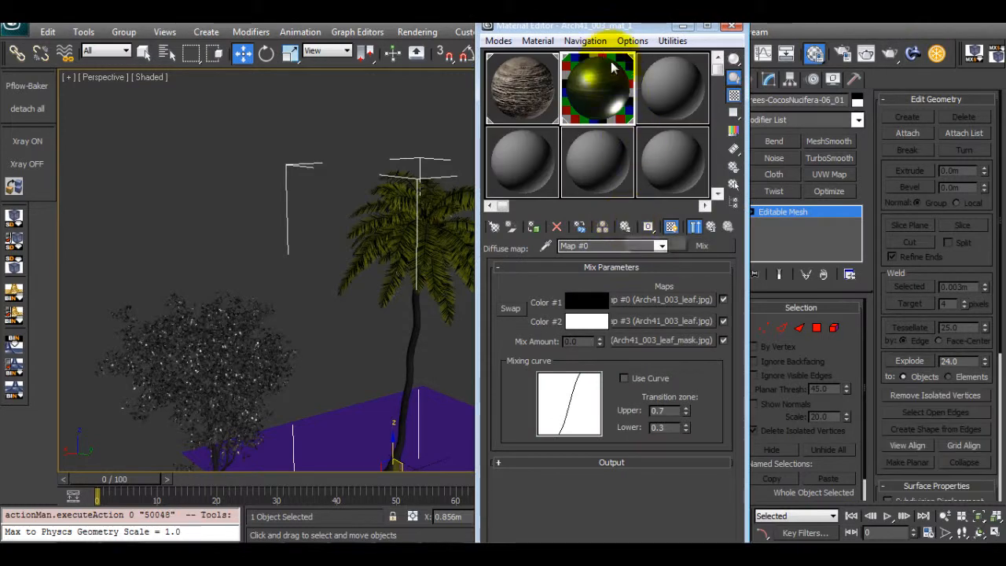
pyautogui.moveTo(597, 26); pyautogui.dragTo(680, 28)
pyautogui.click(605, 164)
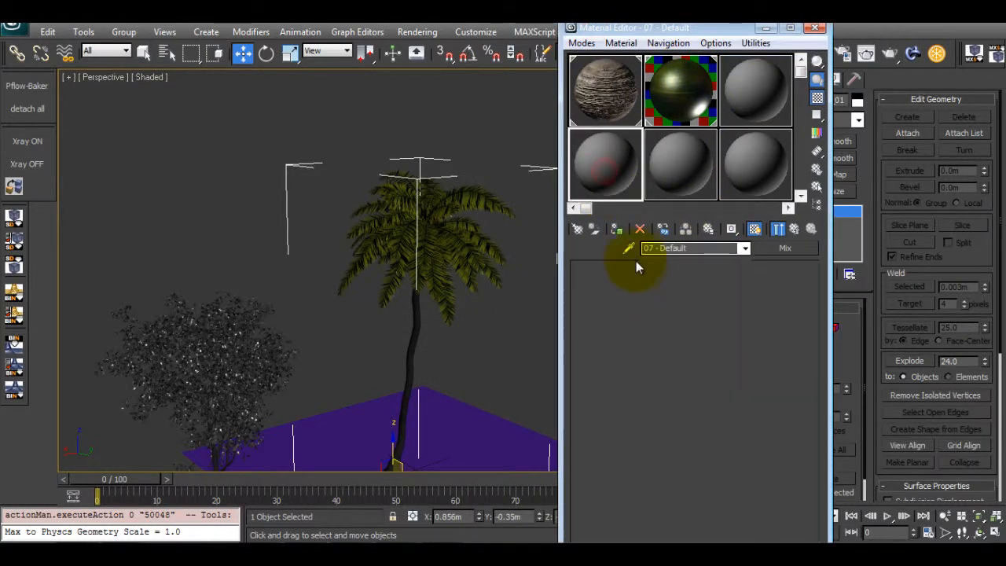
pyautogui.click(630, 248)
pyautogui.click(404, 210)
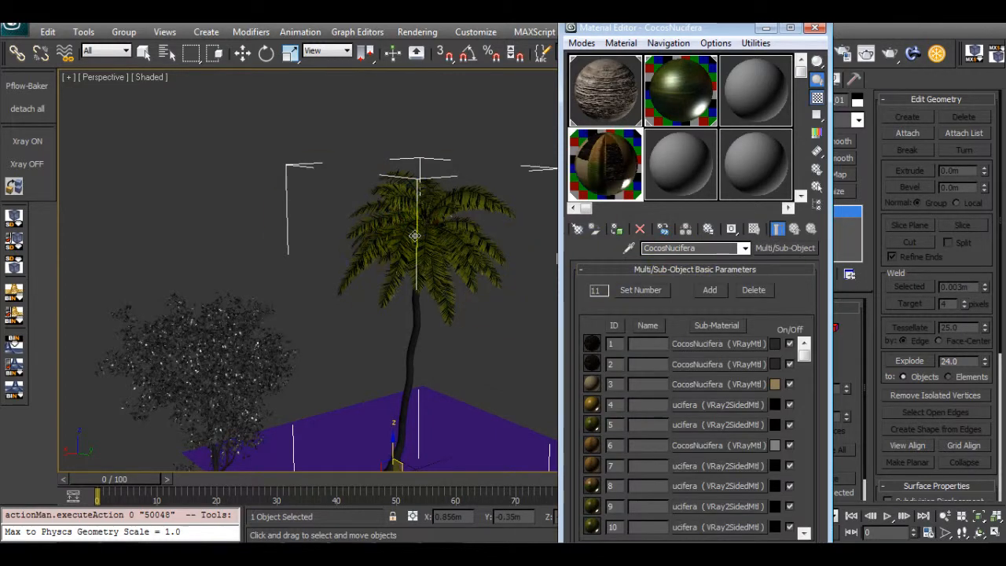
pyautogui.moveTo(437, 255); pyautogui.dragTo(398, 180, button='middle')
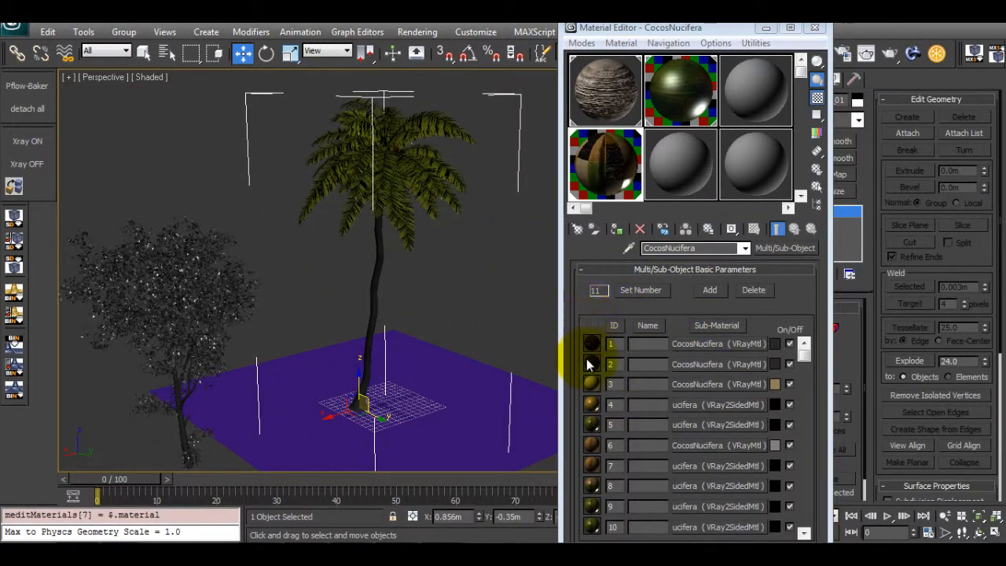
# Step: Look through all sub-materials of the CocosNucifera Multi/Sub-Object material and save the scene
pyautogui.click(803, 533)
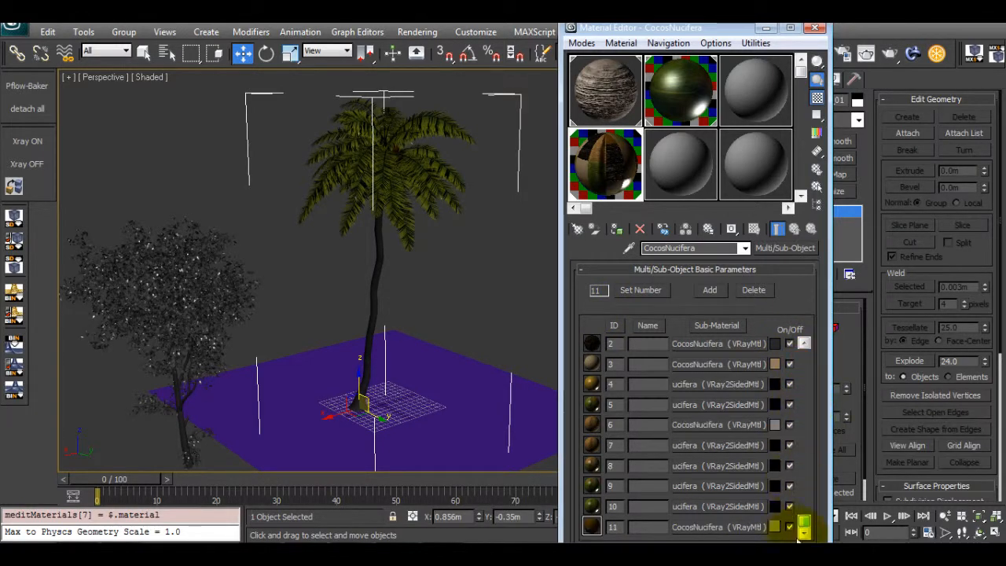
pyautogui.click(803, 343)
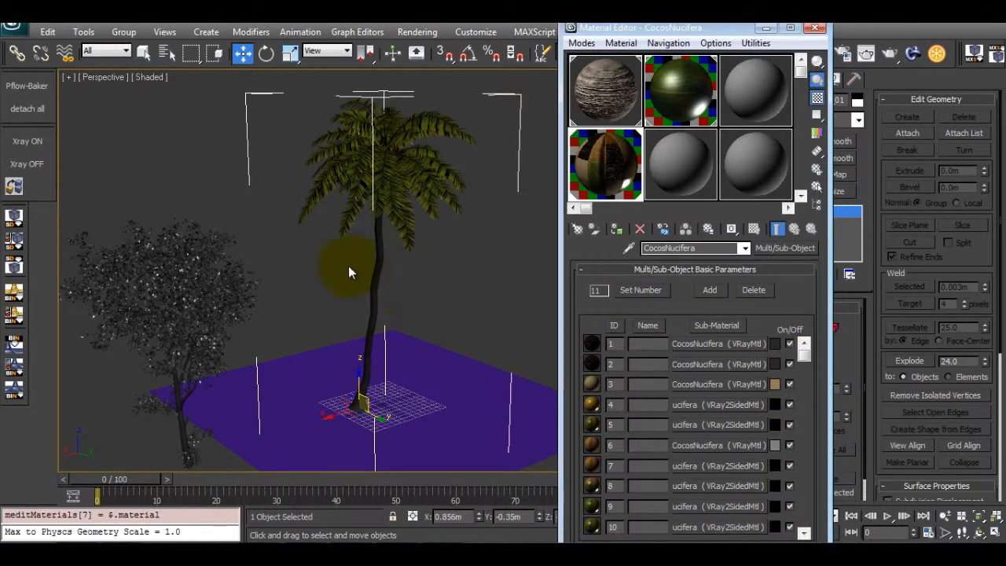
pyautogui.moveTo(448, 248); pyautogui.dragTo(467, 227, button='middle')
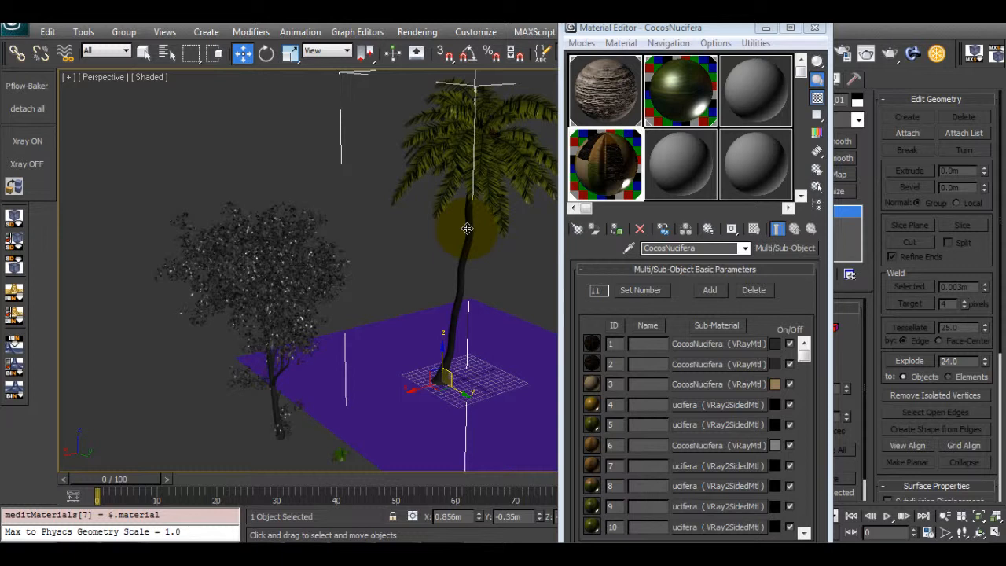
pyautogui.hotkey('ctrl', 's')
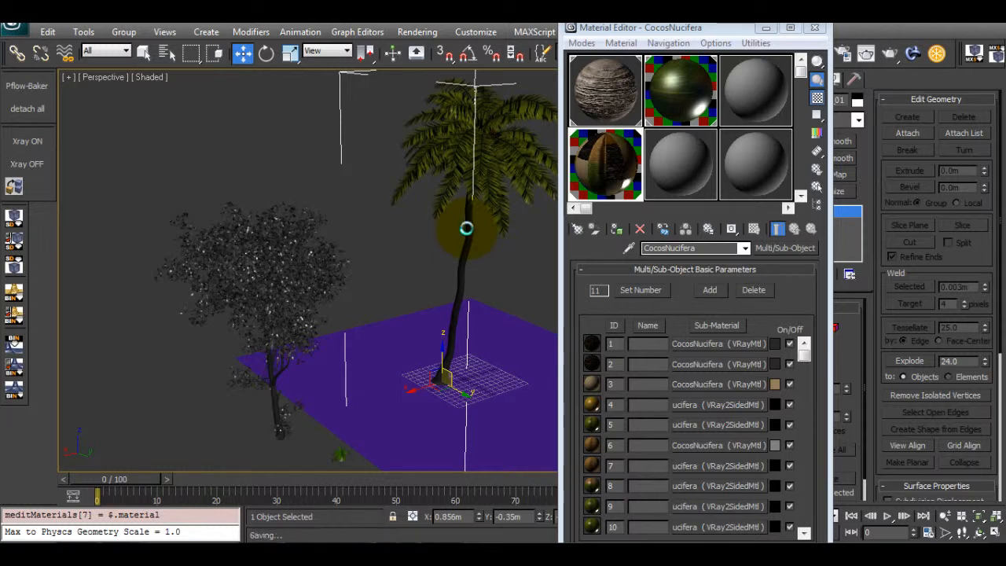
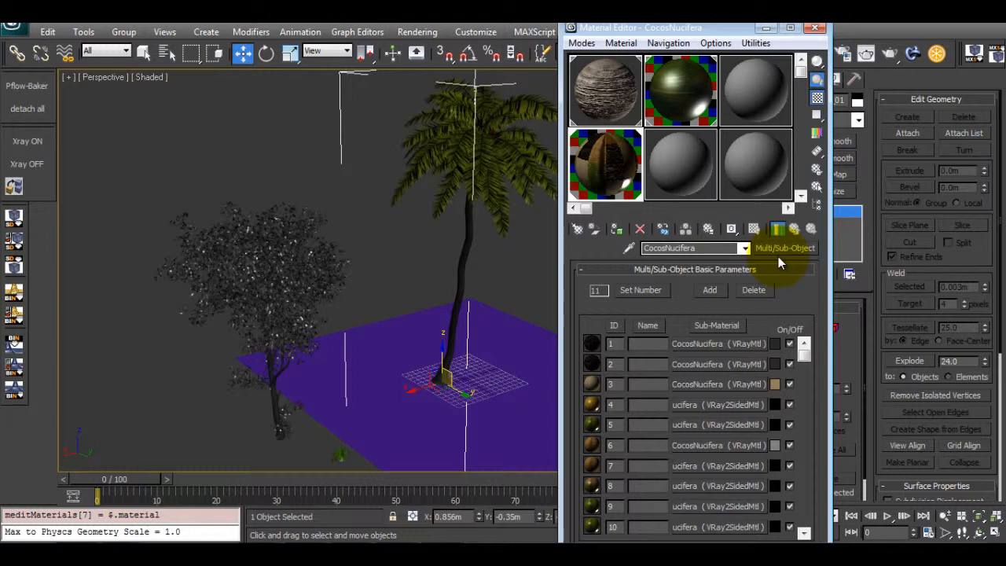
# Step: Place an instance of the CocosNucifera sub-material with ID 3 in the third slot of the second row and show its parameters
pyautogui.moveTo(629, 30); pyautogui.dragTo(670, 24)
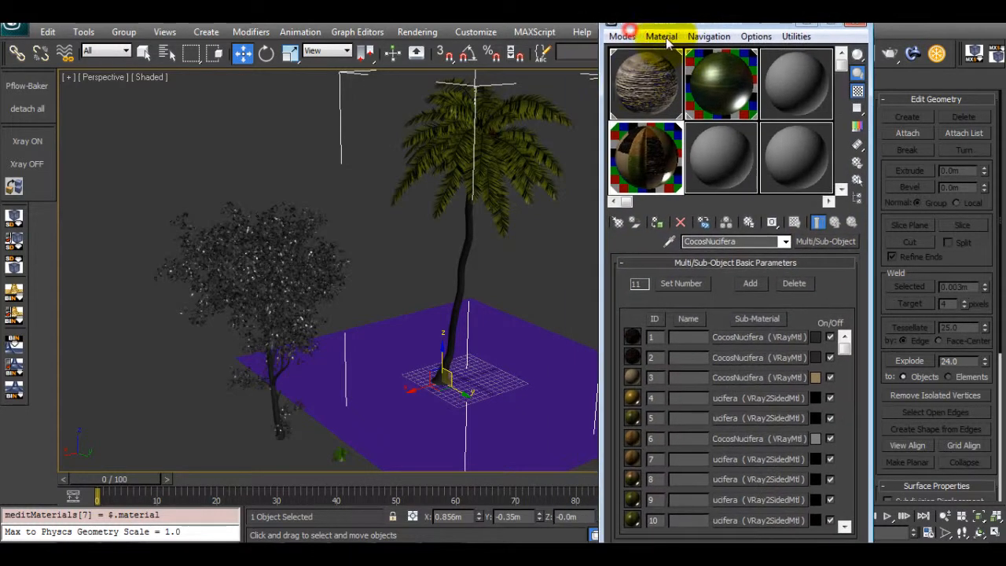
pyautogui.moveTo(437, 250); pyautogui.dragTo(381, 283, button='middle')
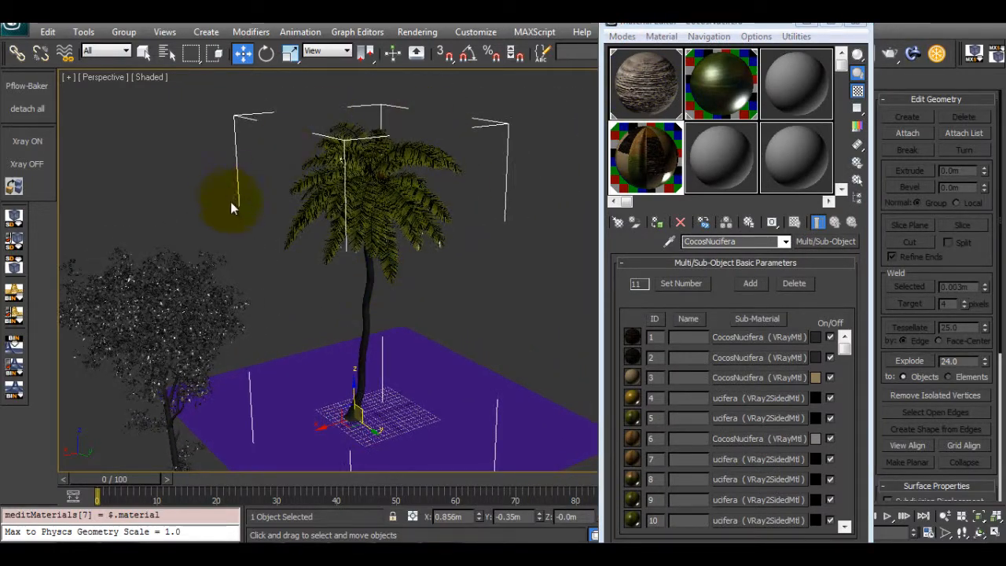
pyautogui.moveTo(481, 220); pyautogui.dragTo(460, 240, button='middle')
pyautogui.moveTo(501, 271); pyautogui.dragTo(436, 256, button='middle')
pyautogui.moveTo(400, 289); pyautogui.dragTo(374, 298, button='middle')
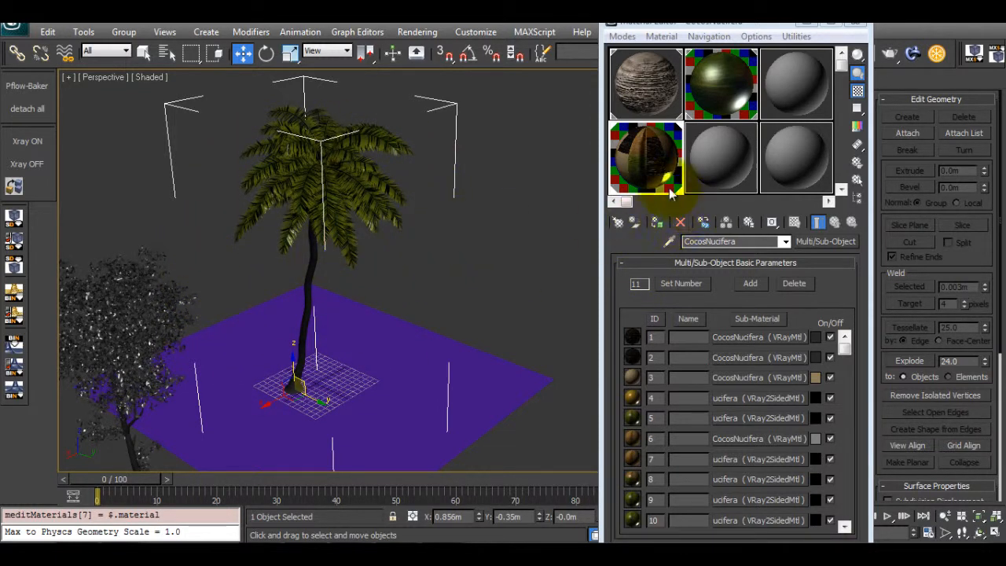
pyautogui.moveTo(768, 159); pyautogui.dragTo(780, 75)
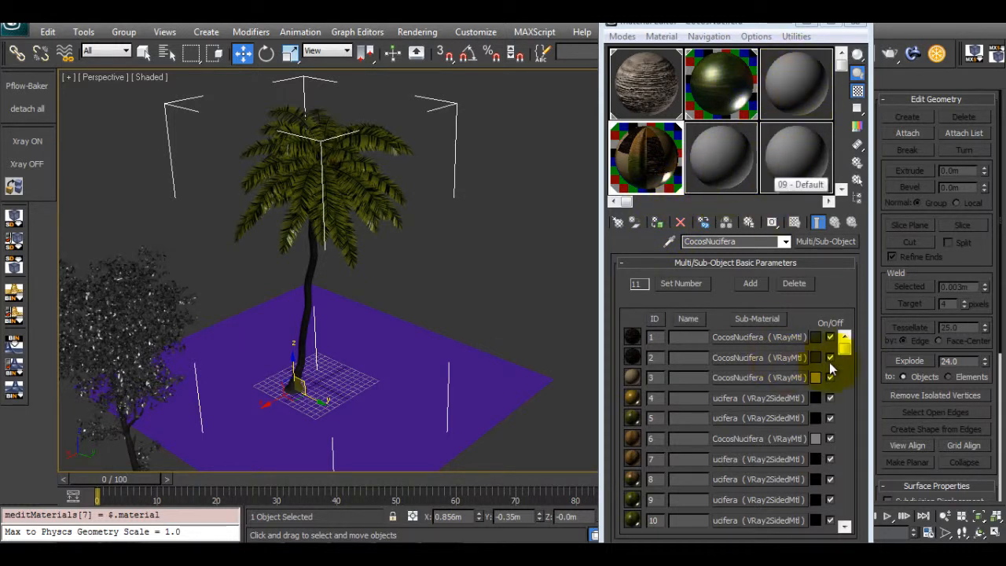
pyautogui.moveTo(844, 354)
pyautogui.mouseDown()
pyautogui.moveTo(832, 530)
pyautogui.moveTo(839, 357)
pyautogui.mouseUp()
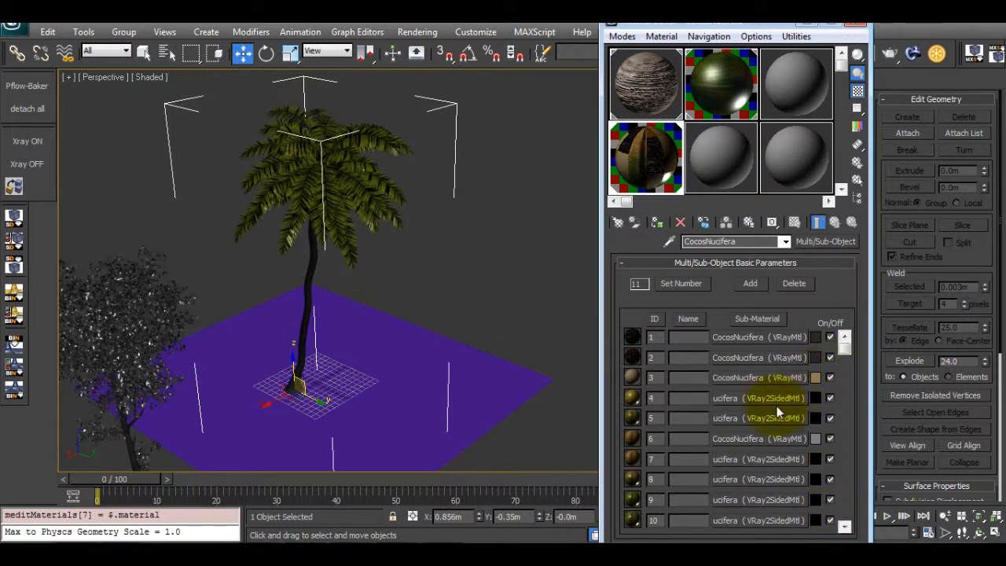
pyautogui.click(733, 377)
pyautogui.moveTo(733, 377); pyautogui.dragTo(775, 162)
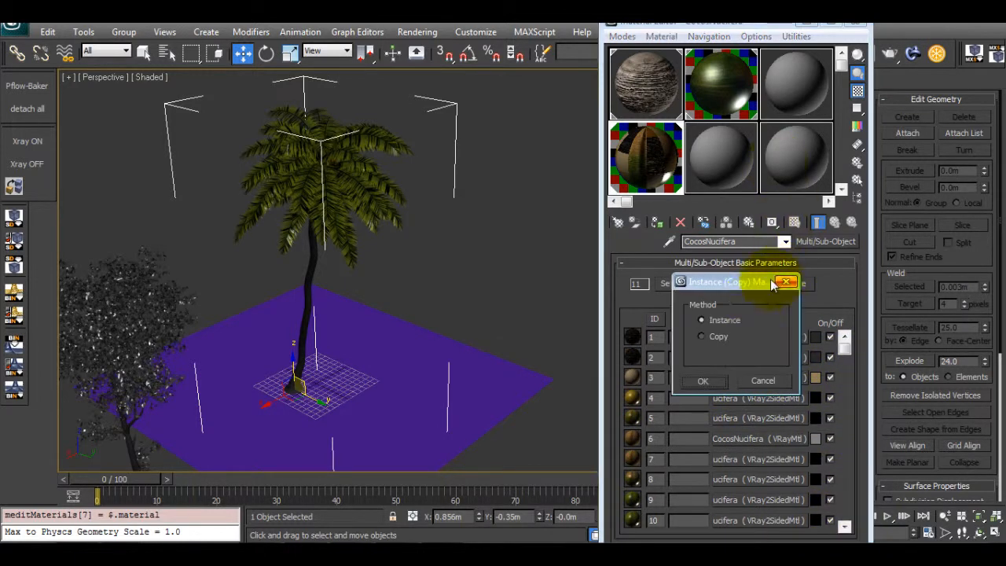
pyautogui.click(711, 384)
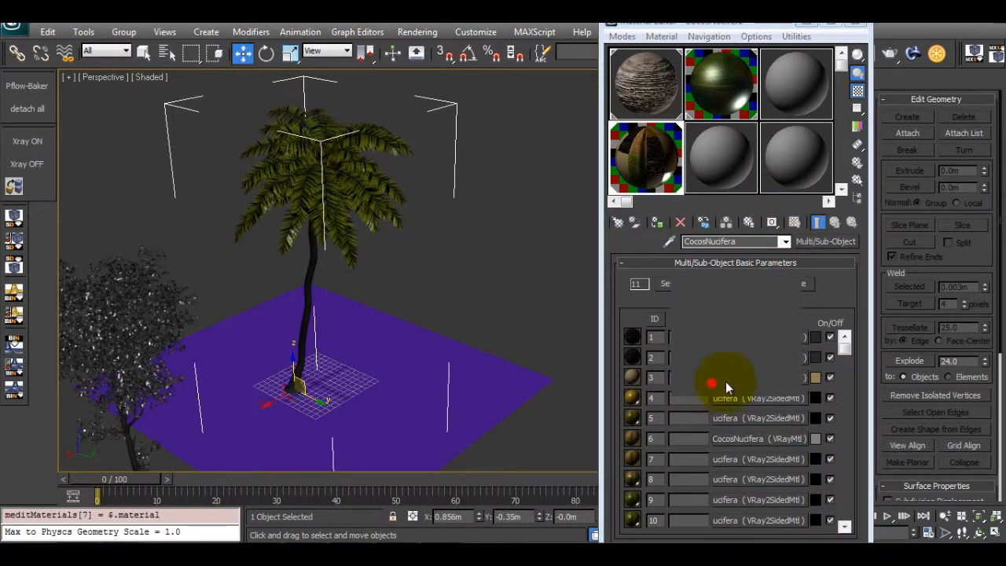
pyautogui.click(775, 157)
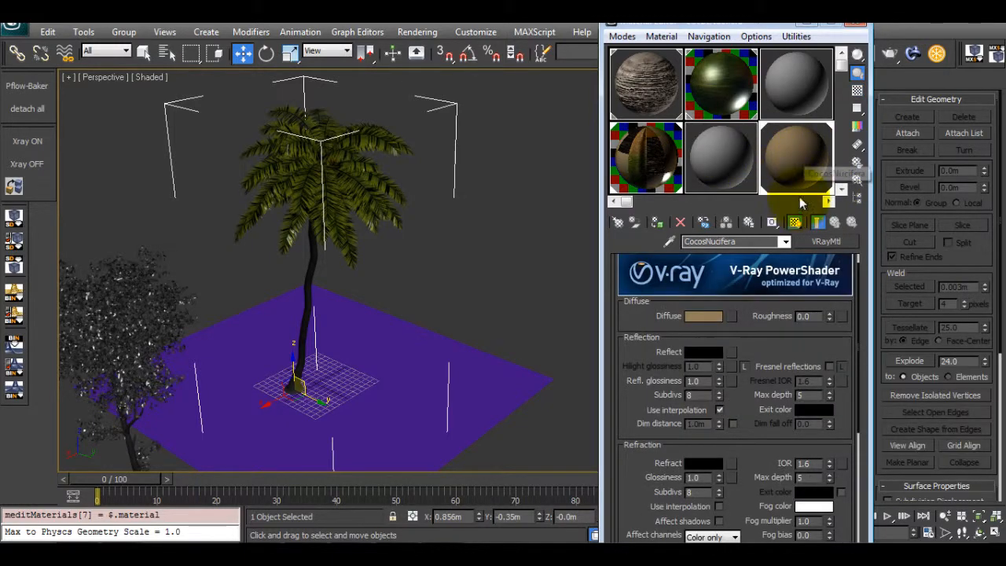
# Step: Try assigning the brown single V-Ray material to the whole palm, and undo the assignment
pyautogui.scroll(5, 314, 211)
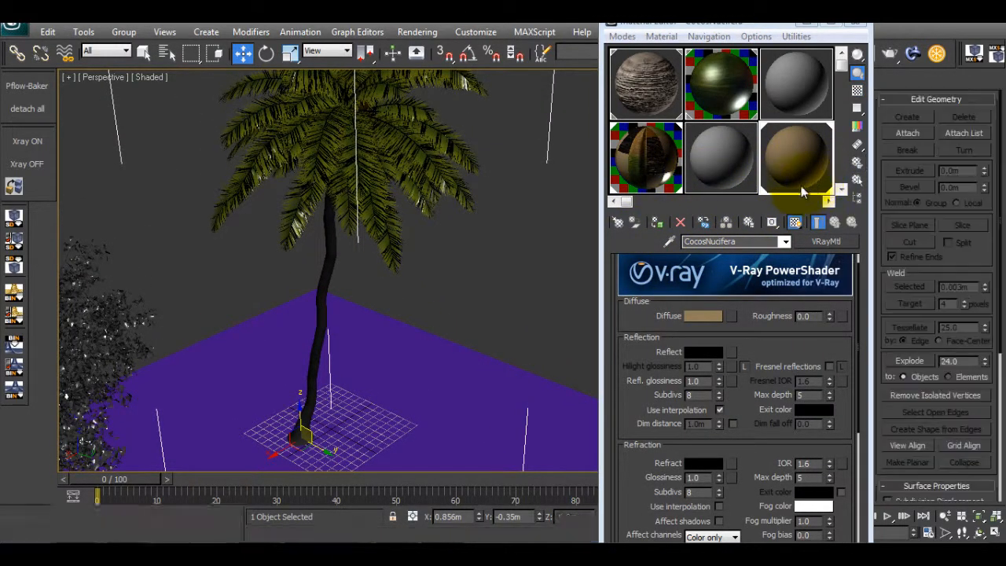
pyautogui.moveTo(446, 96); pyautogui.dragTo(477, 154, button='middle')
pyautogui.moveTo(789, 146); pyautogui.dragTo(360, 208)
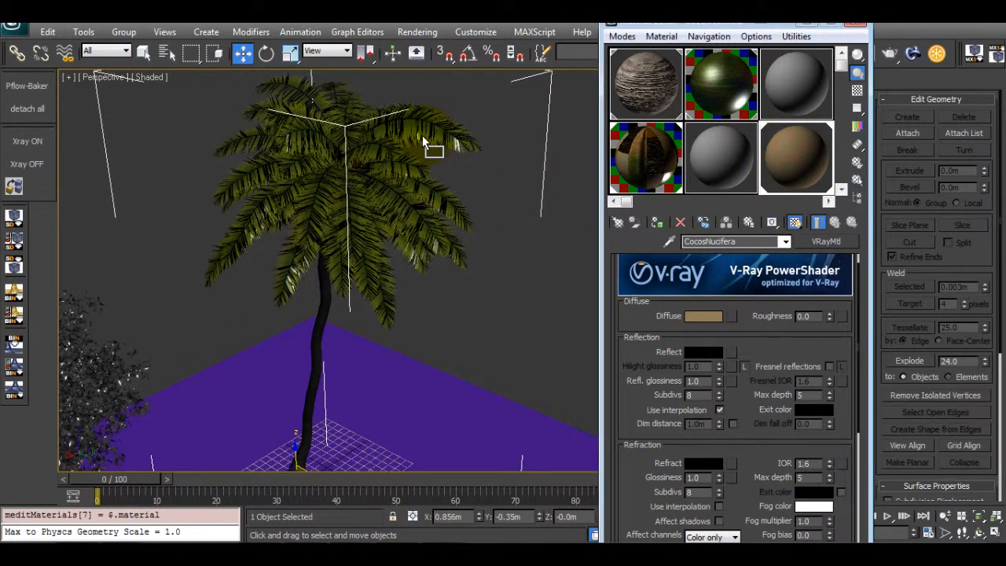
pyautogui.moveTo(422, 143); pyautogui.dragTo(422, 143)
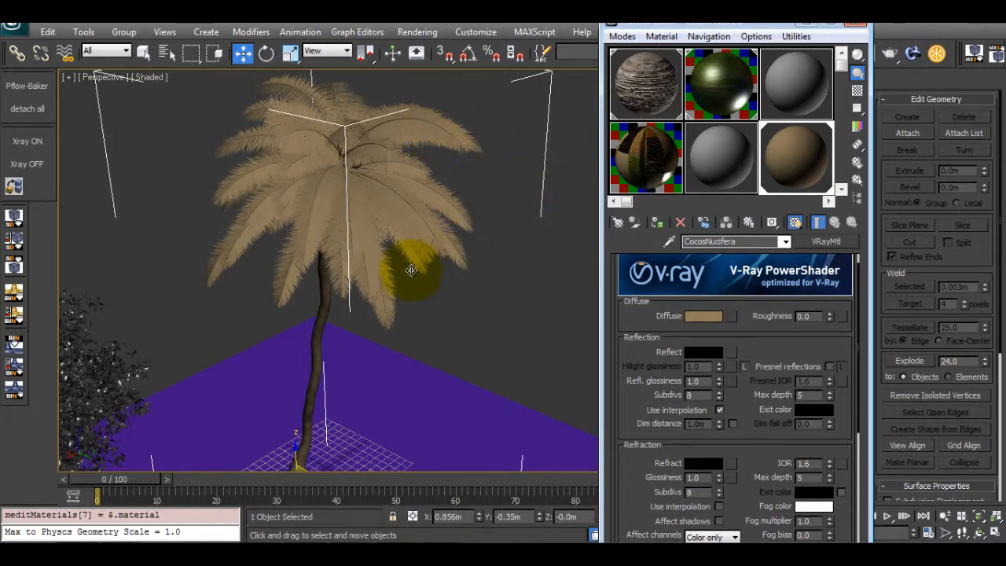
pyautogui.hotkey('ctrl', 'z')
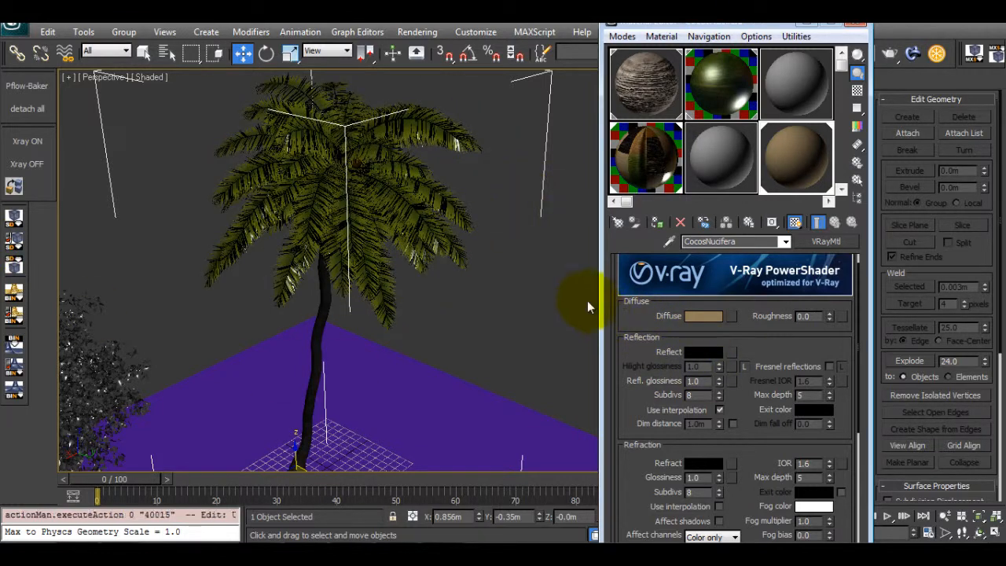
# Step: Show the sub-material IDs of the palm's Multi/Sub-Object material again, and minimize the Material Editor
pyautogui.keyDown('alt'); pyautogui.moveTo(364, 215); pyautogui.dragTo(396, 239, button='middle'); pyautogui.keyUp('alt')
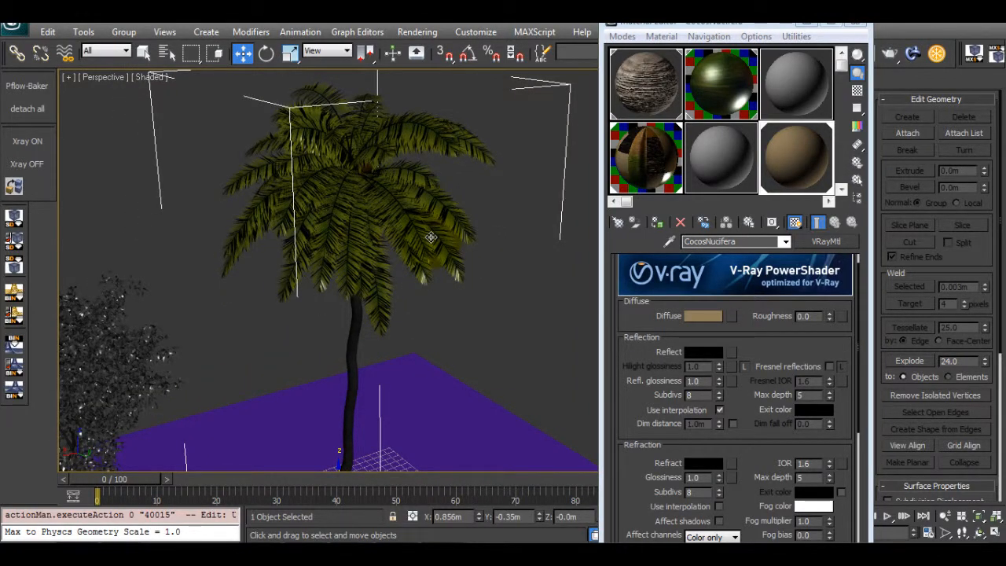
pyautogui.keyDown('alt'); pyautogui.moveTo(415, 245); pyautogui.dragTo(428, 253, button='middle'); pyautogui.keyUp('alt')
pyautogui.click(664, 146)
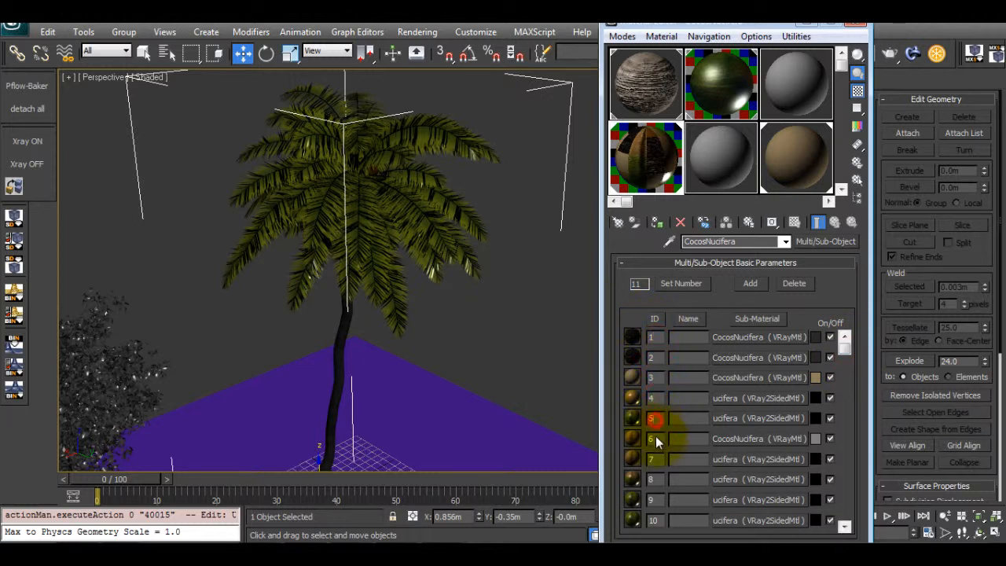
pyautogui.click(653, 460)
pyautogui.click(803, 24)
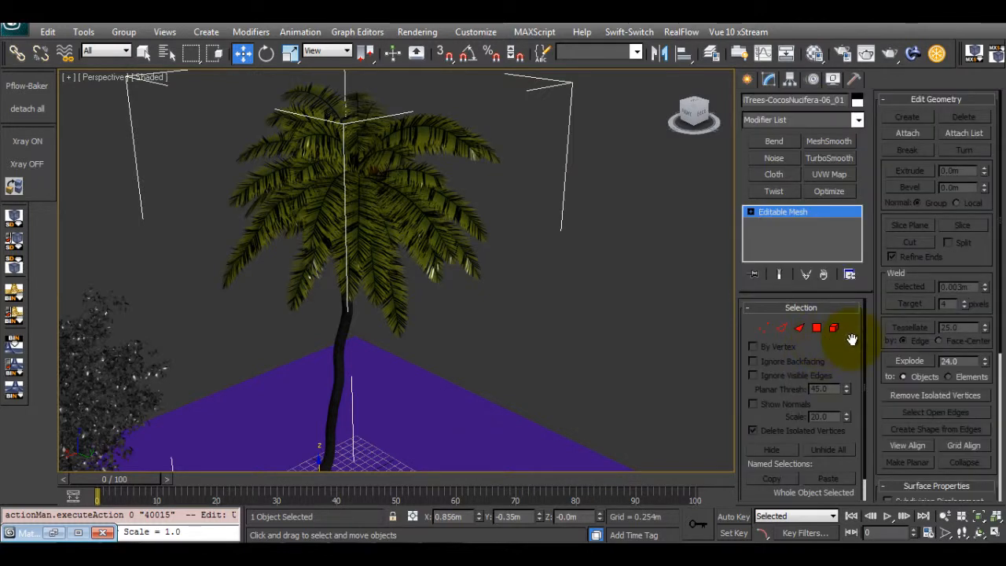
# Step: Check the material IDs of a leaf element and the trunk element in the palm's mesh, and leave Element level
pyautogui.scroll(-5, 874, 324)
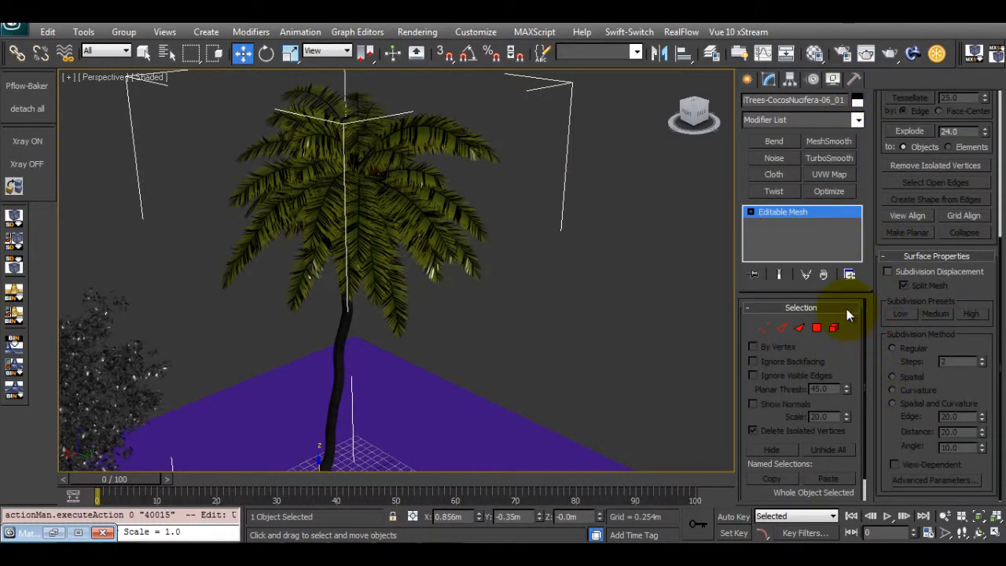
pyautogui.click(834, 329)
pyautogui.moveTo(898, 314); pyautogui.dragTo(905, 89)
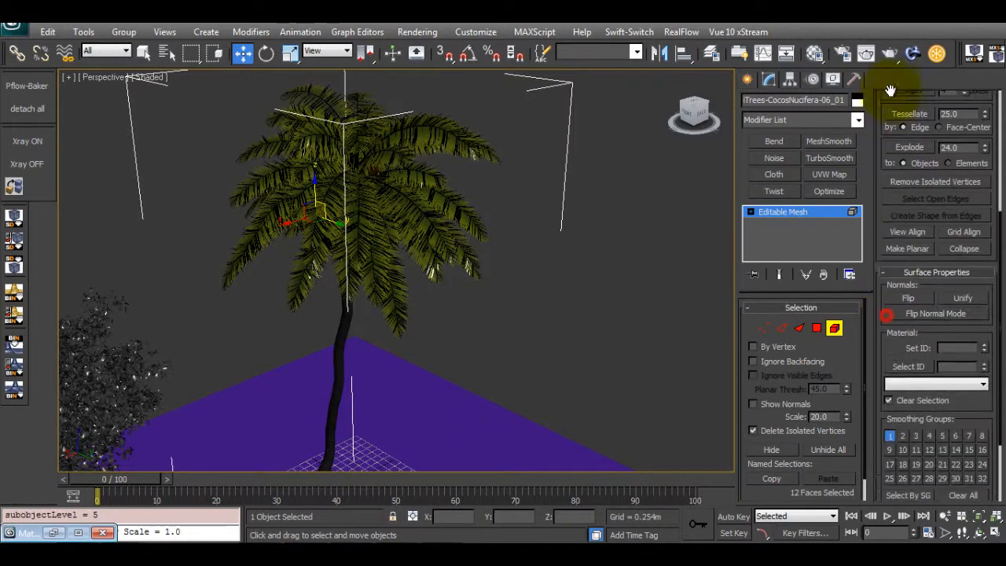
pyautogui.moveTo(889, 325); pyautogui.dragTo(889, 302)
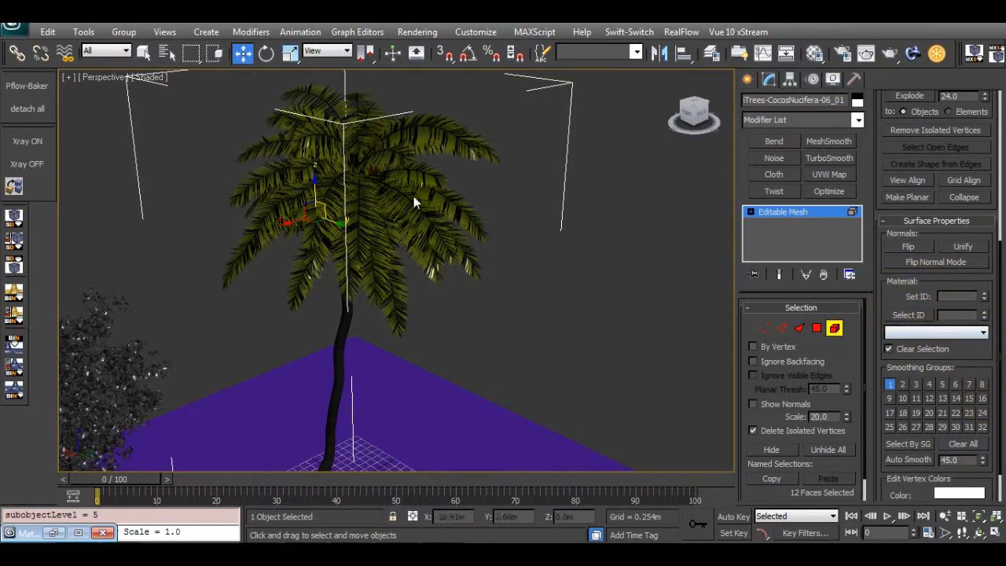
pyautogui.moveTo(436, 191); pyautogui.dragTo(463, 204, button='middle')
pyautogui.scroll(6, 512, 191)
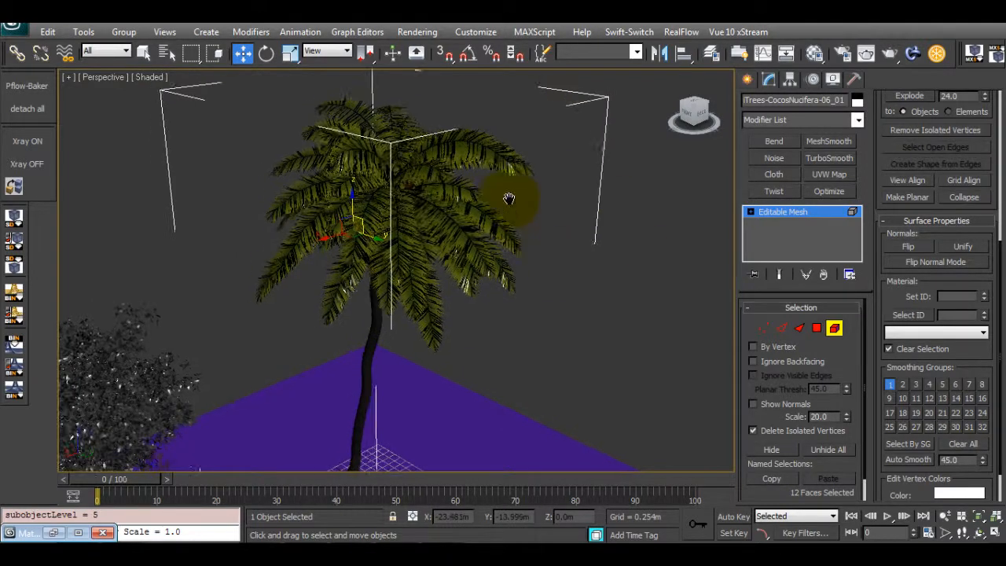
pyautogui.click(395, 193)
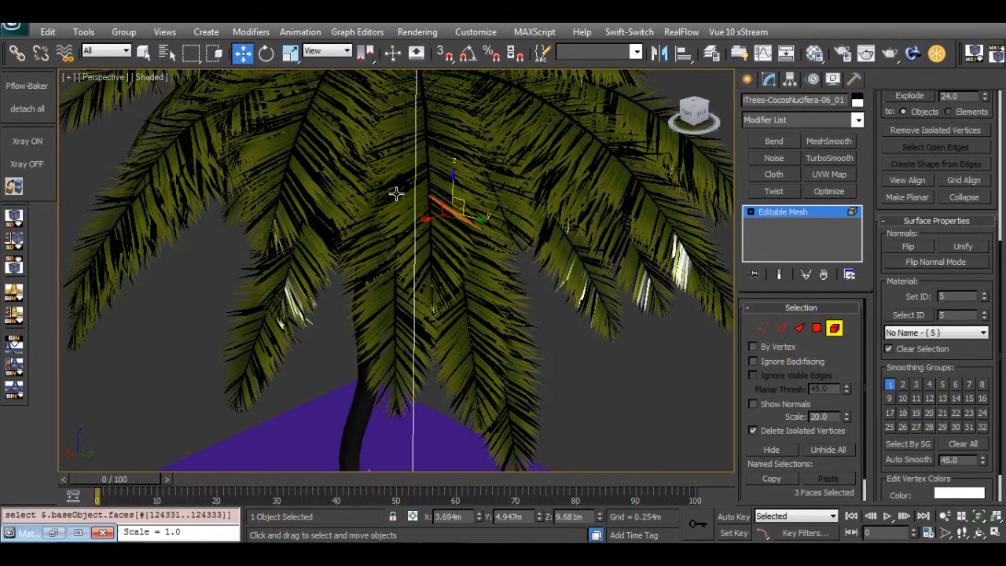
pyautogui.click(358, 389)
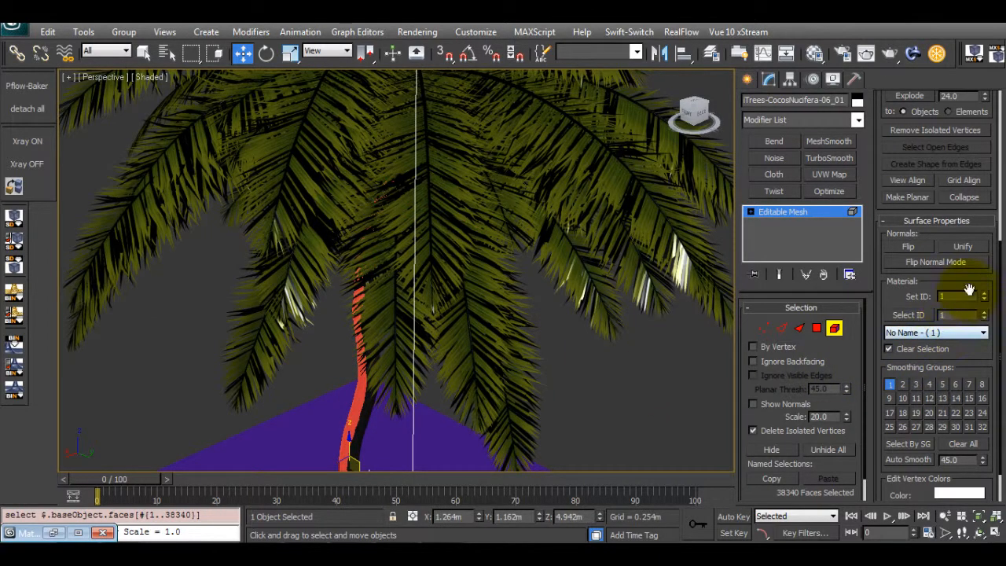
pyautogui.press('z')
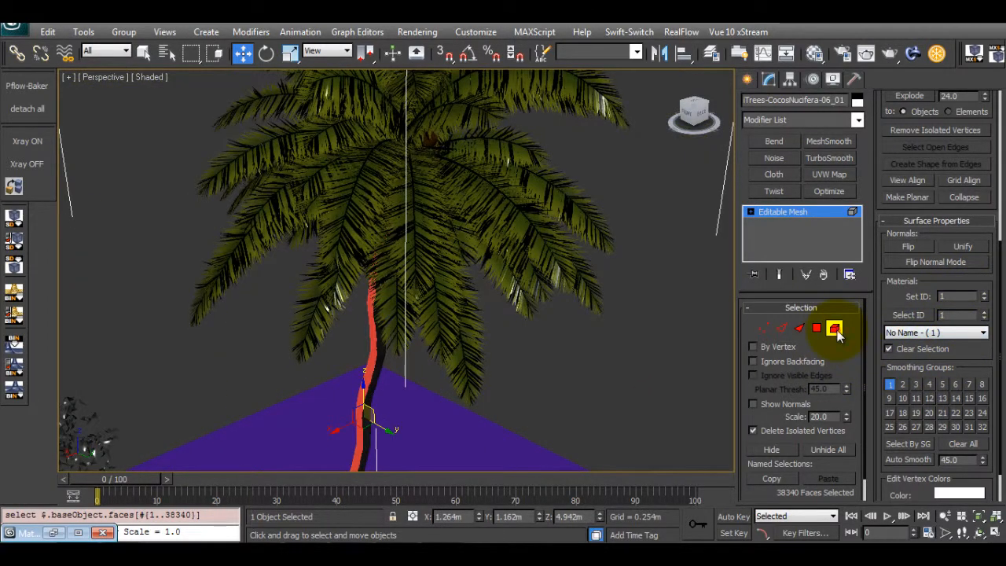
pyautogui.click(836, 330)
# Step: Review the sub-material IDs of the CocosNucifera Multi/Sub-Object material beside the palm, and close the Material Editor
pyautogui.click(748, 80)
pyautogui.moveTo(548, 164); pyautogui.dragTo(565, 227, button='middle')
pyautogui.press('m')
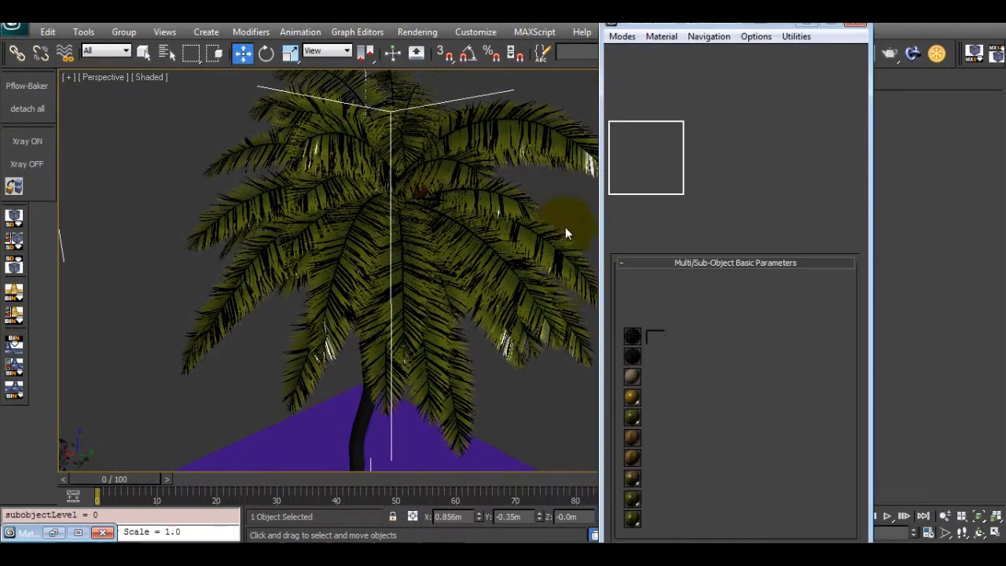
pyautogui.moveTo(470, 197); pyautogui.dragTo(448, 217, button='middle')
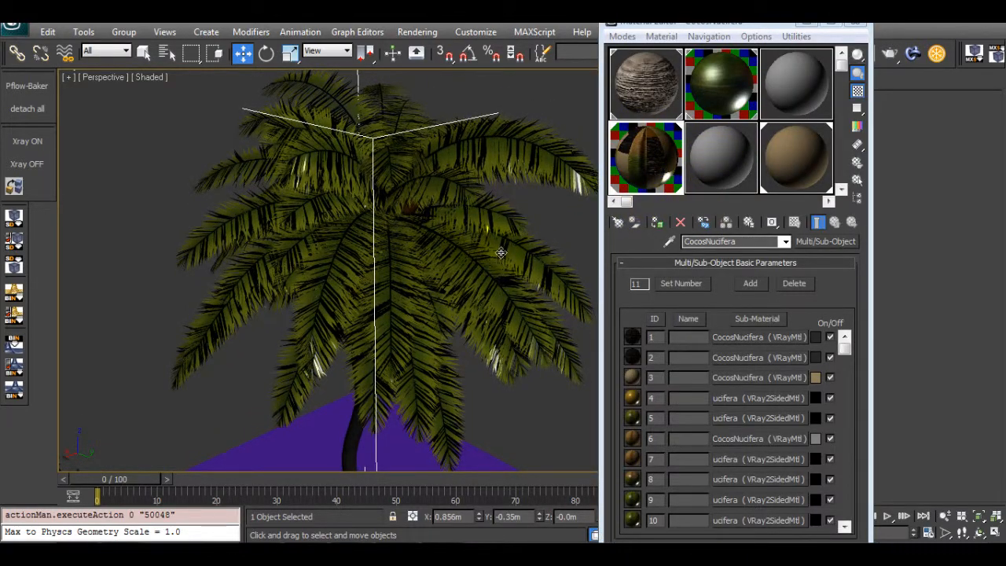
pyautogui.scroll(-3, 465, 258)
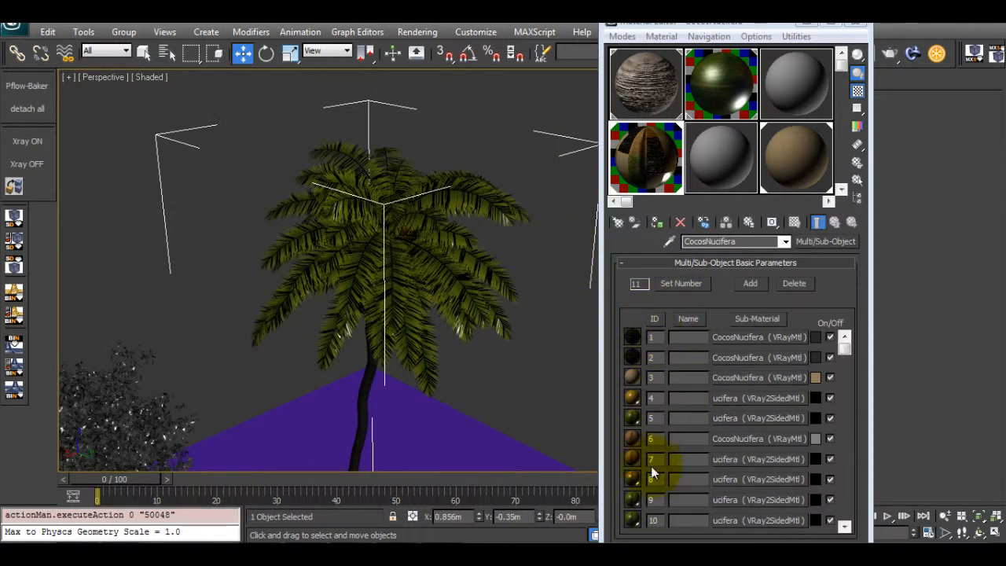
pyautogui.moveTo(394, 219); pyautogui.dragTo(379, 180, button='middle')
pyautogui.scroll(-3, 380, 181)
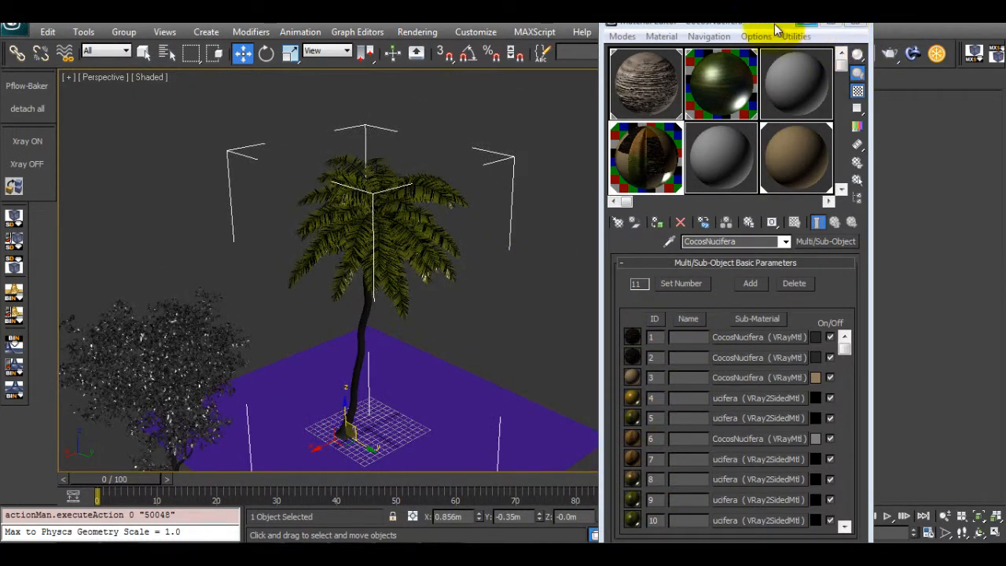
pyautogui.moveTo(776, 27); pyautogui.dragTo(783, 29)
pyautogui.moveTo(494, 218); pyautogui.dragTo(478, 209, button='middle')
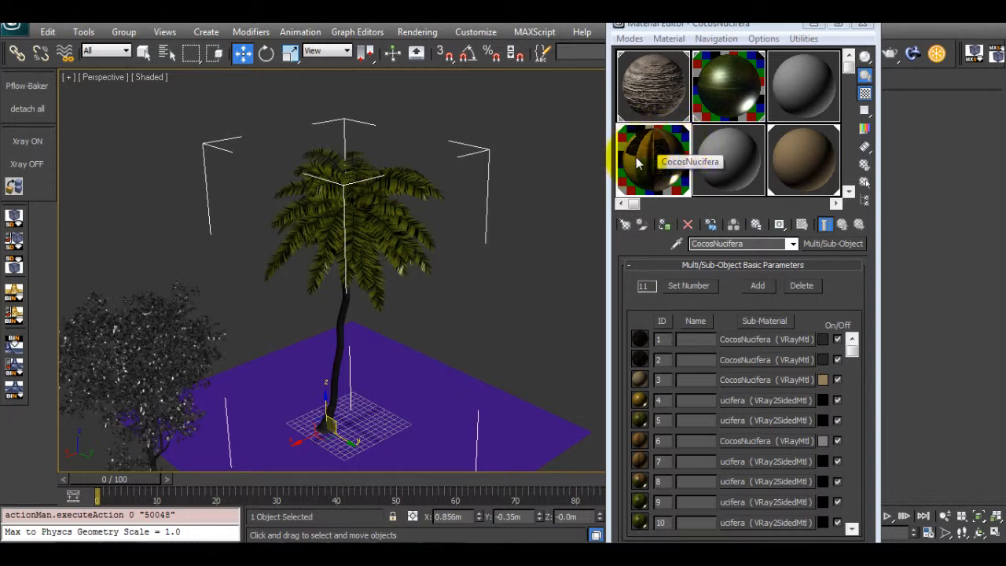
pyautogui.click(862, 23)
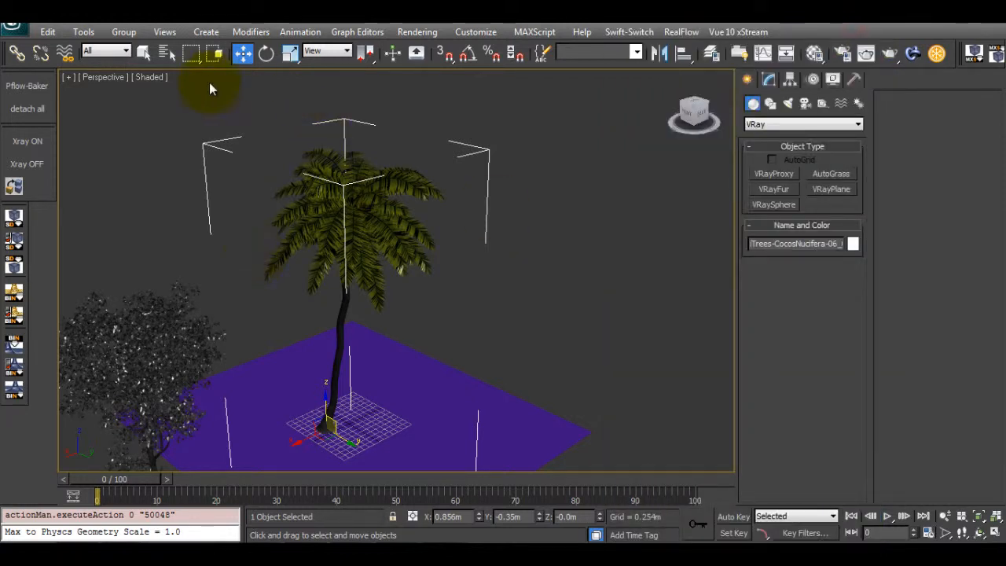
# Step: Export the palm as V-Ray mesh iTrees-CocosNucifera-06_01.vrmesh to the proxy folder, with automatically created proxies and 5000 faces in preview
pyautogui.keyDown('alt'); pyautogui.moveTo(520, 248); pyautogui.dragTo(388, 136, button='middle'); pyautogui.keyUp('alt')
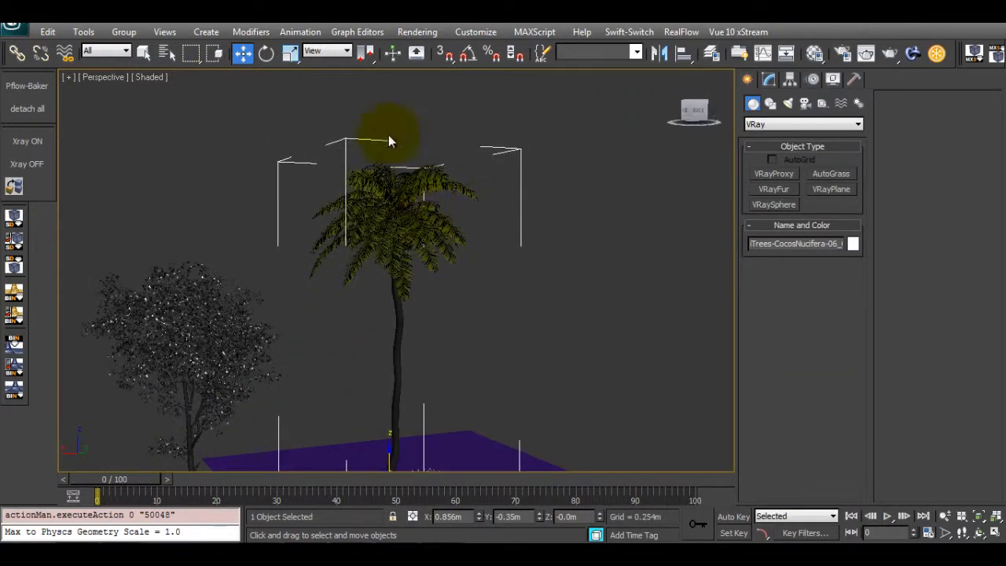
pyautogui.moveTo(433, 258); pyautogui.dragTo(423, 212, button='middle')
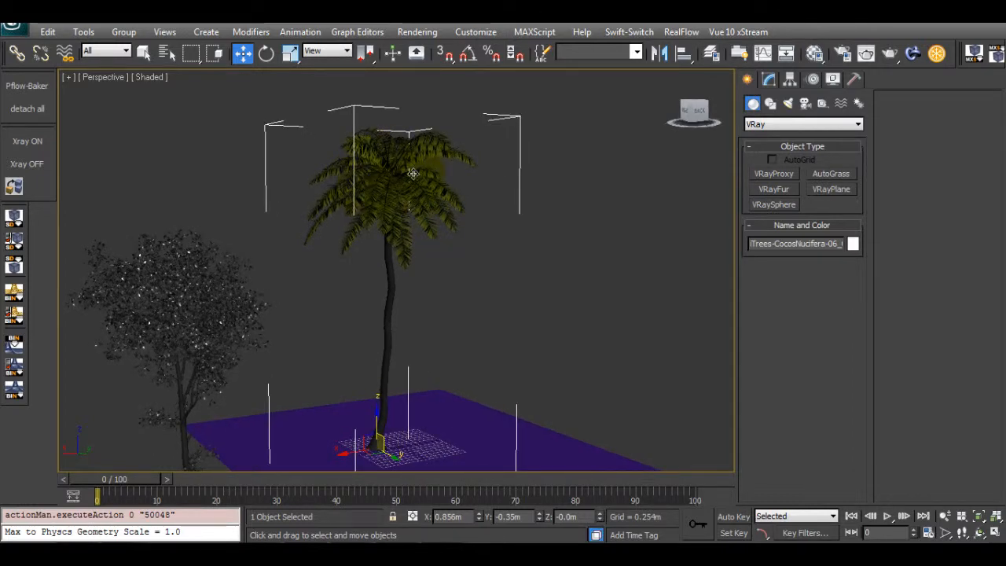
pyautogui.keyDown('alt'); pyautogui.moveTo(415, 191); pyautogui.dragTo(402, 209, button='middle'); pyautogui.keyUp('alt')
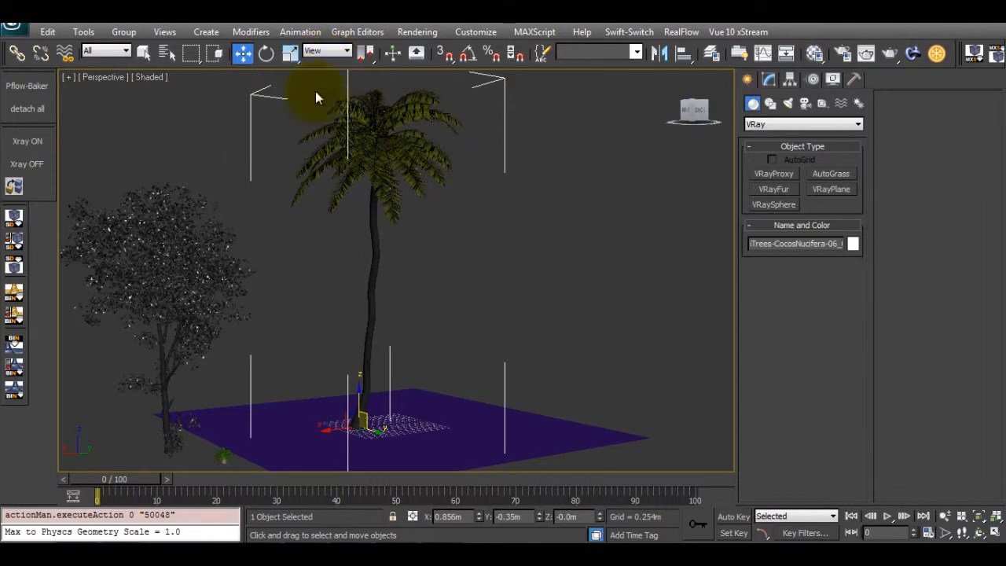
pyautogui.keyDown('alt'); pyautogui.moveTo(438, 169); pyautogui.dragTo(395, 155, button='middle'); pyautogui.keyUp('alt')
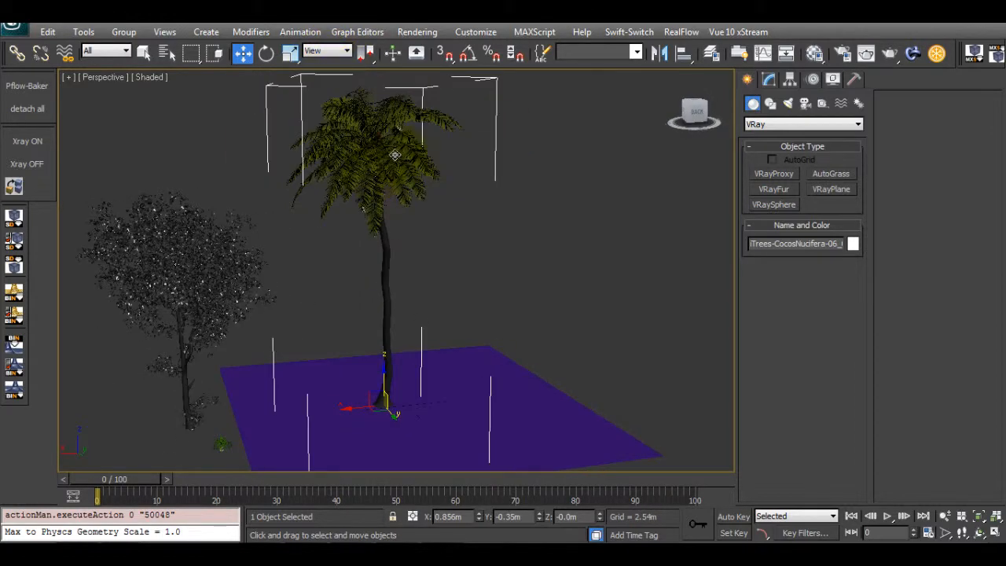
pyautogui.rightClick(393, 148)
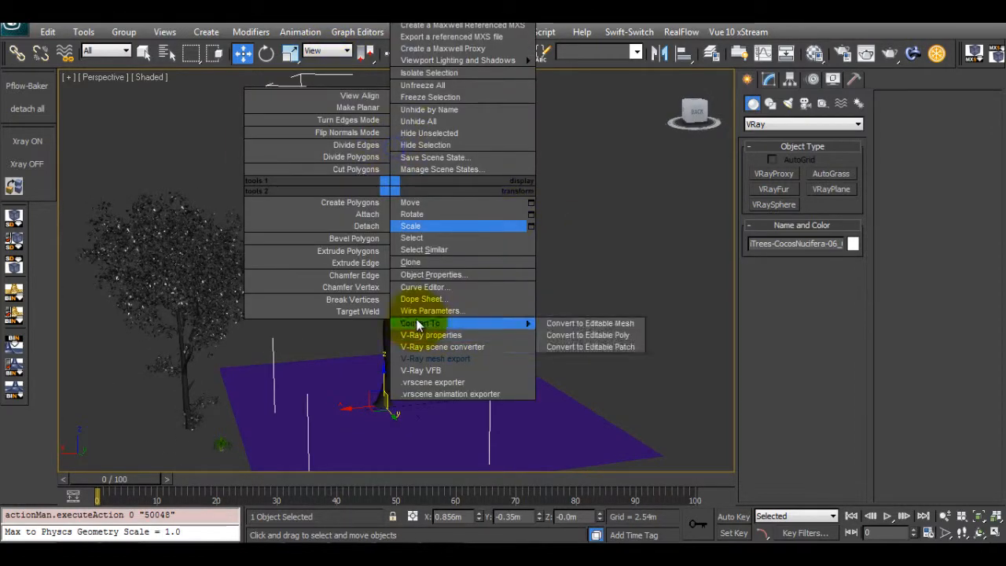
pyautogui.click(446, 360)
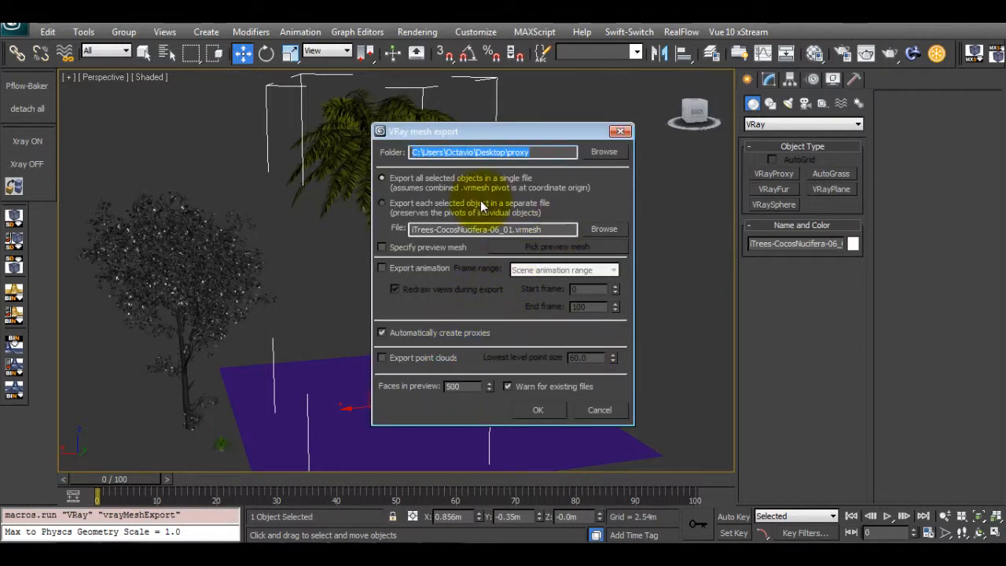
pyautogui.moveTo(472, 131); pyautogui.dragTo(576, 148)
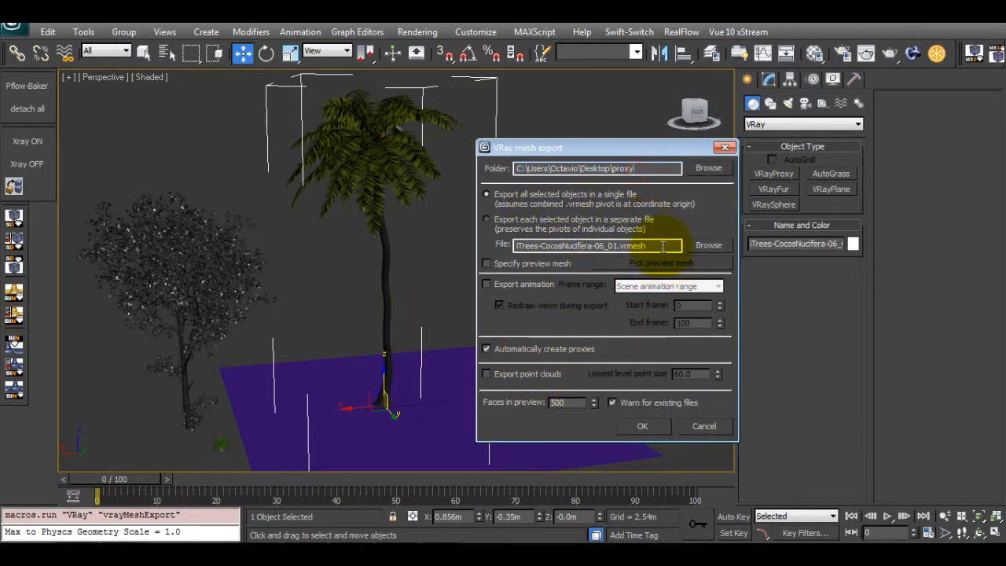
pyautogui.click(662, 246)
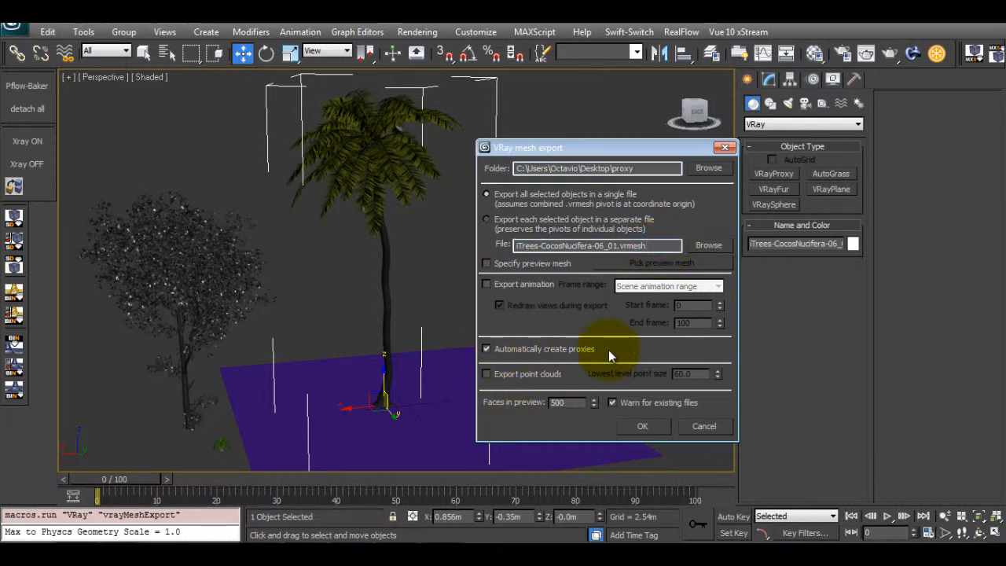
pyautogui.click(571, 401)
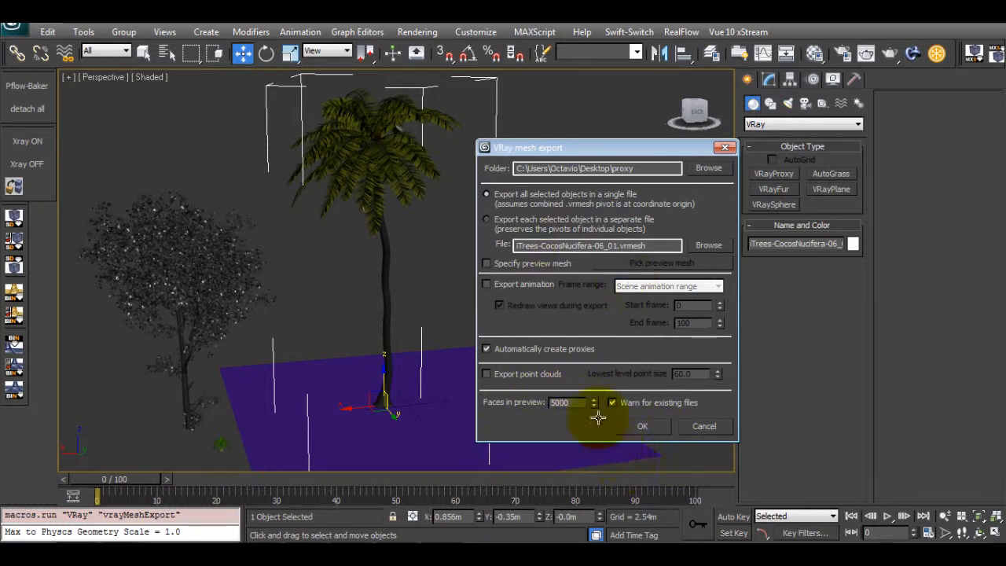
pyautogui.click(653, 426)
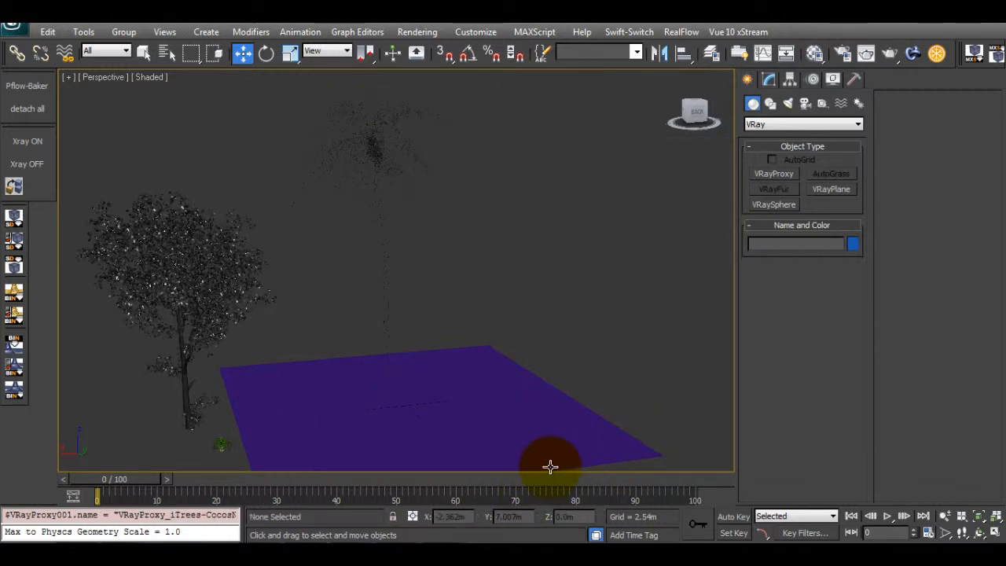
# Step: Turn on edged faces in the perspective view and select the palm proxy
pyautogui.moveTo(447, 263); pyautogui.dragTo(508, 273, button='middle')
pyautogui.press('F4')
pyautogui.moveTo(413, 311)
pyautogui.keyDown('alt'); pyautogui.mouseDown(button='middle')
pyautogui.moveTo(359, 276)
pyautogui.moveTo(425, 236)
pyautogui.moveTo(521, 272)
pyautogui.moveTo(545, 341)
pyautogui.mouseUp(button='middle'); pyautogui.keyUp('alt')
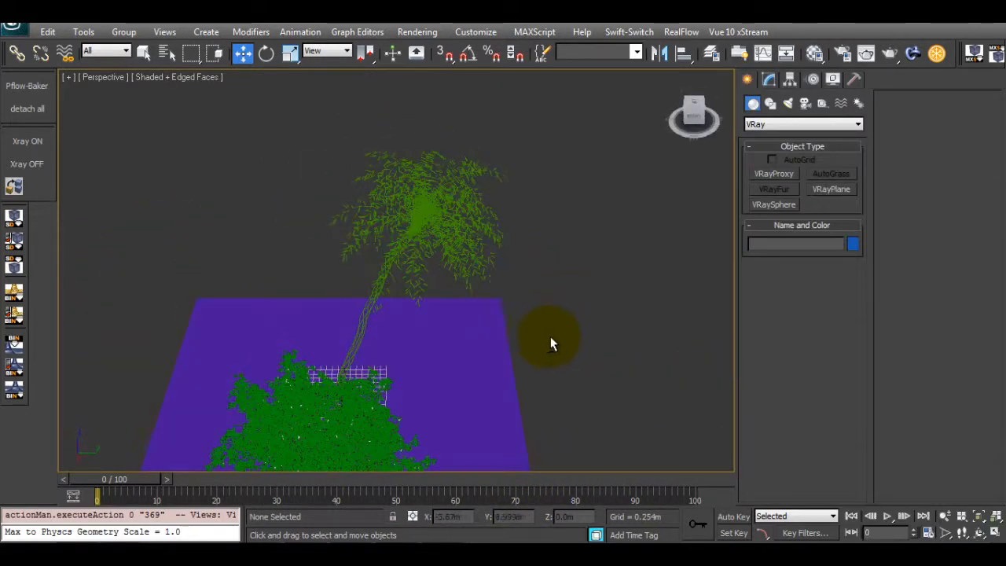
pyautogui.moveTo(532, 225); pyautogui.dragTo(474, 261)
pyautogui.keyDown('alt'); pyautogui.moveTo(474, 257); pyautogui.dragTo(414, 231, button='middle'); pyautogui.keyUp('alt')
pyautogui.press('g')
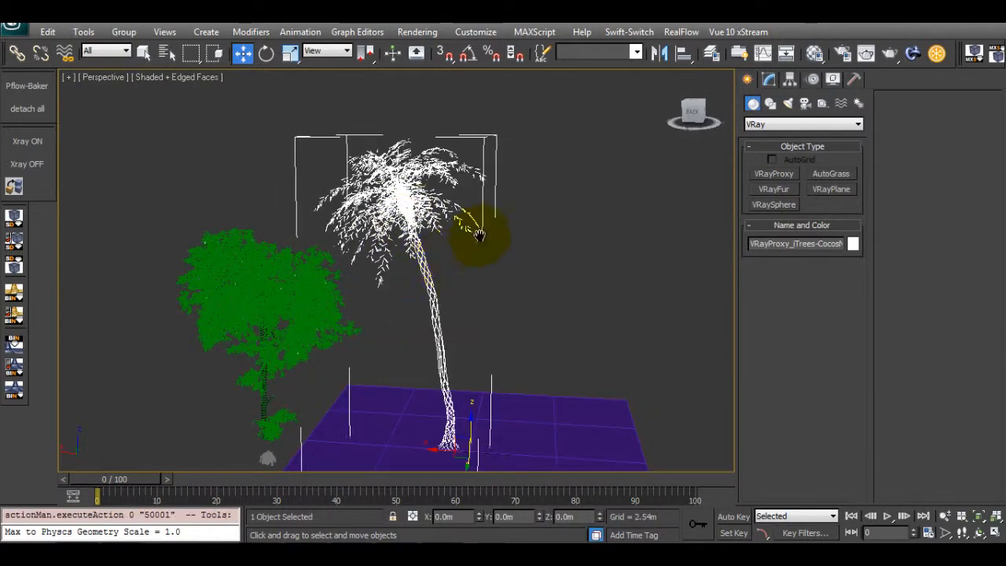
# Step: Pick the palm proxy's material into the active Material Editor slot to check it, and close the editor
pyautogui.scroll(-3, 492, 211)
pyautogui.press('m')
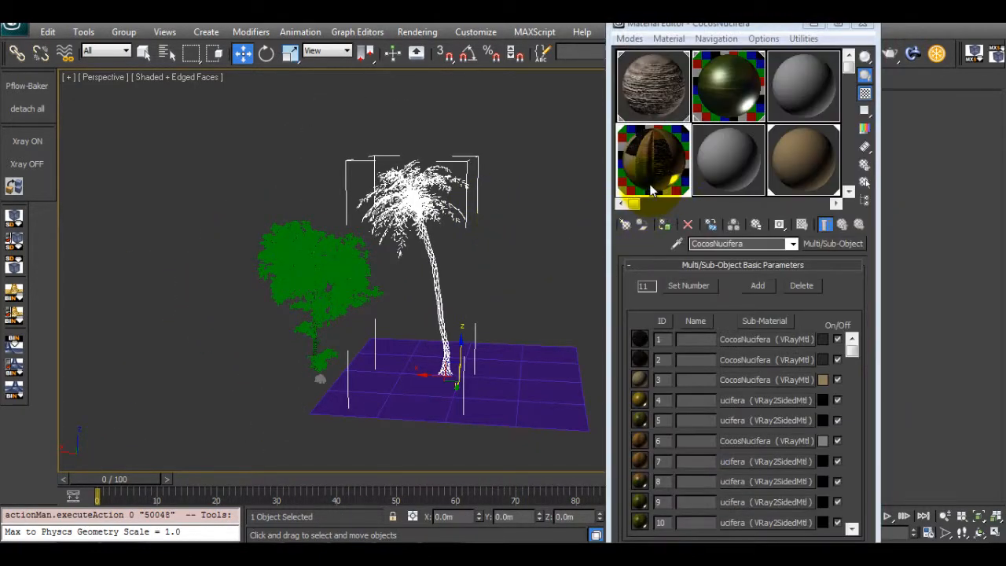
pyautogui.click(676, 244)
pyautogui.click(444, 206)
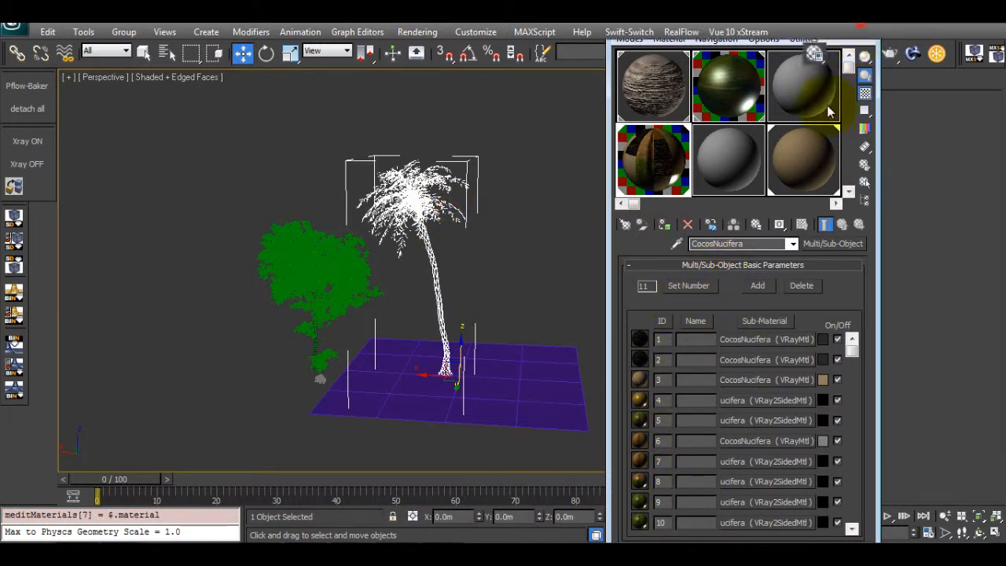
pyautogui.click(864, 24)
# Step: Export the linden tree as V-Ray mesh iTrees-02-Linden_01.vrmesh to the proxy folder, with automatically created proxies and 5000 faces in preview
pyautogui.click(515, 238)
pyautogui.keyDown('alt'); pyautogui.moveTo(428, 297); pyautogui.dragTo(303, 240, button='middle'); pyautogui.keyUp('alt')
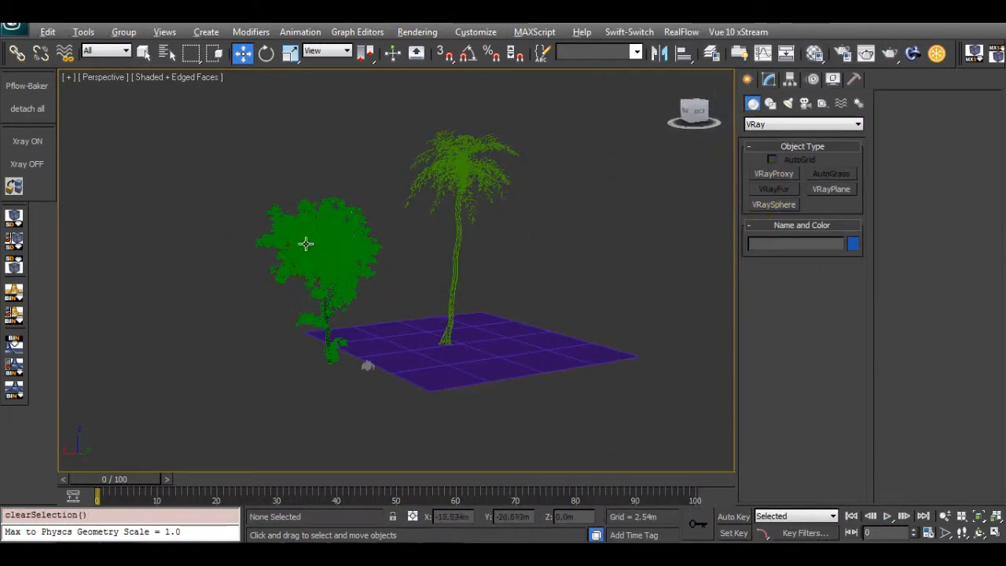
pyautogui.click(359, 242)
pyautogui.press('z')
pyautogui.keyDown('alt'); pyautogui.moveTo(410, 272); pyautogui.dragTo(359, 265, button='middle'); pyautogui.keyUp('alt')
pyautogui.rightClick(388, 206)
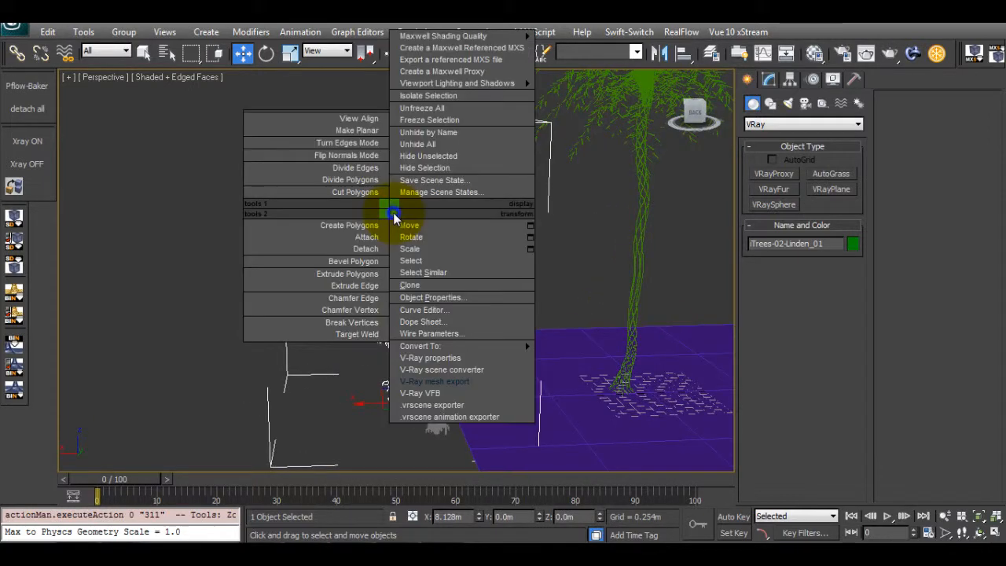
pyautogui.click(480, 379)
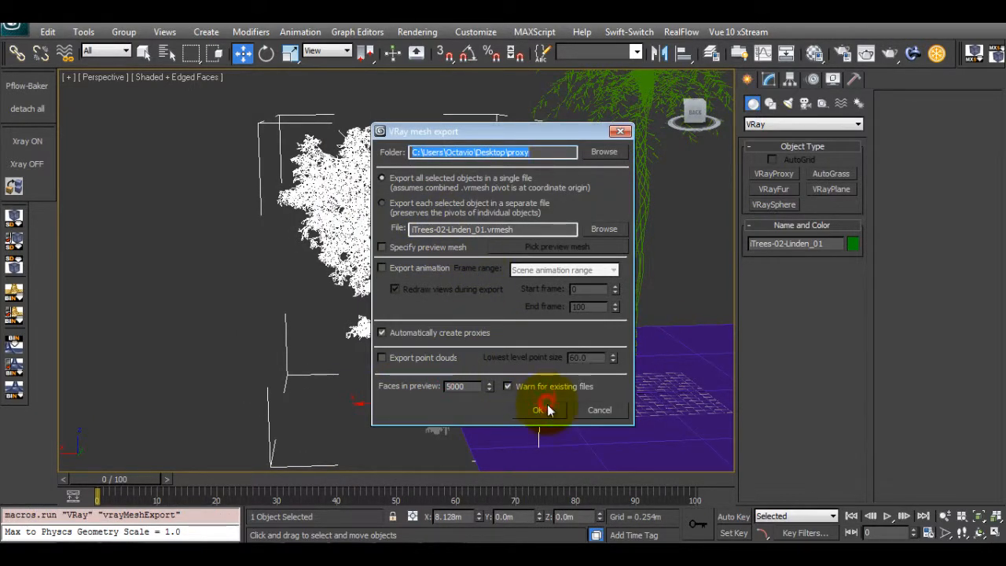
pyautogui.click(545, 411)
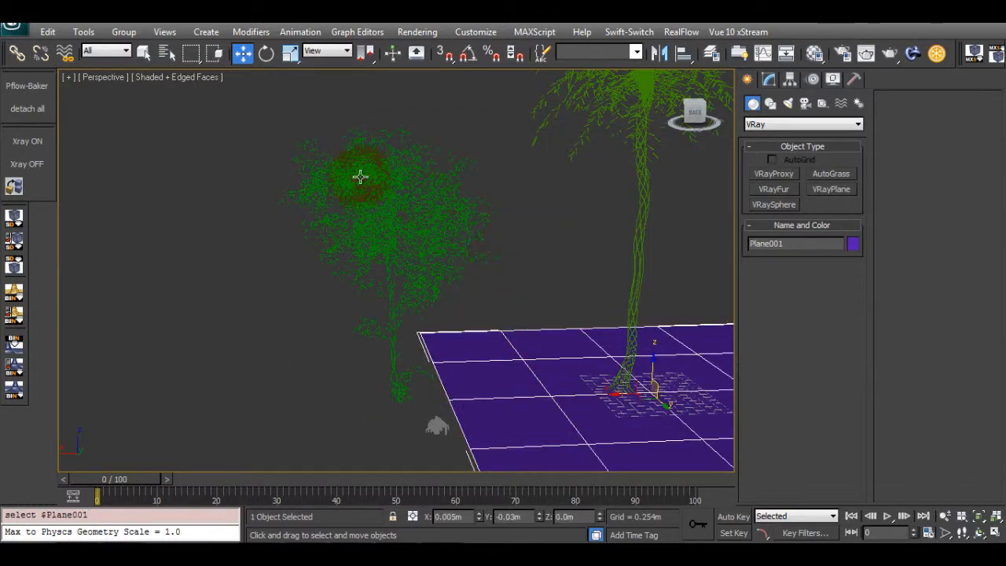
# Step: Frame the small potted plant beside the ground plane, deselect it and turn off edged faces
pyautogui.click(350, 192)
pyautogui.click(566, 281)
pyautogui.moveTo(566, 280)
pyautogui.keyDown('alt'); pyautogui.mouseDown(button='middle')
pyautogui.moveTo(370, 270)
pyautogui.moveTo(602, 294)
pyautogui.moveTo(432, 353)
pyautogui.moveTo(236, 359)
pyautogui.moveTo(472, 351)
pyautogui.moveTo(490, 411)
pyautogui.moveTo(411, 296)
pyautogui.moveTo(358, 283)
pyautogui.moveTo(367, 269)
pyautogui.mouseUp(button='middle'); pyautogui.keyUp('alt')
pyautogui.click(418, 354)
pyautogui.press('z')
pyautogui.click(492, 409)
pyautogui.press('F4')
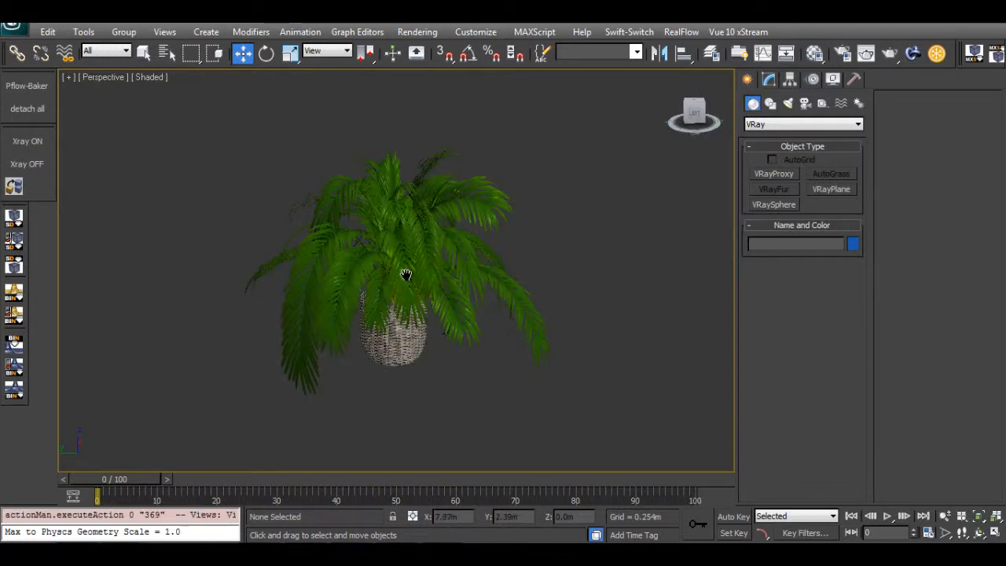
pyautogui.scroll(3, 417, 296)
pyautogui.moveTo(417, 296); pyautogui.dragTo(461, 290, button='middle')
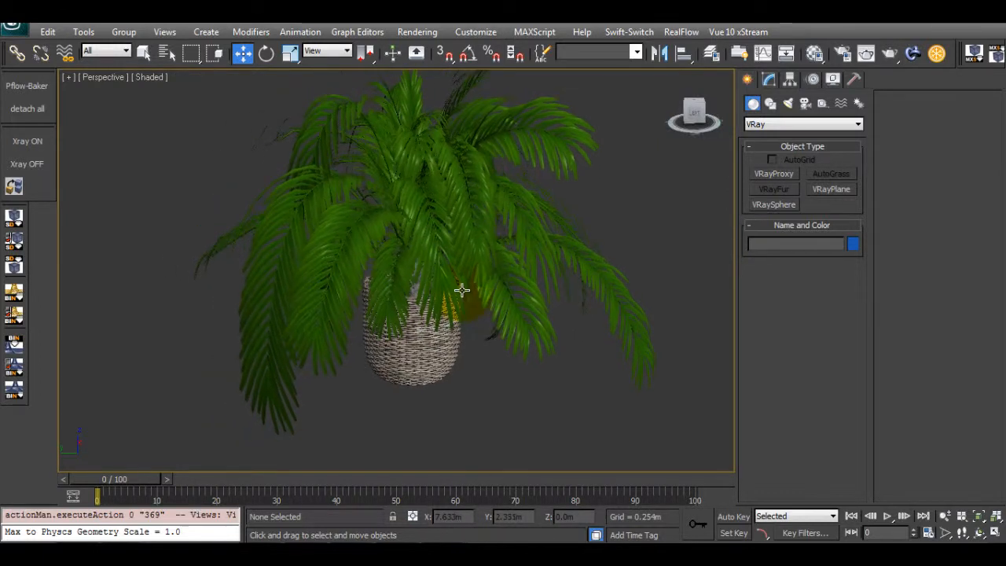
# Step: Select the woven pot and show edged faces to examine the mesh of the potted palm
pyautogui.keyDown('alt'); pyautogui.moveTo(399, 226); pyautogui.dragTo(463, 259, button='middle'); pyautogui.keyUp('alt')
pyautogui.click(402, 341)
pyautogui.click(402, 341)
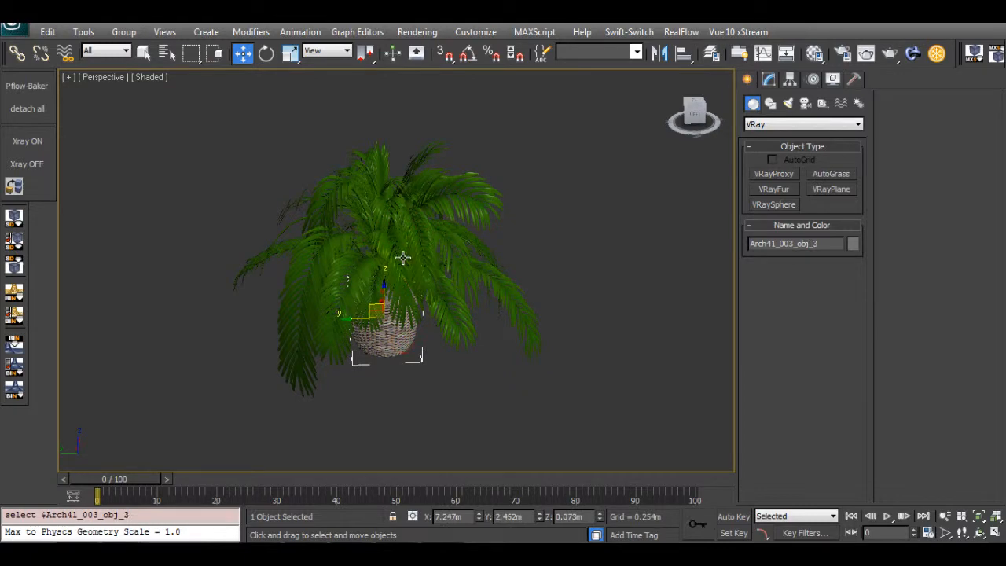
pyautogui.press('F4')
pyautogui.click(404, 242)
pyautogui.click(393, 335)
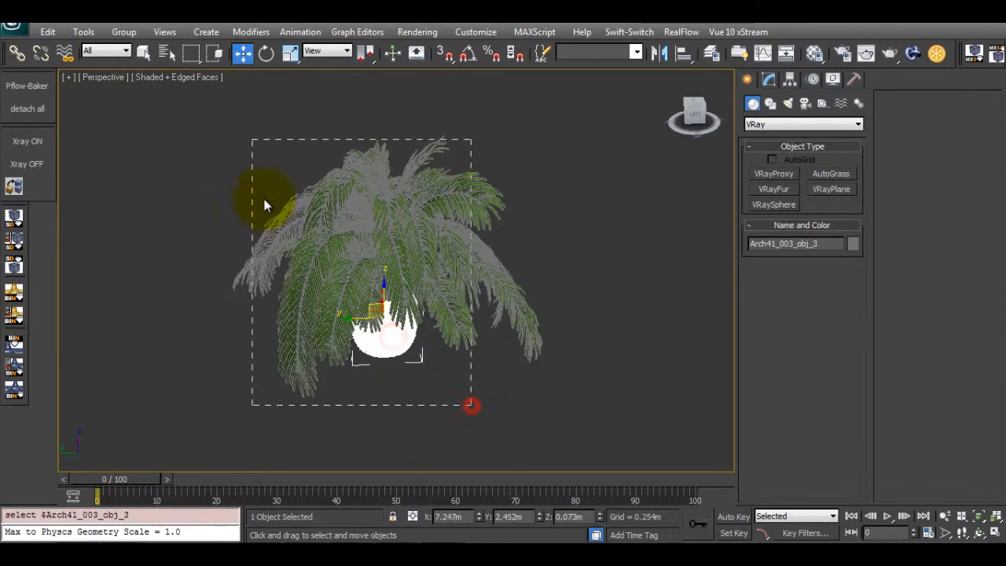
# Step: Try moving one of the palm's separate leaf objects along the Y axis, and undo the move
pyautogui.moveTo(264, 205); pyautogui.dragTo(587, 298)
pyautogui.click(401, 284)
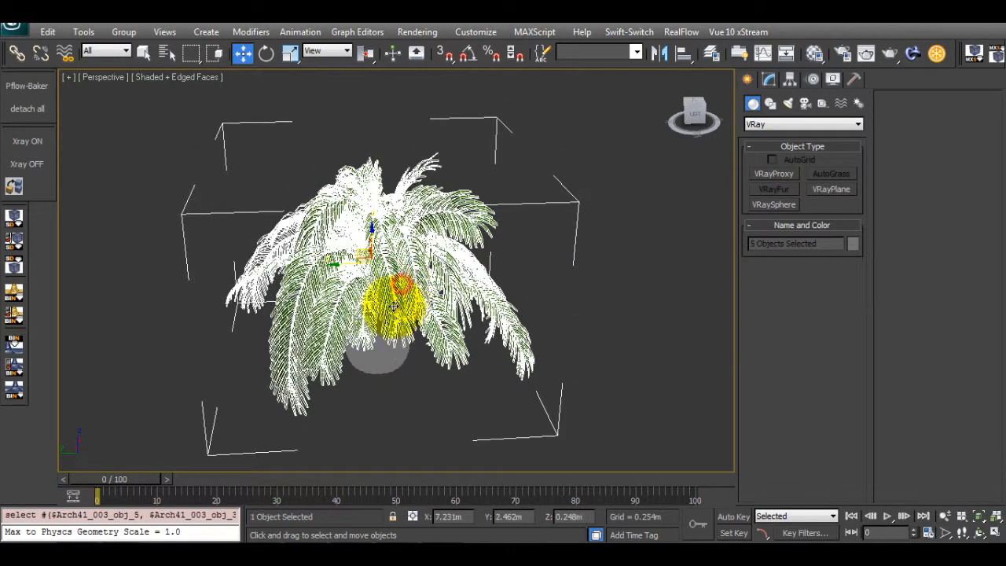
pyautogui.moveTo(341, 264); pyautogui.dragTo(86, 265)
pyautogui.hotkey('ctrl', 'z')
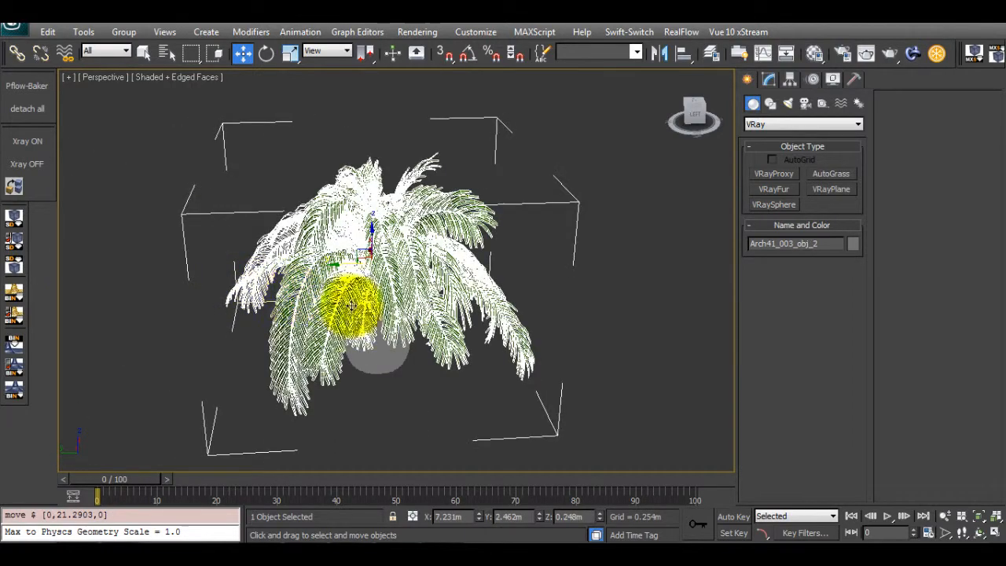
# Step: Hide the edged faces again and select all five objects of the potted palm
pyautogui.keyDown('alt'); pyautogui.moveTo(351, 306); pyautogui.dragTo(386, 258, button='middle'); pyautogui.keyUp('alt')
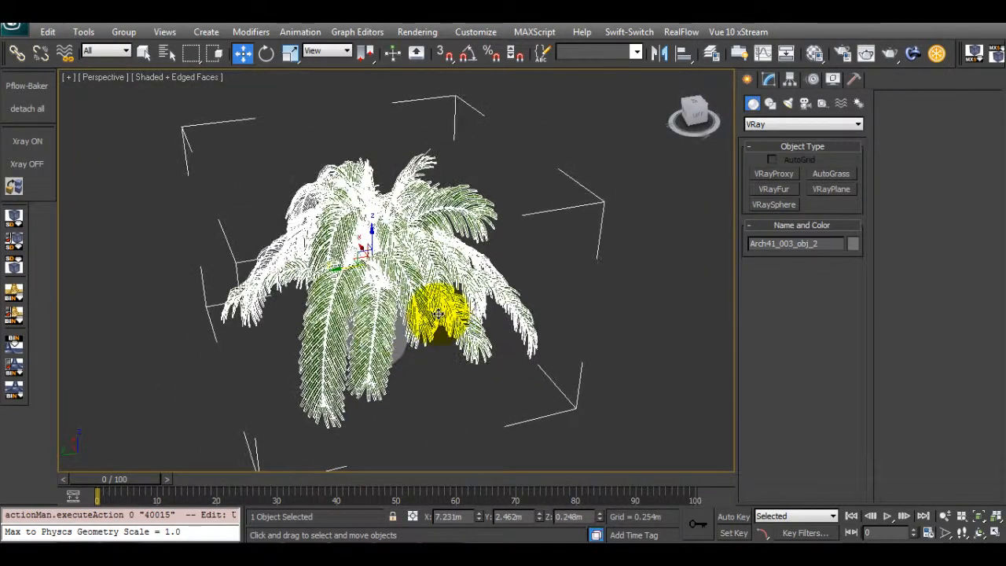
pyautogui.press('F4')
pyautogui.click(519, 288)
pyautogui.moveTo(610, 403); pyautogui.dragTo(173, 170)
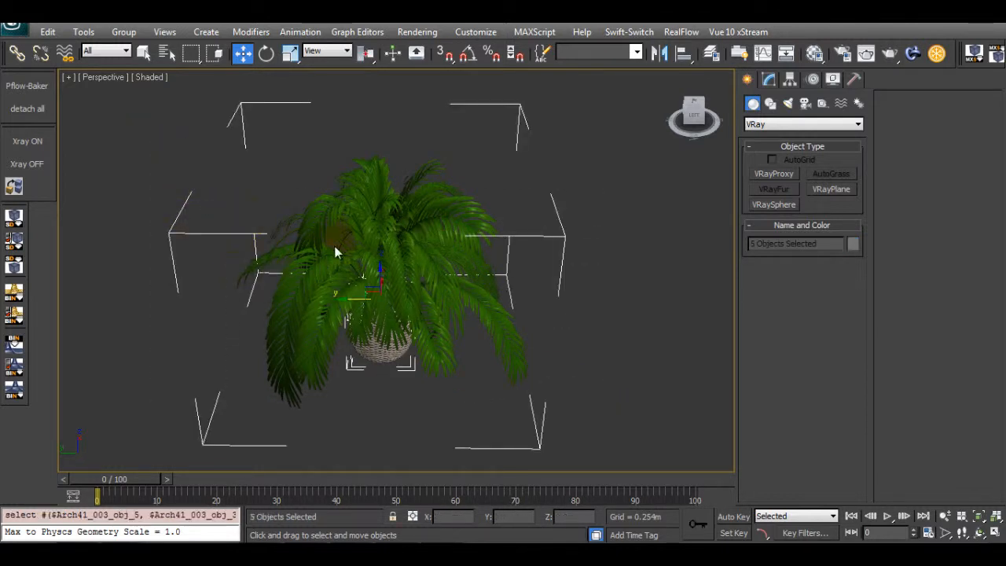
pyautogui.rightClick(435, 233)
pyautogui.click(499, 400)
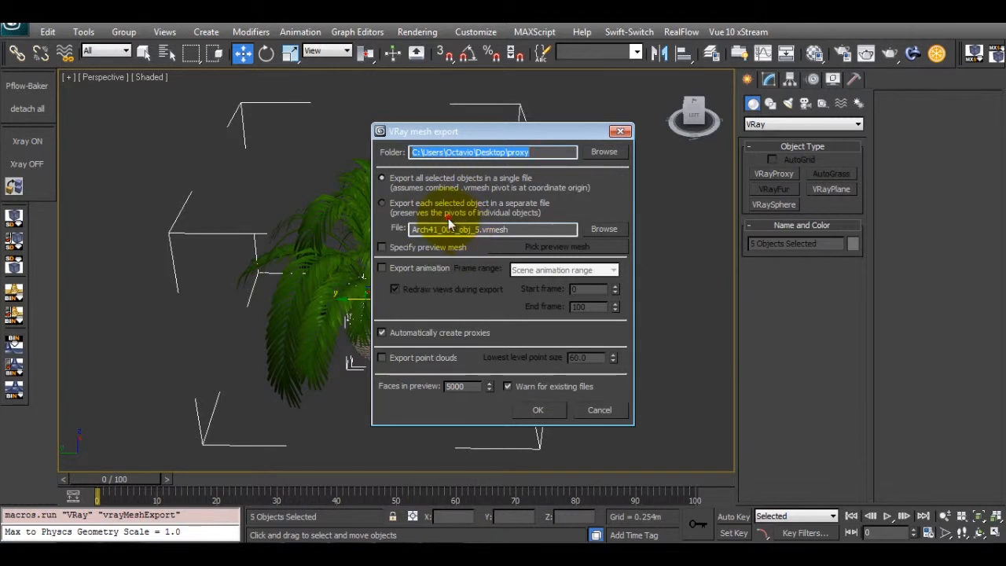
pyautogui.click(443, 211)
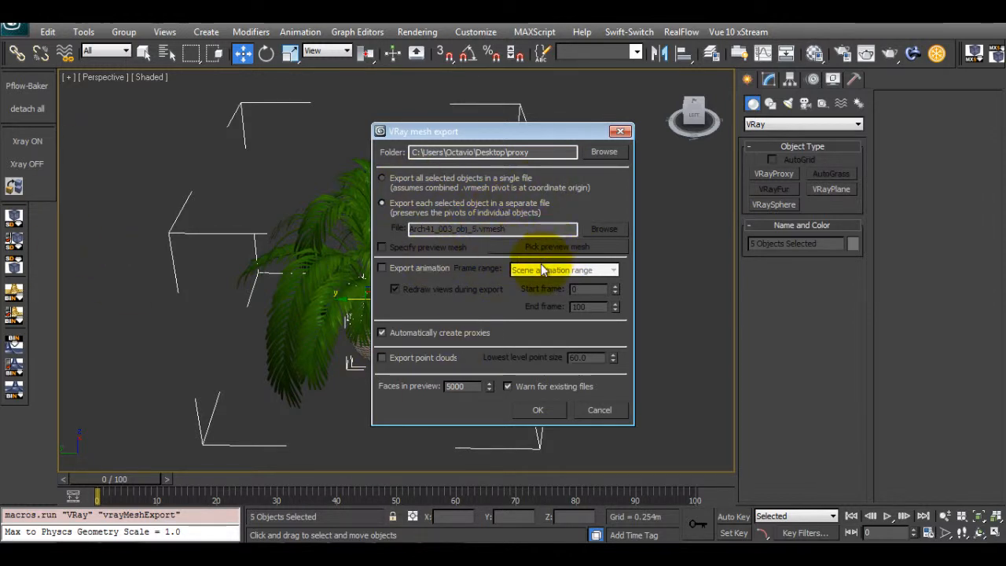
pyautogui.moveTo(470, 134); pyautogui.dragTo(724, 132)
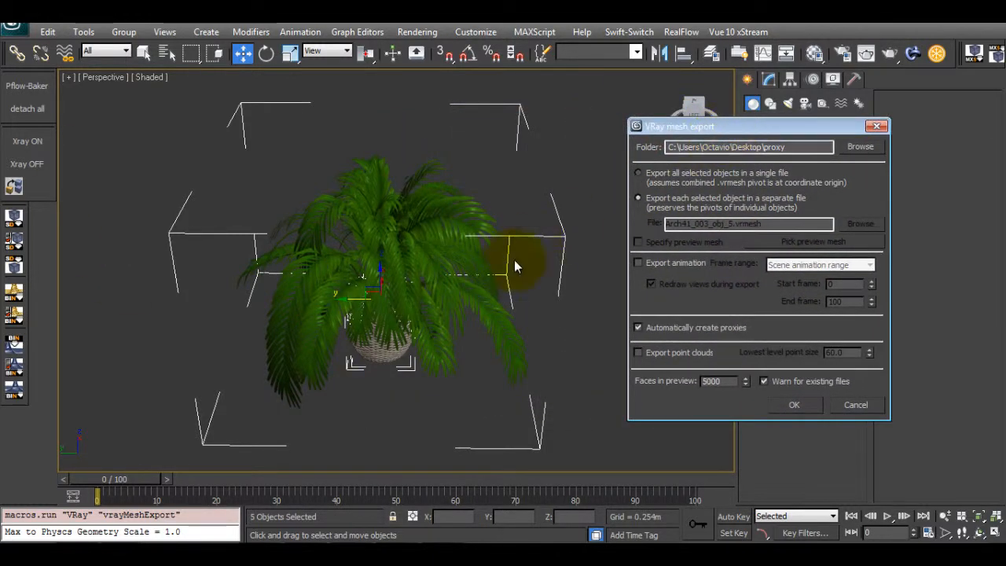
pyautogui.moveTo(471, 295); pyautogui.dragTo(436, 300, button='middle')
pyautogui.moveTo(742, 123); pyautogui.dragTo(600, 135)
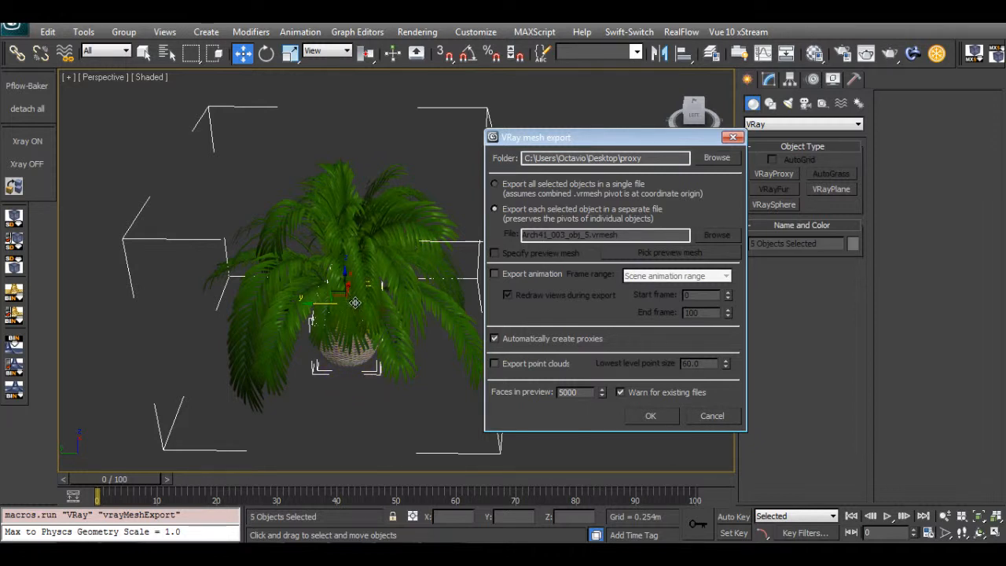
pyautogui.click(715, 415)
pyautogui.click(547, 249)
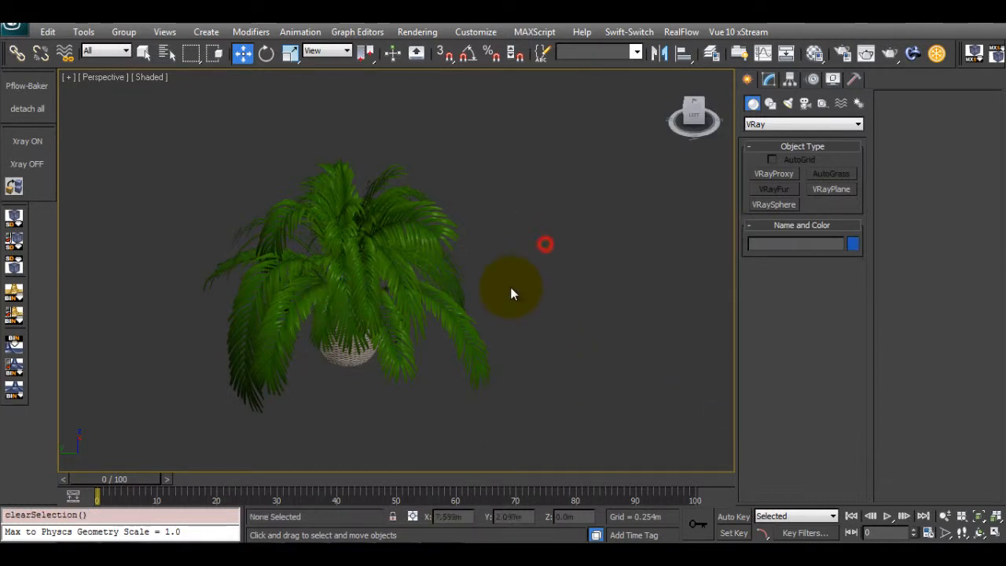
# Step: Select the woven pot and examine it up close together with the fronds hanging over it
pyautogui.click(355, 359)
pyautogui.press('z')
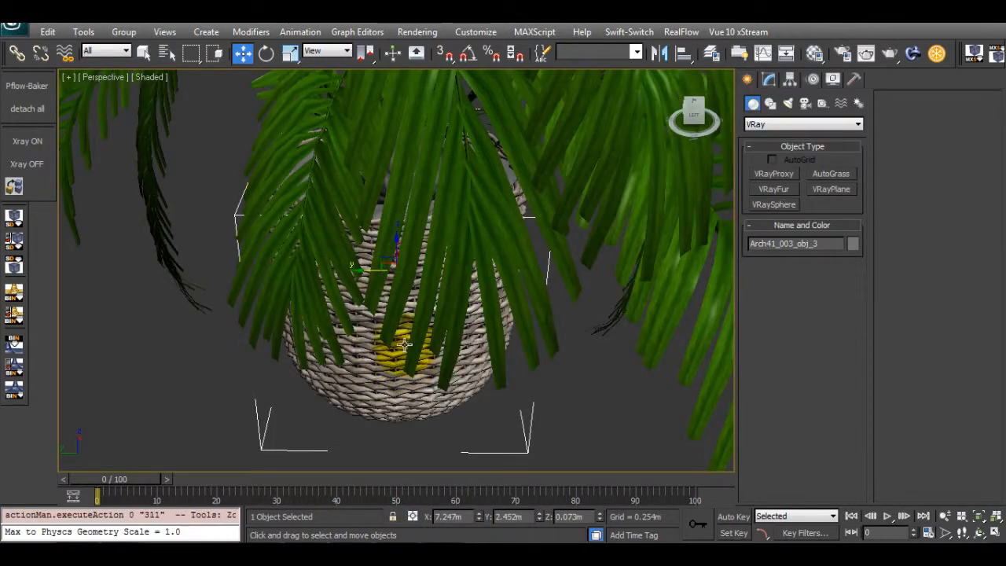
pyautogui.keyDown('alt'); pyautogui.moveTo(404, 344); pyautogui.dragTo(276, 264, button='middle'); pyautogui.keyUp('alt')
pyautogui.scroll(-3, 412, 337)
pyautogui.keyDown('alt'); pyautogui.moveTo(377, 302); pyautogui.dragTo(415, 308, button='middle'); pyautogui.keyUp('alt')
pyautogui.scroll(-4, 480, 275)
pyautogui.keyDown('alt'); pyautogui.moveTo(480, 274); pyautogui.dragTo(372, 262, button='middle'); pyautogui.keyUp('alt')
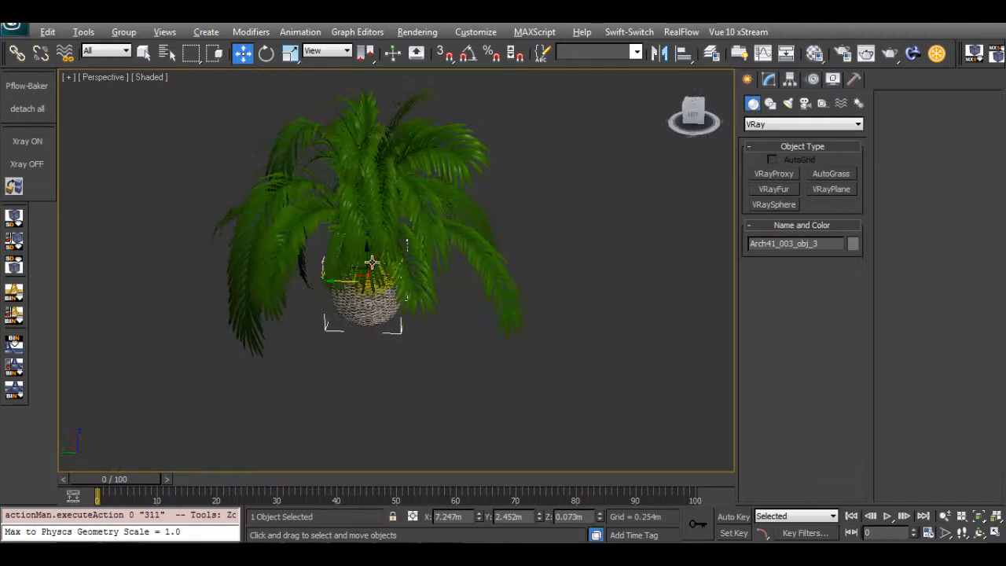
# Step: Try to attach a palm frond object to the selected pot's Editable Poly
pyautogui.click(768, 79)
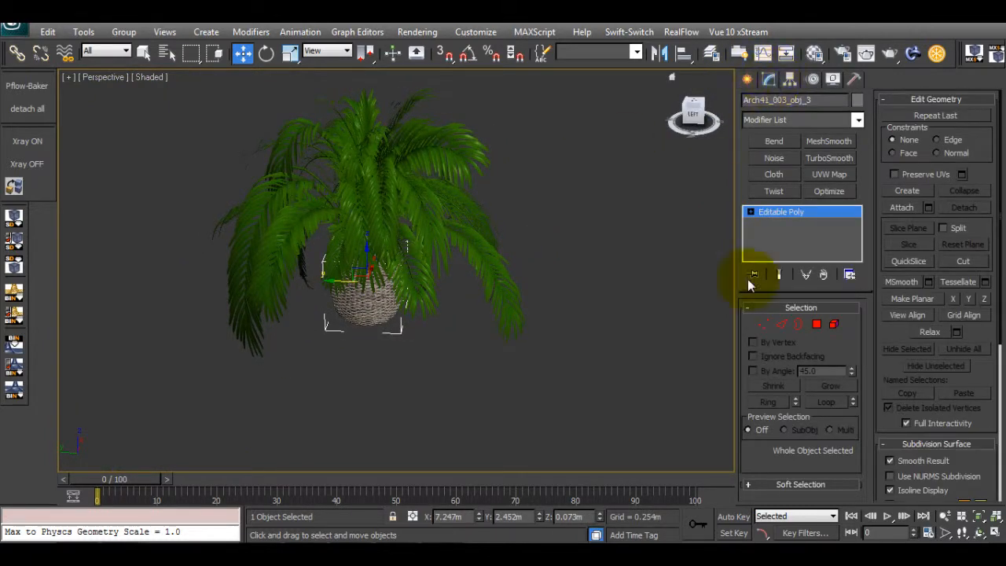
pyautogui.moveTo(486, 192); pyautogui.dragTo(461, 226, button='middle')
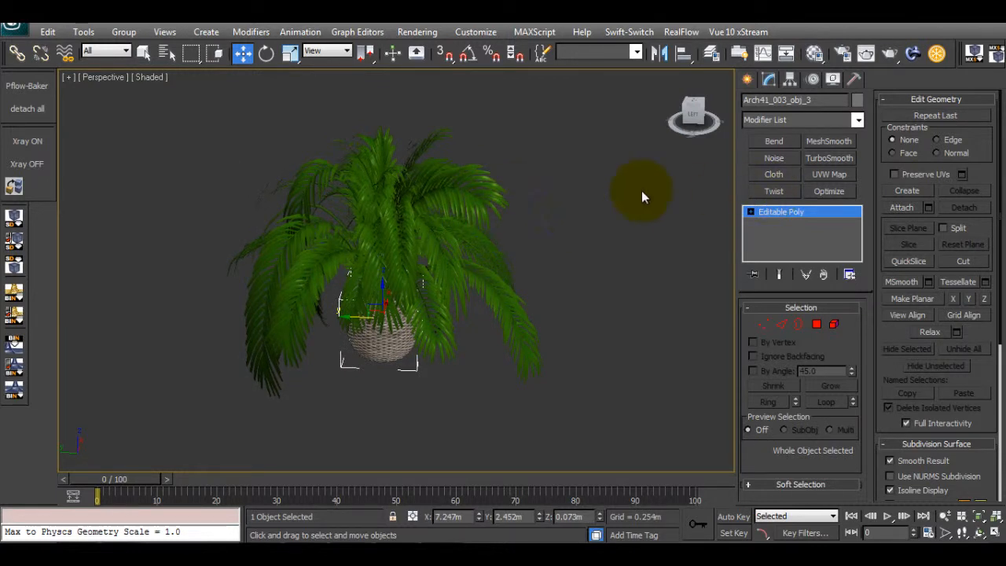
pyautogui.click(901, 209)
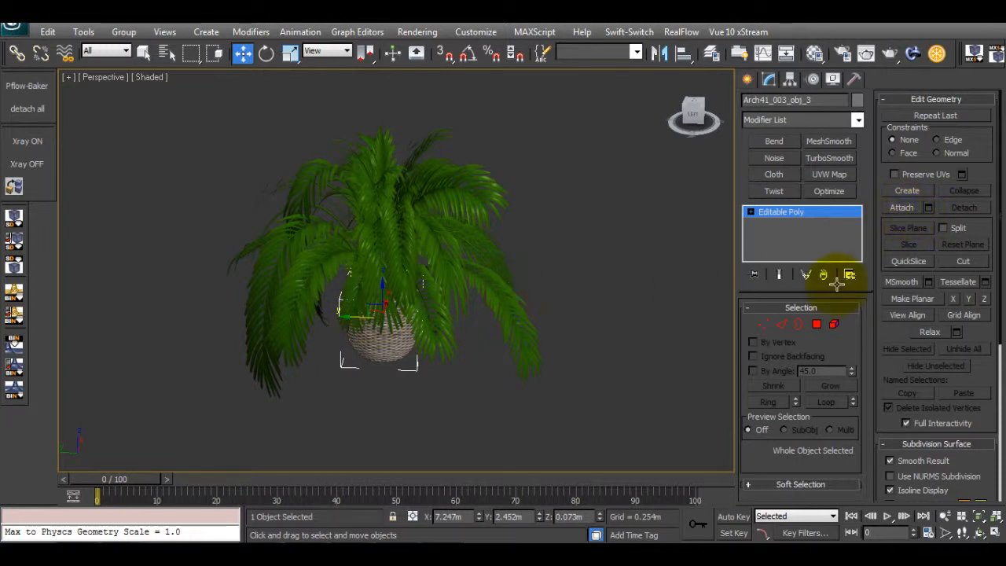
pyautogui.click(339, 289)
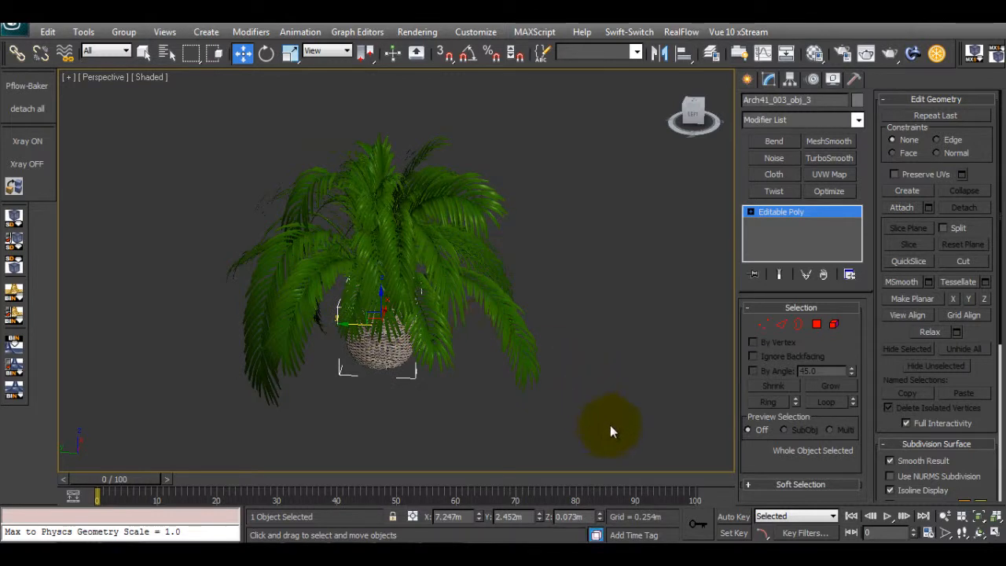
# Step: Select all five objects of the potted palm and isolate them from the rest of the scene
pyautogui.moveTo(303, 250); pyautogui.dragTo(202, 138)
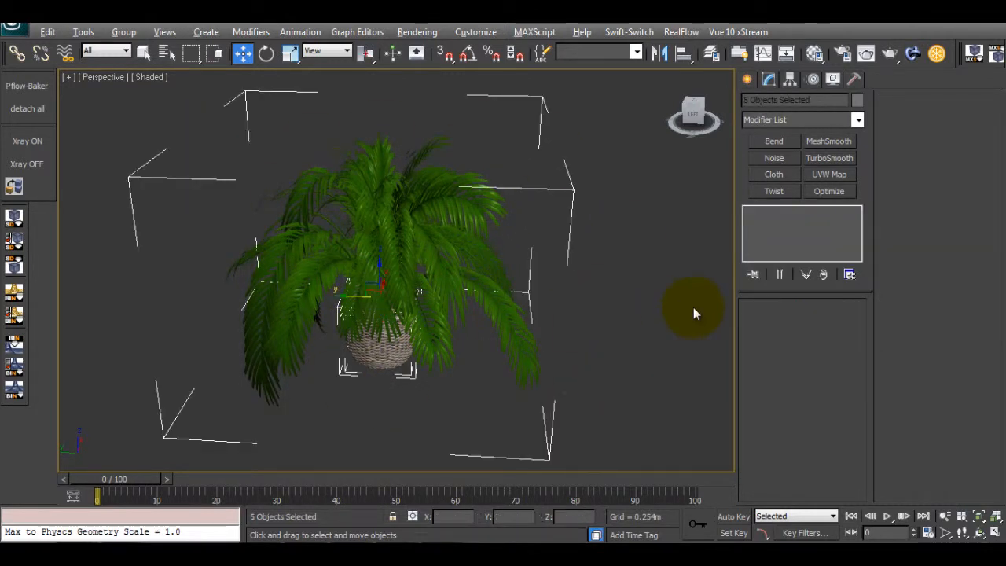
pyautogui.hotkey('alt', 'q')
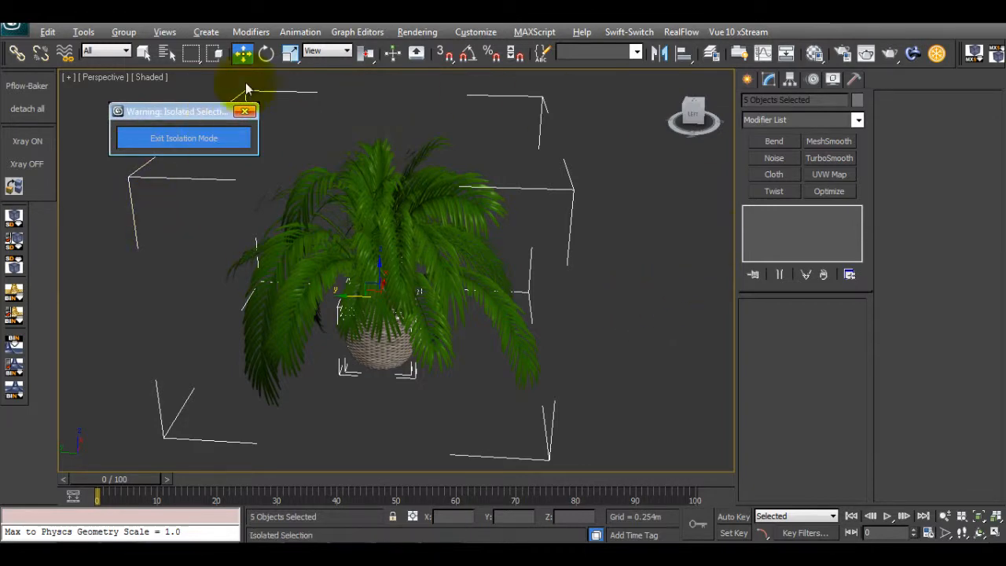
pyautogui.keyDown('alt'); pyautogui.moveTo(394, 318); pyautogui.dragTo(594, 197, button='middle'); pyautogui.keyUp('alt')
pyautogui.click(595, 177)
# Step: Attach Arch41_003_obj_1, Arch41_003_obj_2, Arch41_003_obj_4 and Arch41_003_obj_5 to the woven pot through the Attach List
pyautogui.keyDown('alt'); pyautogui.moveTo(420, 380); pyautogui.dragTo(389, 365, button='middle'); pyautogui.keyUp('alt')
pyautogui.click(403, 384)
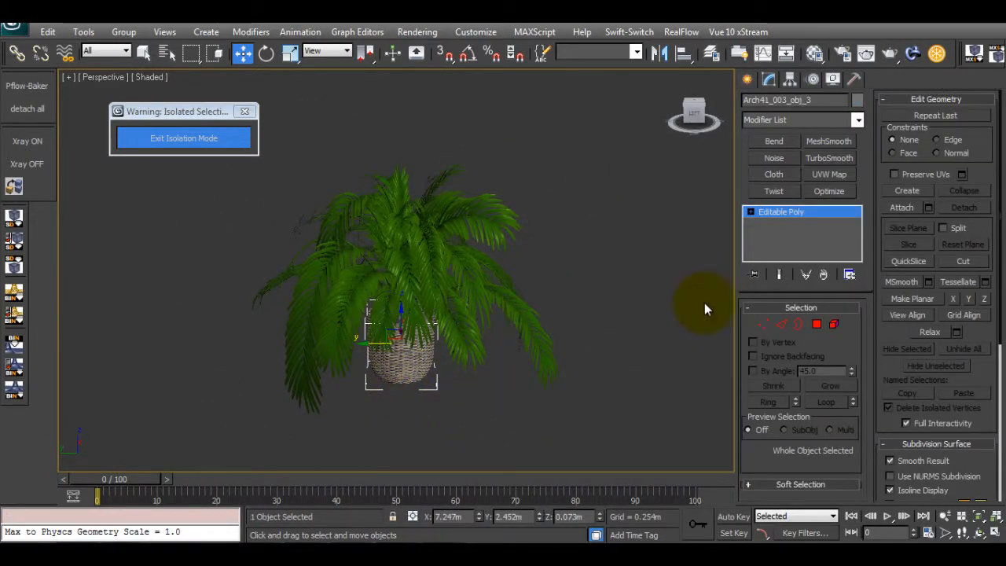
pyautogui.click(927, 210)
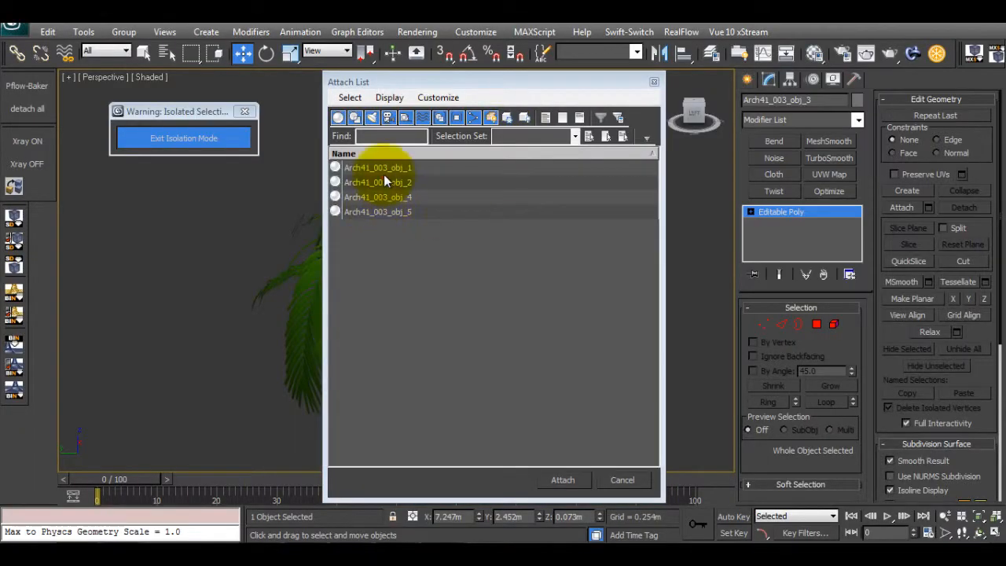
pyautogui.click(393, 167)
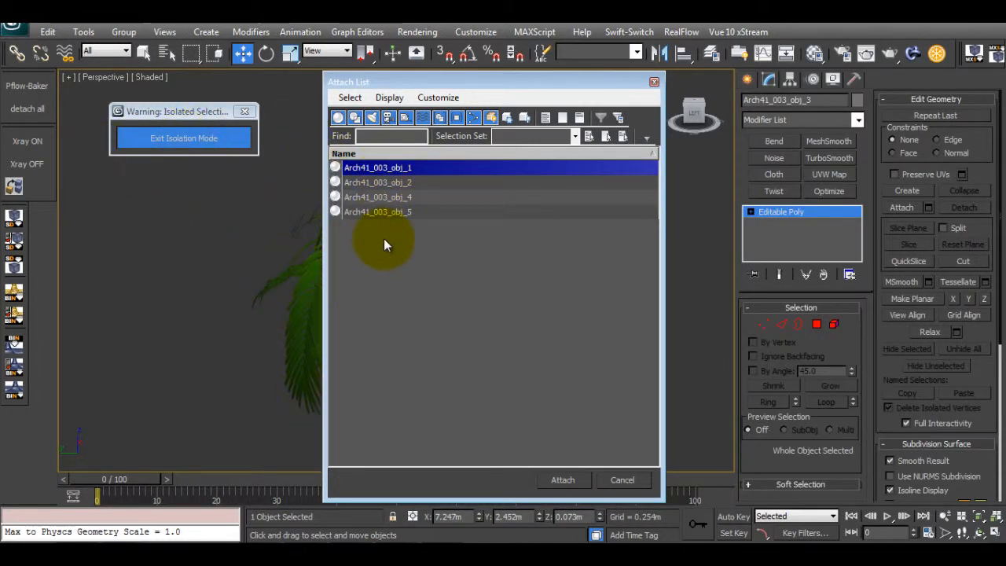
pyautogui.keyDown('shift'); pyautogui.click(421, 209); pyautogui.keyUp('shift')
pyautogui.click(561, 478)
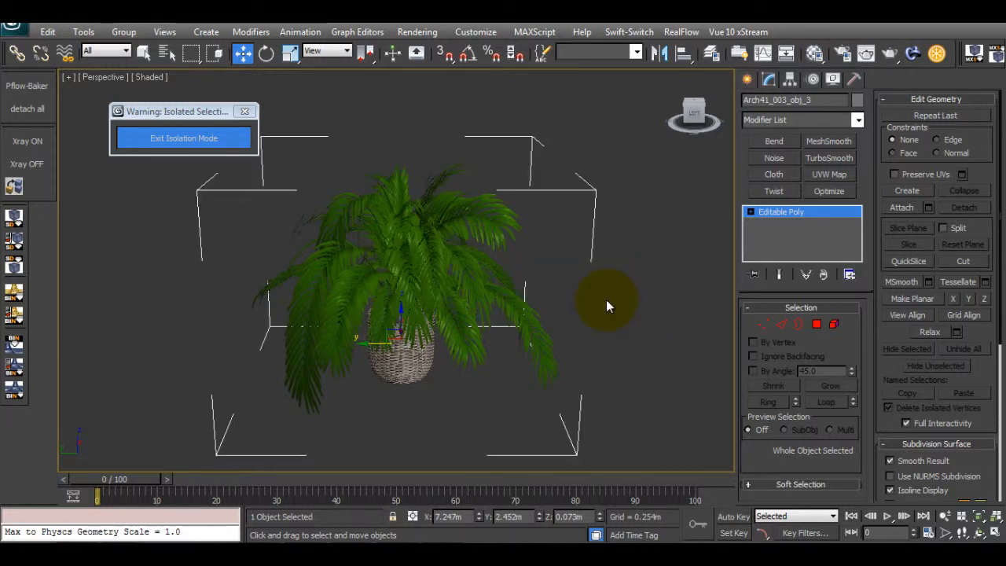
# Step: Save the scene and sample the merged plant's Multi/Sub-Object material into the 08 - Default material slot
pyautogui.moveTo(573, 276); pyautogui.dragTo(563, 261, button='middle')
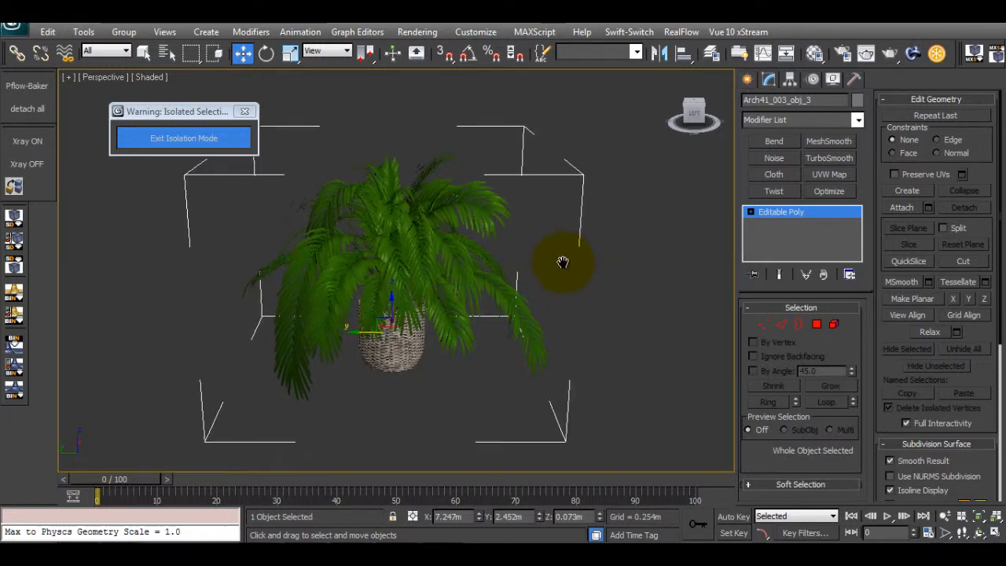
pyautogui.hotkey('ctrl', 's')
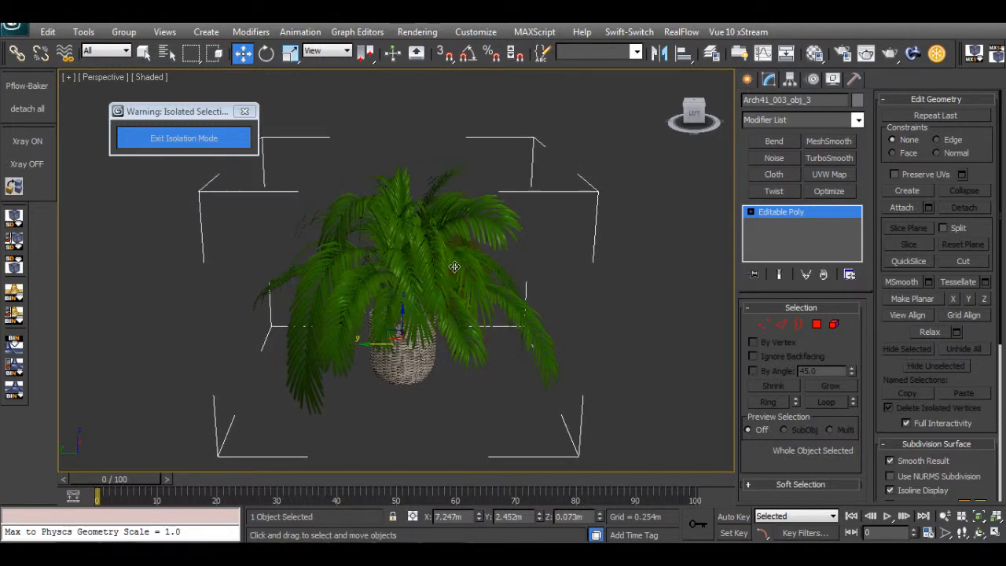
pyautogui.press('m')
pyautogui.click(706, 158)
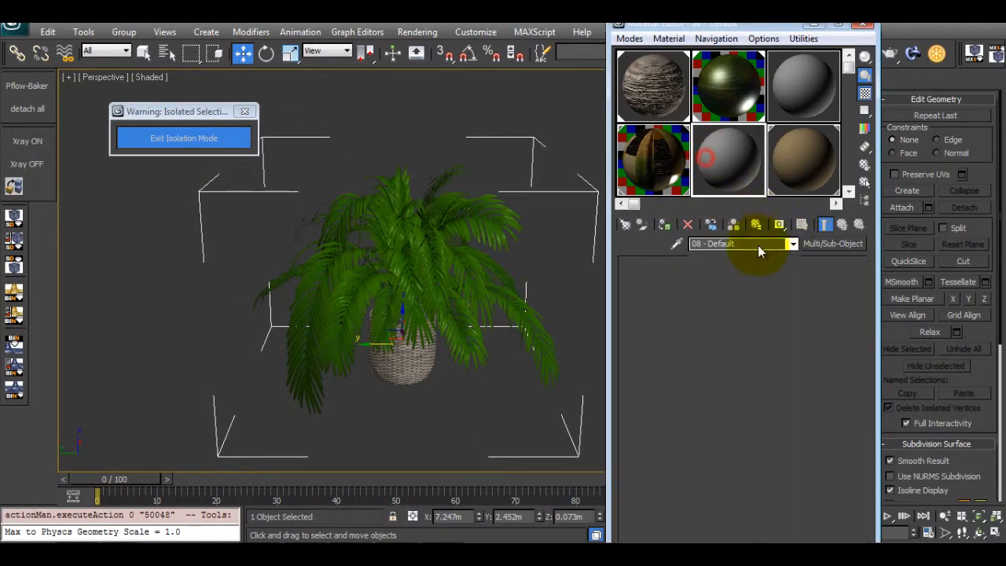
pyautogui.click(676, 244)
pyautogui.click(368, 248)
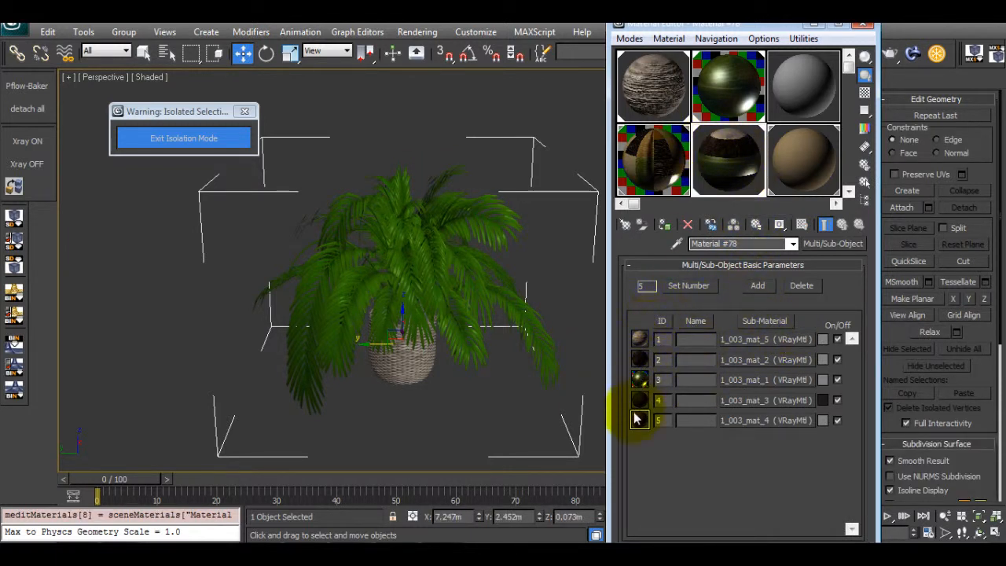
pyautogui.click(863, 25)
# Step: Exit isolation mode for the merged plant
pyautogui.keyDown('alt'); pyautogui.moveTo(539, 278); pyautogui.dragTo(612, 405, button='middle'); pyautogui.keyUp('alt')
pyautogui.keyDown('alt'); pyautogui.moveTo(324, 246); pyautogui.dragTo(320, 224, button='middle'); pyautogui.keyUp('alt')
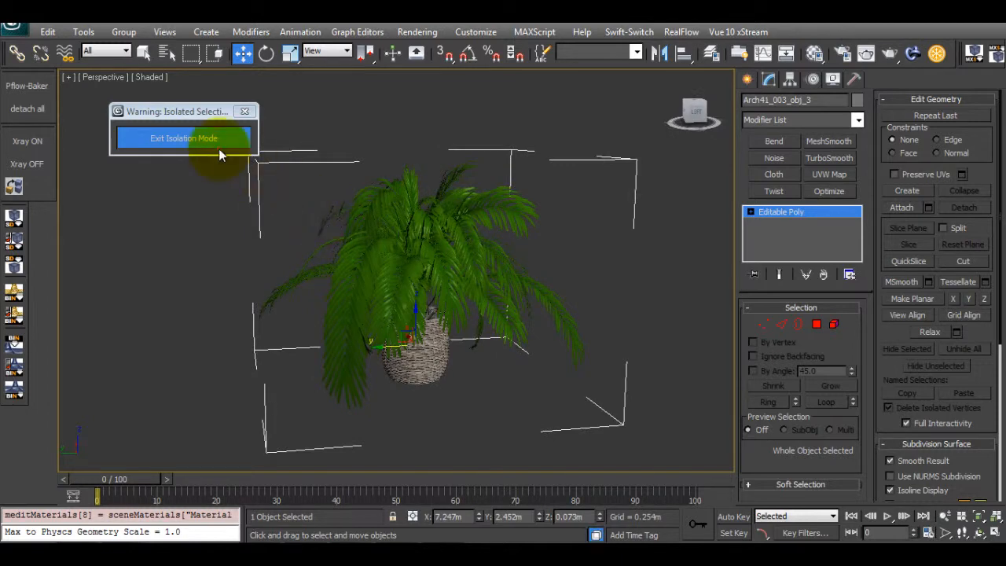
pyautogui.click(243, 110)
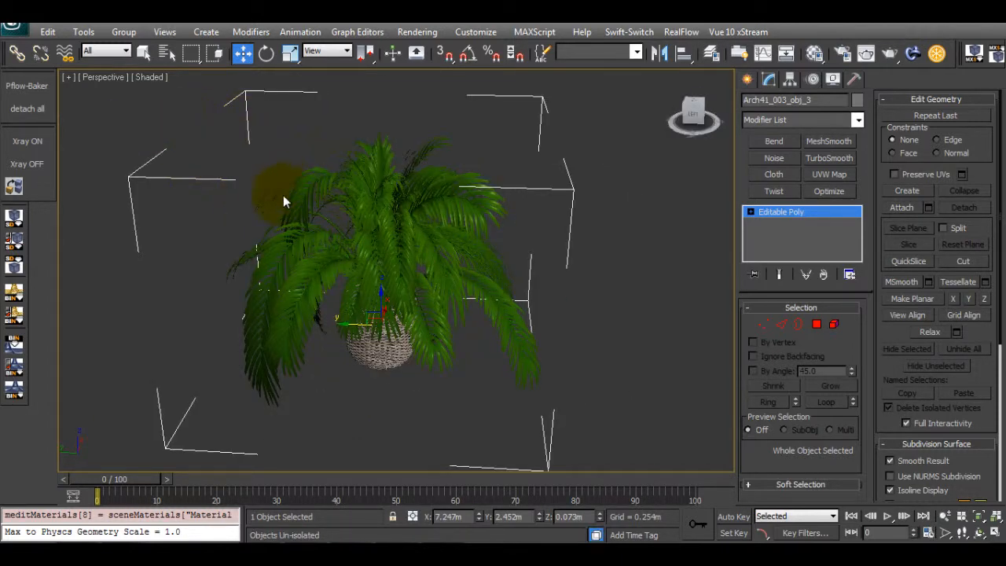
pyautogui.keyDown('alt'); pyautogui.moveTo(475, 267); pyautogui.dragTo(396, 302, button='middle'); pyautogui.keyUp('alt')
pyautogui.keyDown('alt'); pyautogui.moveTo(567, 304); pyautogui.dragTo(437, 307, button='middle'); pyautogui.keyUp('alt')
pyautogui.press('z')
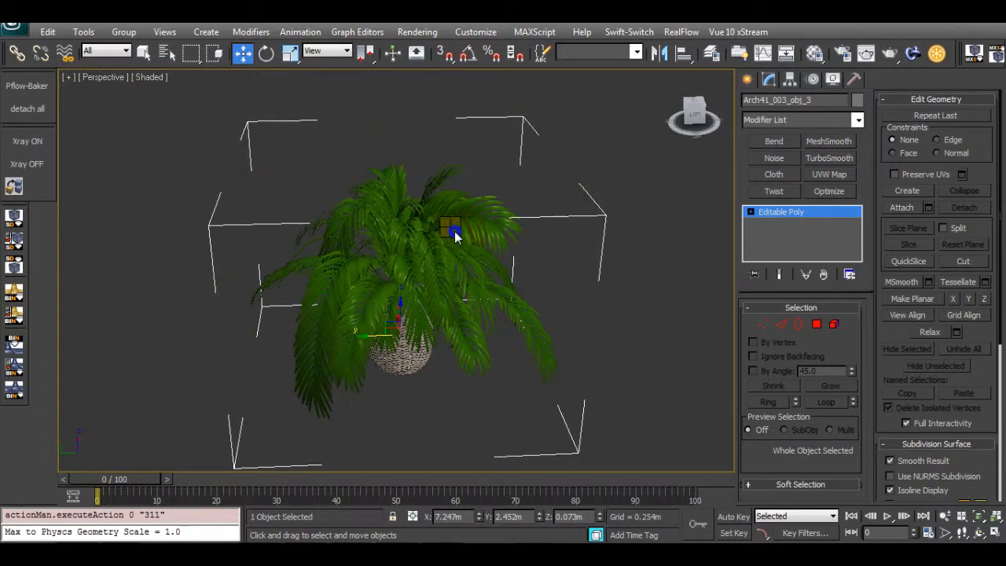
# Step: Export the merged plant as a single V-Ray mesh file, Arch41_003_obj_3.vrmesh, with automatic proxy creation and 5000 preview faces
pyautogui.rightClick(452, 230)
pyautogui.click(503, 399)
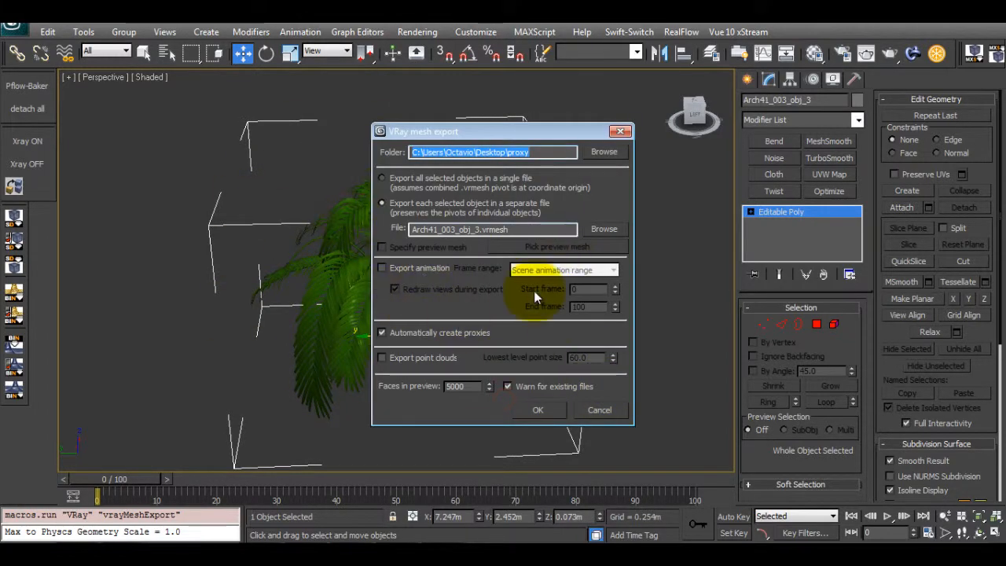
pyautogui.click(441, 183)
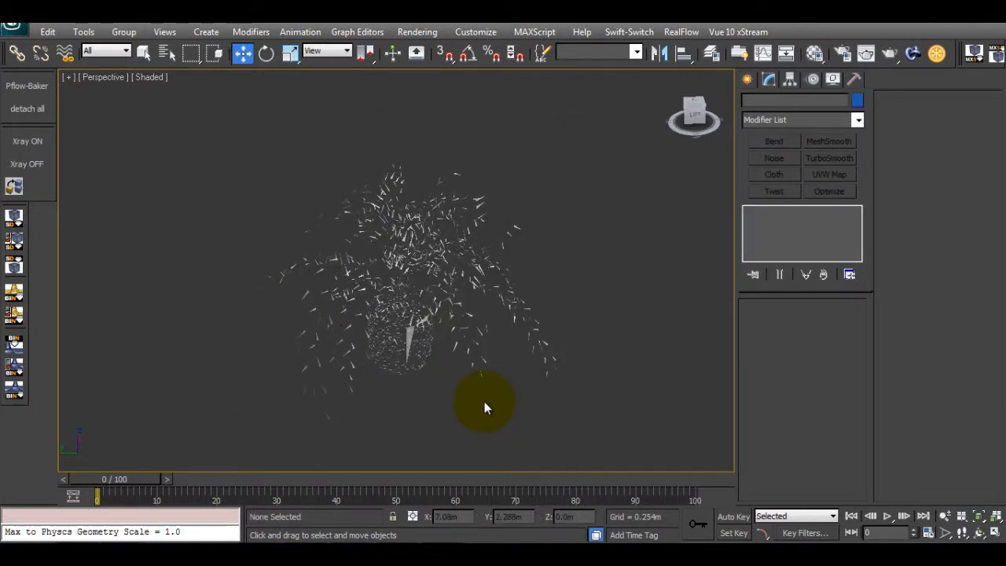
pyautogui.keyDown('alt'); pyautogui.moveTo(473, 305); pyautogui.dragTo(429, 270, button='middle'); pyautogui.keyUp('alt')
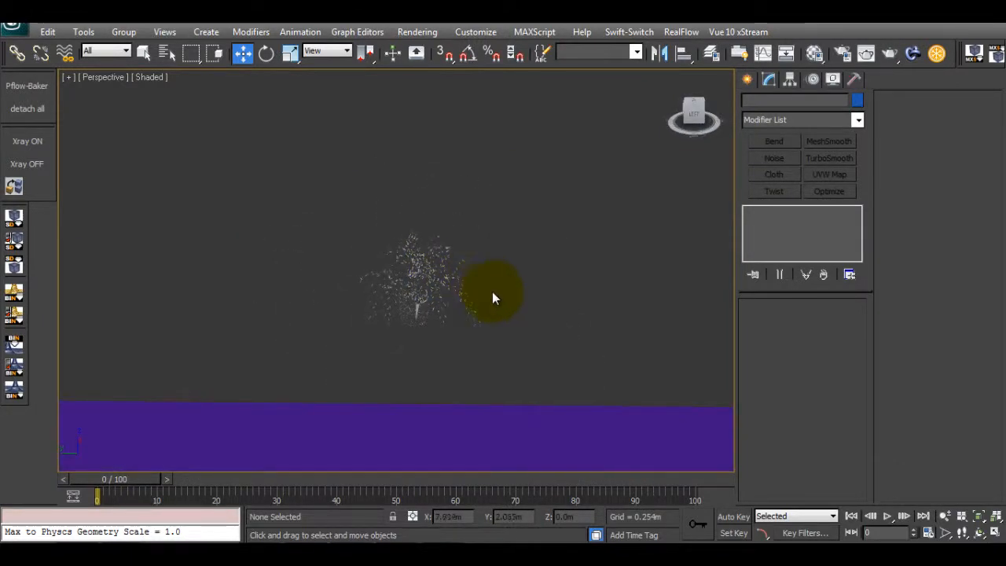
# Step: Undo the proxy conversion of the merged plant and clone it as one Copy along the Y axis at Y about 1.65 m
pyautogui.hotkey('ctrl', 'z')
pyautogui.moveTo(478, 260); pyautogui.dragTo(445, 269, button='middle')
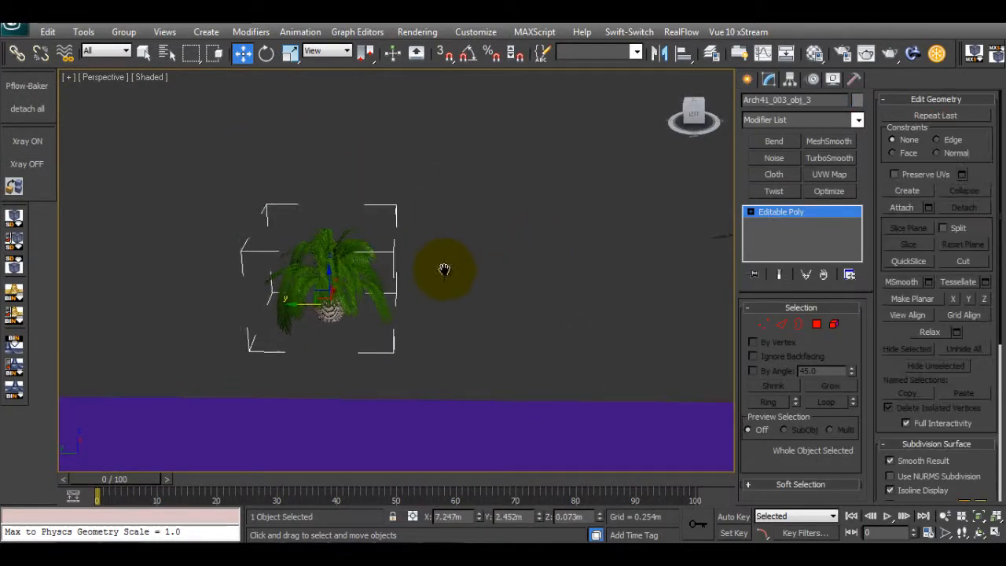
pyautogui.keyDown('shift'); pyautogui.moveTo(269, 303); pyautogui.dragTo(477, 308); pyautogui.keyUp('shift')
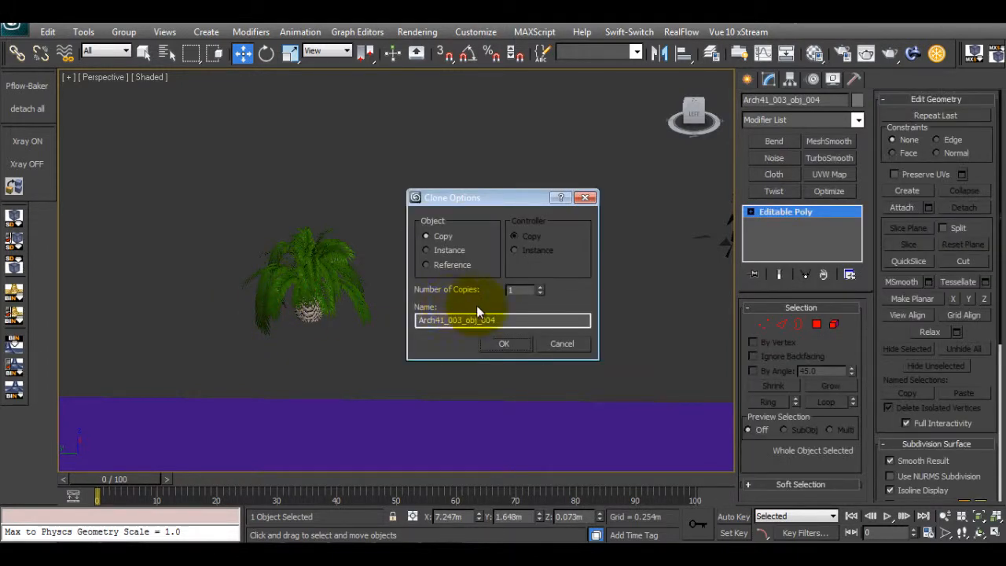
pyautogui.click(505, 343)
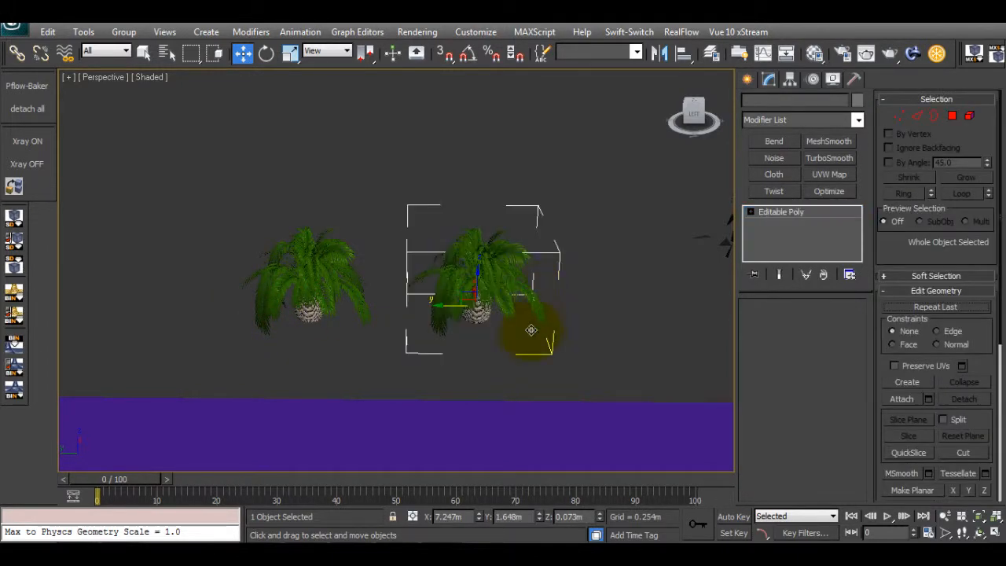
# Step: Convert the cloned plant to an Editable Mesh
pyautogui.rightClick(507, 283)
pyautogui.moveTo(593, 411)
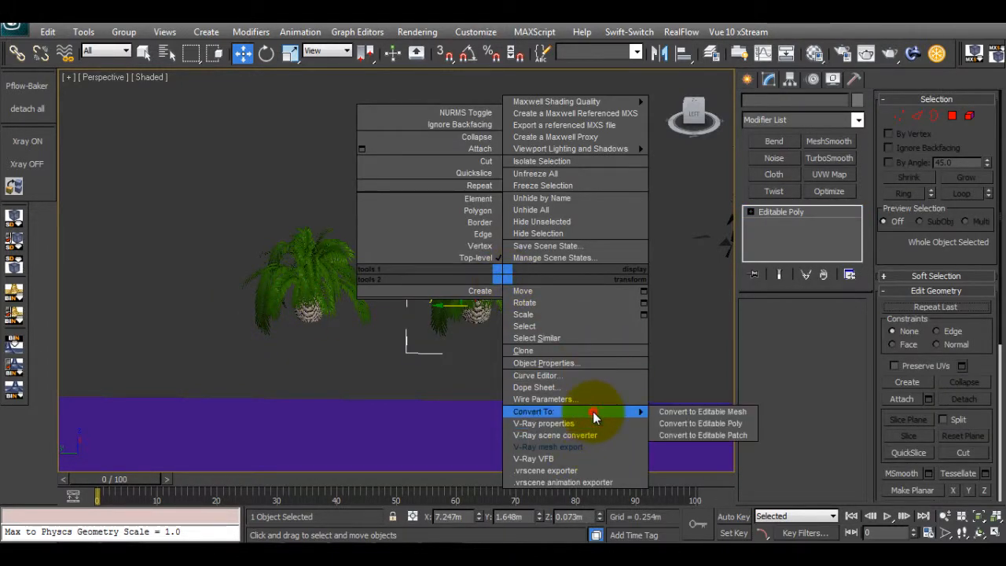
pyautogui.click(720, 415)
# Step: Export the cloned plant as a single V-Ray mesh file, Arch41_003_obj_004.vrmesh, with automatic proxy creation and 5000 preview faces
pyautogui.scroll(3, 464, 295)
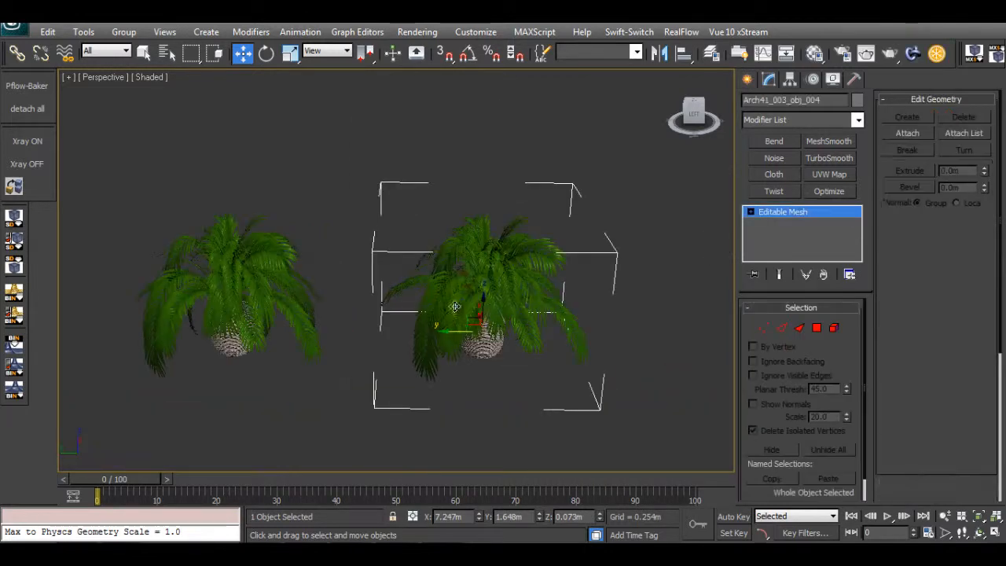
pyautogui.rightClick(459, 296)
pyautogui.click(510, 468)
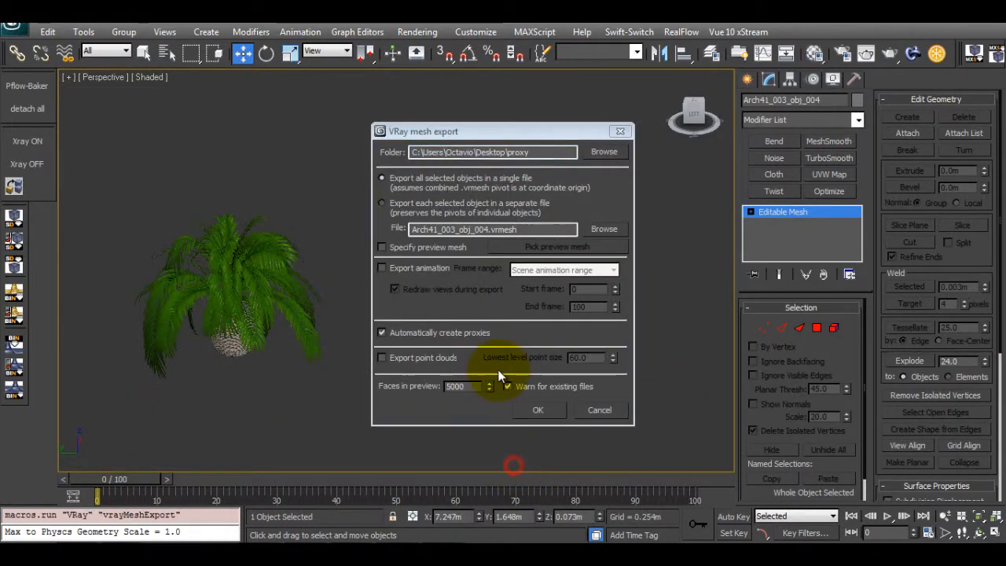
pyautogui.click(543, 409)
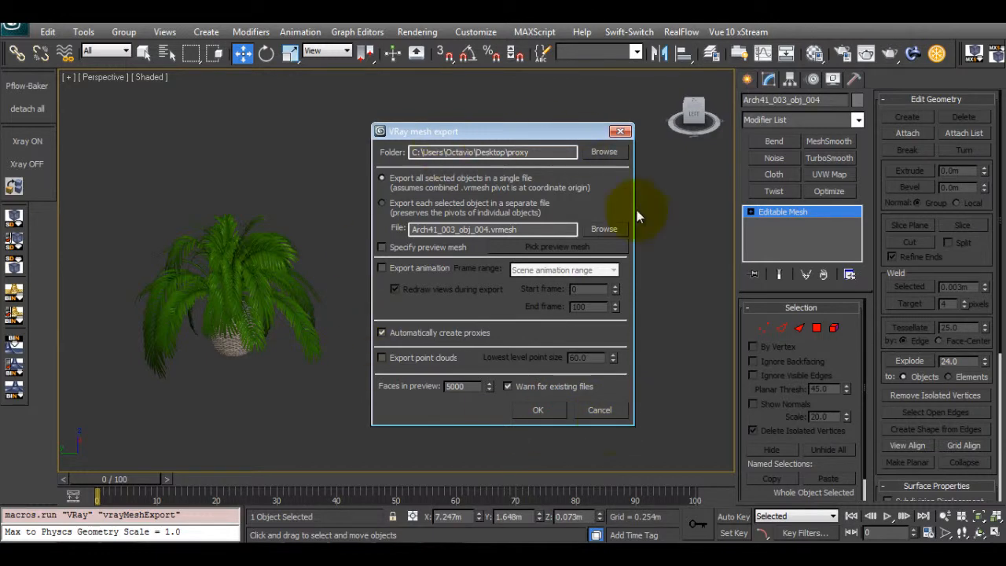
pyautogui.click(539, 412)
pyautogui.moveTo(532, 255); pyautogui.dragTo(440, 328, button='middle')
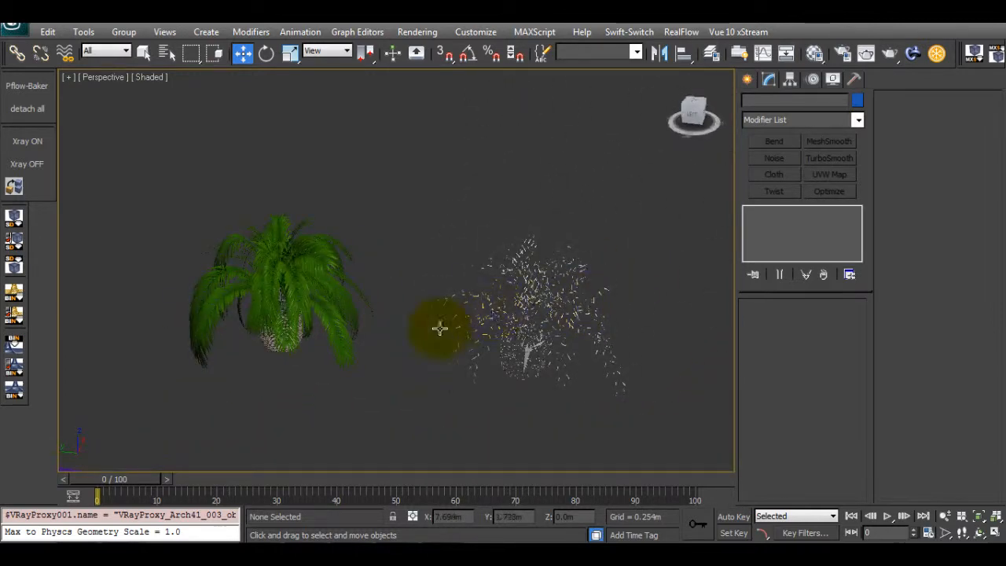
# Step: View the V-Ray object properties of the original merged plant and close them without changes
pyautogui.moveTo(384, 300); pyautogui.dragTo(450, 301, button='middle')
pyautogui.click(350, 281)
pyautogui.rightClick(348, 277)
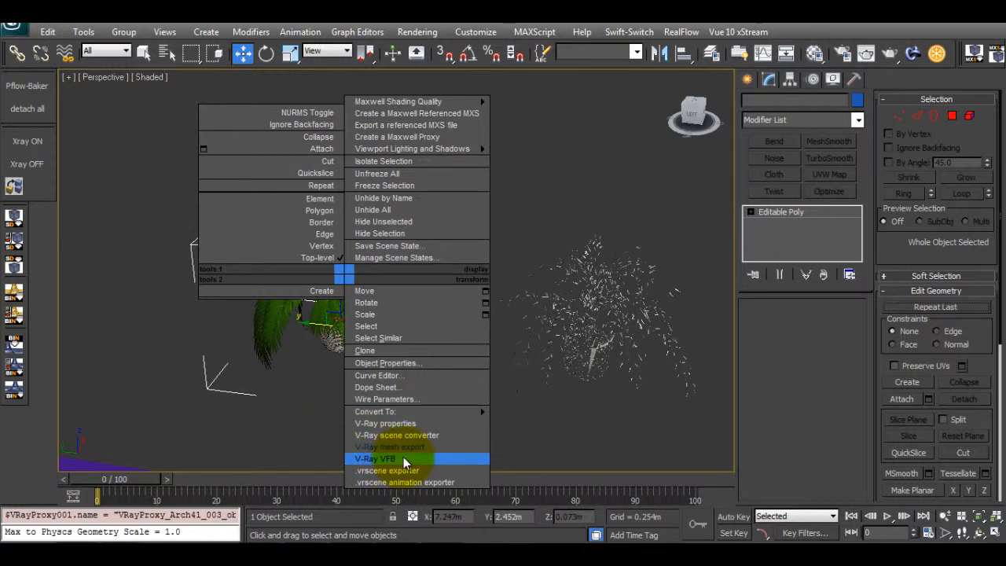
pyautogui.click(440, 421)
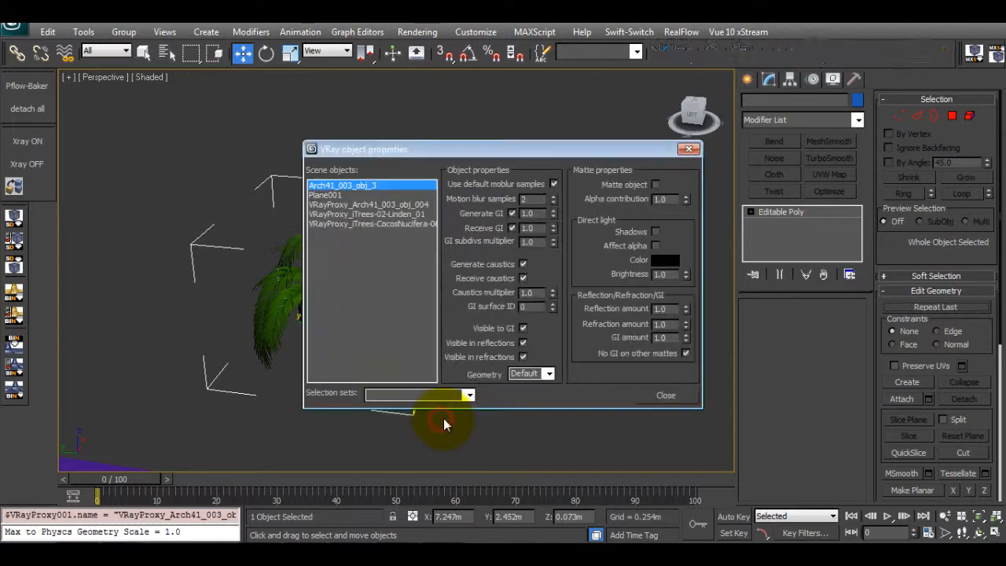
pyautogui.click(666, 397)
pyautogui.click(659, 384)
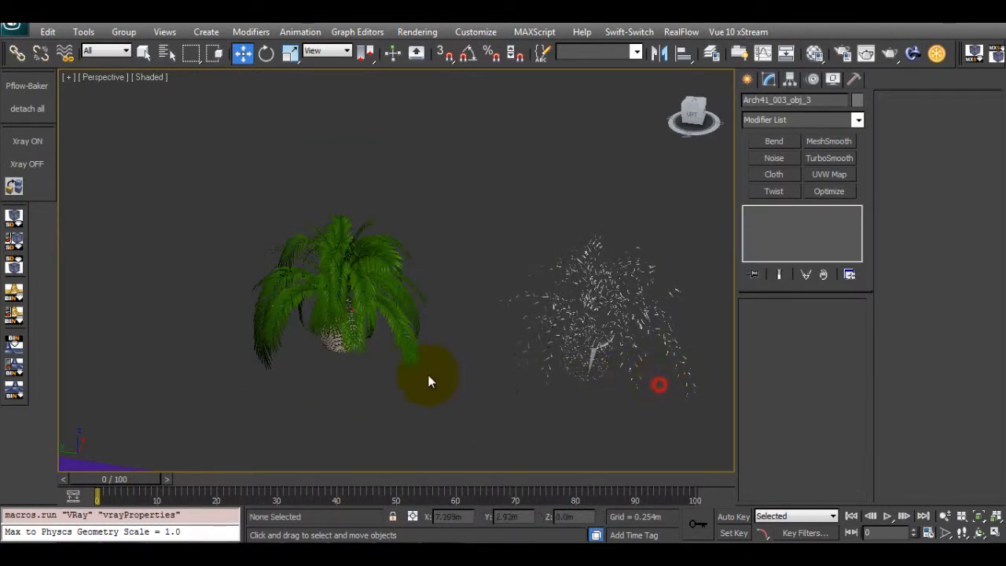
# Step: Examine the original plant's V-Ray export option and compare the plant with its proxy from several angles
pyautogui.click(340, 296)
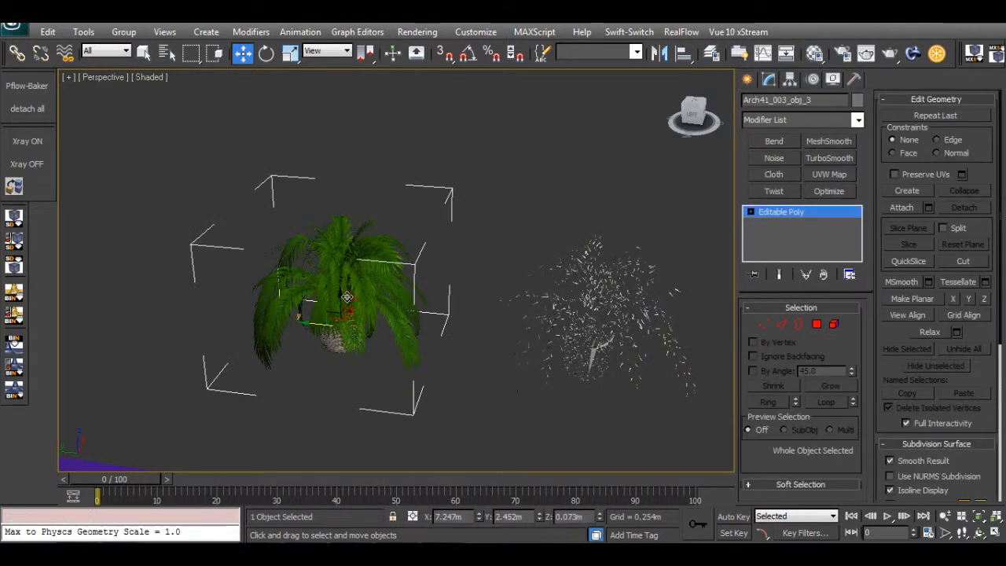
pyautogui.rightClick(343, 294)
pyautogui.moveTo(416, 432)
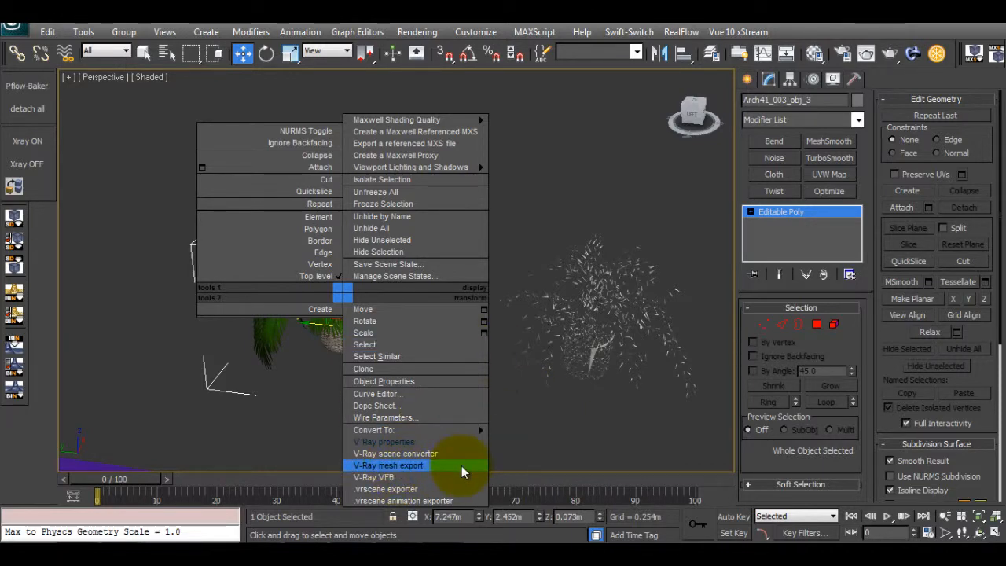
pyautogui.click(532, 137)
pyautogui.keyDown('alt'); pyautogui.moveTo(437, 335); pyautogui.dragTo(461, 355, button='middle'); pyautogui.keyUp('alt')
pyautogui.click(461, 354)
pyautogui.scroll(-4, 551, 224)
pyautogui.moveTo(515, 242); pyautogui.dragTo(450, 275, button='middle')
pyautogui.click(293, 367)
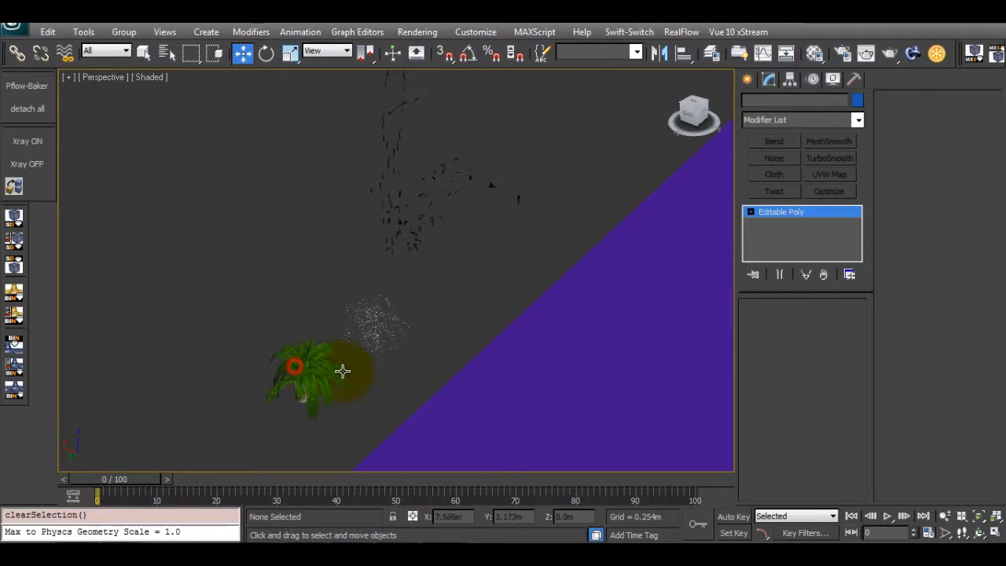
pyautogui.press('z')
pyautogui.keyDown('alt'); pyautogui.moveTo(436, 372); pyautogui.dragTo(496, 326, button='middle'); pyautogui.keyUp('alt')
pyautogui.moveTo(659, 297); pyautogui.dragTo(559, 336, button='middle')
pyautogui.moveTo(559, 336); pyautogui.dragTo(411, 289, button='middle')
pyautogui.click(413, 447)
pyautogui.keyDown('alt'); pyautogui.moveTo(381, 327); pyautogui.dragTo(417, 312, button='middle'); pyautogui.keyUp('alt')
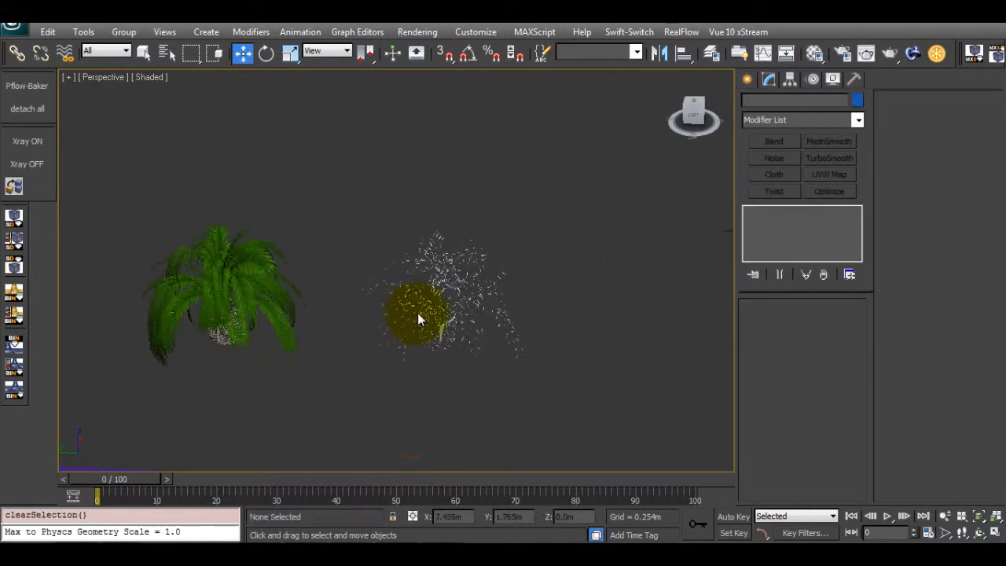
# Step: Sample the proxy plant's Multi/Sub-Object material into the first material slot
pyautogui.press('m')
pyautogui.click(668, 102)
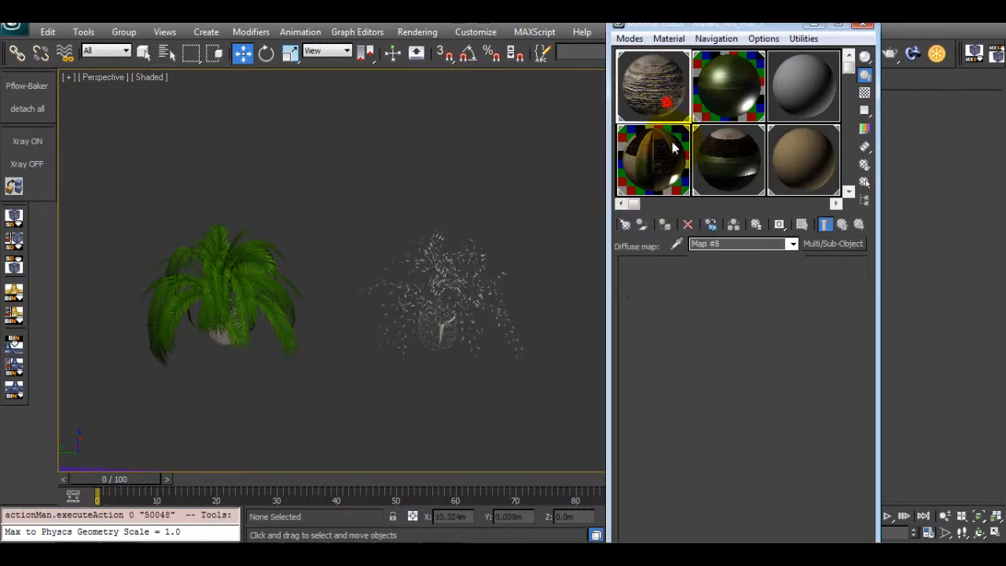
pyautogui.click(675, 245)
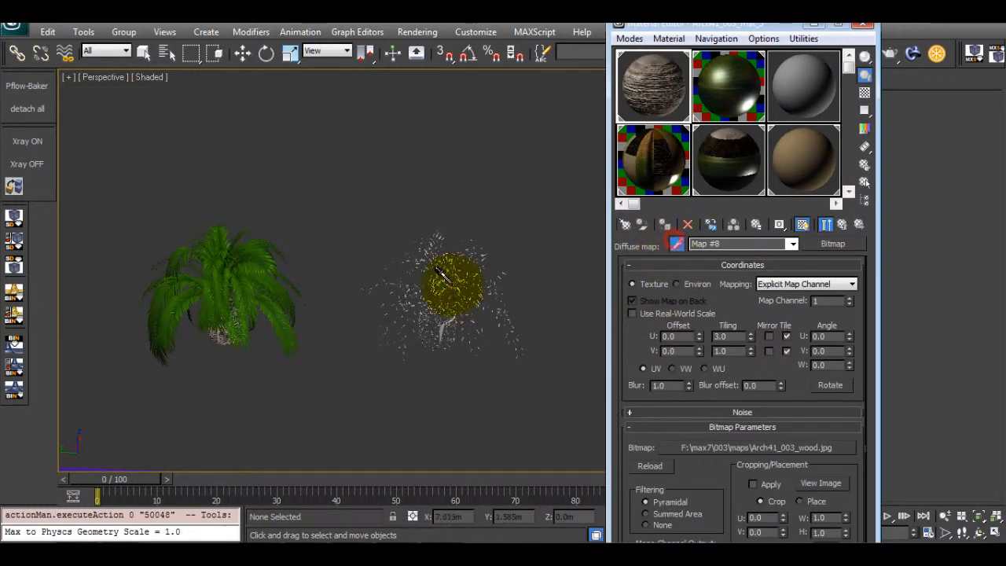
pyautogui.click(449, 263)
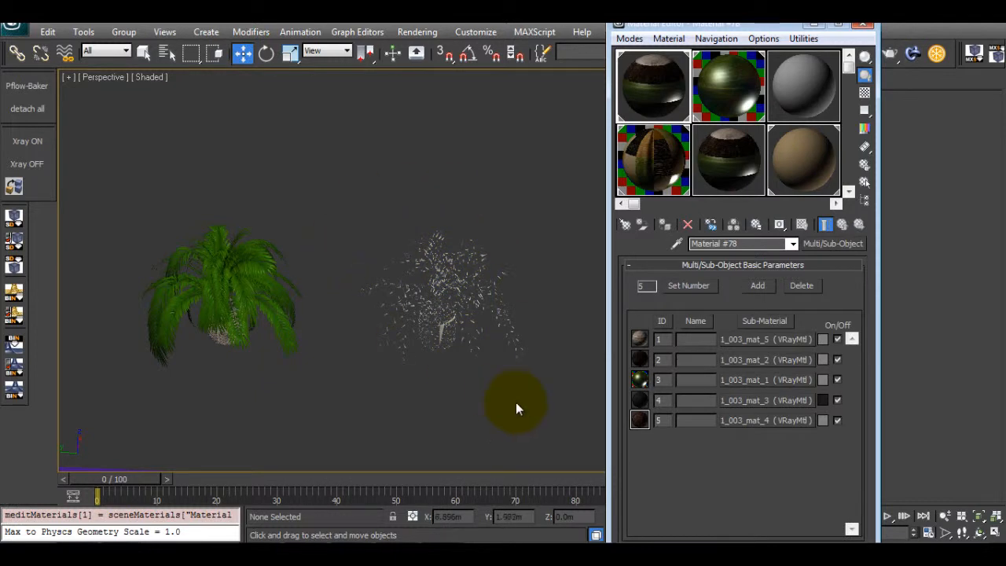
# Step: Show edged faces and compare the original plant and its proxy with the sub-materials of Material #78
pyautogui.click(416, 261)
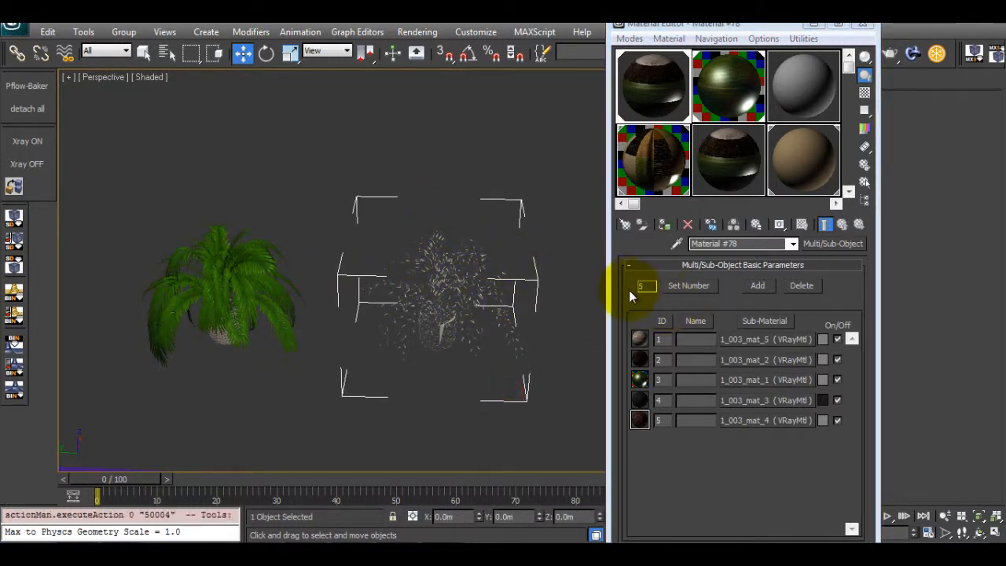
pyautogui.press('F4')
pyautogui.click(568, 279)
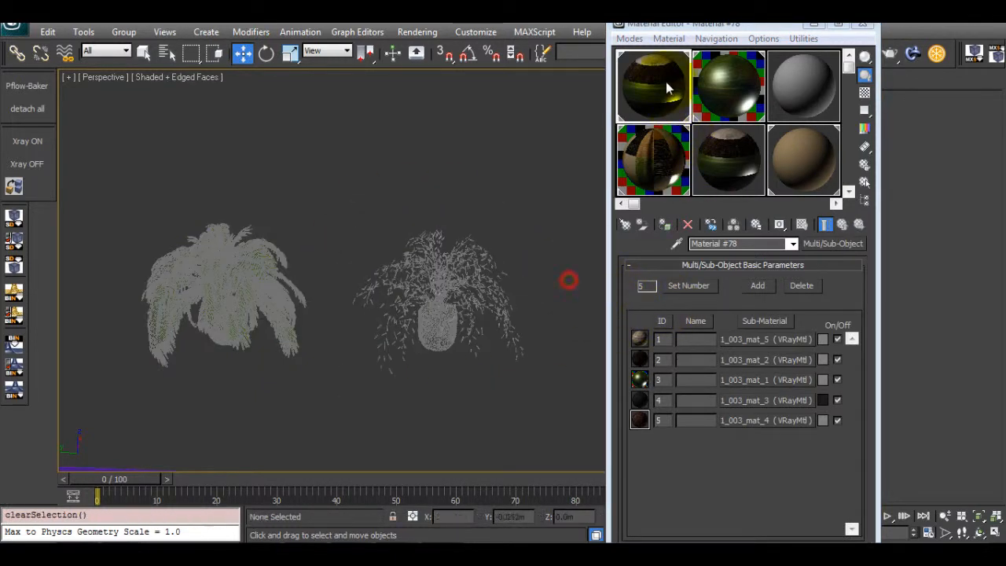
pyautogui.click(667, 89)
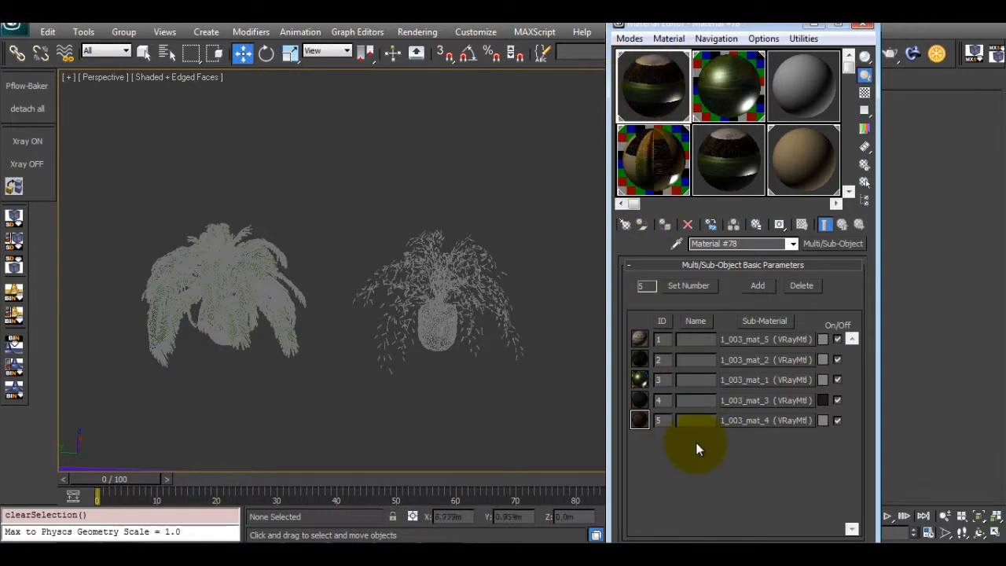
pyautogui.click(220, 259)
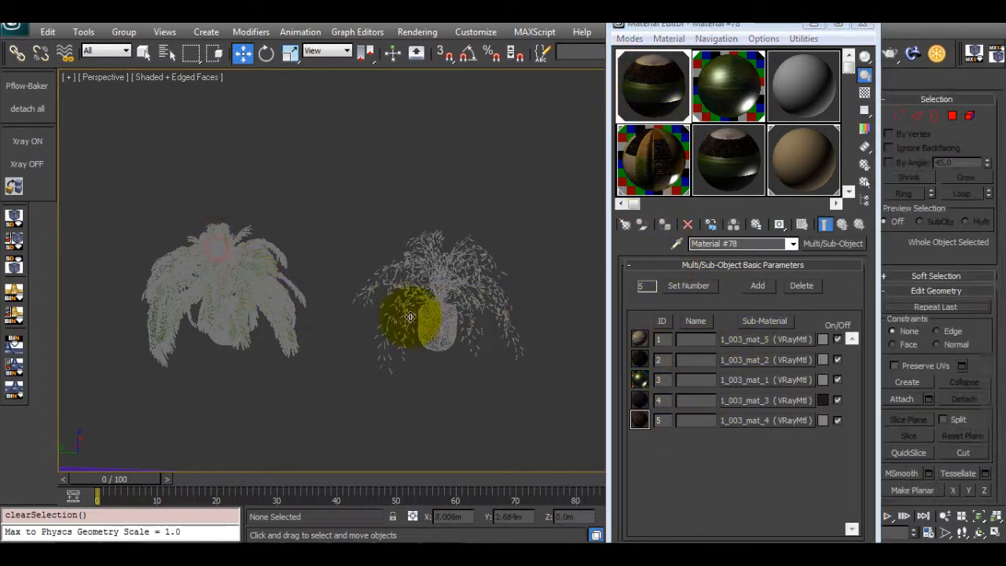
pyautogui.moveTo(308, 315); pyautogui.dragTo(347, 318, button='middle')
pyautogui.click(359, 424)
pyautogui.click(719, 180)
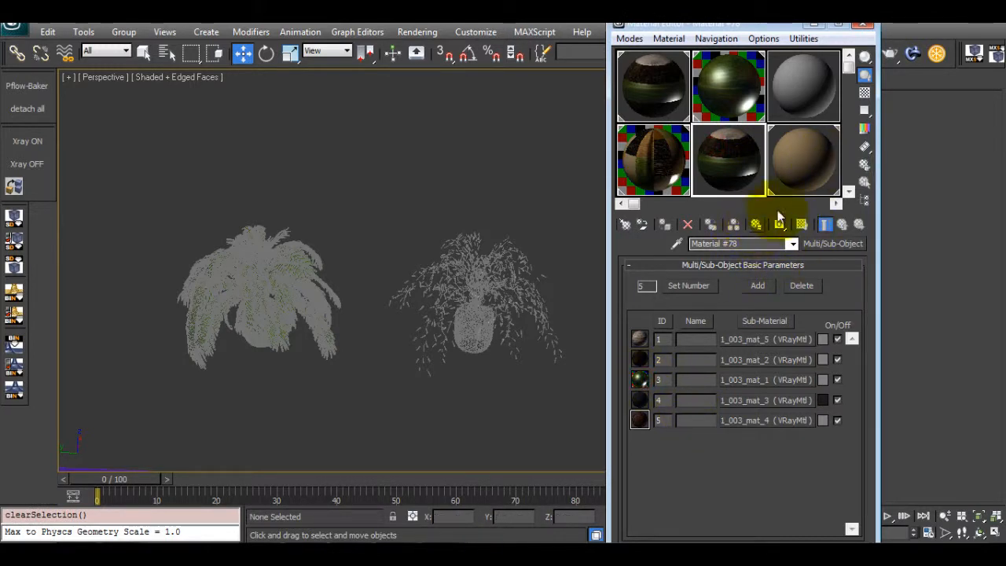
pyautogui.moveTo(458, 293); pyautogui.dragTo(410, 280, button='middle')
pyautogui.scroll(3, 410, 280)
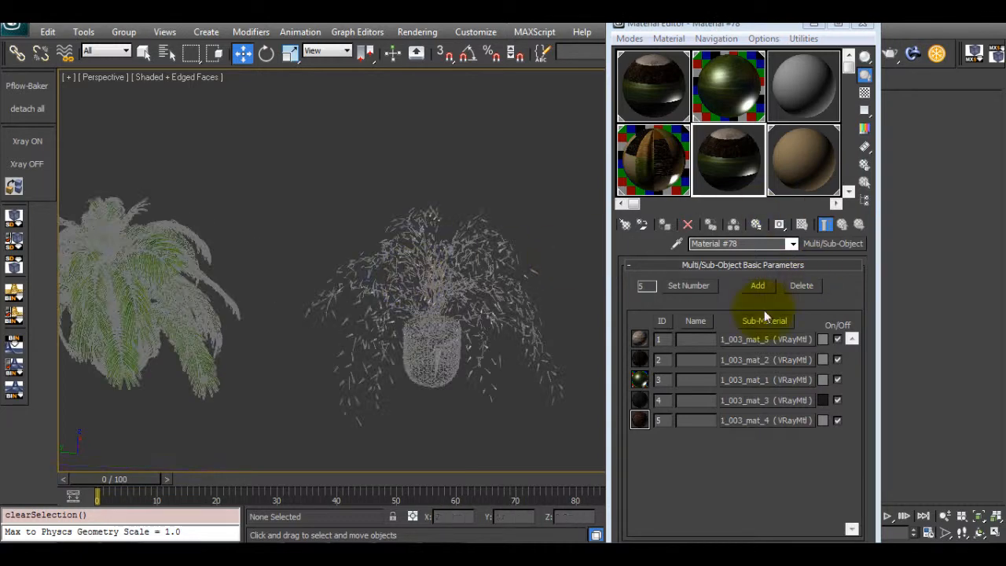
pyautogui.click(638, 379)
pyautogui.moveTo(453, 234); pyautogui.dragTo(373, 238, button='middle')
# Step: Copy sub-material 4, Arch41_003_mat_3, into the slot holding CocosNucifera and turn off edged faces in the viewport
pyautogui.moveTo(682, 26); pyautogui.dragTo(645, 53)
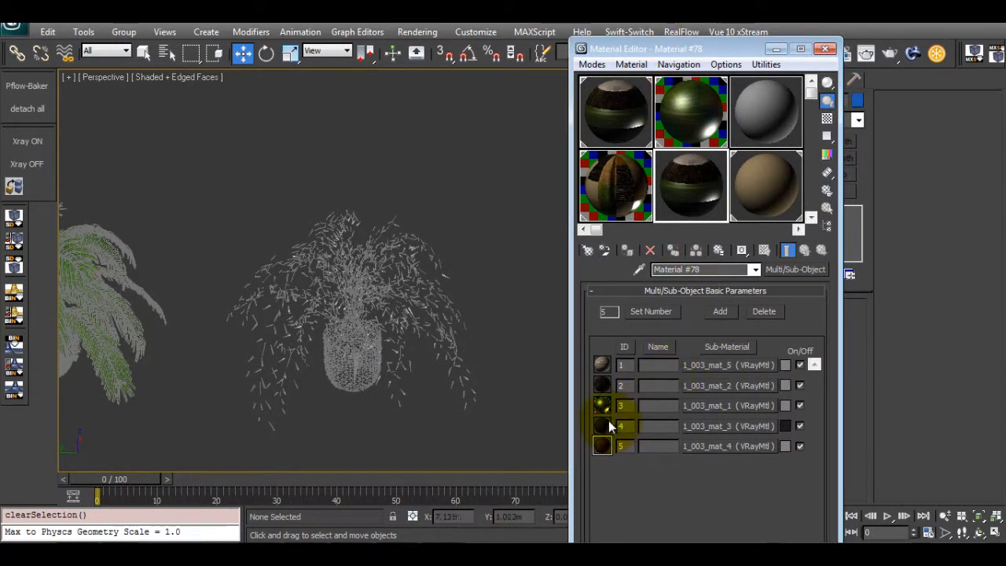
pyautogui.moveTo(703, 427); pyautogui.dragTo(778, 197)
pyautogui.click(681, 407)
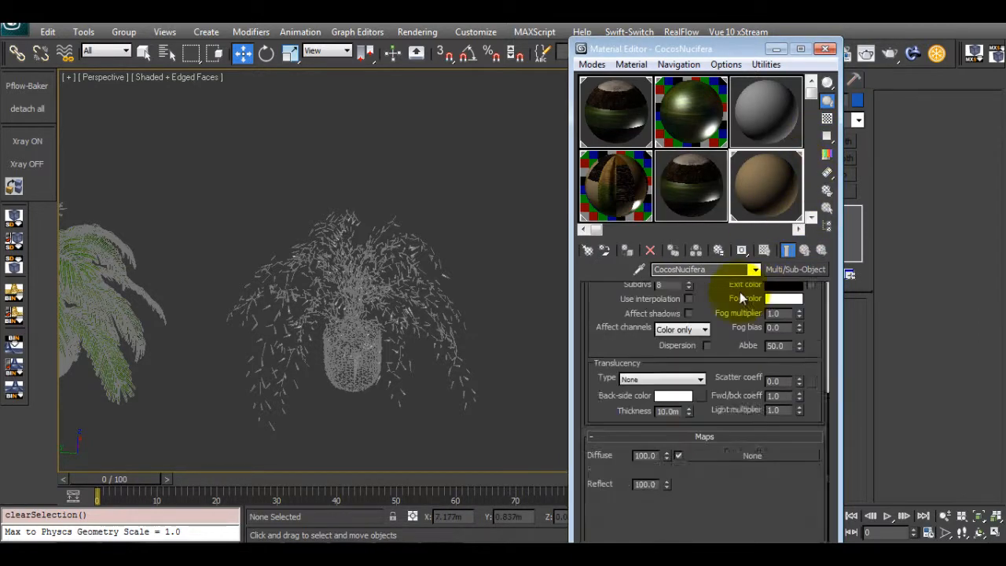
pyautogui.click(383, 272)
pyautogui.press('F4')
# Step: Assign Arch41_003_mat_3 to the proxy plant, replacing the scene material of the same name
pyautogui.moveTo(423, 292); pyautogui.dragTo(447, 293, button='middle')
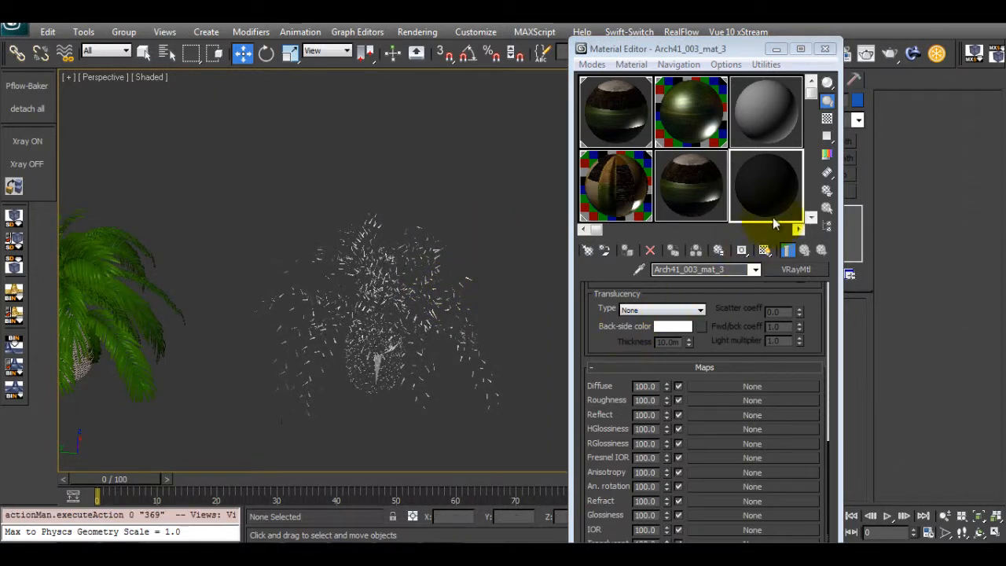
pyautogui.moveTo(760, 184); pyautogui.dragTo(374, 284)
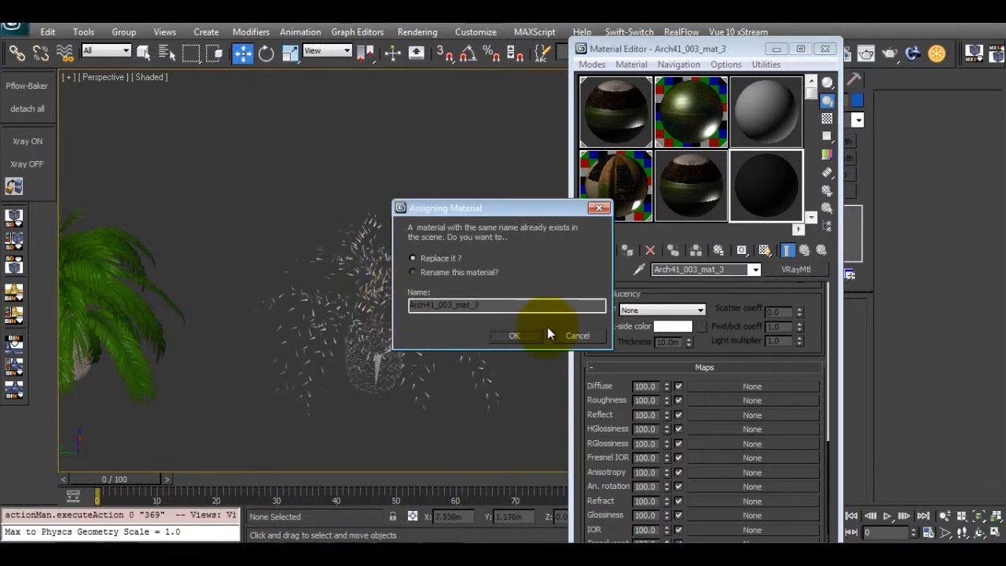
pyautogui.click(517, 337)
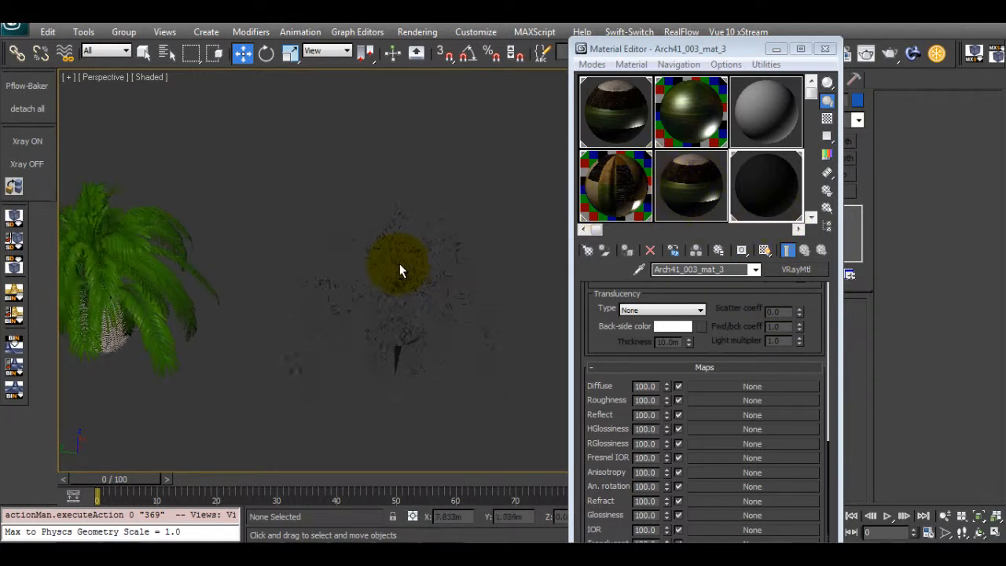
pyautogui.click(768, 180)
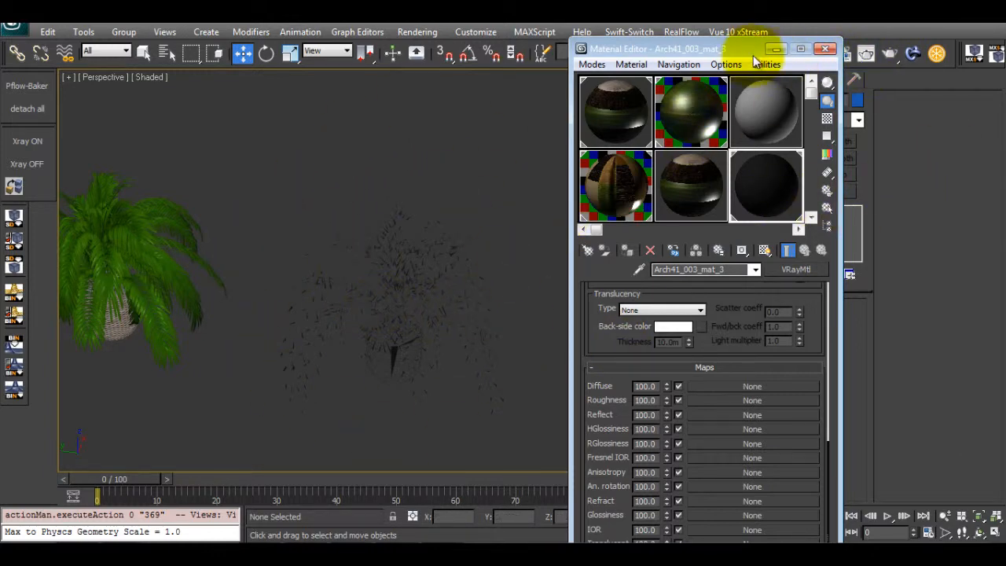
pyautogui.moveTo(752, 48); pyautogui.dragTo(777, 38)
pyautogui.keyDown('alt'); pyautogui.moveTo(332, 213); pyautogui.dragTo(471, 251, button='middle'); pyautogui.keyUp('alt')
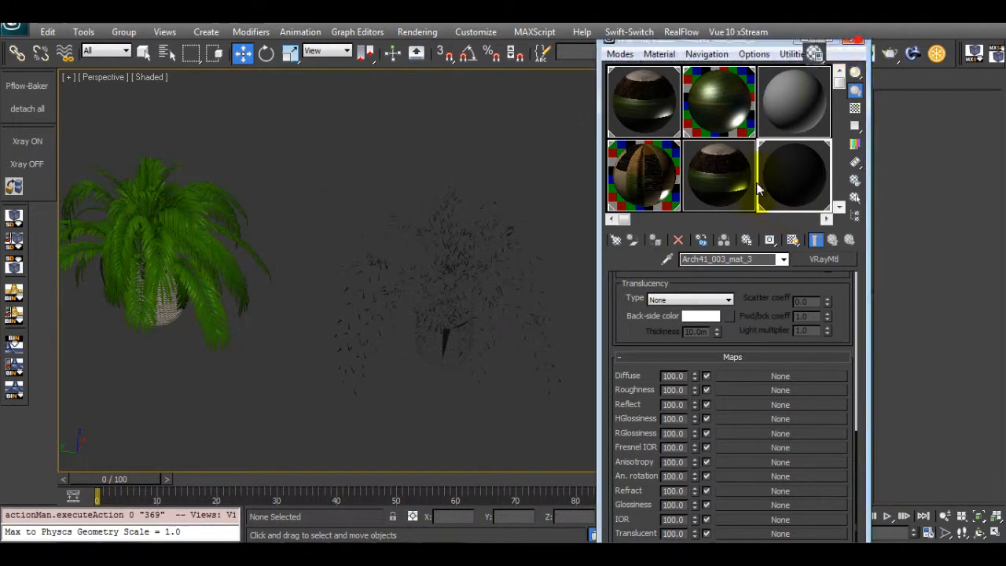
# Step: Clone the iTrees-02-Linden tree proxy to about X 1.42 m, Y 4.86 m, and deselect the copy
pyautogui.scroll(-10, 393, 262)
pyautogui.keyDown('alt'); pyautogui.moveTo(391, 257); pyautogui.dragTo(397, 319, button='middle'); pyautogui.keyUp('alt')
pyautogui.click(341, 191)
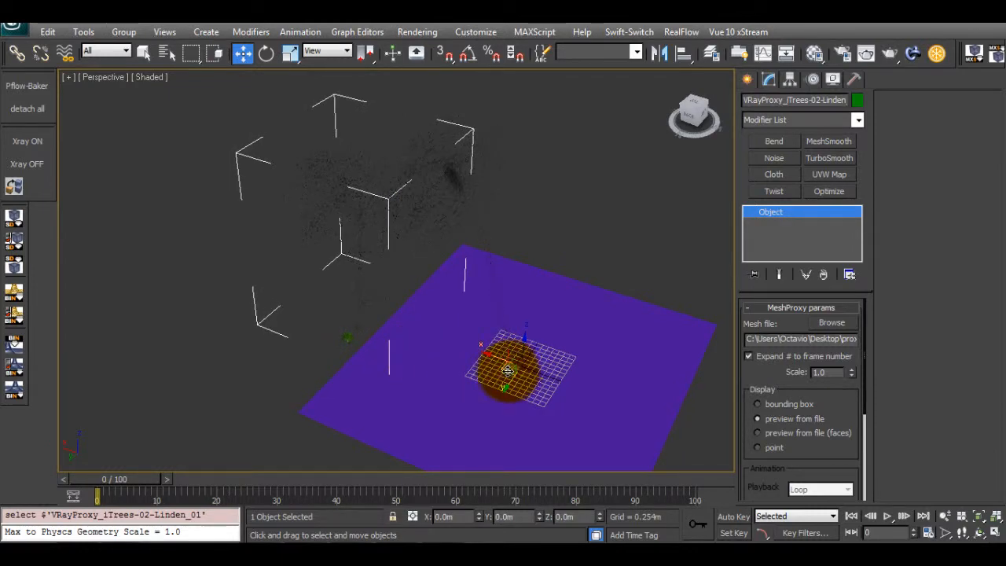
pyautogui.keyDown('shift'); pyautogui.moveTo(507, 371); pyautogui.dragTo(425, 424); pyautogui.keyUp('shift')
pyautogui.click(507, 343)
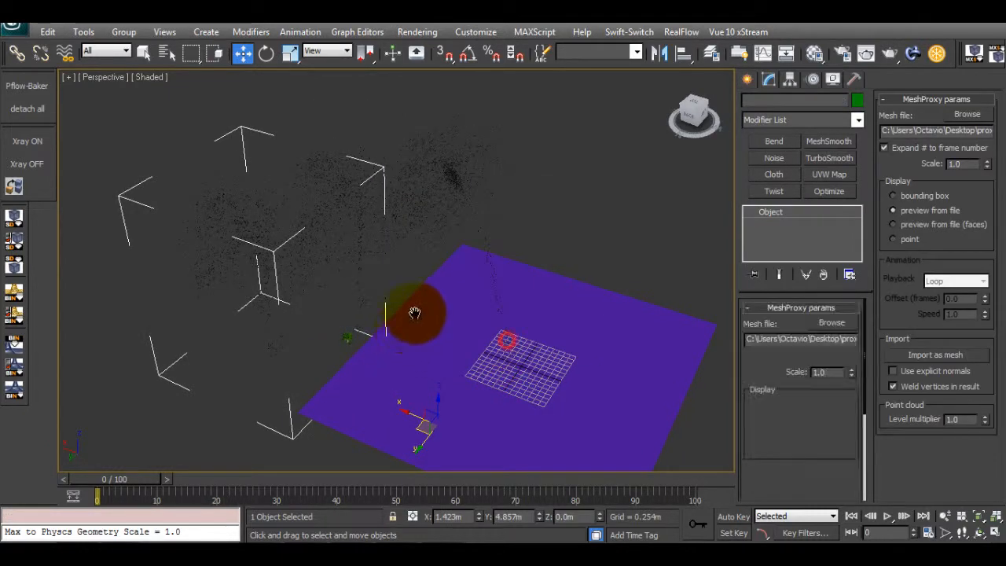
pyautogui.scroll(3, 408, 320)
pyautogui.press('z')
pyautogui.moveTo(484, 336)
pyautogui.mouseDown(button='middle')
pyautogui.moveTo(464, 297)
pyautogui.moveTo(595, 330)
pyautogui.moveTo(521, 303)
pyautogui.moveTo(443, 348)
pyautogui.moveTo(354, 363)
pyautogui.moveTo(385, 269)
pyautogui.mouseUp(button='middle')
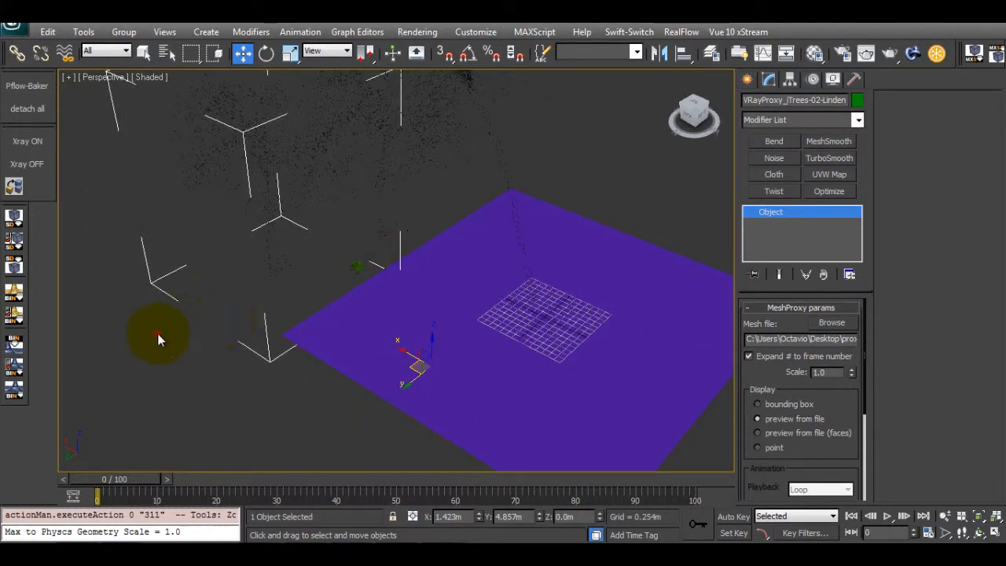
pyautogui.click(157, 334)
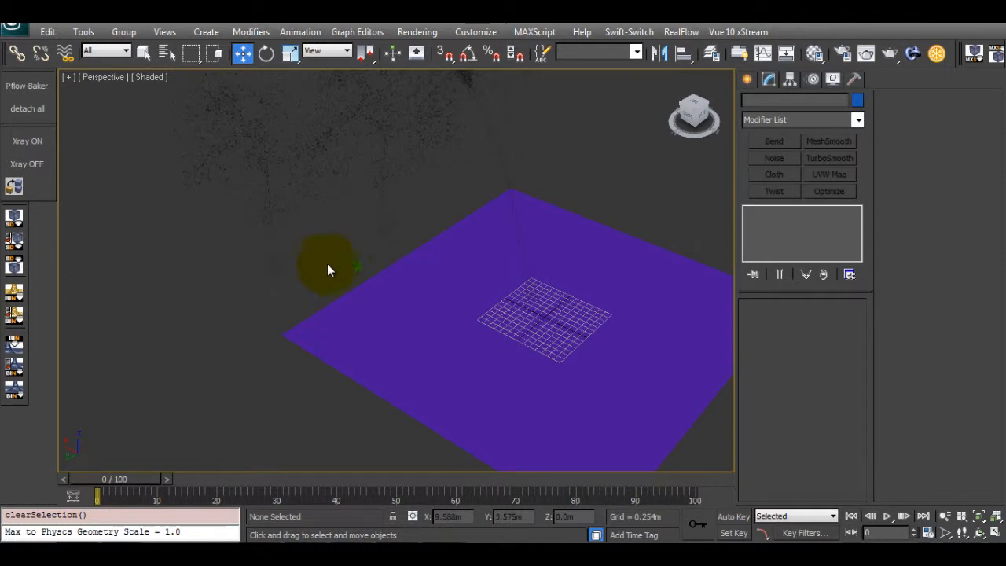
# Step: Compare the original potted palm with its V-Ray proxy beside it, selecting each one in turn
pyautogui.moveTo(351, 274); pyautogui.dragTo(361, 275, button='middle')
pyautogui.click(362, 274)
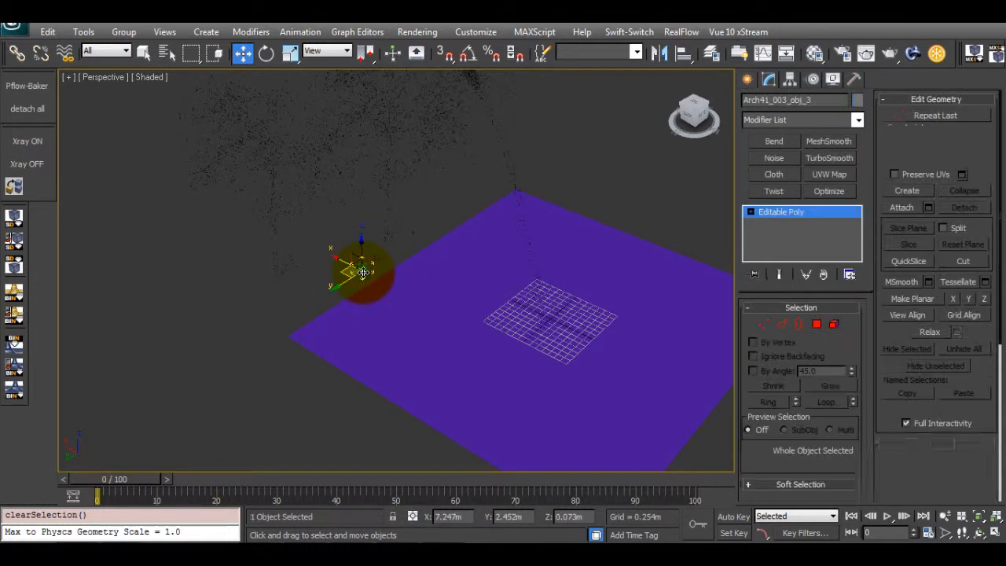
pyautogui.press('z')
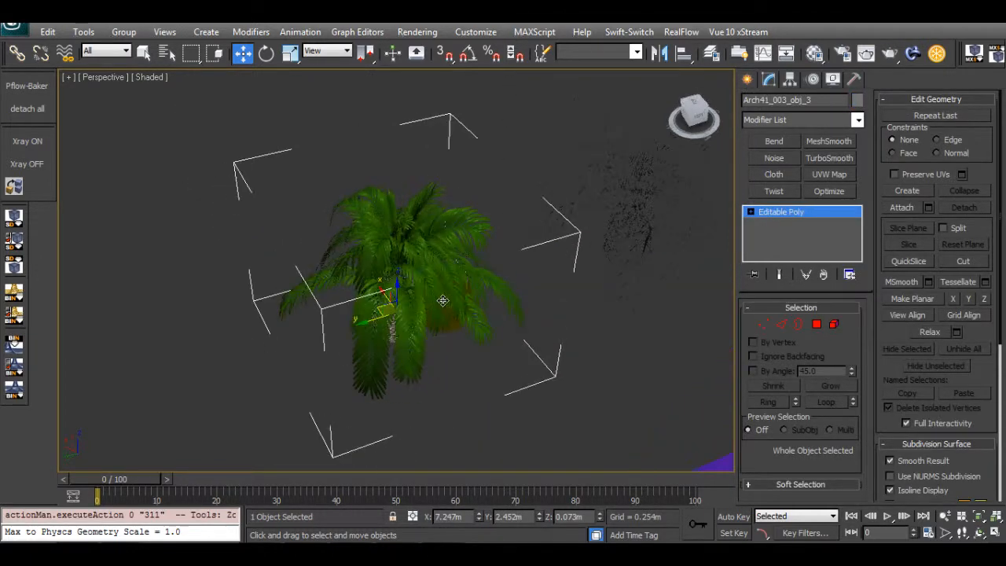
pyautogui.moveTo(442, 301); pyautogui.dragTo(284, 319, button='middle')
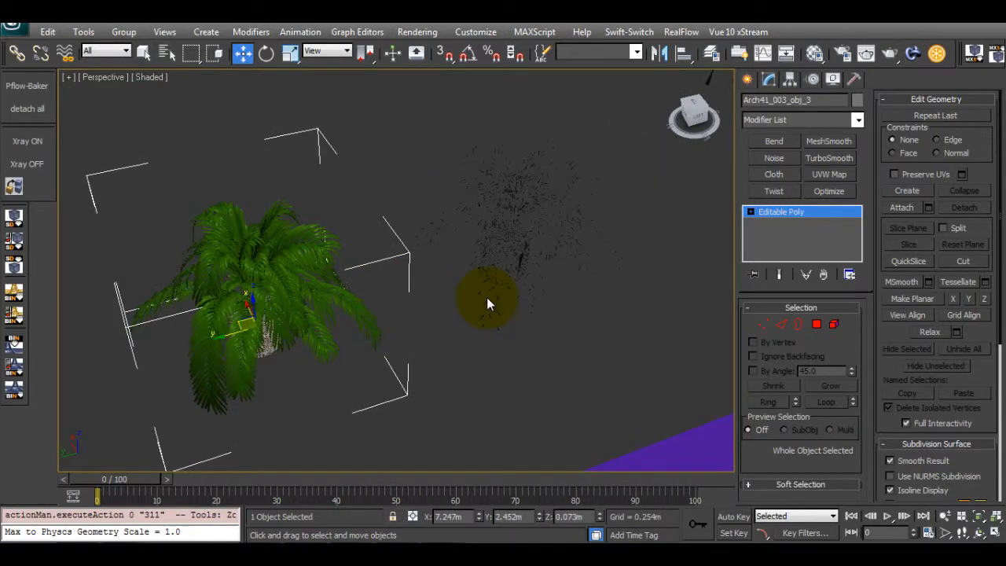
pyautogui.keyDown('alt'); pyautogui.moveTo(486, 297); pyautogui.dragTo(404, 262, button='middle'); pyautogui.keyUp('alt')
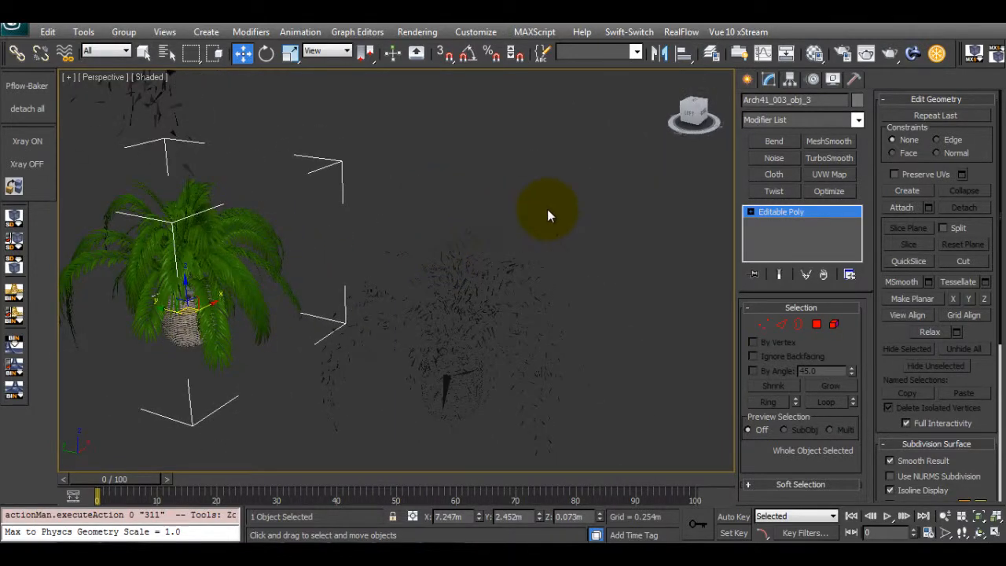
pyautogui.click(633, 285)
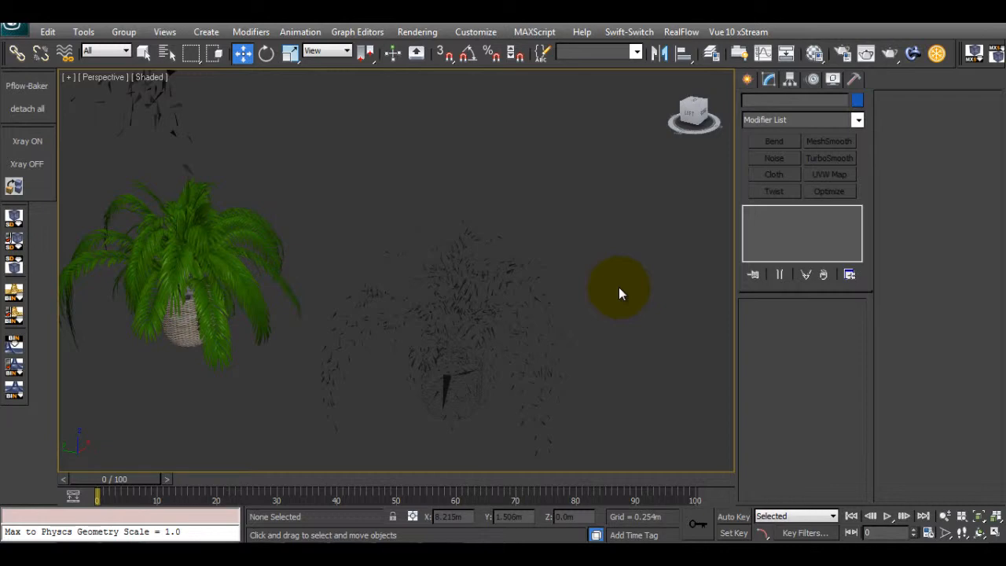
pyautogui.click(463, 312)
pyautogui.click(463, 384)
pyautogui.click(488, 373)
pyautogui.click(466, 381)
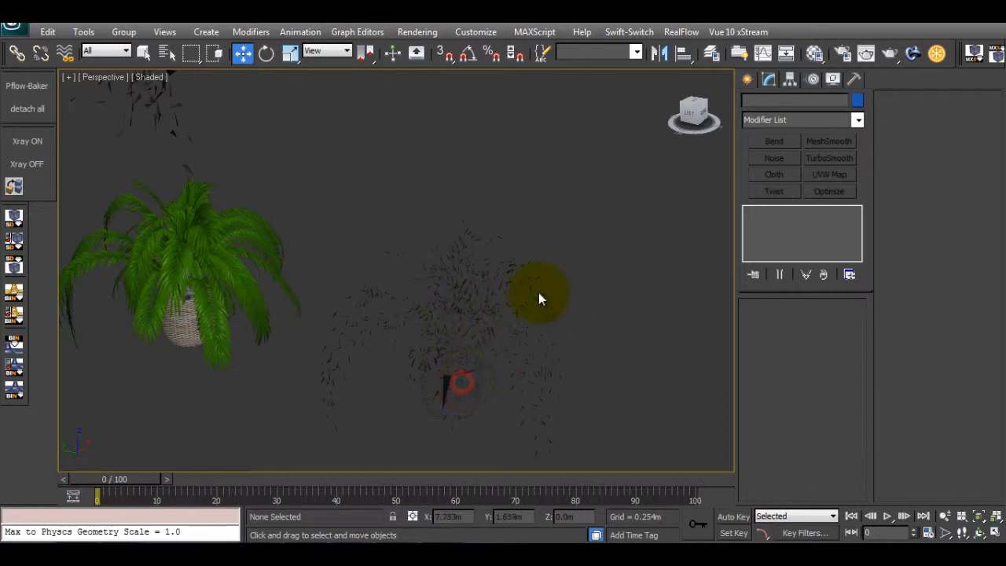
pyautogui.moveTo(602, 242); pyautogui.dragTo(426, 335)
pyautogui.moveTo(471, 344); pyautogui.dragTo(507, 287, button='middle')
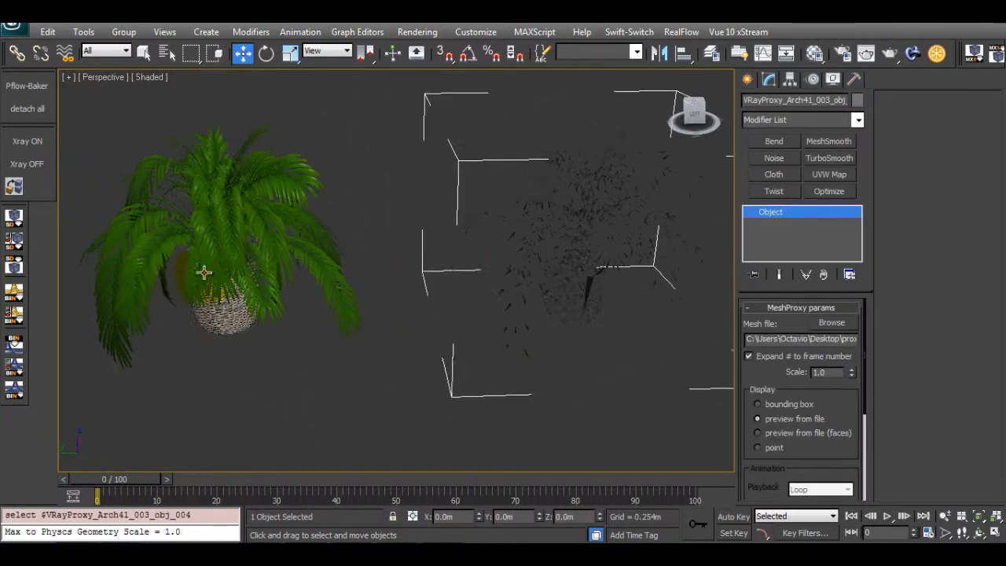
# Step: Examine the original palm's foliage and pot up close, and reselect its proxy for comparison
pyautogui.click(204, 272)
pyautogui.moveTo(230, 319); pyautogui.dragTo(408, 358, button='middle')
pyautogui.scroll(4, 280, 350)
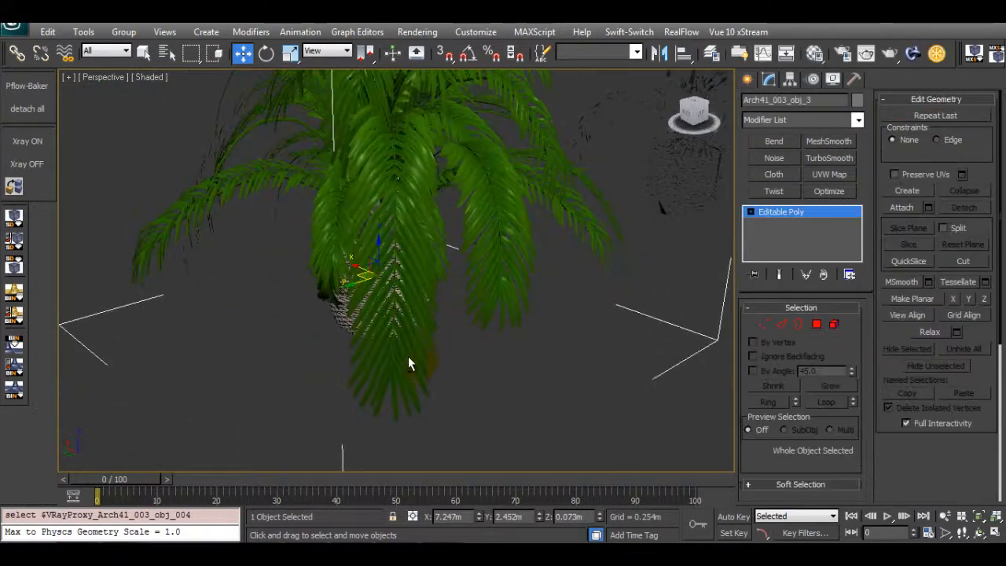
pyautogui.moveTo(415, 252); pyautogui.dragTo(316, 232, button='middle')
pyautogui.keyDown('alt'); pyautogui.moveTo(316, 233); pyautogui.dragTo(278, 220, button='middle'); pyautogui.keyUp('alt')
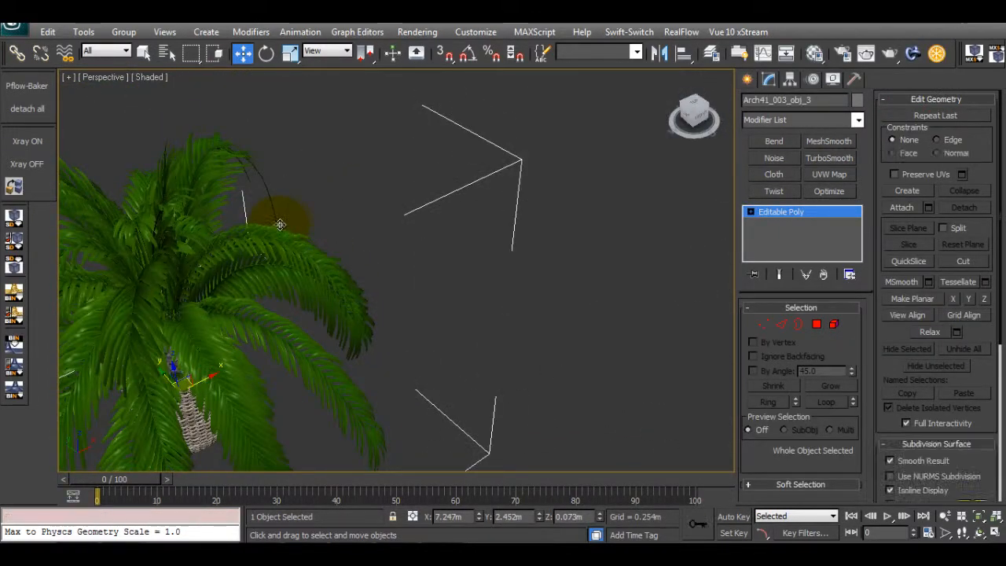
pyautogui.scroll(-4, 370, 354)
pyautogui.keyDown('alt'); pyautogui.moveTo(438, 355); pyautogui.dragTo(430, 385, button='middle'); pyautogui.keyUp('alt')
pyautogui.moveTo(431, 385)
pyautogui.mouseDown(button='middle')
pyautogui.moveTo(300, 278)
pyautogui.moveTo(223, 304)
pyautogui.mouseUp(button='middle')
pyautogui.moveTo(565, 394); pyautogui.dragTo(379, 187)
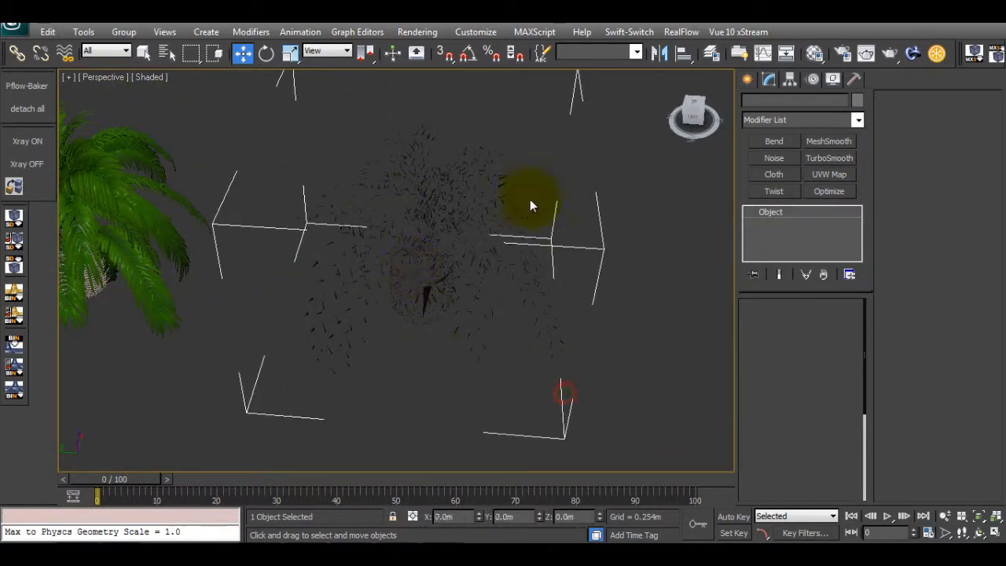
# Step: Locate the selected palm proxy's pivot on the ground plane and check its distance from the proxy geometry
pyautogui.scroll(-5, 389, 125)
pyautogui.moveTo(532, 338); pyautogui.dragTo(430, 76, button='middle')
pyautogui.scroll(-2, 397, 220)
pyautogui.scroll(5, 377, 396)
pyautogui.moveTo(362, 402); pyautogui.dragTo(430, 177, button='middle')
pyautogui.scroll(-3, 449, 260)
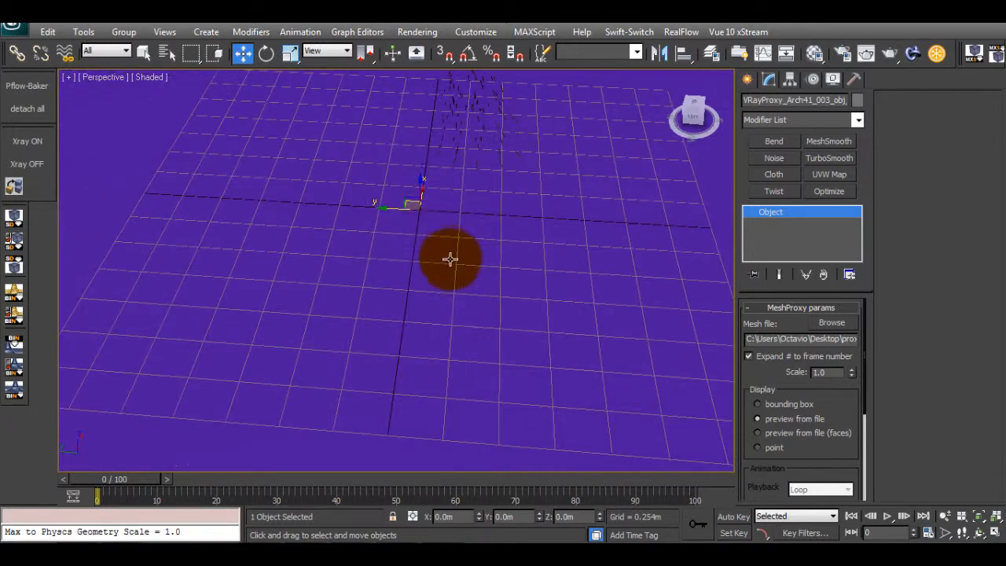
pyautogui.keyDown('alt'); pyautogui.moveTo(472, 245); pyautogui.dragTo(307, 275, button='middle'); pyautogui.keyUp('alt')
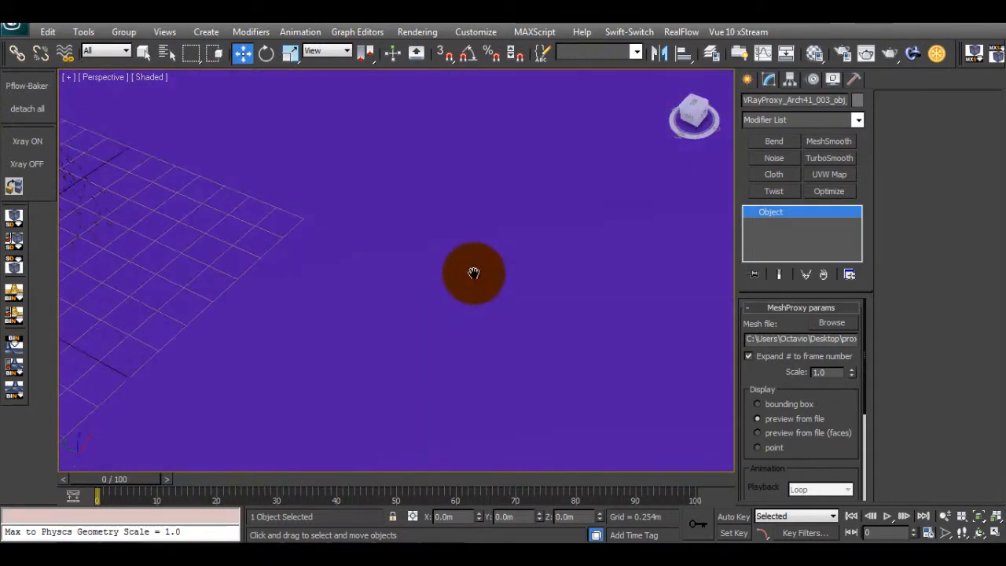
pyautogui.moveTo(474, 272); pyautogui.dragTo(672, 273, button='middle')
pyautogui.moveTo(445, 176); pyautogui.dragTo(454, 377, button='middle')
pyautogui.moveTo(412, 116); pyautogui.dragTo(418, 318, button='middle')
pyautogui.press('z')
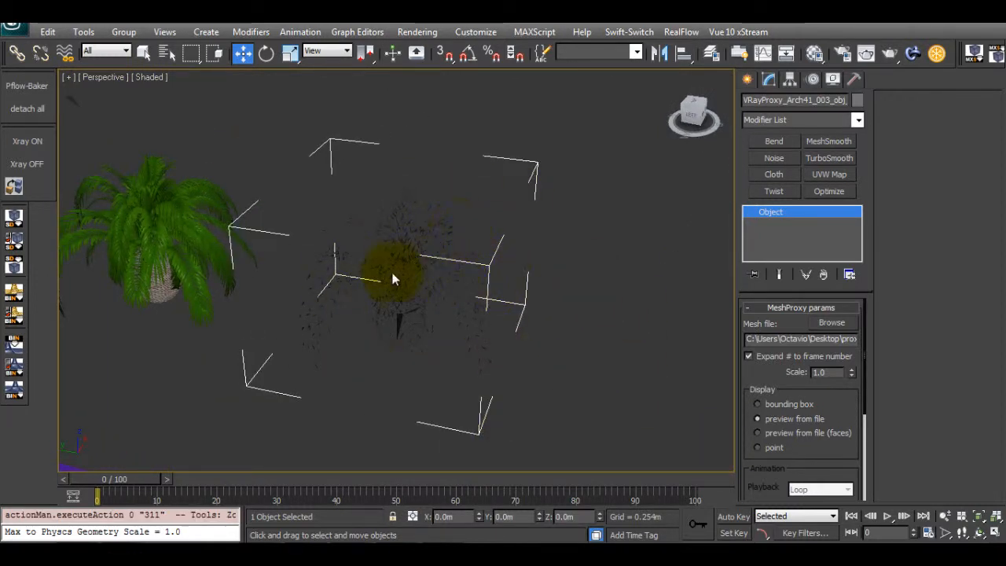
# Step: Move the original palm to the world origin and raise it to Z 0.071 m above the ground plane
pyautogui.click(138, 213)
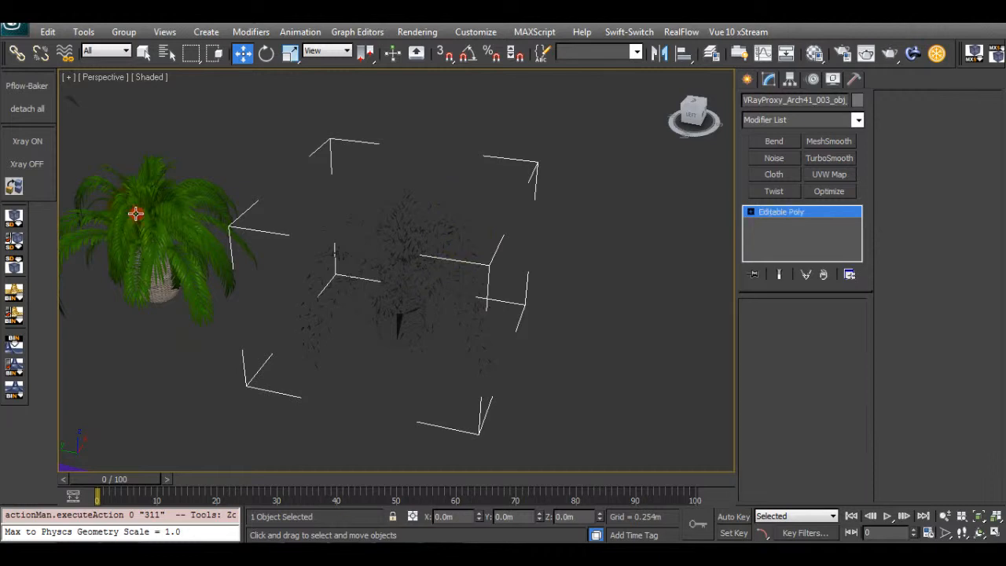
pyautogui.rightClick(480, 517)
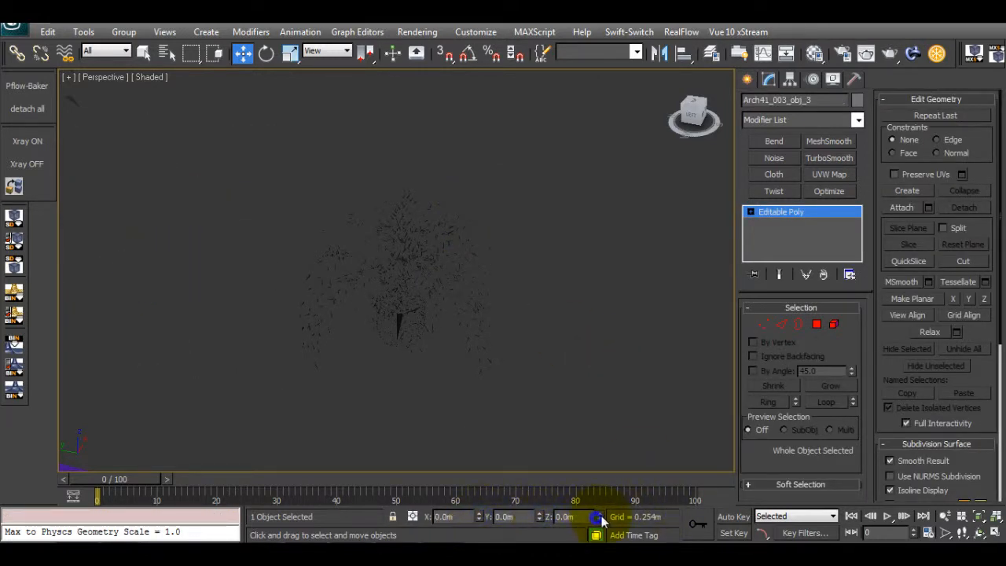
pyautogui.press('z')
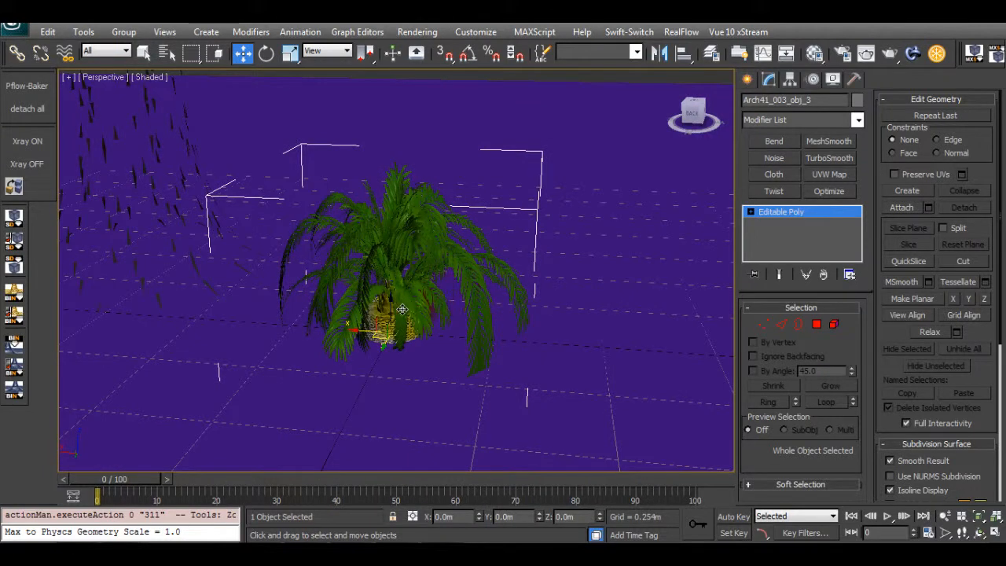
pyautogui.moveTo(389, 306); pyautogui.dragTo(398, 278)
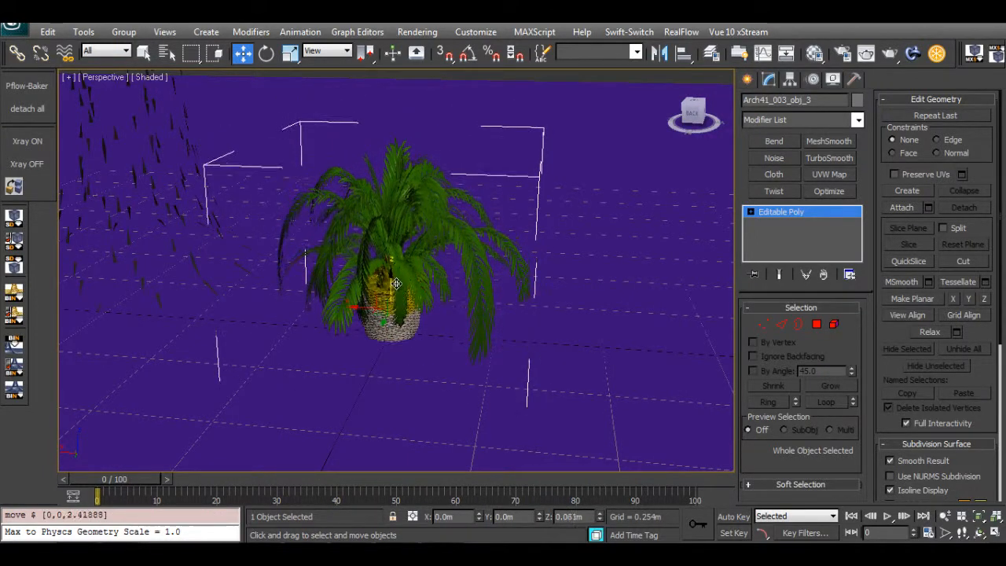
pyautogui.keyDown('alt'); pyautogui.moveTo(398, 278); pyautogui.dragTo(423, 307, button='middle'); pyautogui.keyUp('alt')
pyautogui.rightClick(393, 236)
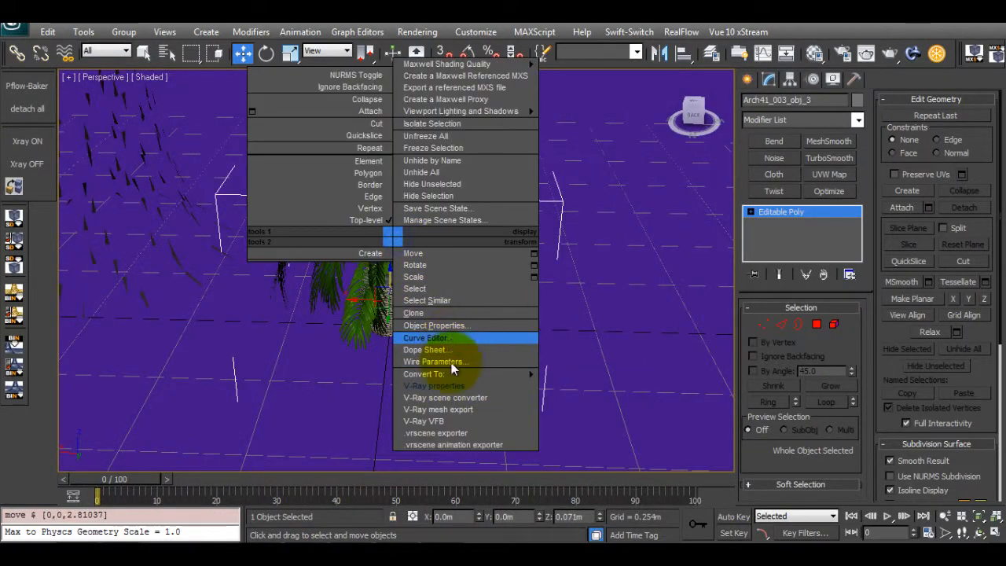
pyautogui.click(446, 386)
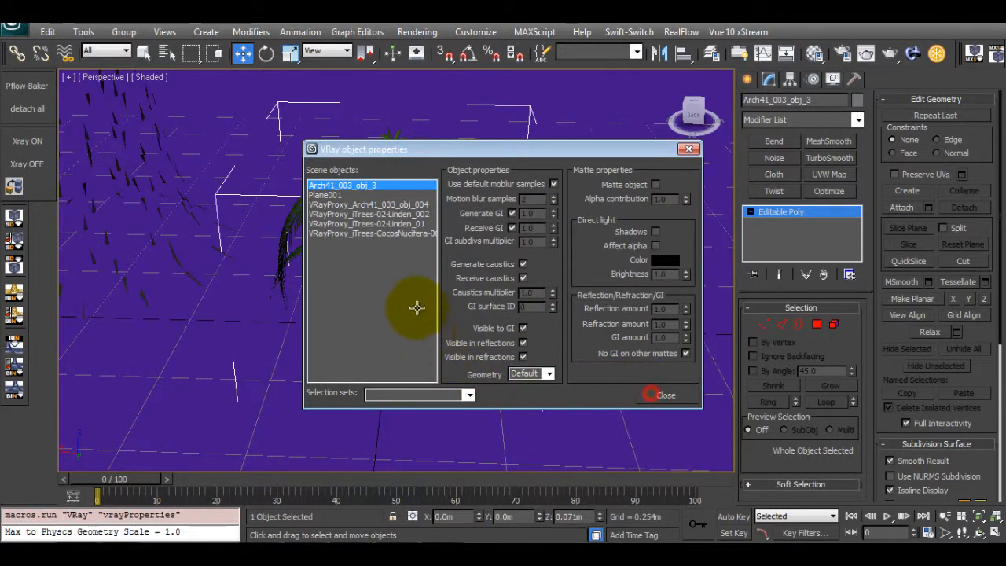
pyautogui.rightClick(417, 313)
pyautogui.click(660, 394)
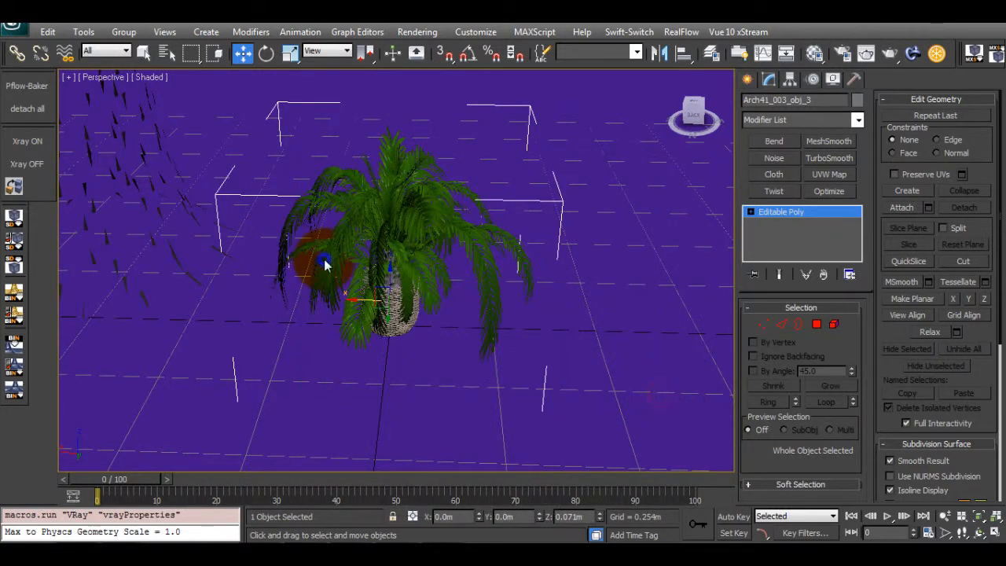
pyautogui.rightClick(326, 265)
pyautogui.click(518, 100)
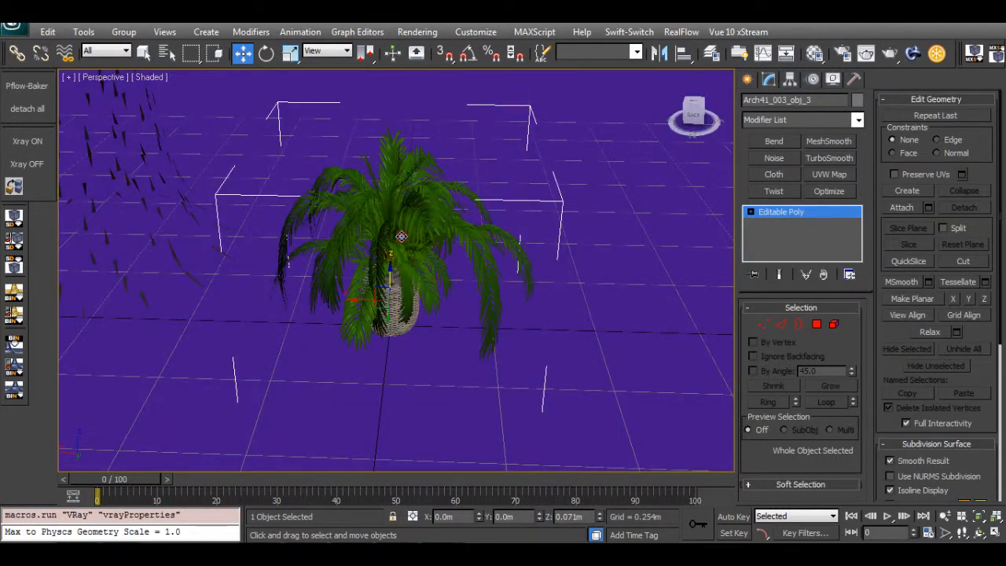
pyautogui.hotkey('ctrl', 'v')
pyautogui.click(541, 336)
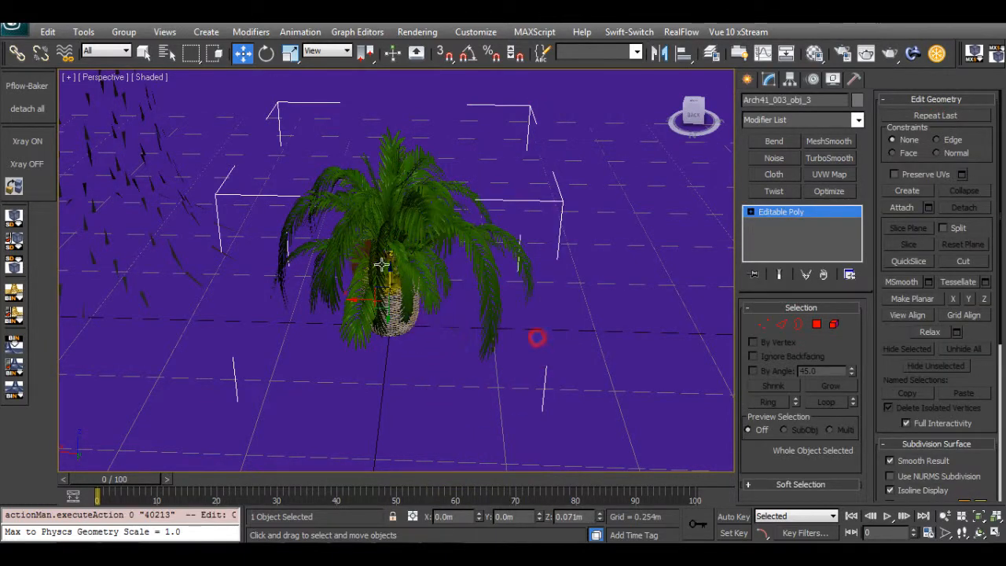
# Step: Export the centred palm as the V-Ray mesh Arch41_003_obj_3.vrmesh in the proxy folder, overwriting the existing file
pyautogui.rightClick(366, 229)
pyautogui.click(428, 400)
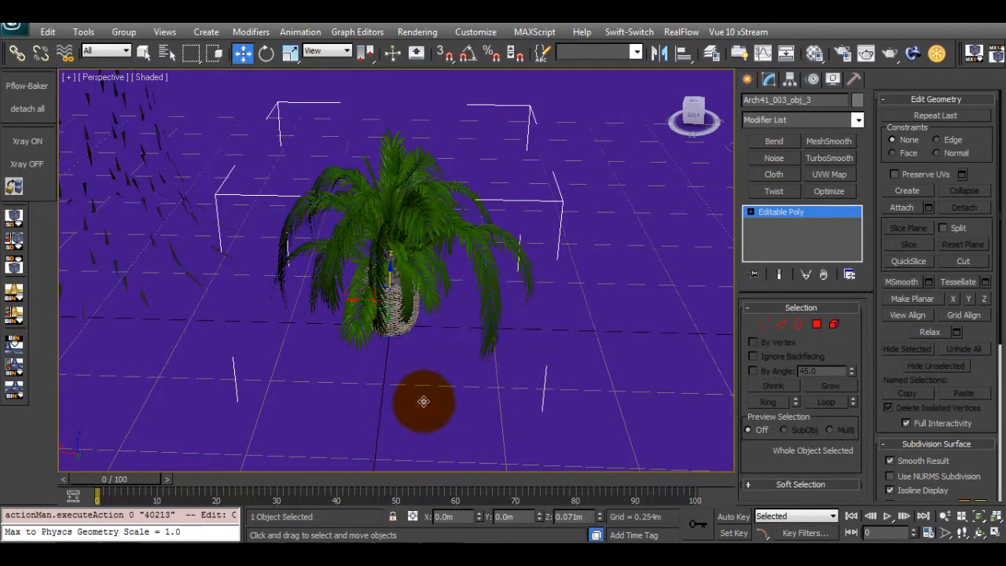
pyautogui.click(541, 410)
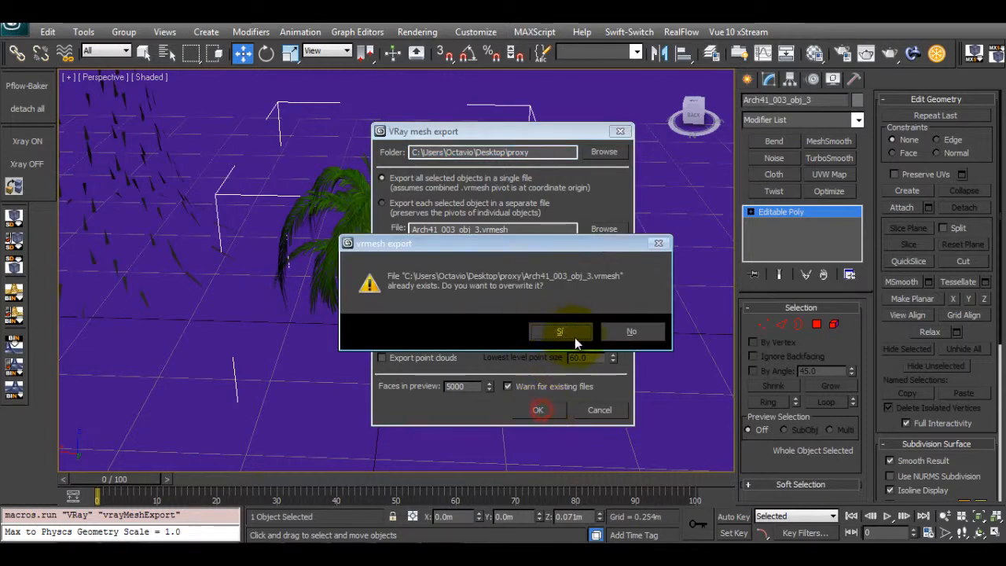
pyautogui.click(575, 337)
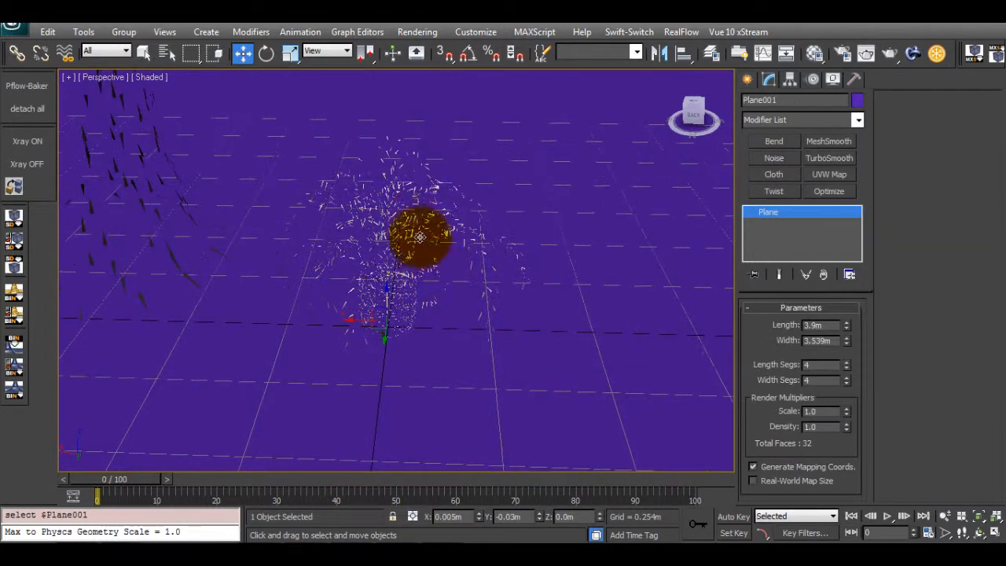
# Step: Try moving the palm proxy at the origin, undoing the moves of the ground plane and the proxy
pyautogui.moveTo(420, 236); pyautogui.dragTo(460, 331)
pyautogui.hotkey('ctrl', 'z')
pyautogui.click(381, 231)
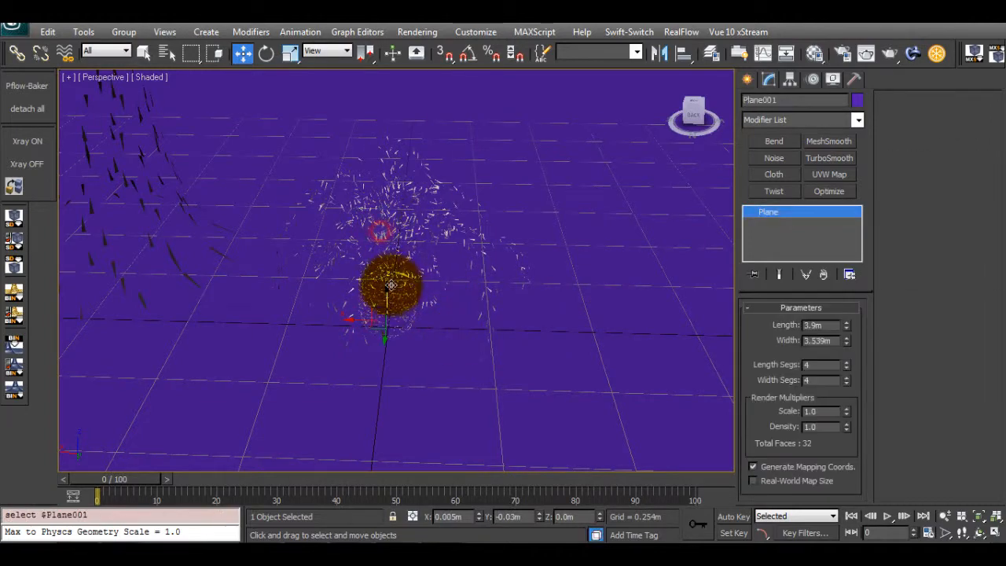
pyautogui.click(408, 274)
pyautogui.keyDown('alt'); pyautogui.moveTo(371, 344); pyautogui.dragTo(377, 337, button='middle'); pyautogui.keyUp('alt')
pyautogui.moveTo(361, 336); pyautogui.dragTo(500, 344)
pyautogui.hotkey('ctrl', 'z')
# Step: Show edged faces in the viewport and select the earlier palm proxy beyond the ground plane's edge
pyautogui.keyDown('alt'); pyautogui.moveTo(514, 336); pyautogui.dragTo(377, 287, button='middle'); pyautogui.keyUp('alt')
pyautogui.scroll(-5, 451, 292)
pyautogui.press('z')
pyautogui.scroll(-8, 380, 289)
pyautogui.scroll(4, 380, 287)
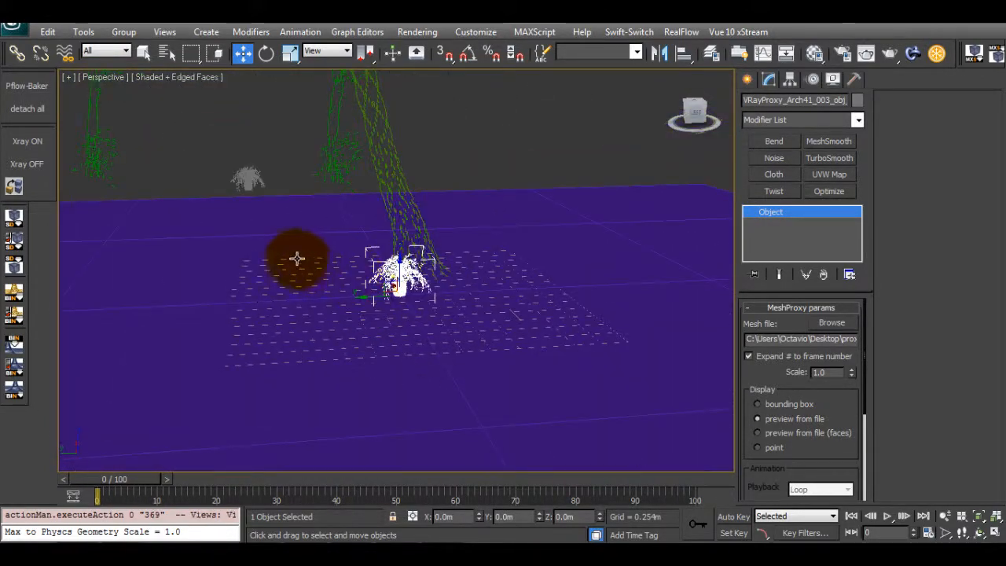
pyautogui.click(247, 181)
pyautogui.press('z')
pyautogui.press('F4')
pyautogui.scroll(-10, 442, 227)
pyautogui.moveTo(372, 225)
pyautogui.keyDown('alt'); pyautogui.mouseDown(button='middle')
pyautogui.moveTo(442, 227)
pyautogui.moveTo(358, 231)
pyautogui.mouseUp(button='middle'); pyautogui.keyUp('alt')
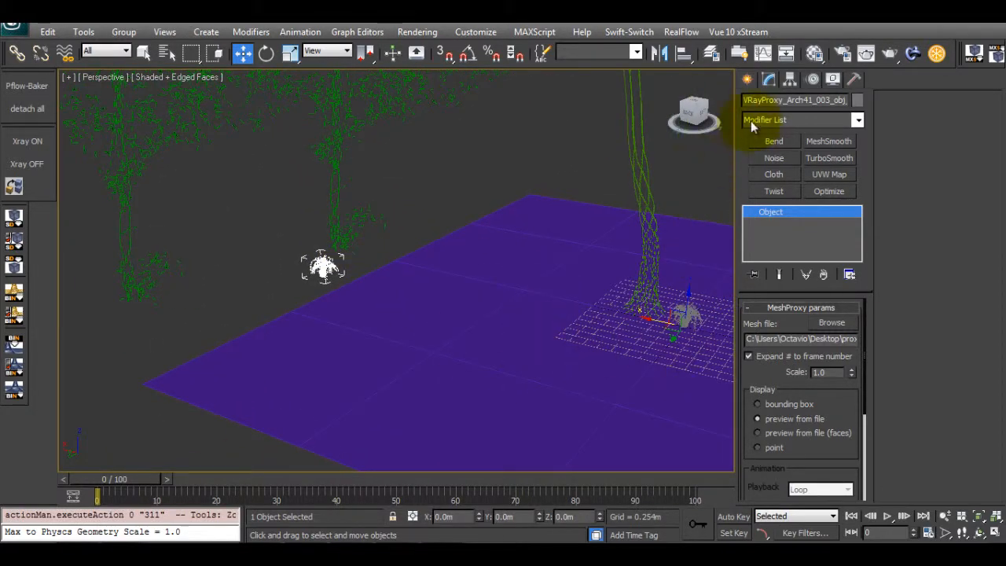
# Step: Center the earlier palm proxy's pivot to its object
pyautogui.click(790, 80)
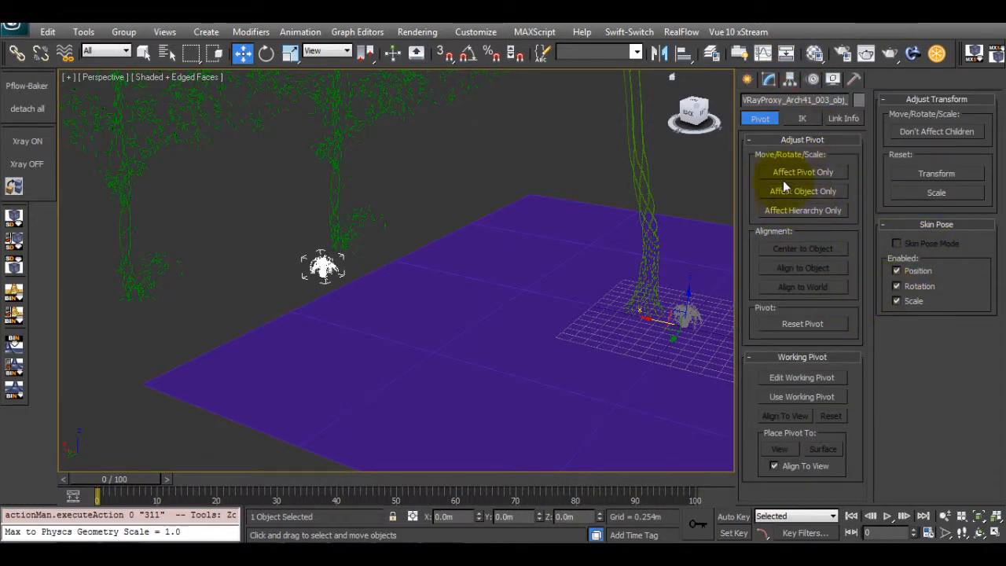
pyautogui.click(802, 172)
pyautogui.click(816, 248)
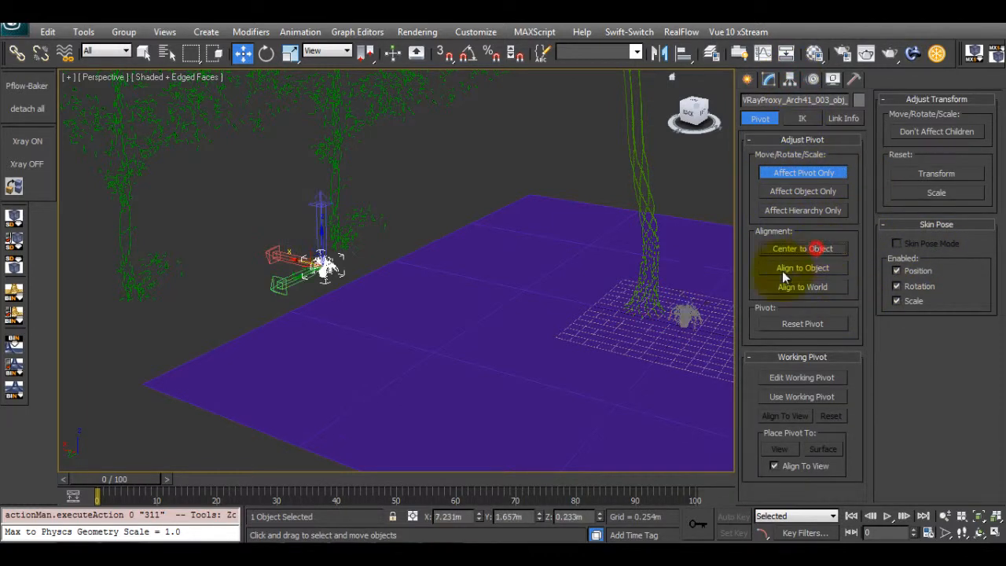
# Step: Lower the earlier proxy's pivot to the base of the pot at Z 0.001 m and finish pivot editing
pyautogui.scroll(5, 409, 266)
pyautogui.keyDown('alt'); pyautogui.moveTo(409, 266); pyautogui.dragTo(525, 291, button='middle'); pyautogui.keyUp('alt')
pyautogui.scroll(5, 583, 399)
pyautogui.moveTo(707, 429); pyautogui.dragTo(430, 183, button='middle')
pyautogui.scroll(3, 435, 190)
pyautogui.moveTo(439, 152); pyautogui.dragTo(450, 258)
pyautogui.keyDown('alt'); pyautogui.moveTo(452, 262); pyautogui.dragTo(290, 315, button='middle'); pyautogui.keyUp('alt')
pyautogui.click(828, 172)
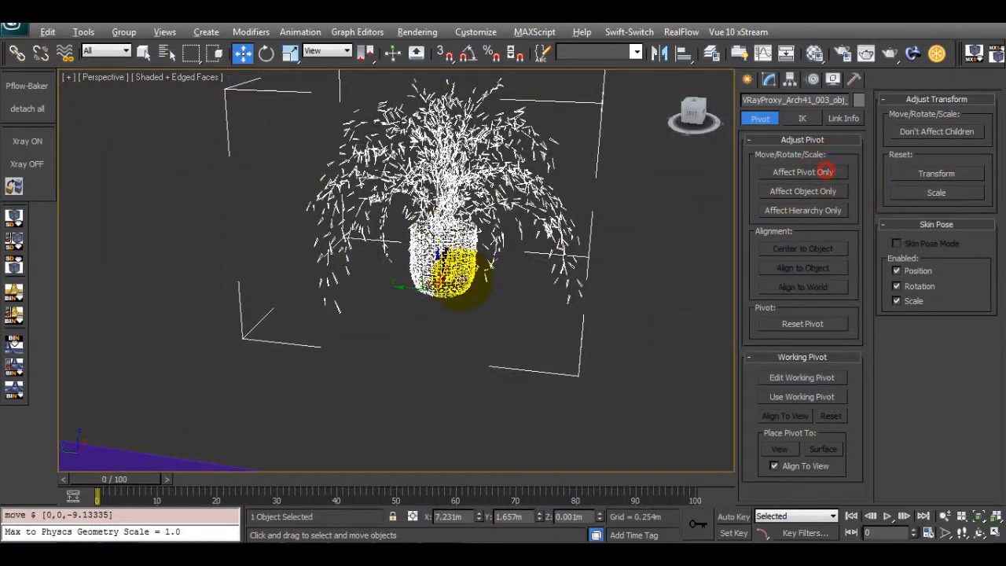
# Step: Check the proxy's adjusted pivot with the Scale tool, return to the Move tool and deselect the proxy
pyautogui.keyDown('alt'); pyautogui.moveTo(456, 274); pyautogui.dragTo(474, 244, button='middle'); pyautogui.keyUp('alt')
pyautogui.press('r')
pyautogui.press('w')
pyautogui.click(474, 244)
pyautogui.keyDown('alt'); pyautogui.moveTo(380, 245); pyautogui.dragTo(440, 252, button='middle'); pyautogui.keyUp('alt')
pyautogui.moveTo(489, 303); pyautogui.dragTo(557, 289, button='middle')
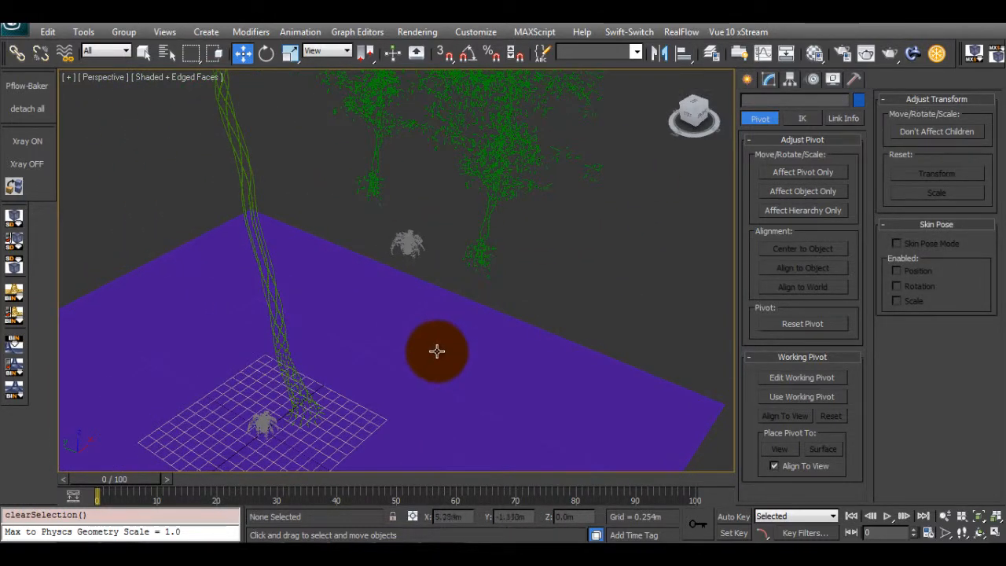
pyautogui.moveTo(438, 351); pyautogui.dragTo(456, 318, button='middle')
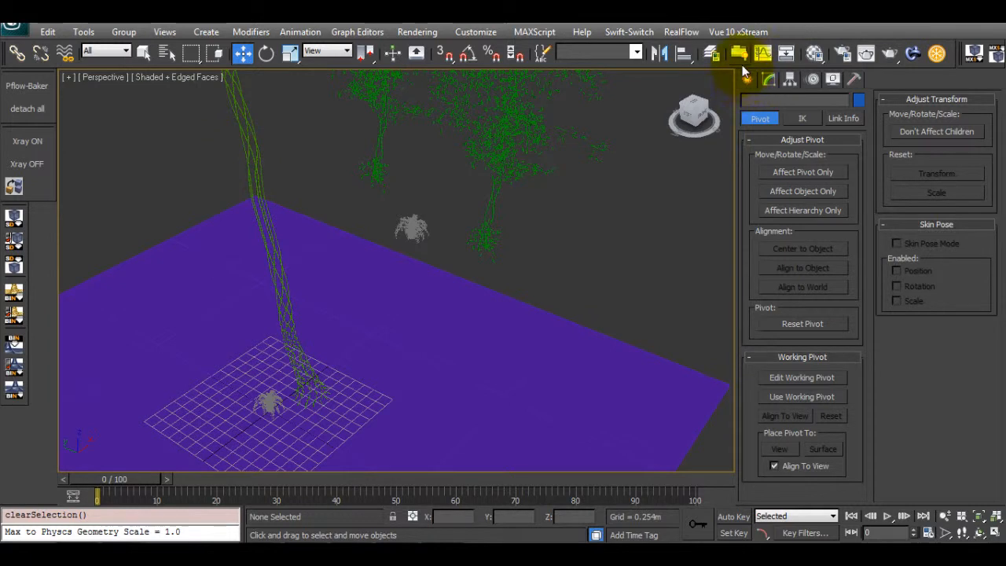
pyautogui.moveTo(437, 212); pyautogui.dragTo(464, 221, button='middle')
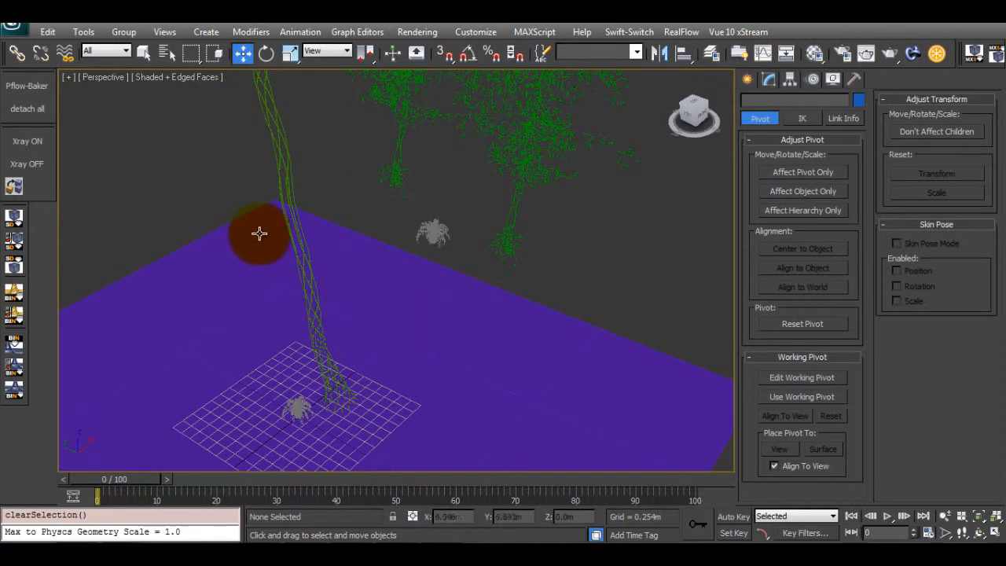
pyautogui.click(748, 79)
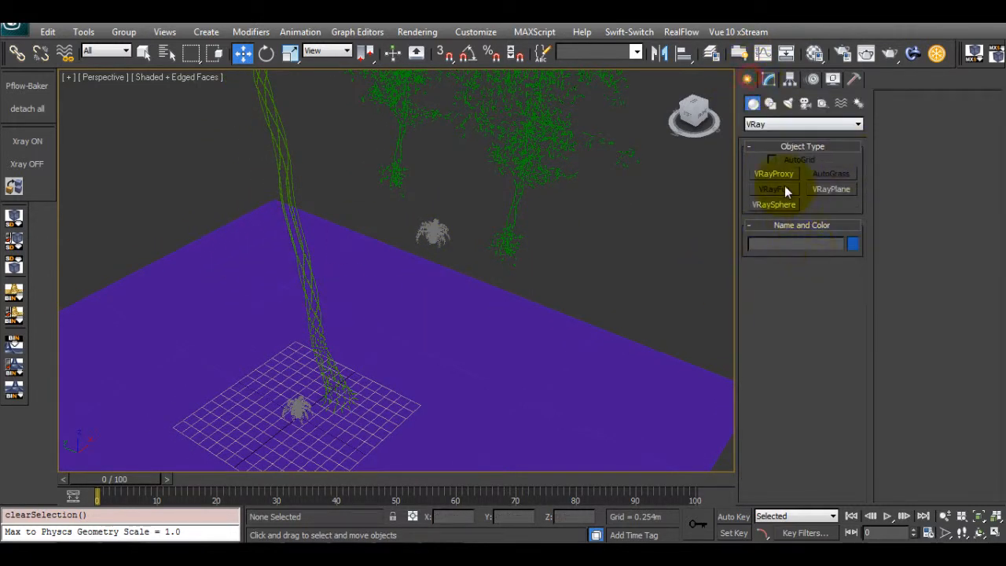
pyautogui.click(801, 123)
pyautogui.click(766, 132)
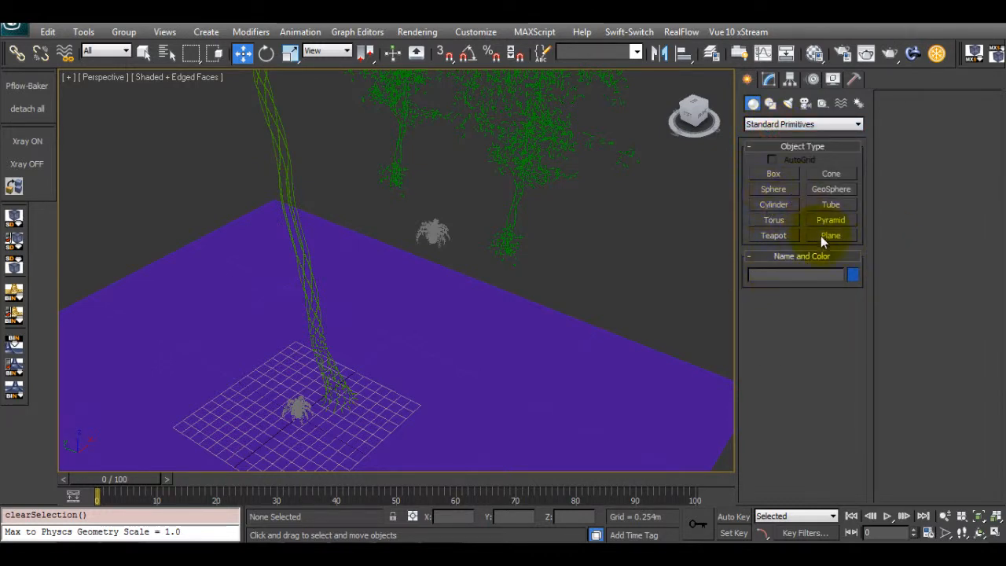
pyautogui.moveTo(653, 286); pyautogui.dragTo(446, 289, button='middle')
pyautogui.moveTo(370, 291); pyautogui.dragTo(538, 313, button='middle')
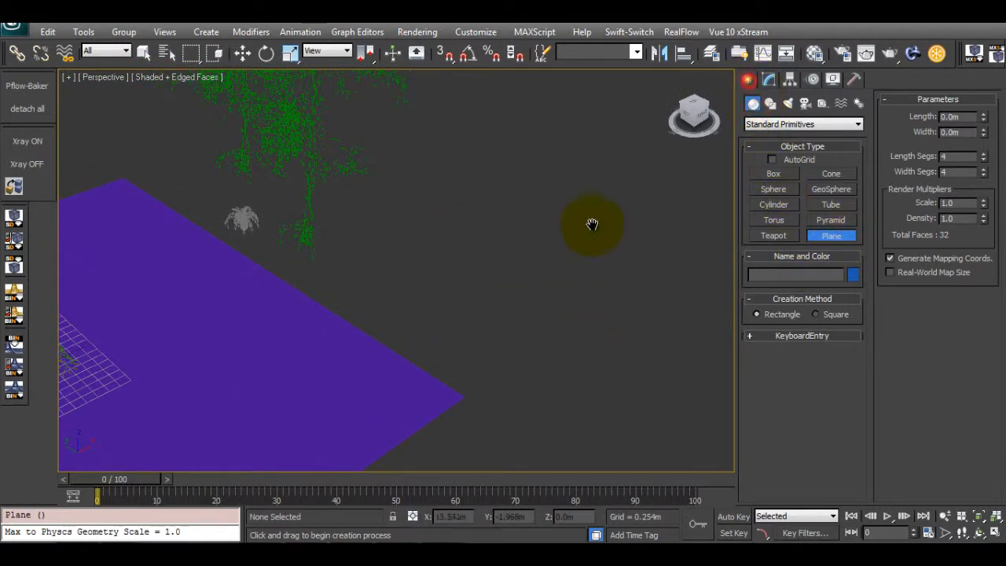
pyautogui.moveTo(592, 223); pyautogui.dragTo(759, 237, button='middle')
pyautogui.press('w')
# Step: Select the palm proxy beyond the ground plane's edge, rename it macetera and deselect it
pyautogui.moveTo(389, 222); pyautogui.dragTo(442, 227, button='middle')
pyautogui.click(462, 236)
pyautogui.moveTo(512, 272); pyautogui.dragTo(483, 290, button='middle')
pyautogui.press('super')
pyautogui.click(604, 267)
pyautogui.click(446, 243)
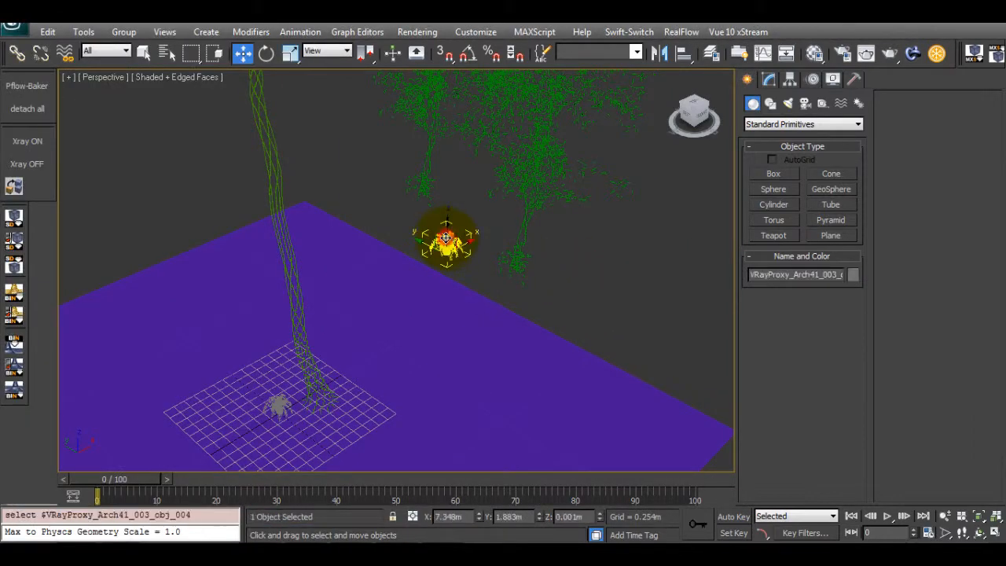
pyautogui.press('z')
pyautogui.doubleClick(754, 274)
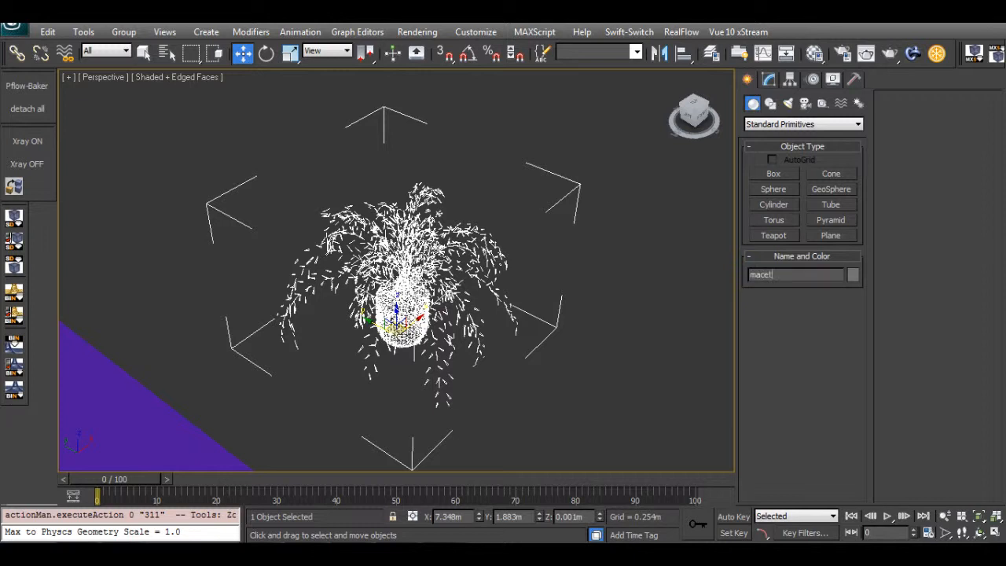
pyautogui.click(639, 242)
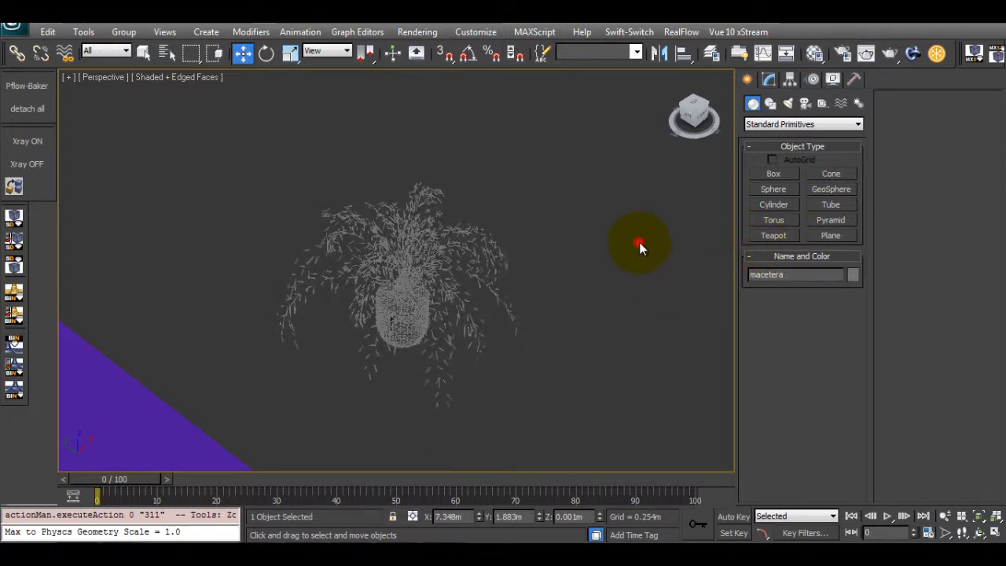
# Step: Show the Object Paint tools and pick the macetera proxy as the object to paint
pyautogui.click(742, 52)
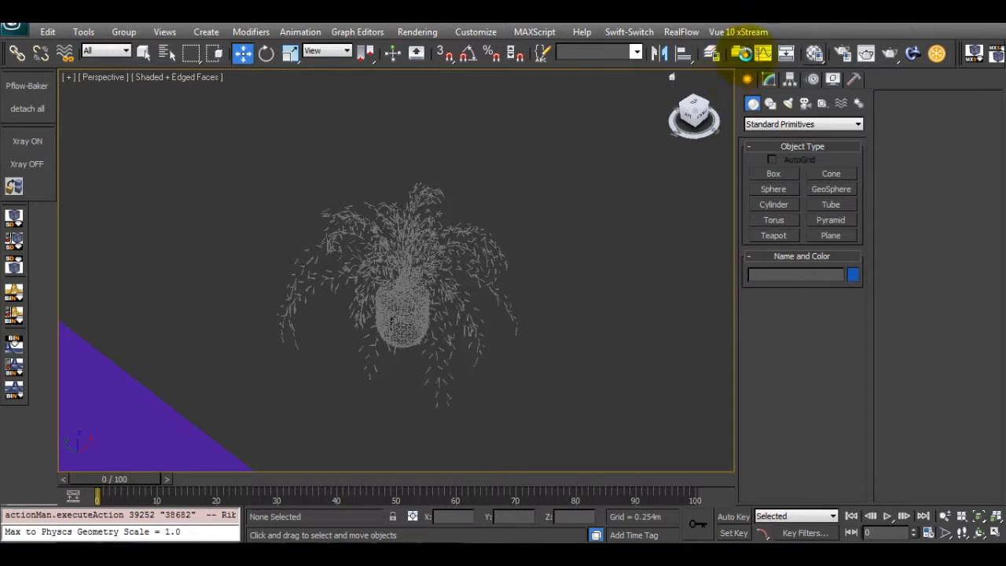
pyautogui.click(740, 52)
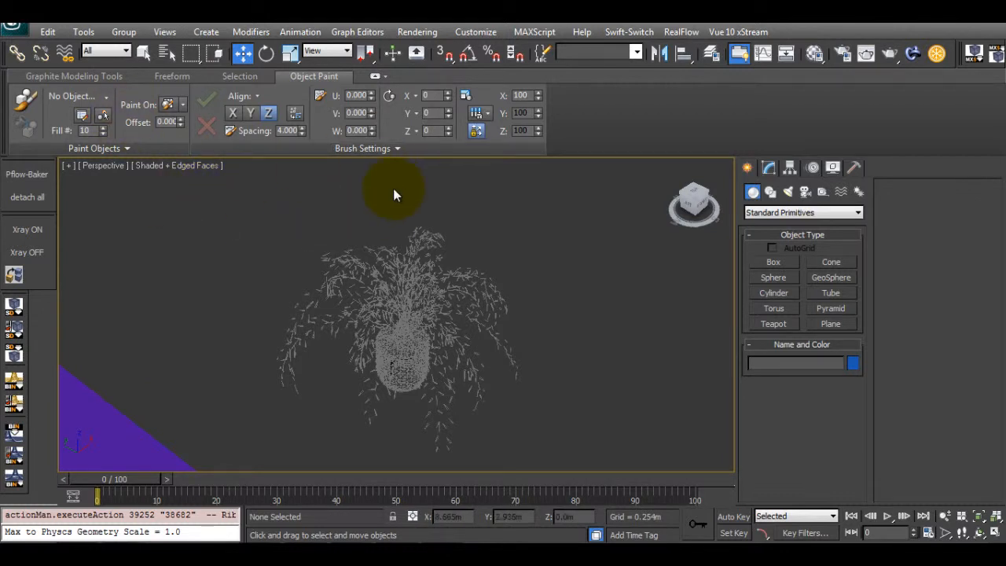
pyautogui.moveTo(422, 286); pyautogui.dragTo(456, 260, button='middle')
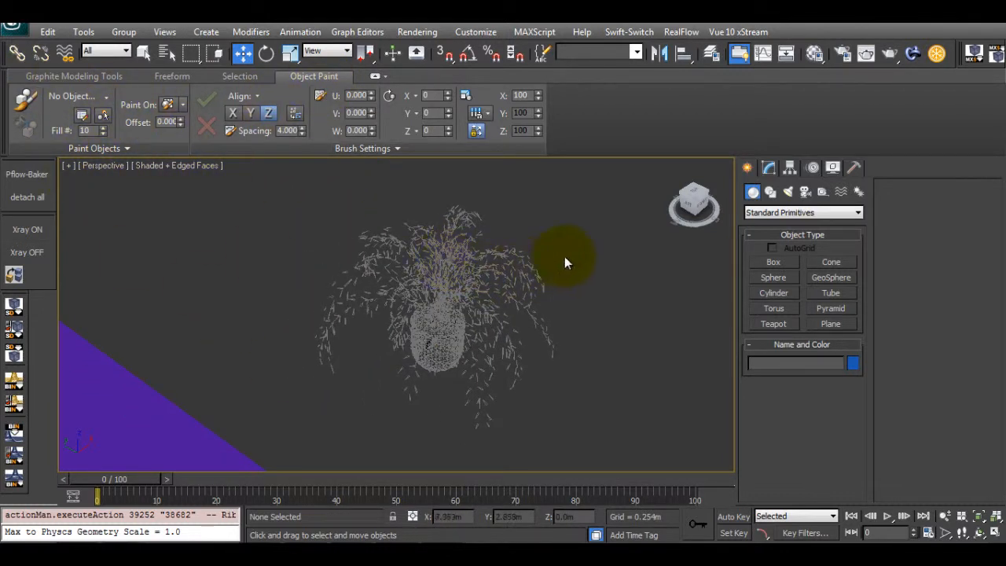
pyautogui.moveTo(564, 257); pyautogui.dragTo(442, 316)
pyautogui.keyDown('alt'); pyautogui.moveTo(407, 292); pyautogui.dragTo(416, 270, button='middle'); pyautogui.keyUp('alt')
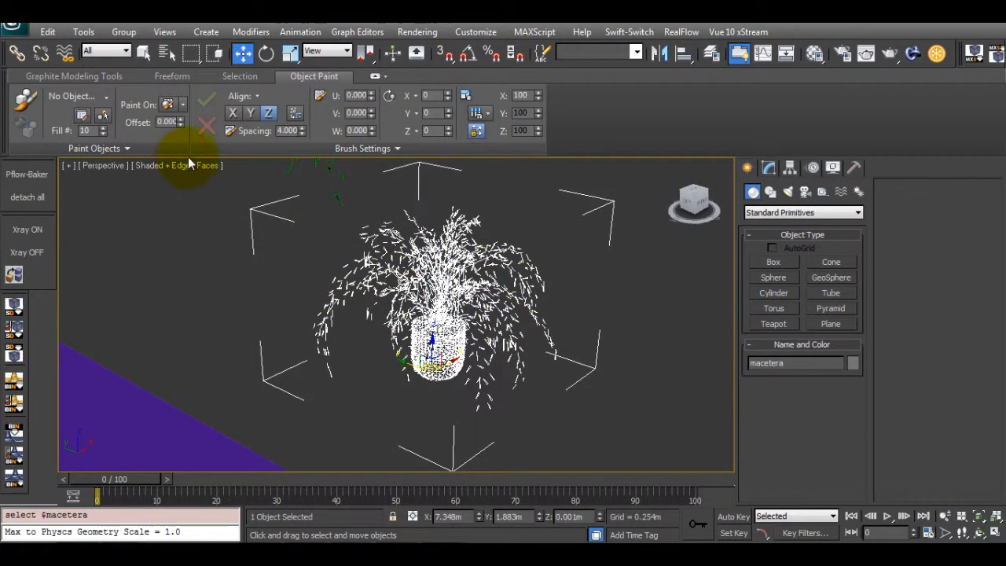
pyautogui.click(102, 115)
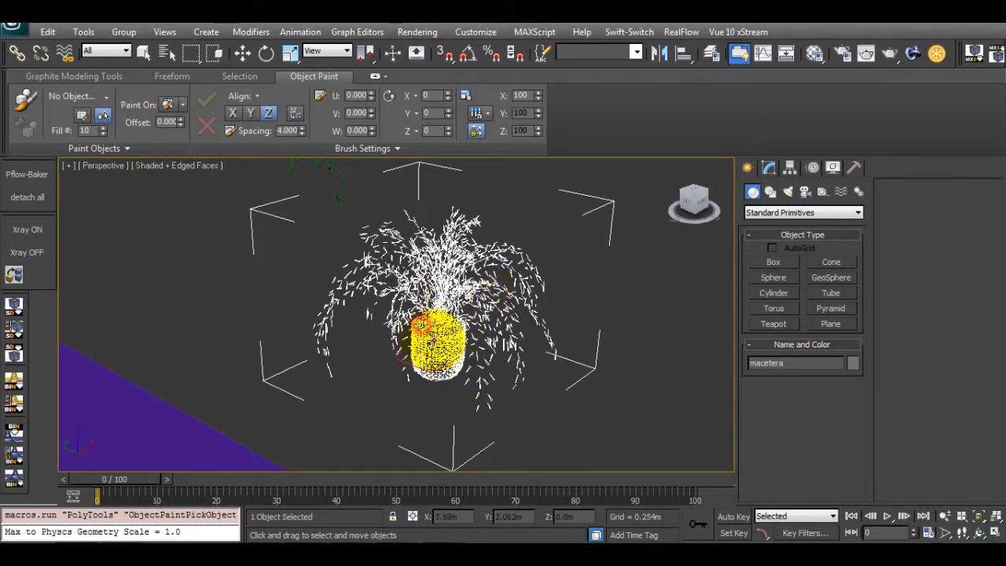
pyautogui.click(431, 338)
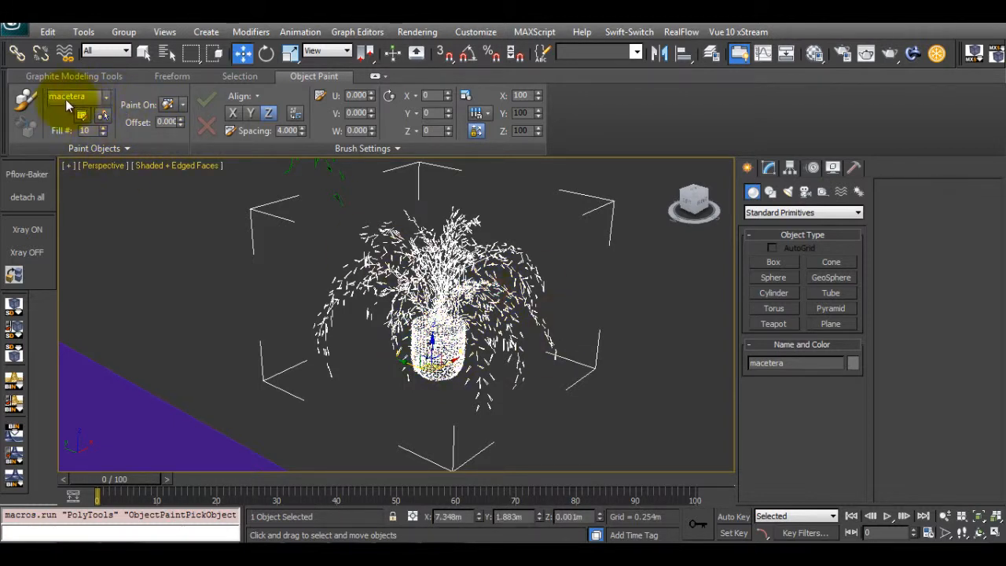
pyautogui.click(81, 114)
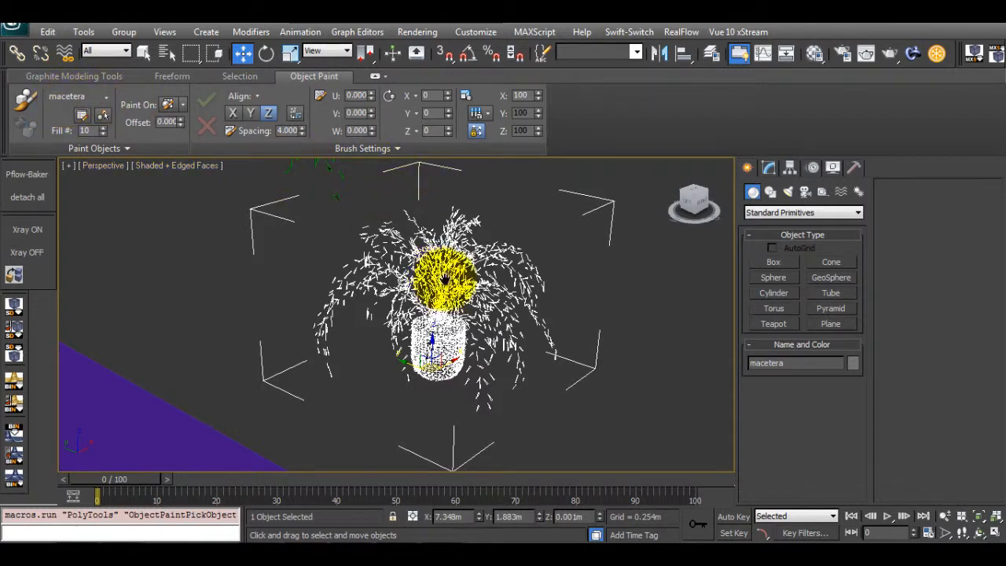
# Step: Deselect everything, start painting with a brush spacing of 0 and place one macetera proxy on the ground plane
pyautogui.scroll(-8, 446, 243)
pyautogui.moveTo(445, 233)
pyautogui.keyDown('alt'); pyautogui.mouseDown(button='middle')
pyautogui.moveTo(406, 307)
pyautogui.moveTo(438, 241)
pyautogui.mouseUp(button='middle'); pyautogui.keyUp('alt')
pyautogui.click(553, 296)
pyautogui.moveTo(447, 345); pyautogui.dragTo(502, 275, button='middle')
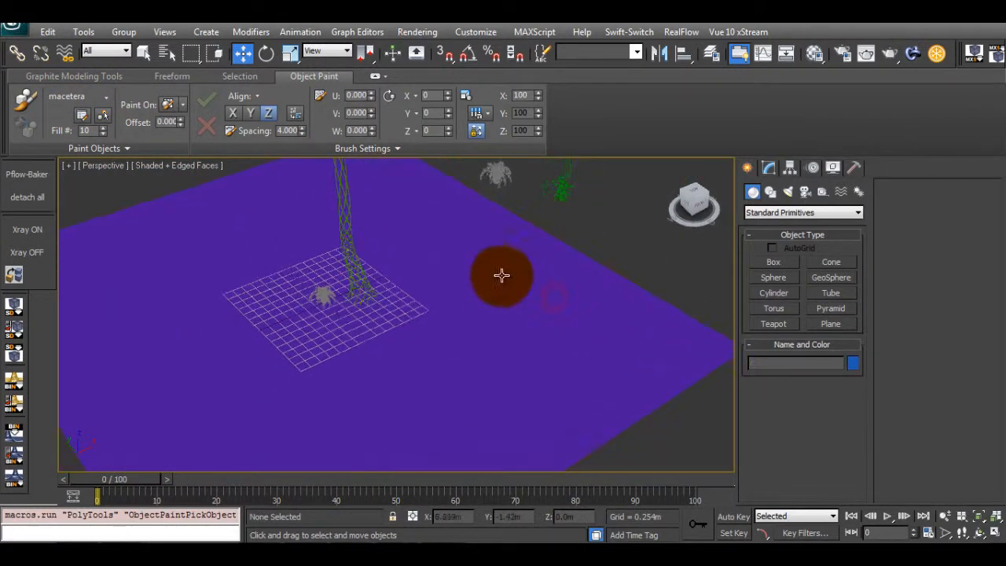
pyautogui.click(25, 99)
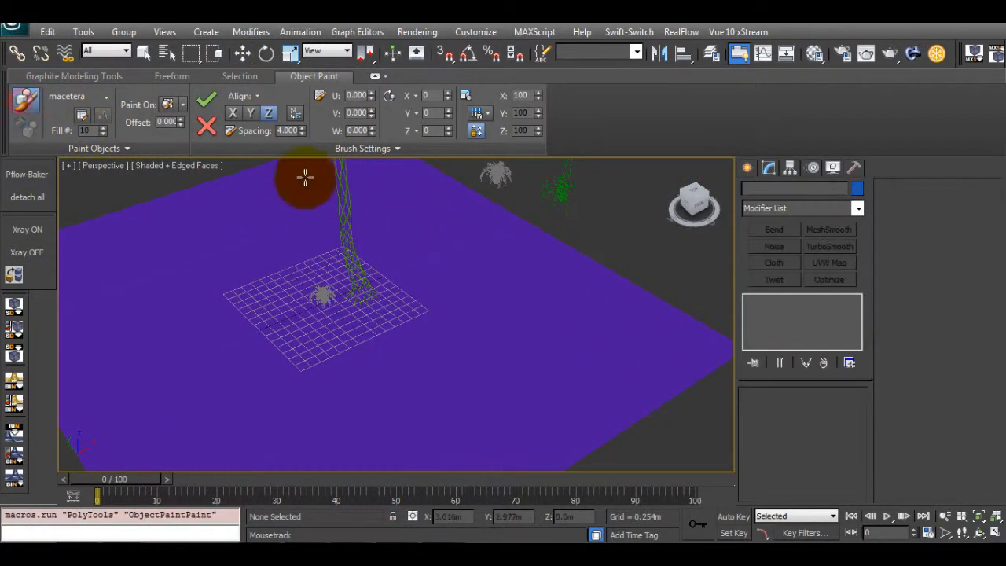
pyautogui.click(285, 131)
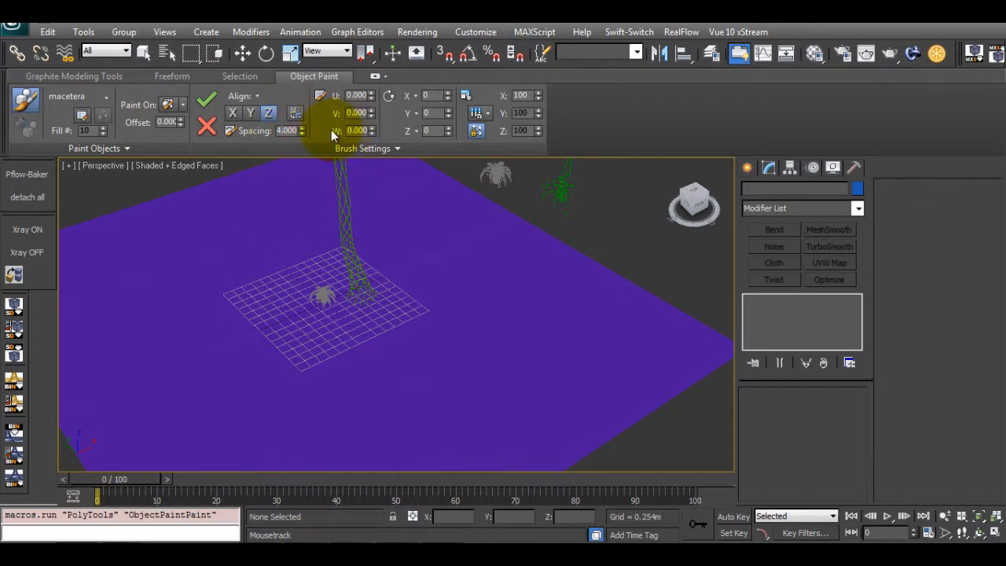
pyautogui.write('0')
pyautogui.press('Return')
pyautogui.moveTo(511, 329); pyautogui.dragTo(499, 265, button='middle')
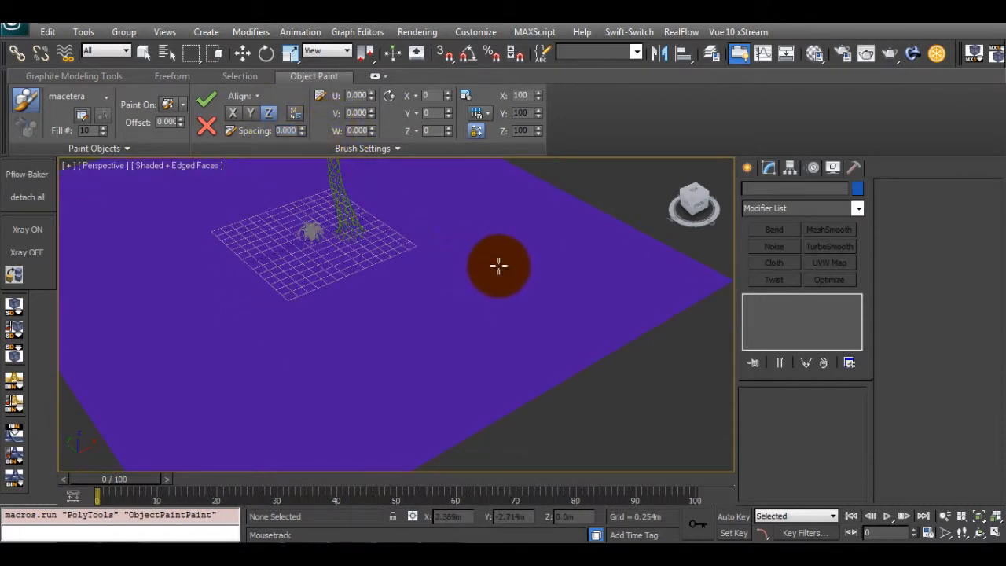
pyautogui.click(499, 266)
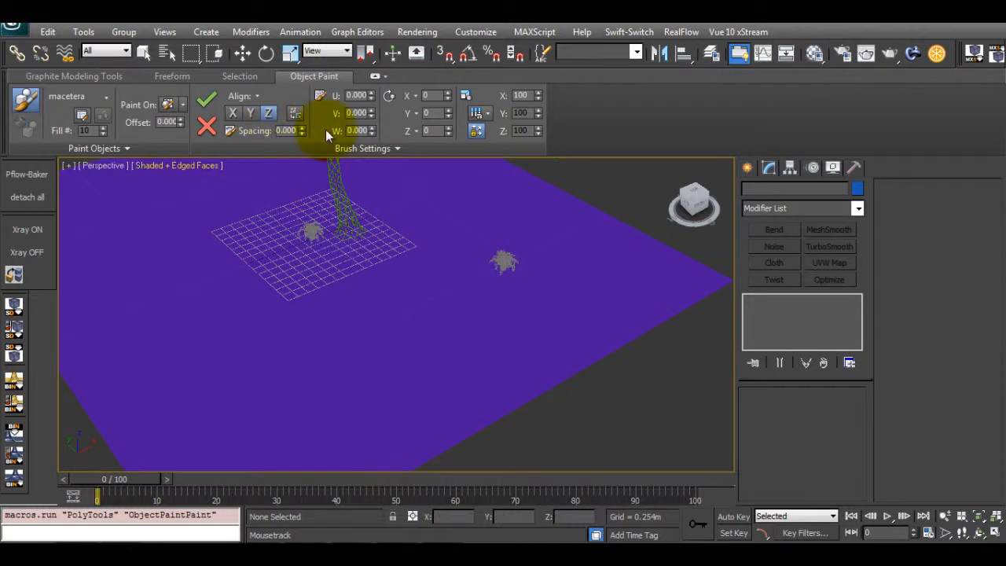
# Step: Reset the brush spacing to 0 and paint looping rows of macetera proxies across the ground plane
pyautogui.doubleClick(280, 131)
pyautogui.write('4')
pyautogui.press('Return')
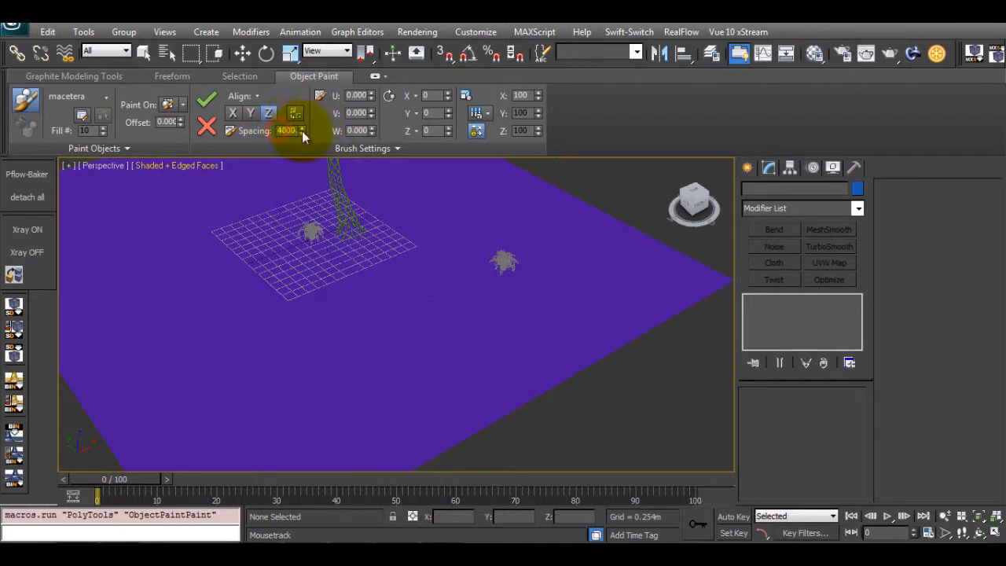
pyautogui.press('Return')
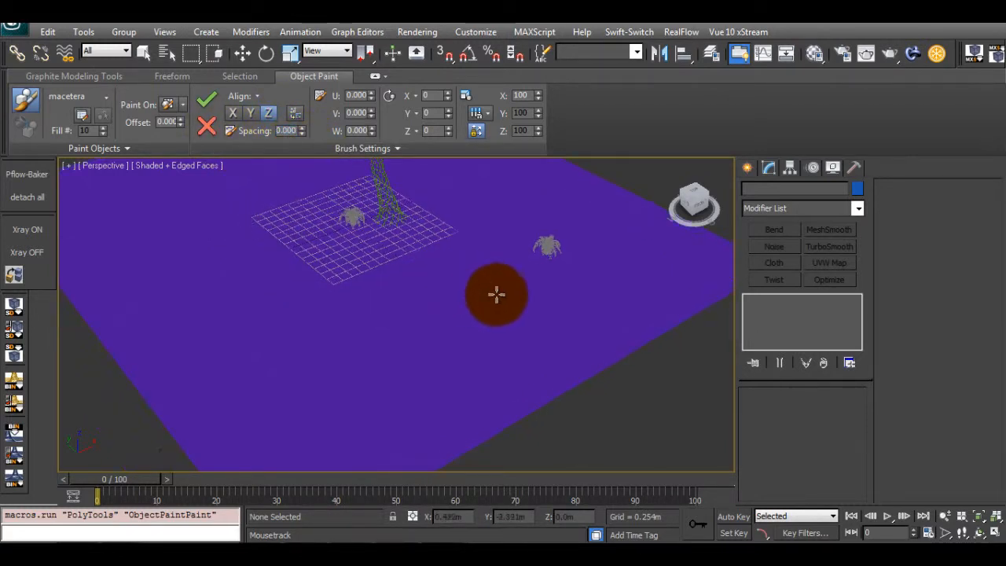
pyautogui.moveTo(564, 284)
pyautogui.mouseDown()
pyautogui.moveTo(448, 328)
pyautogui.moveTo(263, 294)
pyautogui.moveTo(171, 234)
pyautogui.moveTo(354, 388)
pyautogui.moveTo(631, 292)
pyautogui.moveTo(500, 213)
pyautogui.moveTo(411, 283)
pyautogui.moveTo(260, 188)
pyautogui.moveTo(175, 197)
pyautogui.moveTo(116, 292)
pyautogui.moveTo(341, 437)
pyautogui.moveTo(563, 358)
pyautogui.moveTo(650, 271)
pyautogui.moveTo(517, 195)
pyautogui.moveTo(557, 253)
pyautogui.moveTo(417, 349)
pyautogui.moveTo(254, 265)
pyautogui.moveTo(288, 271)
pyautogui.mouseUp()
pyautogui.moveTo(415, 231); pyautogui.dragTo(449, 224, button='middle')
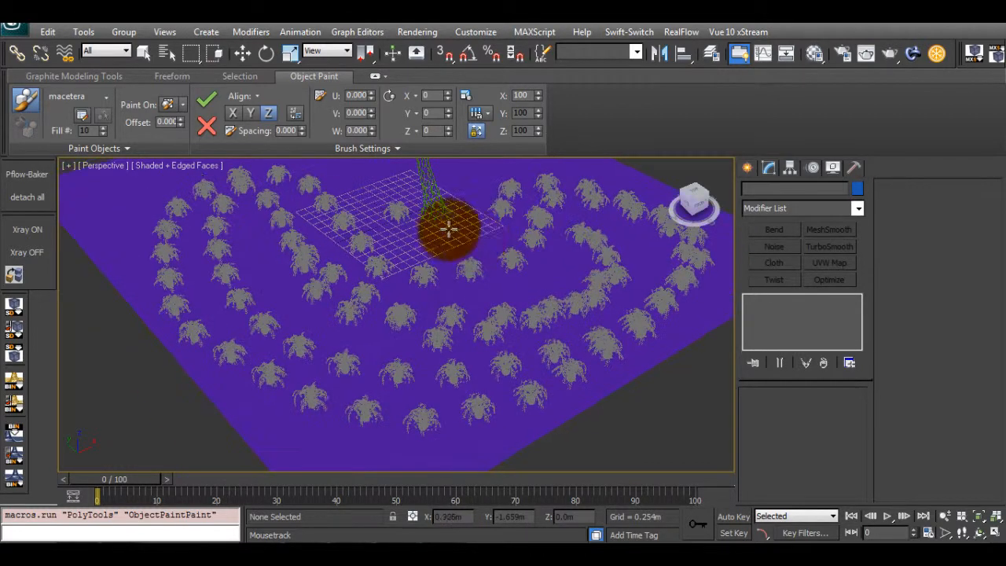
# Step: Turn on random rotation about Z for the painted proxies
pyautogui.moveTo(425, 130); pyautogui.dragTo(422, 165)
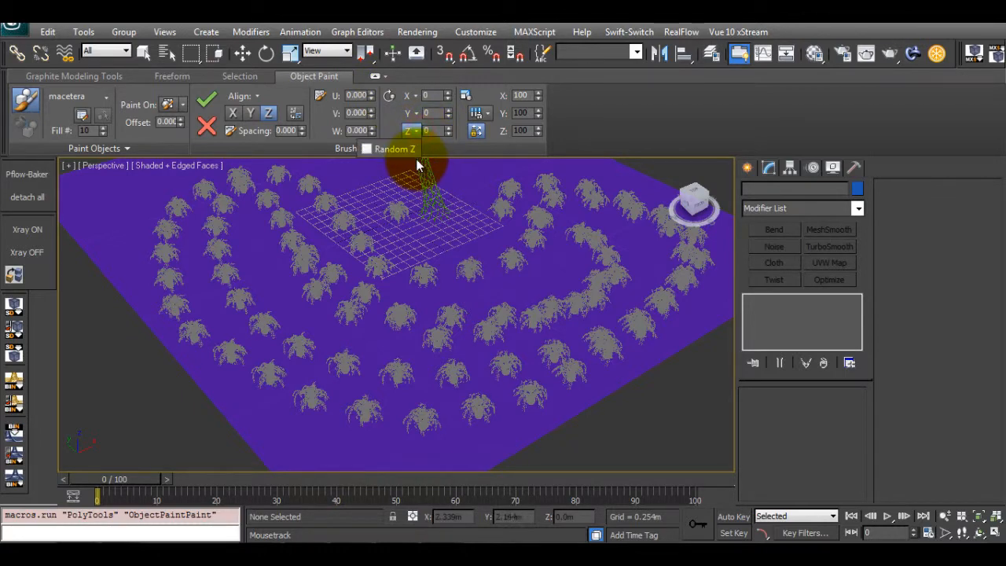
pyautogui.click(368, 149)
pyautogui.moveTo(511, 275)
pyautogui.keyDown('alt'); pyautogui.mouseDown(button='middle')
pyautogui.moveTo(532, 315)
pyautogui.moveTo(484, 277)
pyautogui.moveTo(523, 338)
pyautogui.moveTo(545, 213)
pyautogui.mouseUp(button='middle'); pyautogui.keyUp('alt')
# Step: Set the painted proxies' scale to Random with a maximum of 80 on all three axes
pyautogui.click(487, 110)
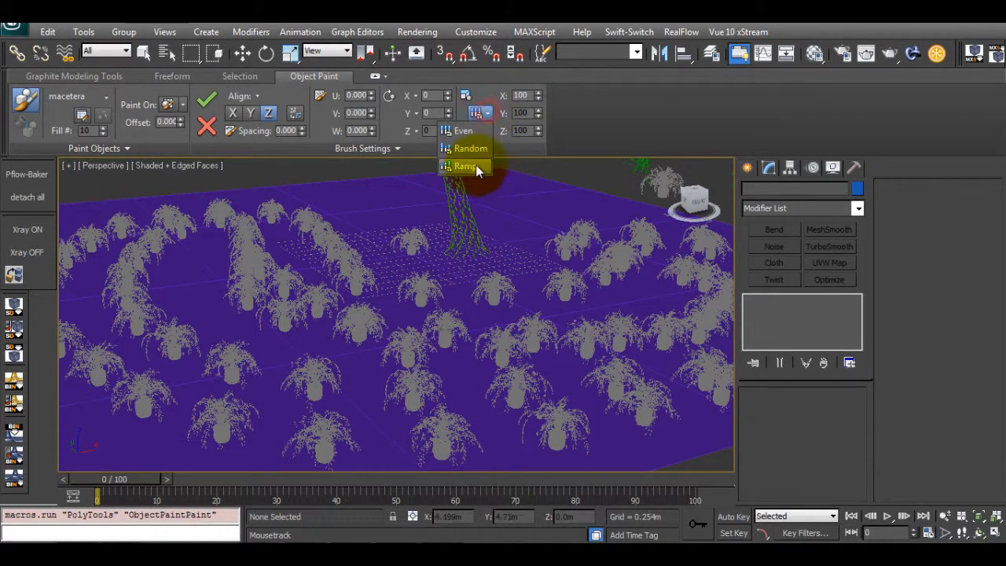
pyautogui.click(478, 169)
pyautogui.doubleClick(572, 94)
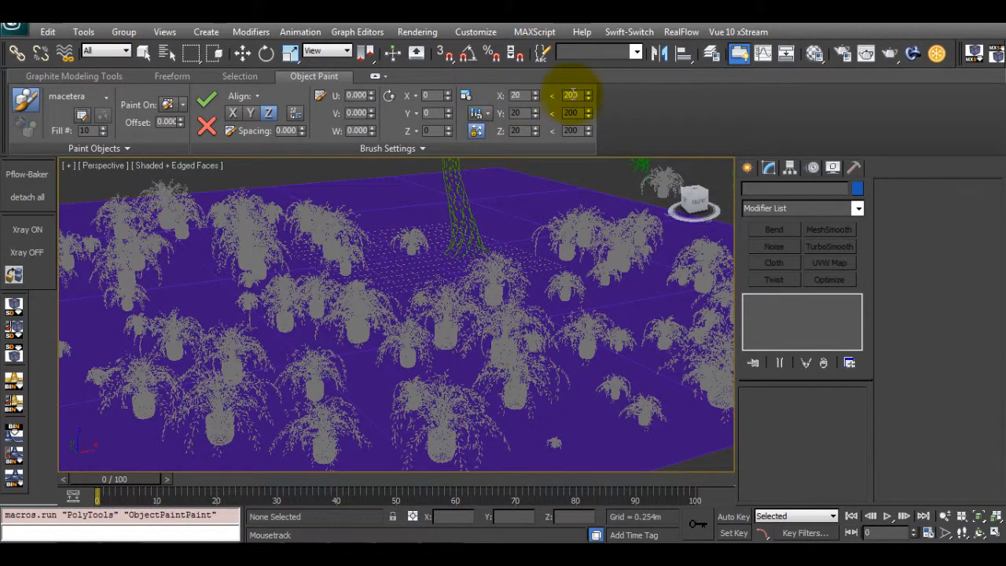
pyautogui.write('80')
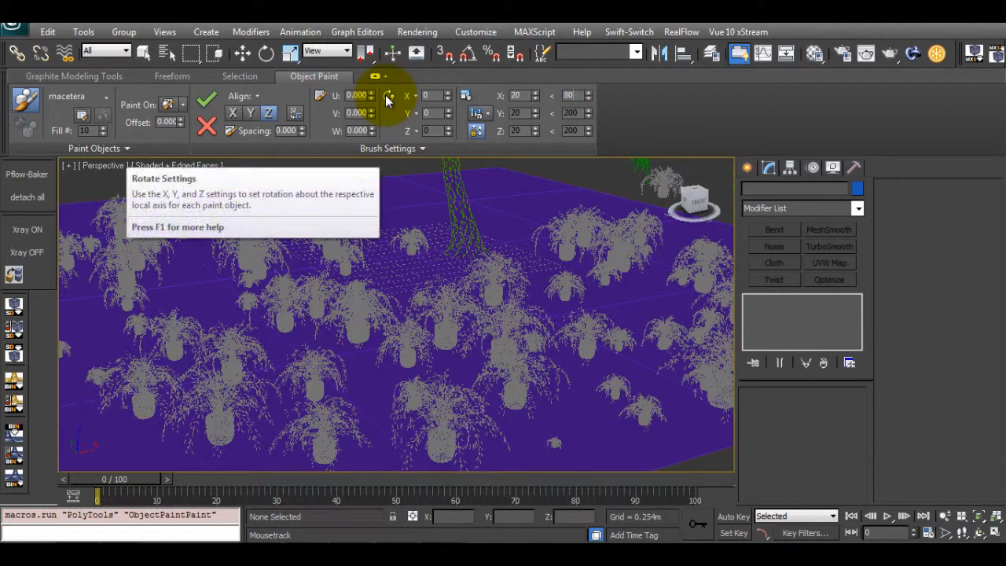
pyautogui.press('Return')
pyautogui.scroll(-5, 518, 314)
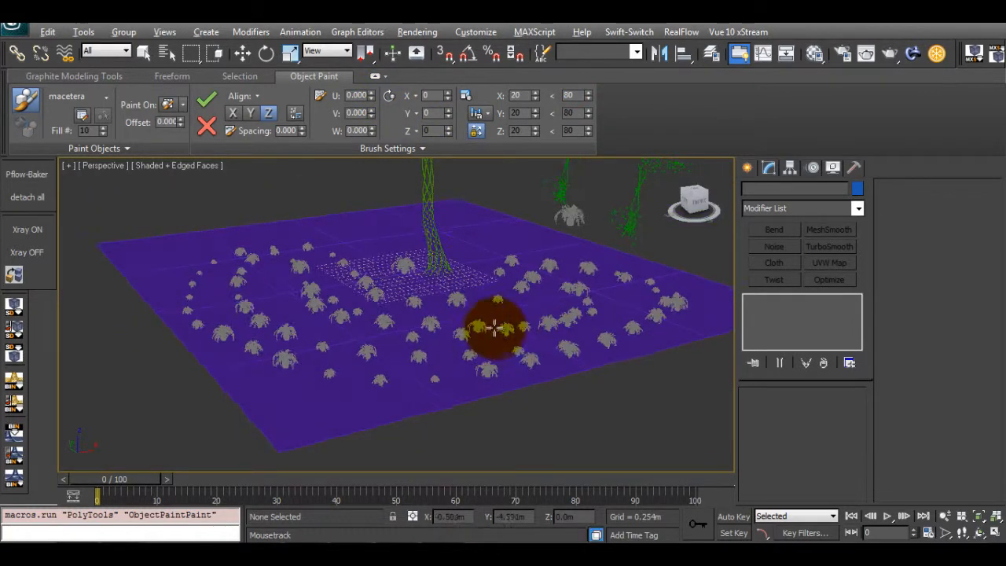
pyautogui.moveTo(494, 328)
pyautogui.keyDown('alt'); pyautogui.mouseDown(button='middle')
pyautogui.moveTo(611, 377)
pyautogui.moveTo(494, 340)
pyautogui.mouseUp(button='middle'); pyautogui.keyUp('alt')
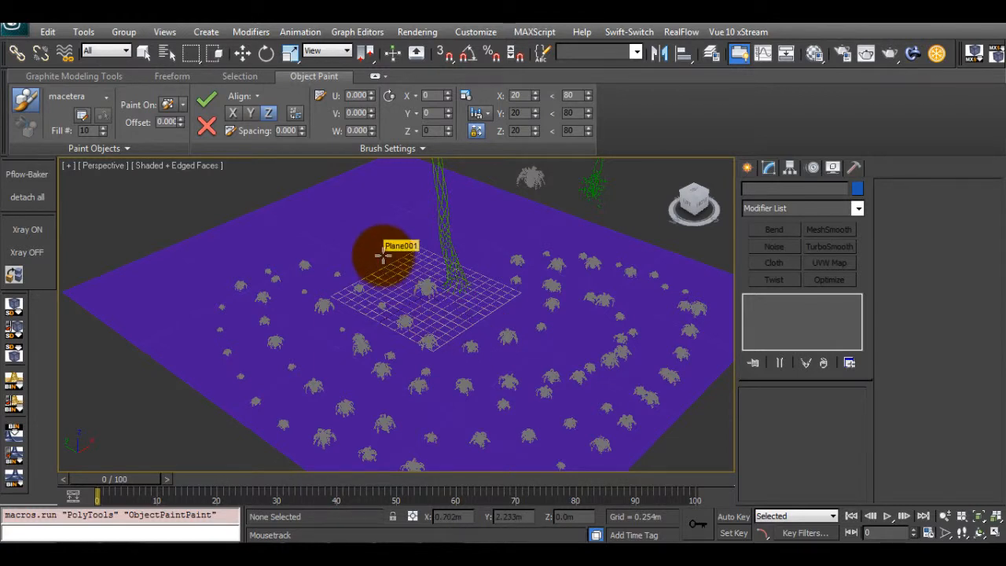
# Step: Turn off edged faces in the perspective viewport and view the painted ground plane from several angles
pyautogui.press('F4')
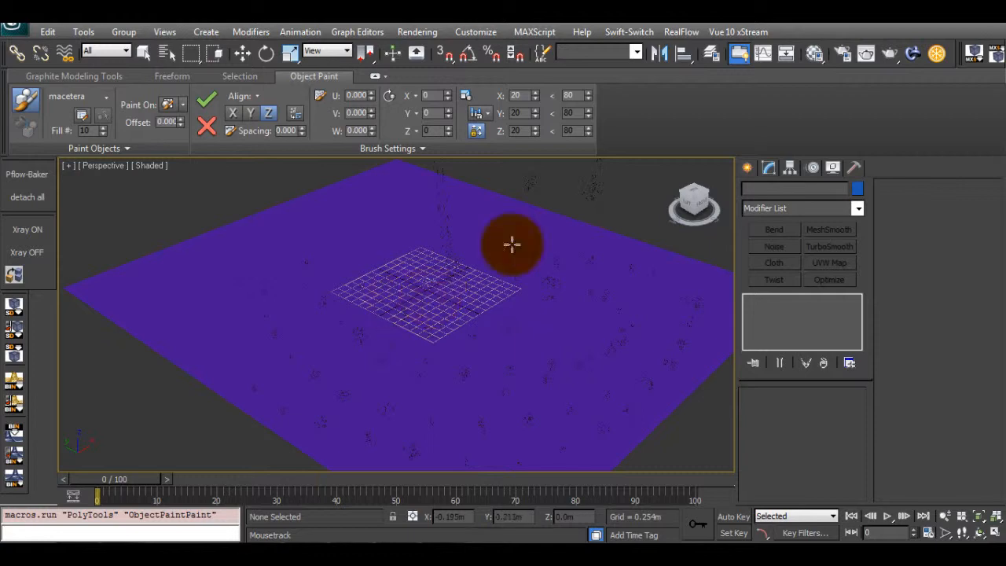
pyautogui.keyDown('alt'); pyautogui.moveTo(523, 301); pyautogui.dragTo(509, 294, button='middle'); pyautogui.keyUp('alt')
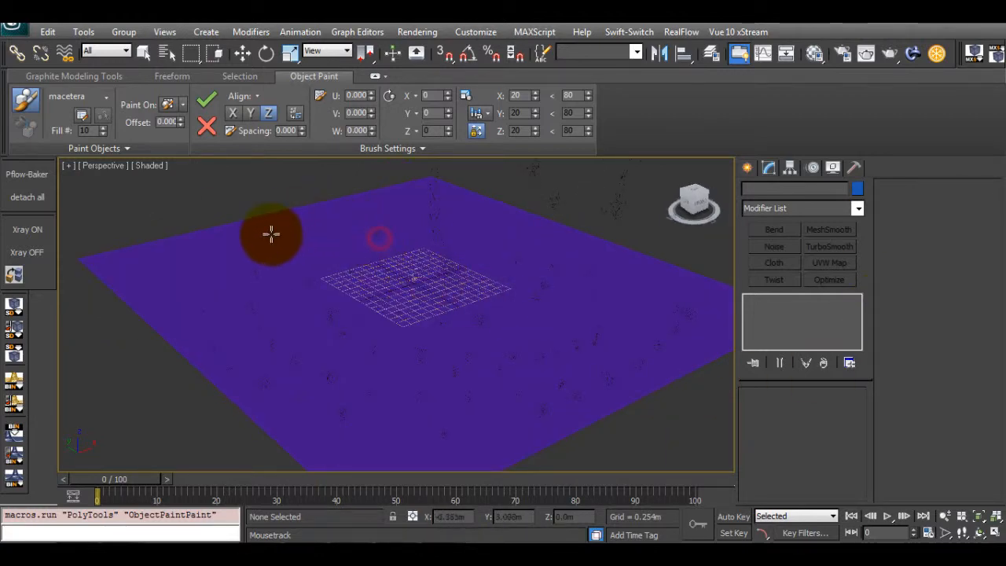
pyautogui.keyDown('alt'); pyautogui.moveTo(305, 260); pyautogui.dragTo(359, 269, button='middle'); pyautogui.keyUp('alt')
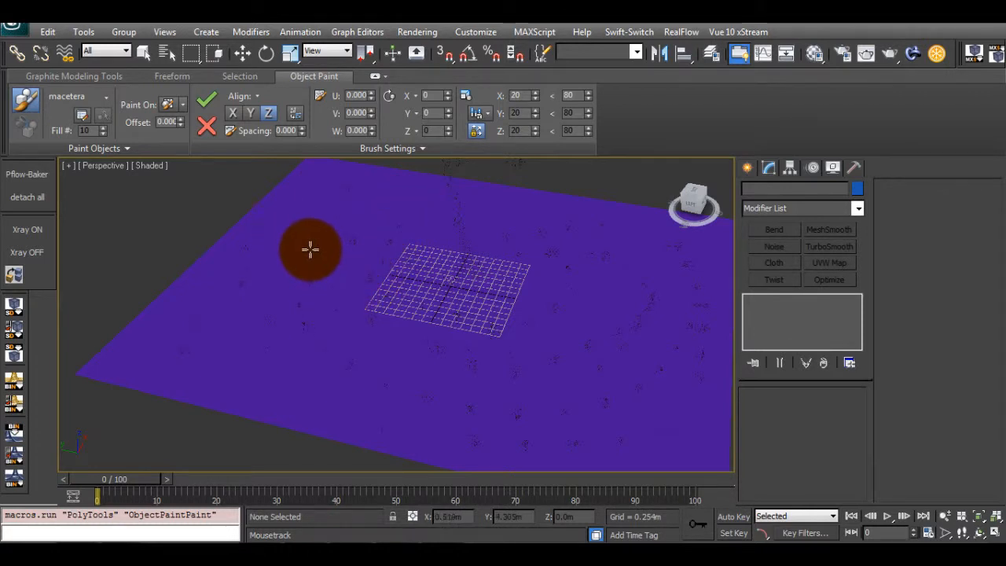
pyautogui.keyDown('alt'); pyautogui.moveTo(431, 307); pyautogui.dragTo(440, 292, button='middle'); pyautogui.keyUp('alt')
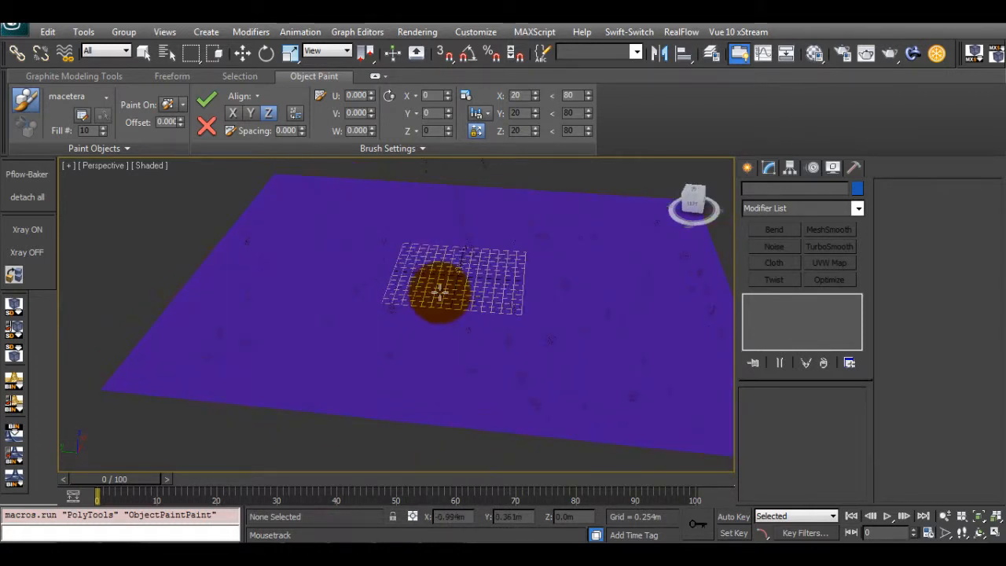
pyautogui.moveTo(509, 308); pyautogui.dragTo(503, 305, button='middle')
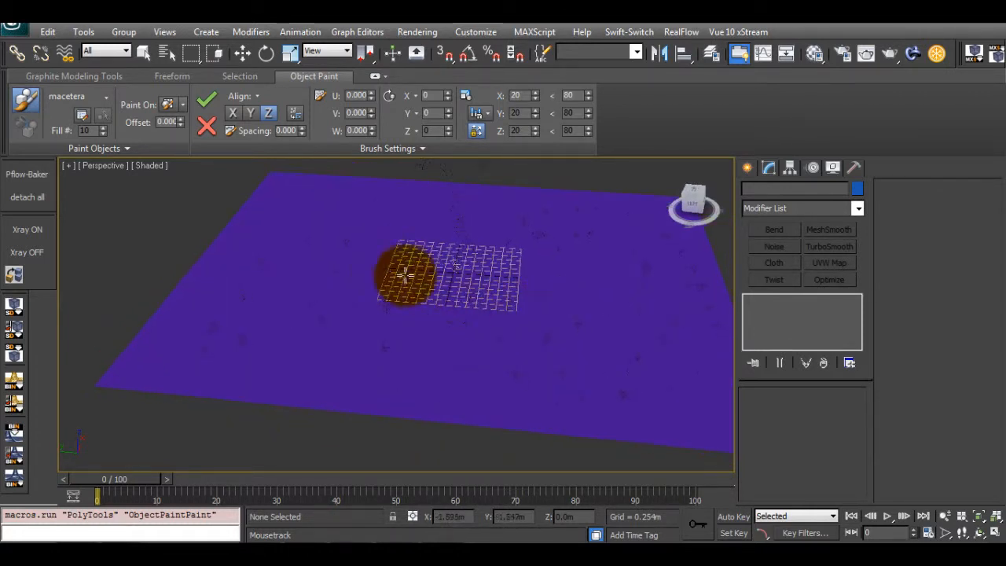
# Step: Paint more macetera proxies along the far part and outer side of the ground plane and finish the painting
pyautogui.keyDown('alt'); pyautogui.moveTo(514, 264); pyautogui.dragTo(559, 286, button='middle'); pyautogui.keyUp('alt')
pyautogui.keyDown('alt'); pyautogui.moveTo(462, 291); pyautogui.dragTo(522, 296, button='middle'); pyautogui.keyUp('alt')
pyautogui.click(516, 337)
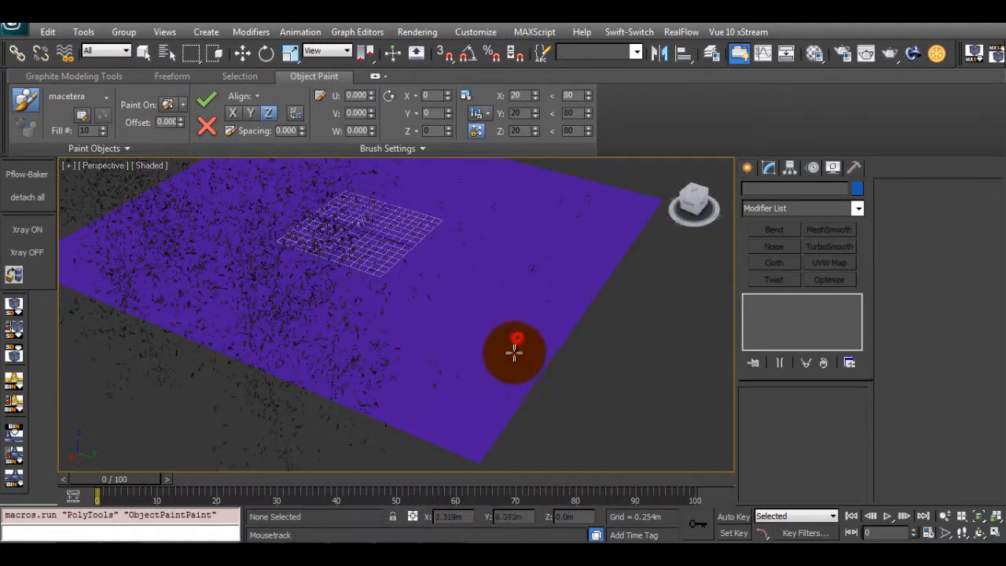
pyautogui.moveTo(588, 269)
pyautogui.keyDown('alt'); pyautogui.mouseDown(button='middle')
pyautogui.moveTo(500, 291)
pyautogui.moveTo(456, 285)
pyautogui.mouseUp(button='middle'); pyautogui.keyUp('alt')
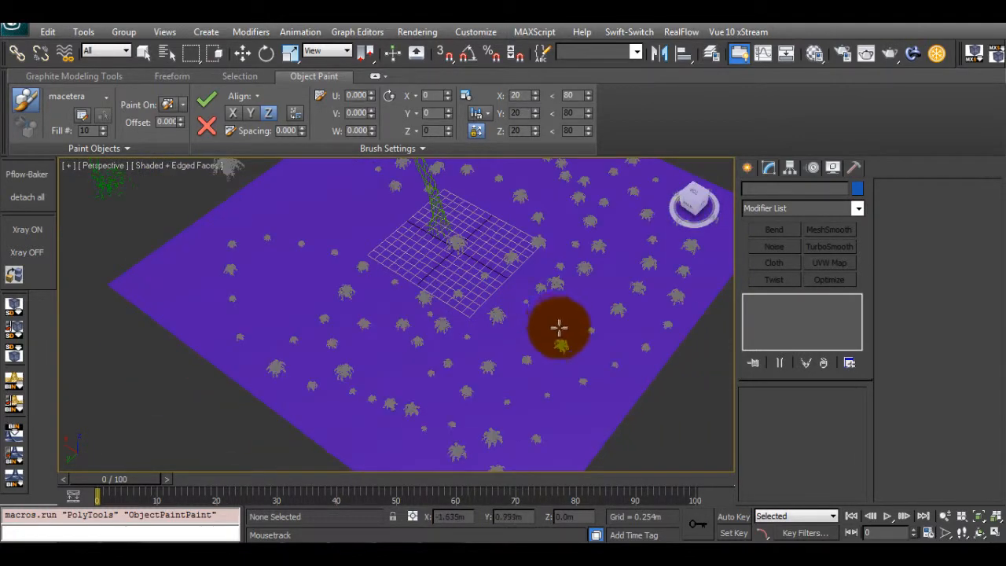
pyautogui.moveTo(556, 326)
pyautogui.keyDown('alt'); pyautogui.mouseDown(button='middle')
pyautogui.moveTo(363, 317)
pyautogui.moveTo(562, 287)
pyautogui.mouseUp(button='middle'); pyautogui.keyUp('alt')
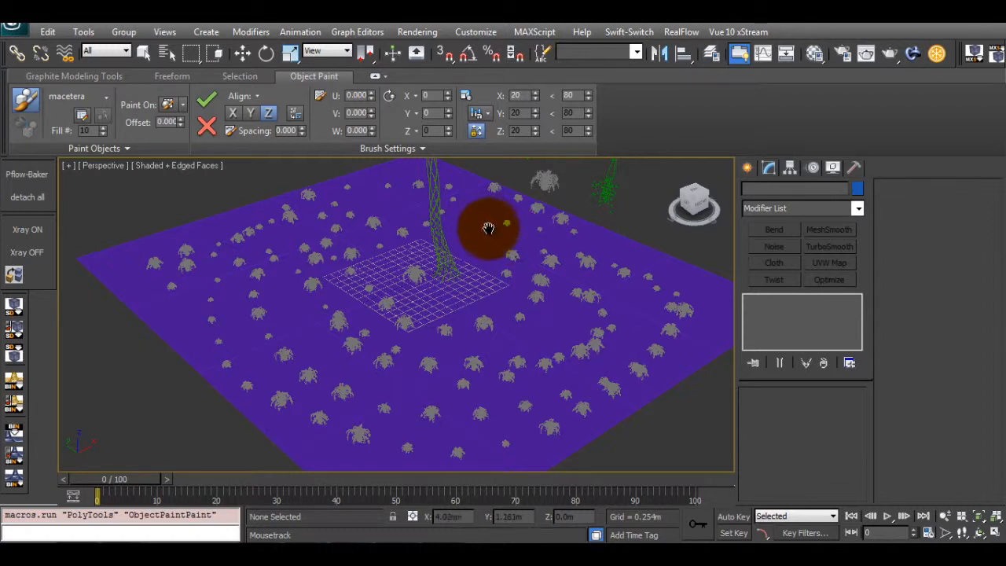
pyautogui.moveTo(488, 229); pyautogui.dragTo(487, 231, button='middle')
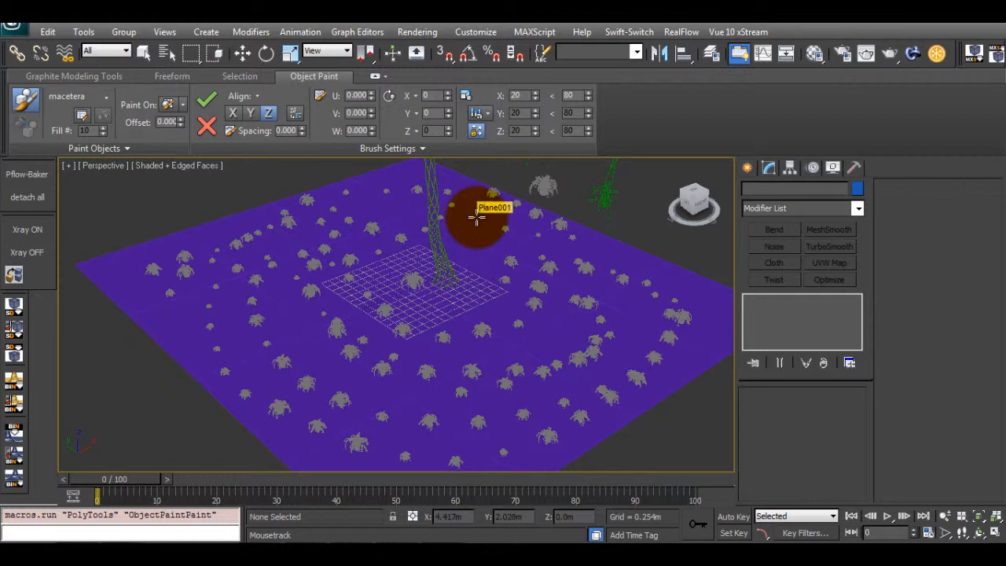
pyautogui.moveTo(482, 223); pyautogui.dragTo(482, 260)
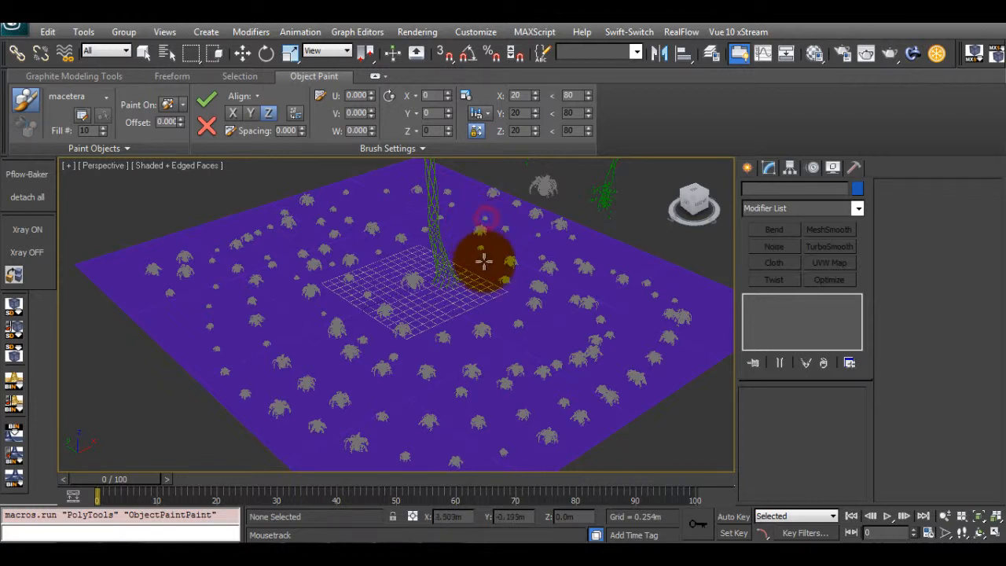
pyautogui.moveTo(620, 251)
pyautogui.mouseDown()
pyautogui.moveTo(687, 299)
pyautogui.moveTo(705, 332)
pyautogui.moveTo(665, 398)
pyautogui.mouseUp()
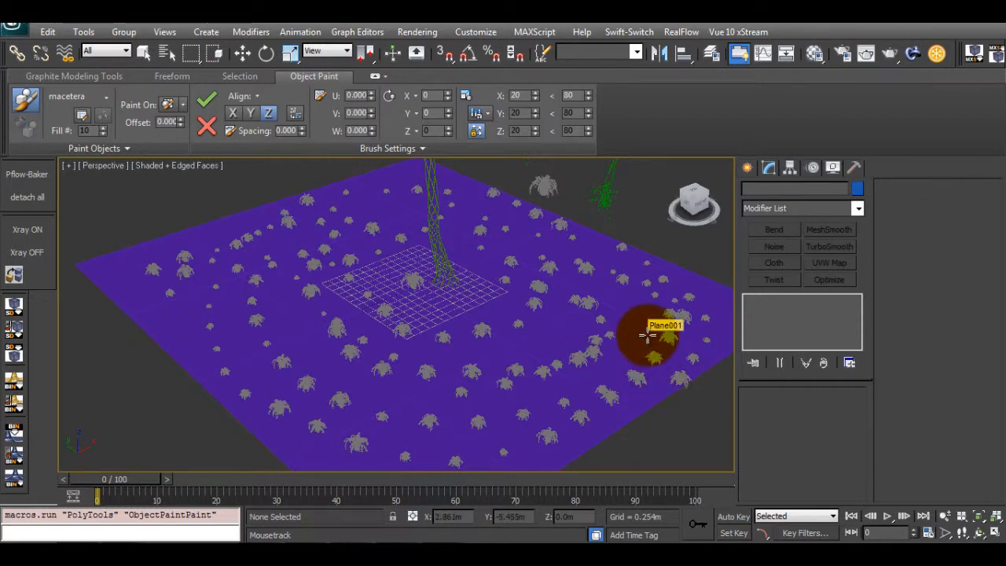
pyautogui.moveTo(611, 328)
pyautogui.keyDown('alt'); pyautogui.mouseDown(button='middle')
pyautogui.moveTo(629, 338)
pyautogui.moveTo(604, 316)
pyautogui.mouseUp(button='middle'); pyautogui.keyUp('alt')
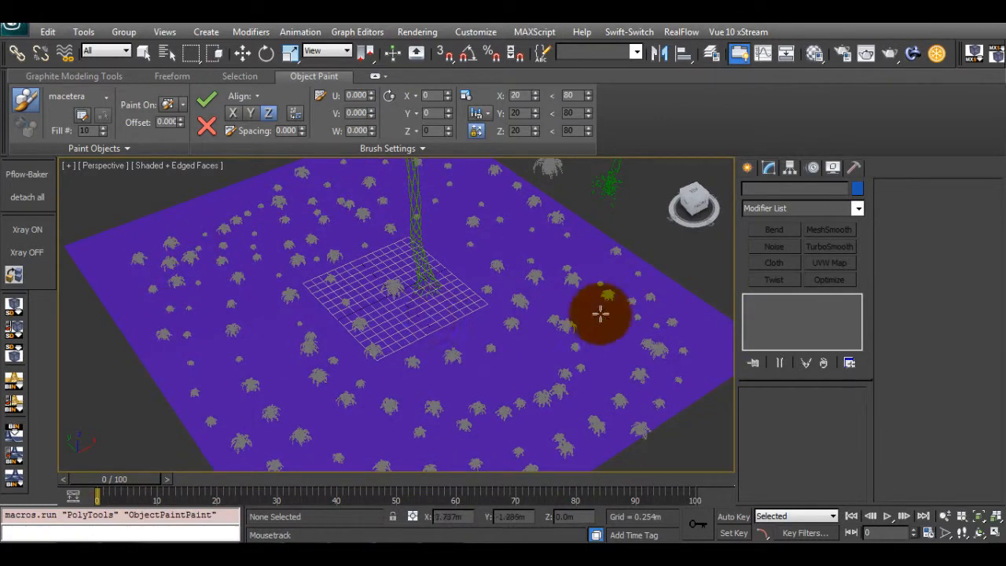
pyautogui.rightClick(446, 334)
# Step: Delete all painted macetera copies, including the one at the grid's centre, keeping the original proxy beside the plane, and hide the modeling ribbon
pyautogui.keyDown('alt'); pyautogui.moveTo(446, 335); pyautogui.dragTo(451, 297, button='middle'); pyautogui.keyUp('alt')
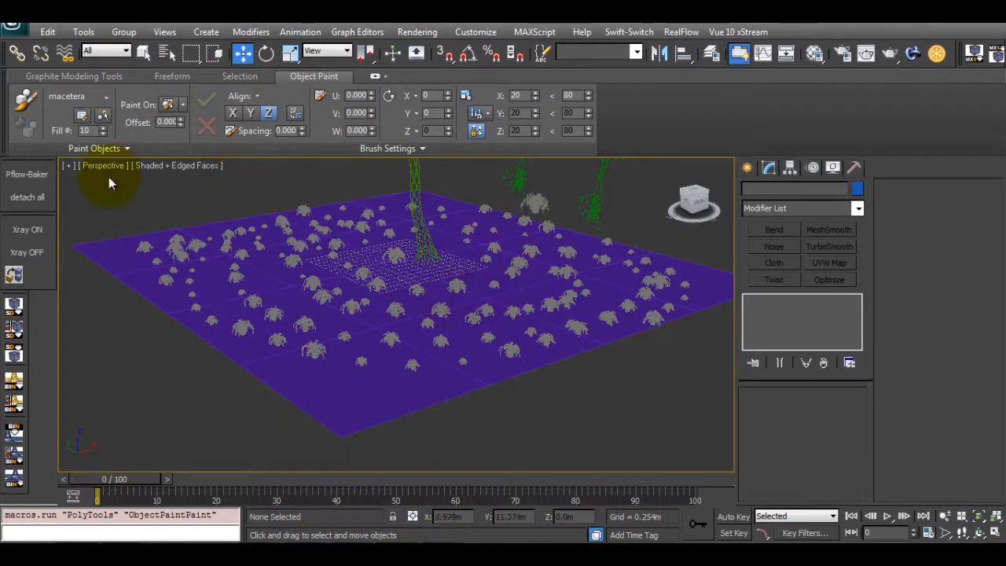
pyautogui.keyDown('alt'); pyautogui.moveTo(512, 309); pyautogui.dragTo(495, 309, button='middle'); pyautogui.keyUp('alt')
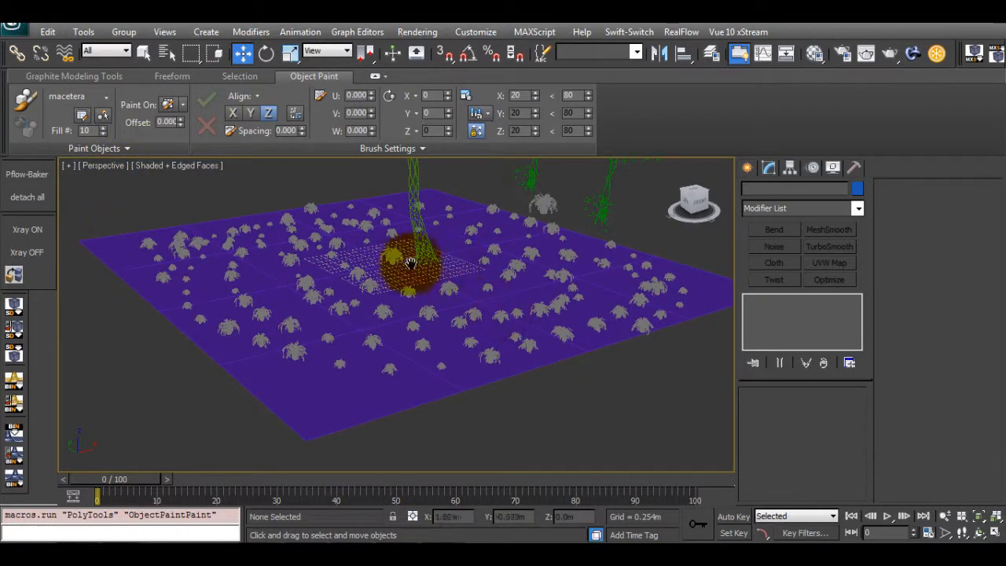
pyautogui.keyDown('alt'); pyautogui.moveTo(633, 217); pyautogui.dragTo(552, 309, button='middle'); pyautogui.keyUp('alt')
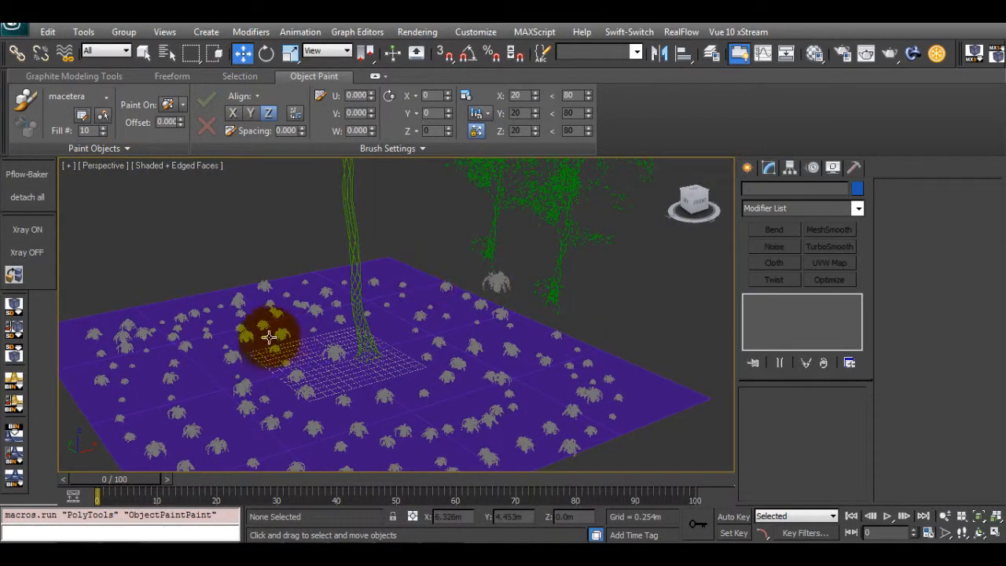
pyautogui.keyDown('alt'); pyautogui.moveTo(269, 336); pyautogui.dragTo(225, 299, button='middle'); pyautogui.keyUp('alt')
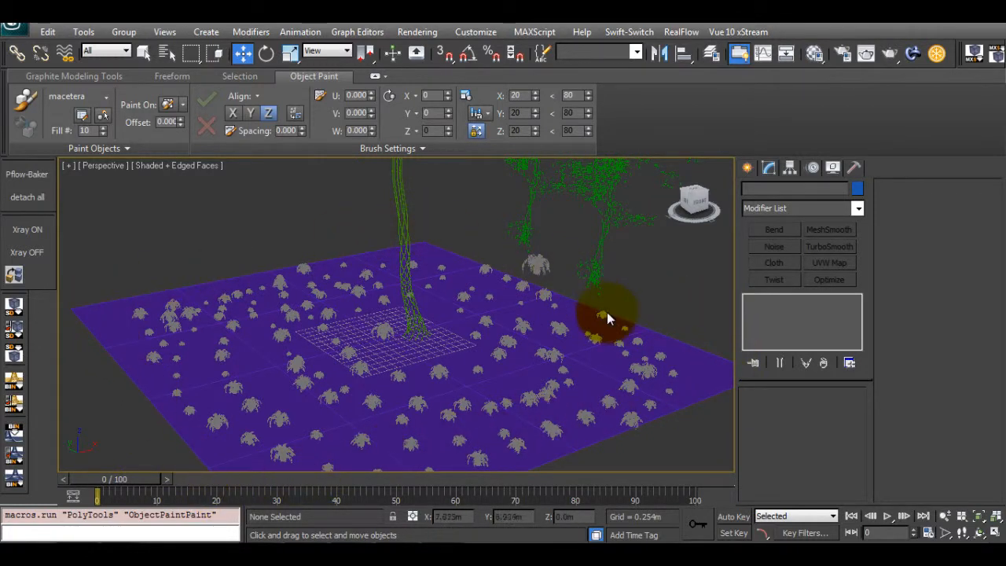
pyautogui.keyDown('alt'); pyautogui.moveTo(606, 312); pyautogui.dragTo(606, 315, button='middle'); pyautogui.keyUp('alt')
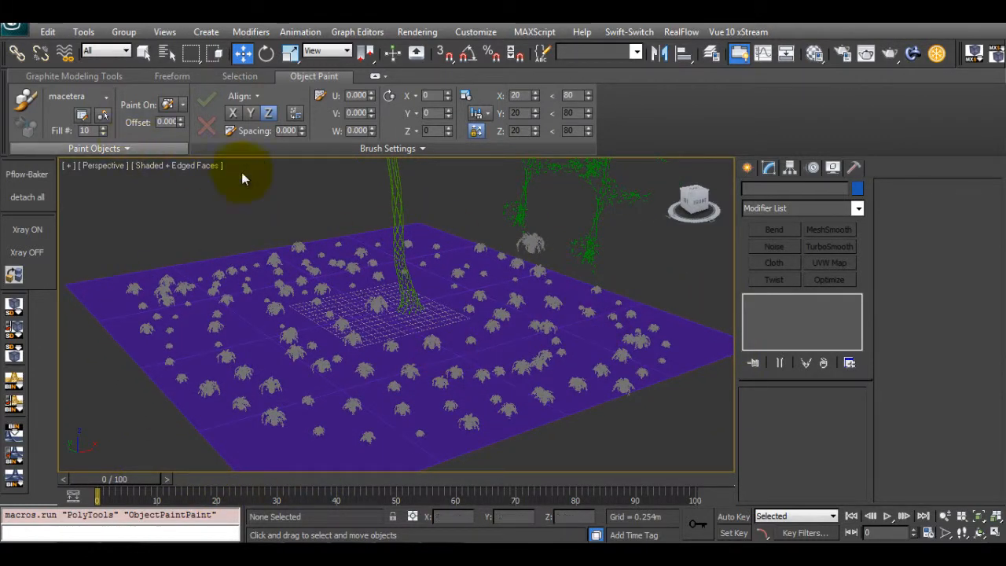
pyautogui.click(521, 235)
pyautogui.rightClick(517, 239)
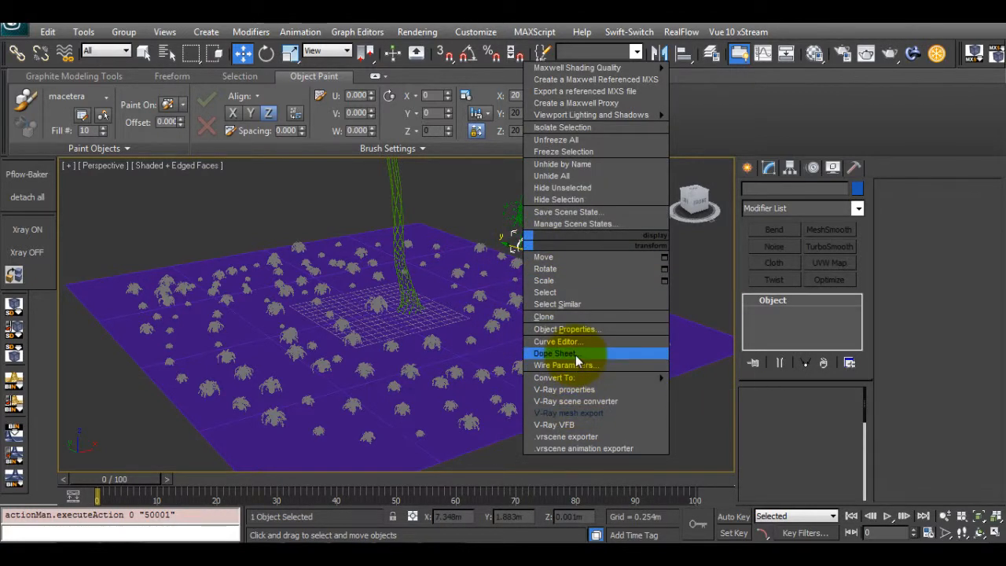
pyautogui.click(568, 304)
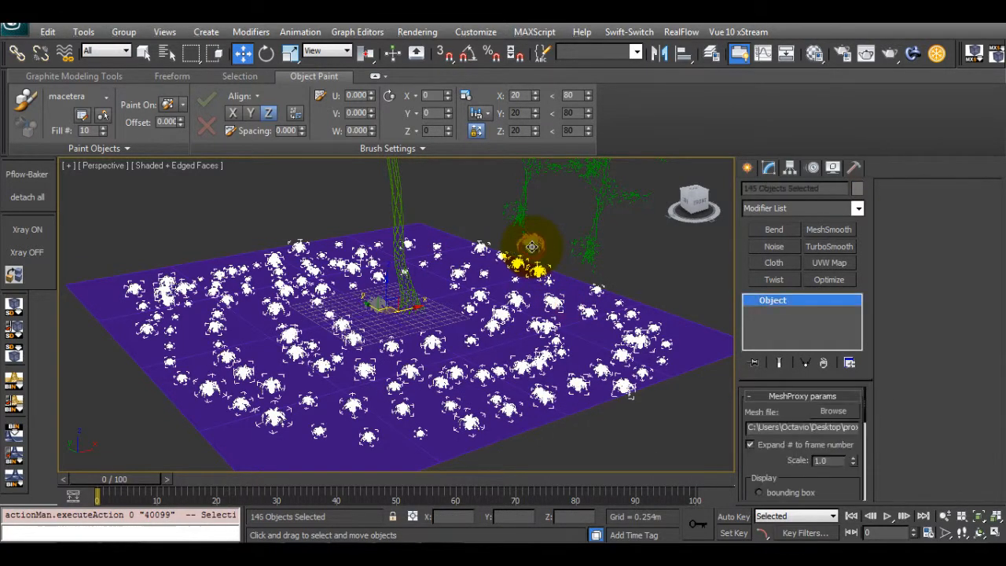
pyautogui.press('Delete')
pyautogui.click(378, 304)
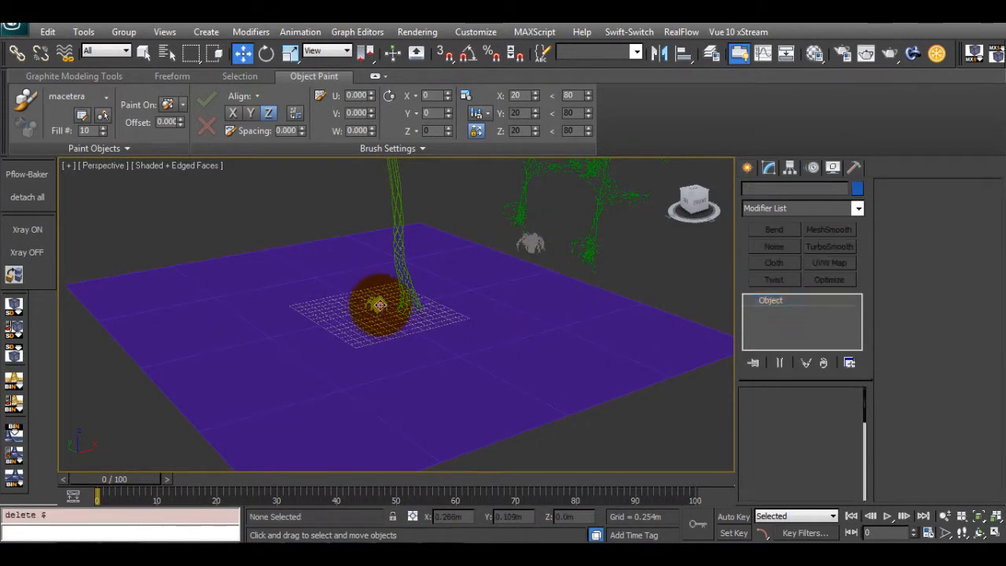
pyautogui.press('Delete')
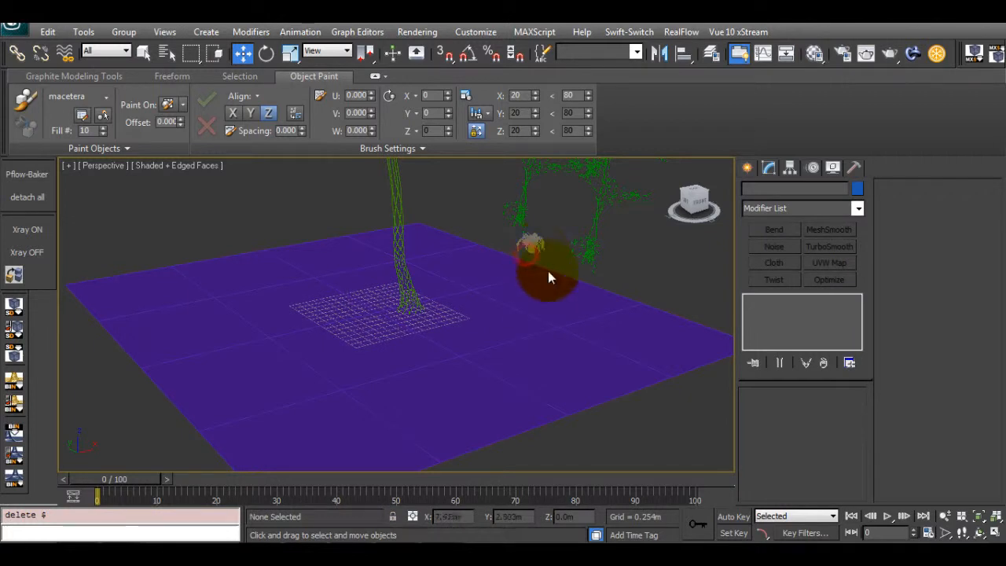
pyautogui.click(731, 61)
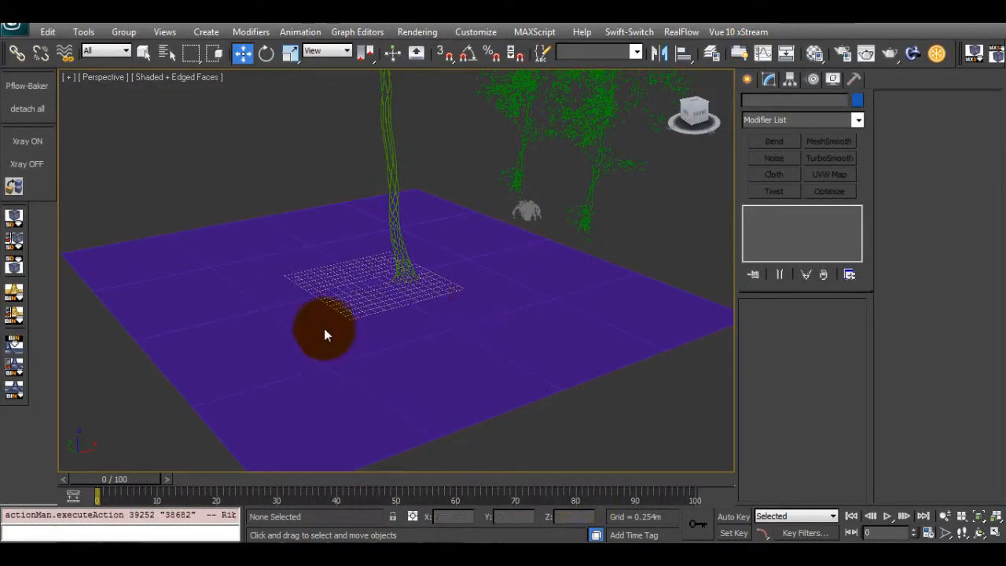
# Step: Clear the selection and bring up the Compound Objects creation tools
pyautogui.click(294, 299)
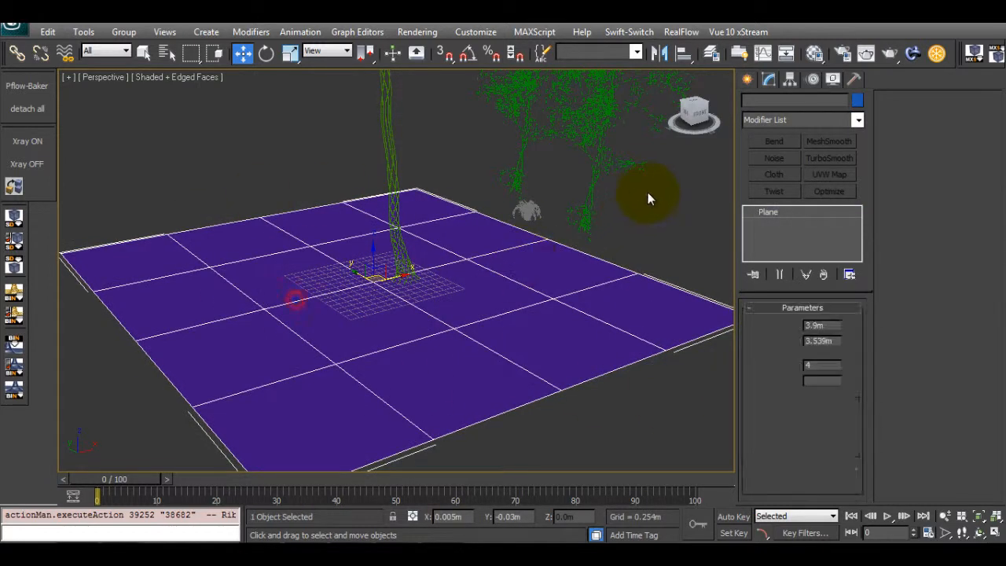
pyautogui.click(671, 196)
pyautogui.click(746, 78)
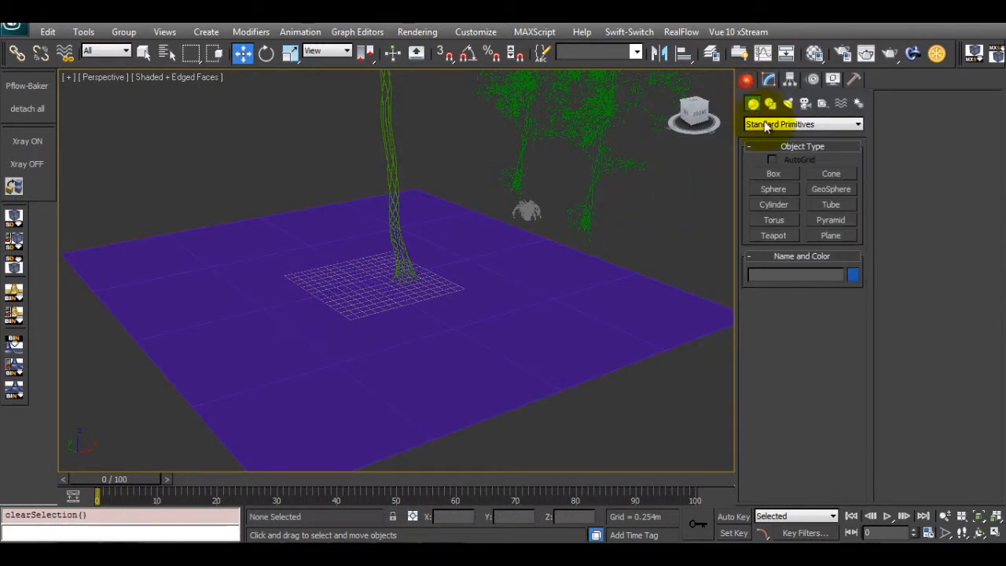
pyautogui.click(829, 122)
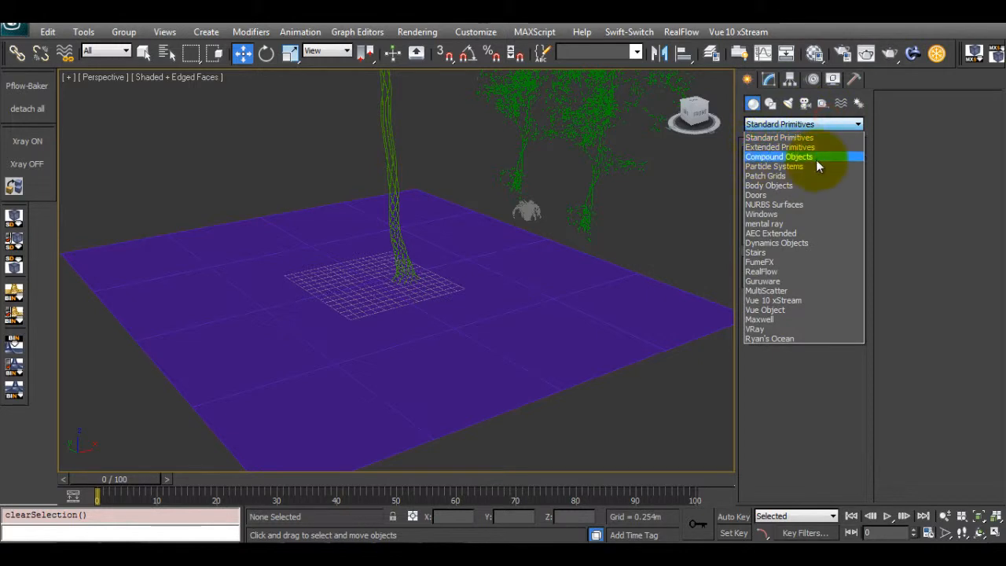
pyautogui.click(779, 157)
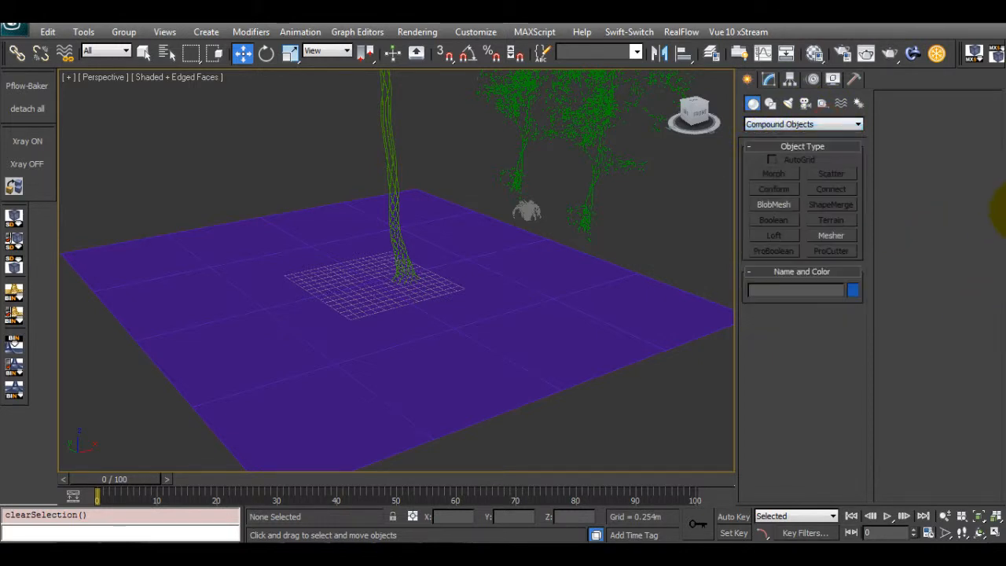
pyautogui.click(569, 290)
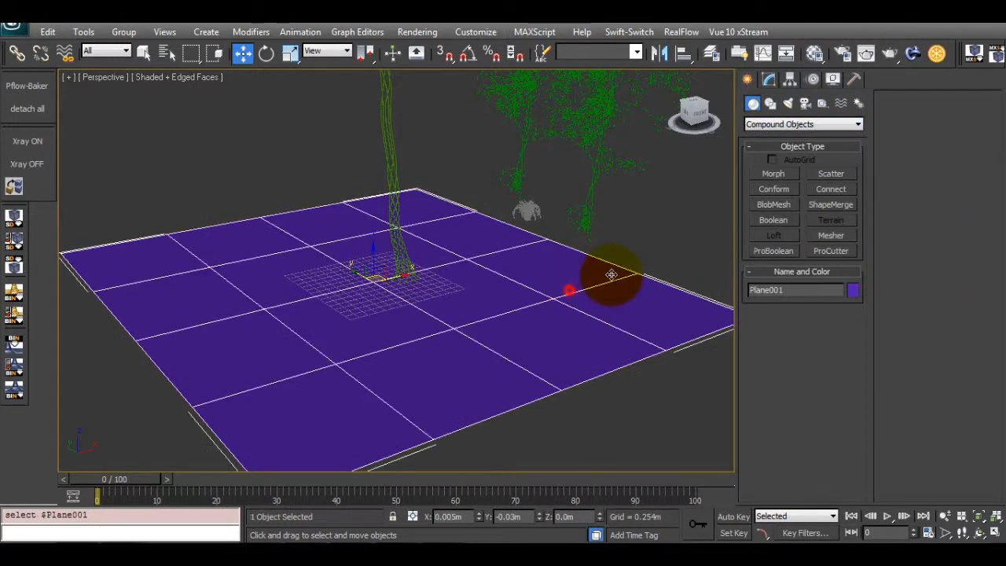
pyautogui.click(837, 175)
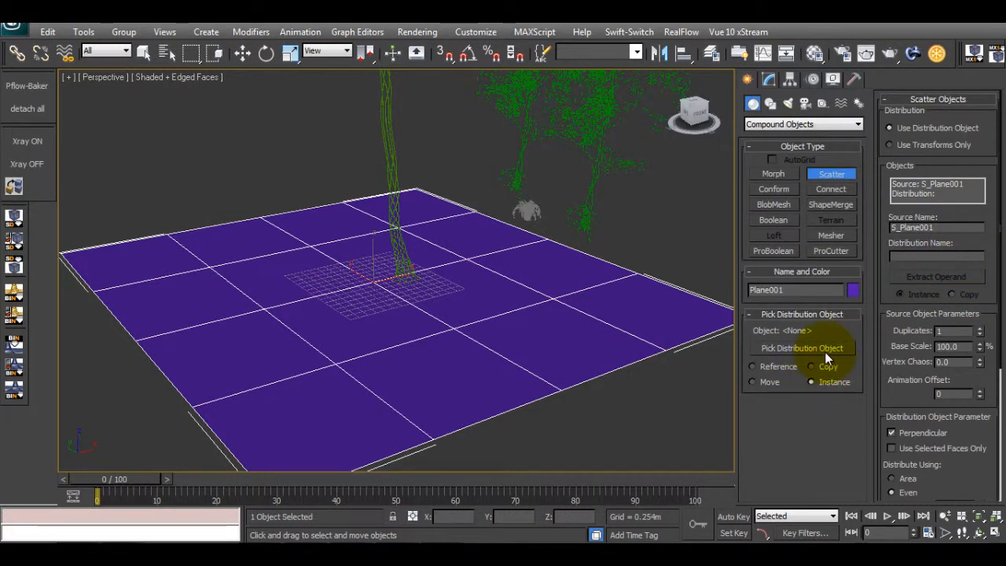
pyautogui.moveTo(540, 303); pyautogui.dragTo(534, 303, button='middle')
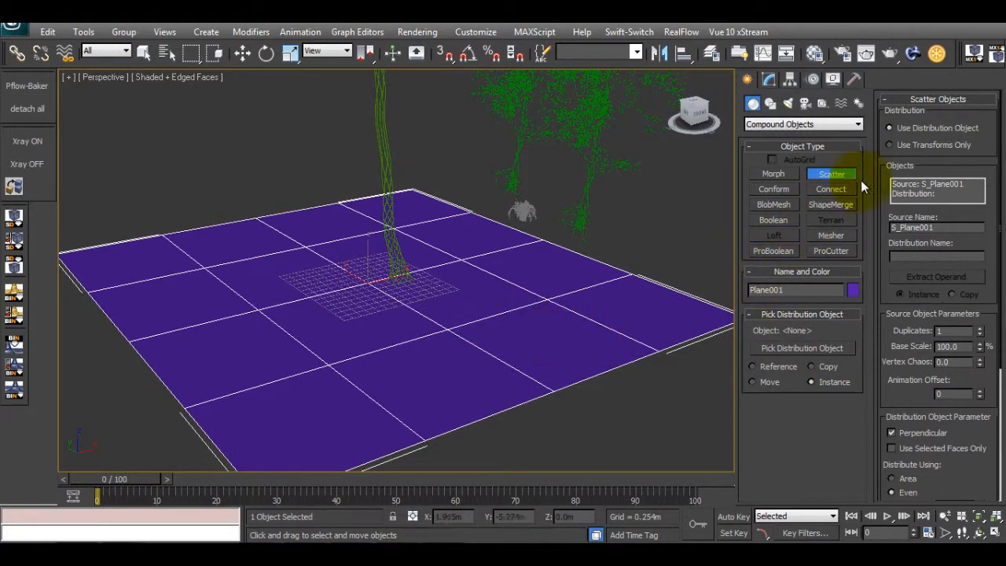
pyautogui.press('w')
# Step: Create a Scatter object from the original macetera proxy with the ground plane as instanced distribution object and 14 duplicates
pyautogui.click(525, 211)
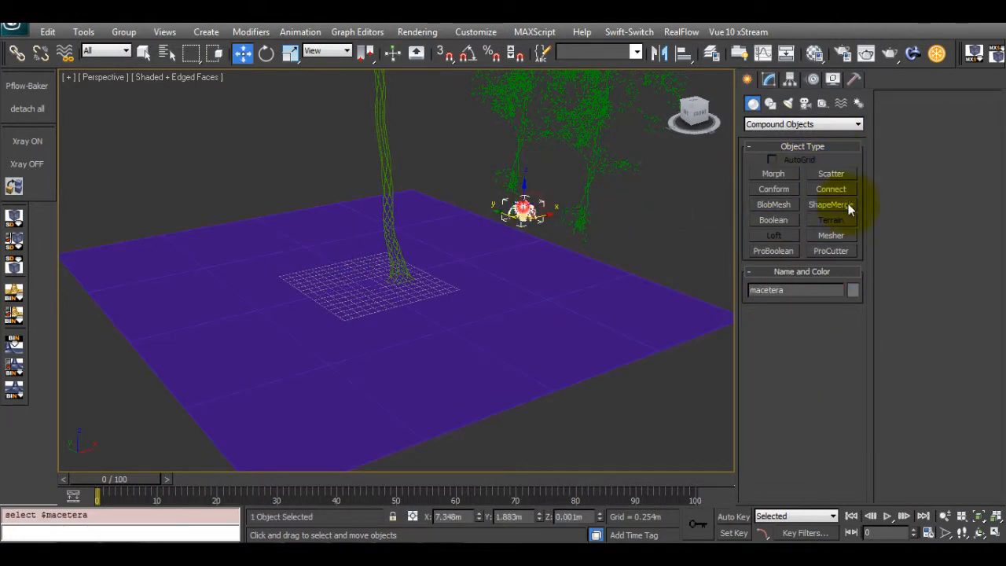
pyautogui.click(831, 173)
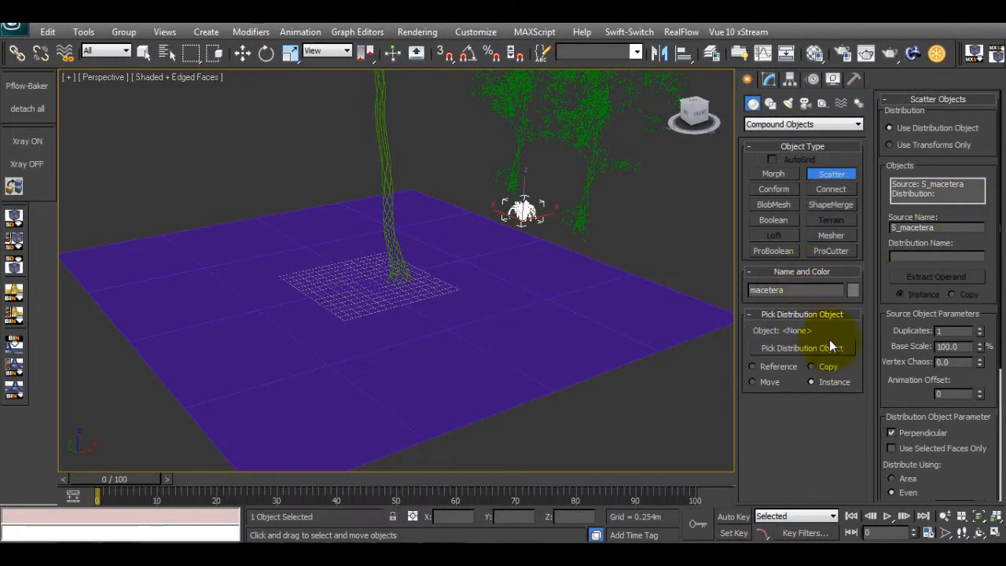
pyautogui.click(427, 359)
pyautogui.keyDown('alt'); pyautogui.moveTo(496, 321); pyautogui.dragTo(637, 292, button='middle'); pyautogui.keyUp('alt')
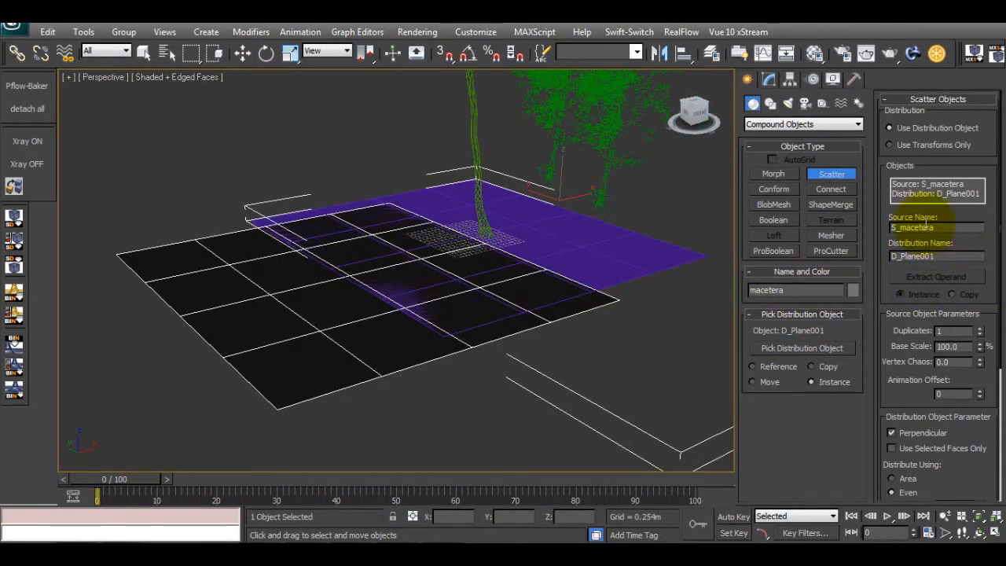
pyautogui.moveTo(981, 333); pyautogui.dragTo(982, 333)
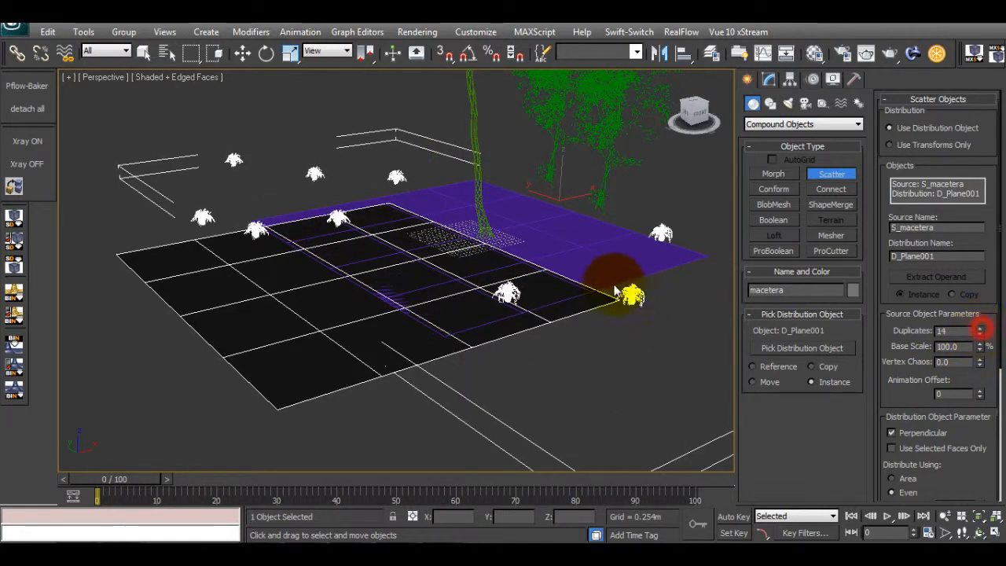
# Step: Render a close perspective view of the scattered pots and examine the ground plane in the rendered image
pyautogui.keyDown('alt'); pyautogui.moveTo(619, 292); pyautogui.dragTo(407, 242, button='middle'); pyautogui.keyUp('alt')
pyautogui.scroll(3, 423, 257)
pyautogui.scroll(5, 403, 244)
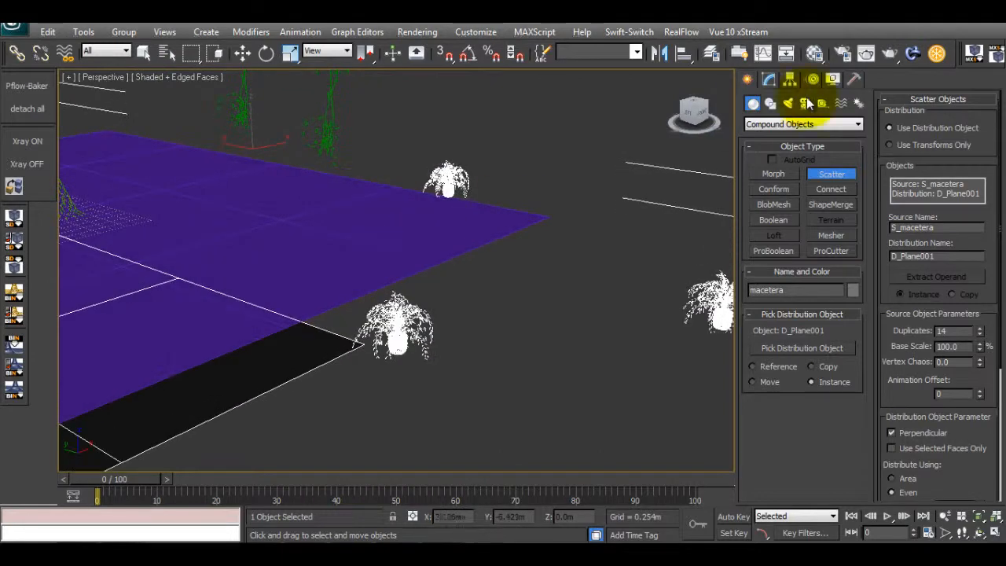
pyautogui.click(889, 52)
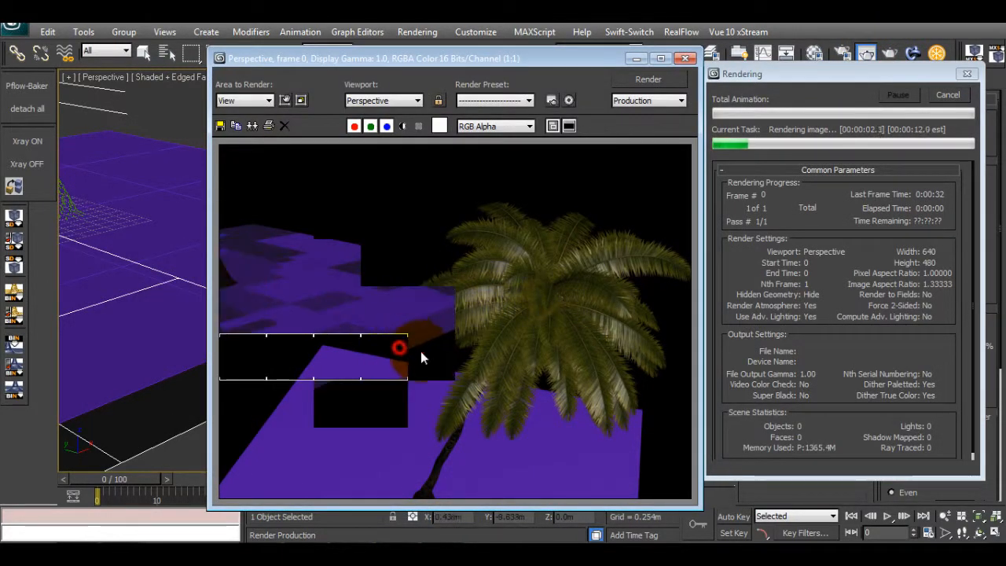
pyautogui.scroll(1, 432, 352)
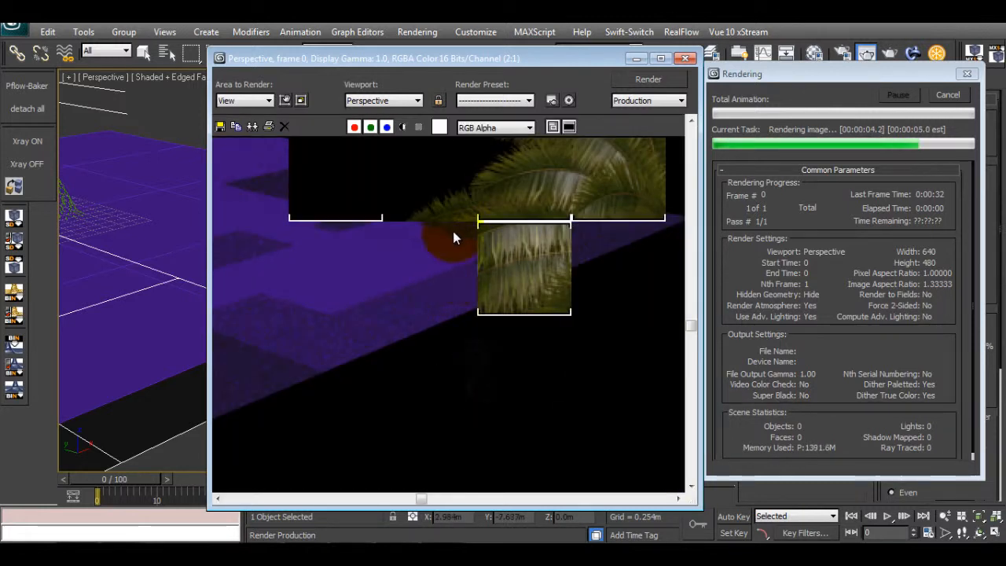
pyautogui.moveTo(417, 251); pyautogui.dragTo(624, 314, button='middle')
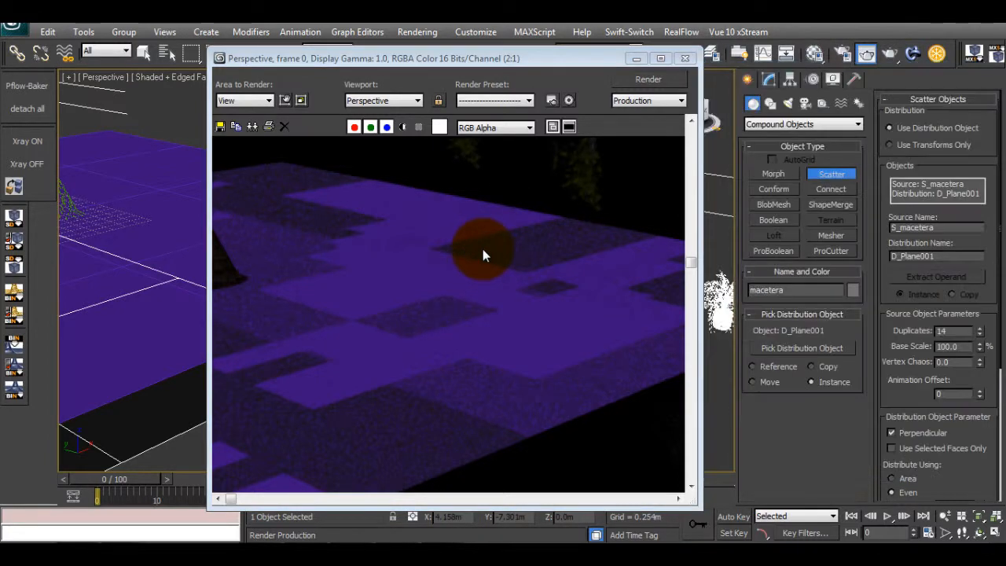
pyautogui.click(509, 266)
pyautogui.scroll(1, 406, 221)
pyautogui.moveTo(405, 221); pyautogui.dragTo(448, 280, button='middle')
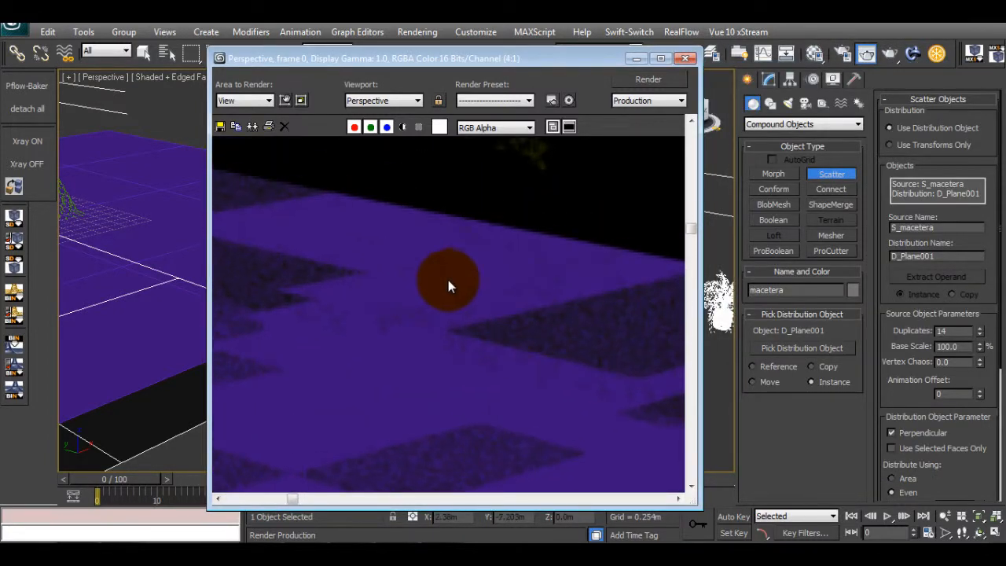
pyautogui.scroll(-3, 420, 257)
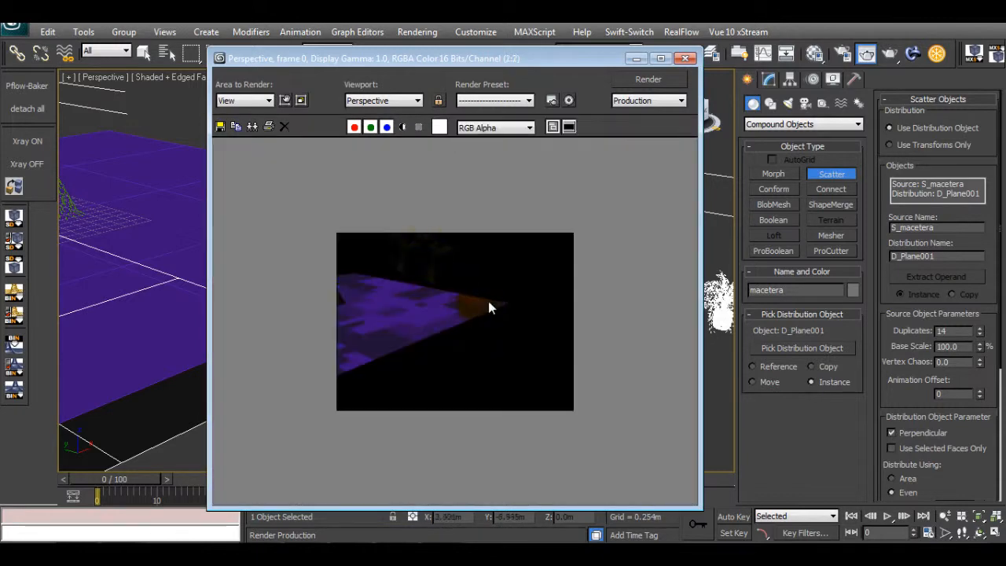
pyautogui.scroll(2, 488, 301)
pyautogui.moveTo(236, 253); pyautogui.dragTo(401, 285, button='middle')
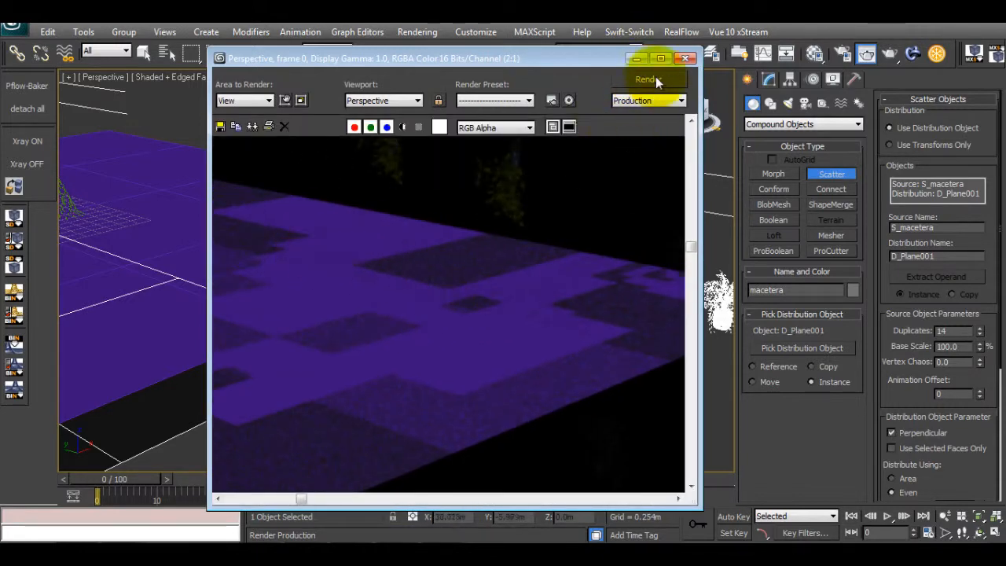
# Step: Close the render window and examine the scattered pots around the ground plane up close in the viewport
pyautogui.click(686, 57)
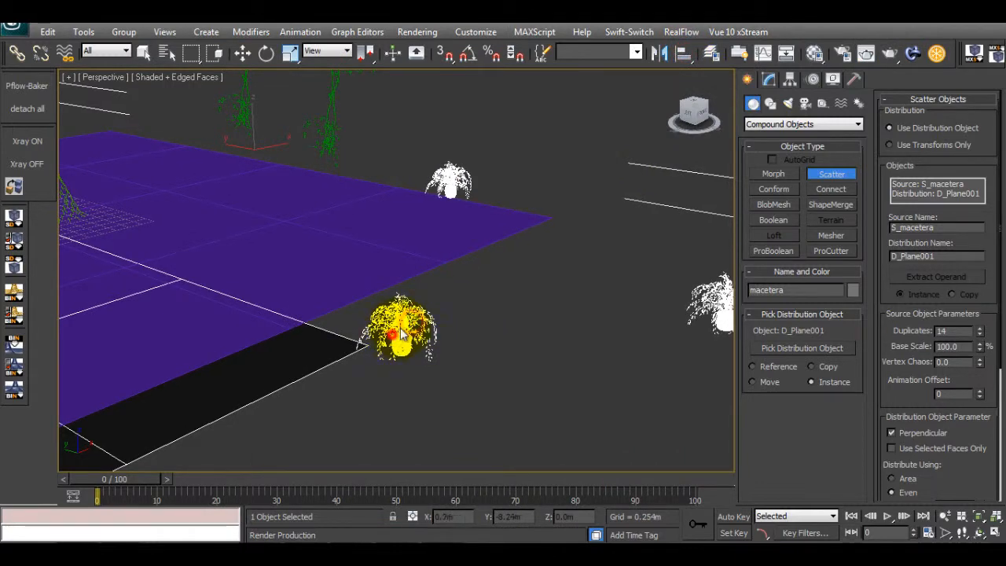
pyautogui.moveTo(394, 326); pyautogui.dragTo(562, 256, button='middle')
pyautogui.scroll(3, 516, 260)
pyautogui.moveTo(472, 260); pyautogui.dragTo(636, 252, button='middle')
pyautogui.scroll(1, 401, 265)
pyautogui.scroll(-1, 400, 266)
pyautogui.scroll(-2, 174, 338)
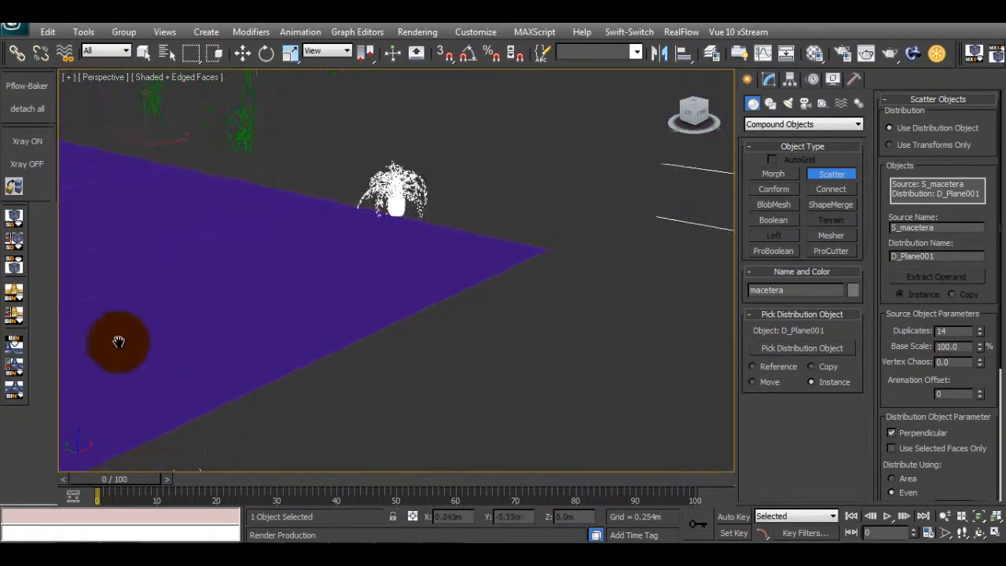
pyautogui.scroll(5, 385, 184)
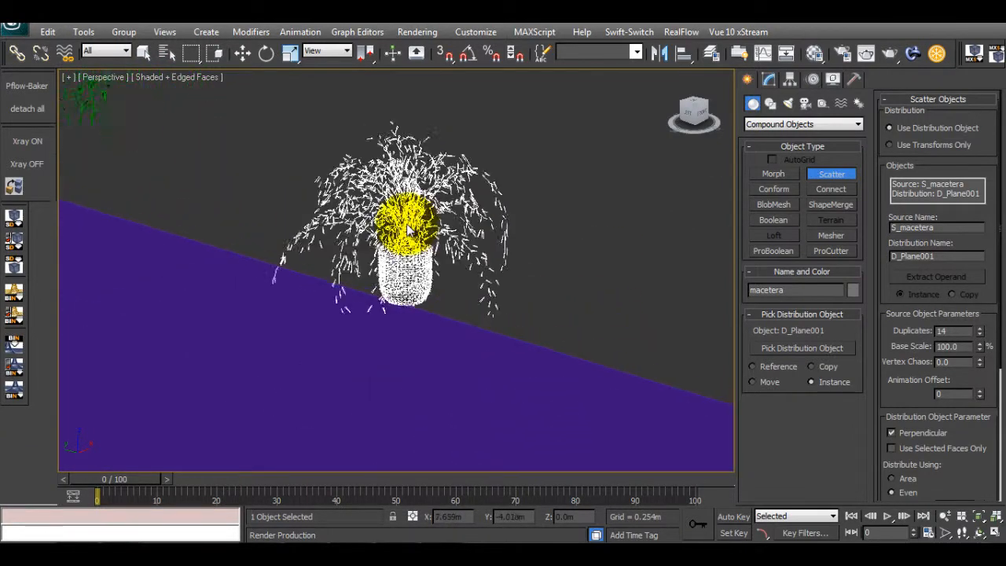
pyautogui.scroll(2, 422, 225)
pyautogui.scroll(-6, 422, 225)
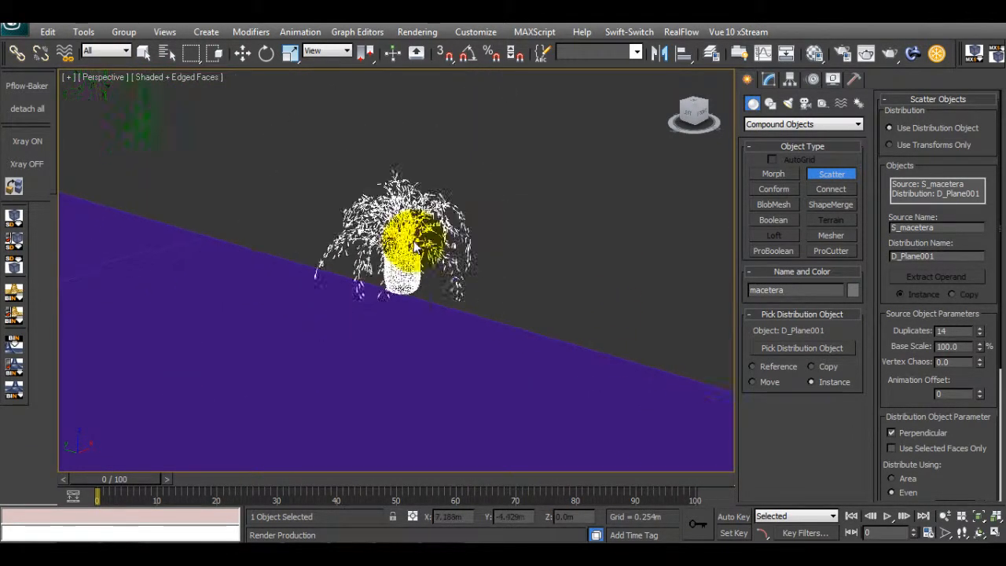
# Step: Delete the Scatter object together with all its scattered pots, leaving the ground plane and the two trees
pyautogui.click(769, 81)
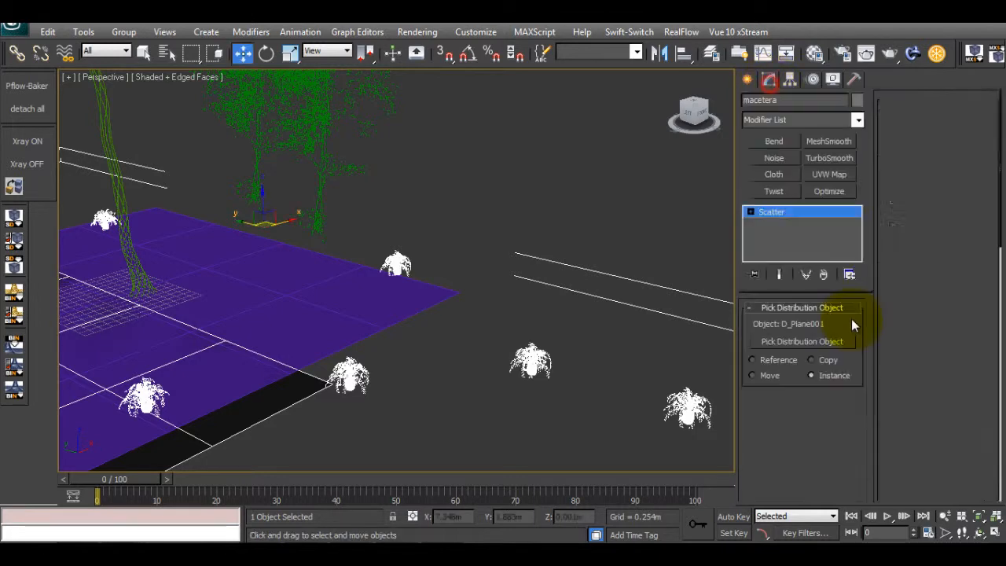
pyautogui.press('Delete')
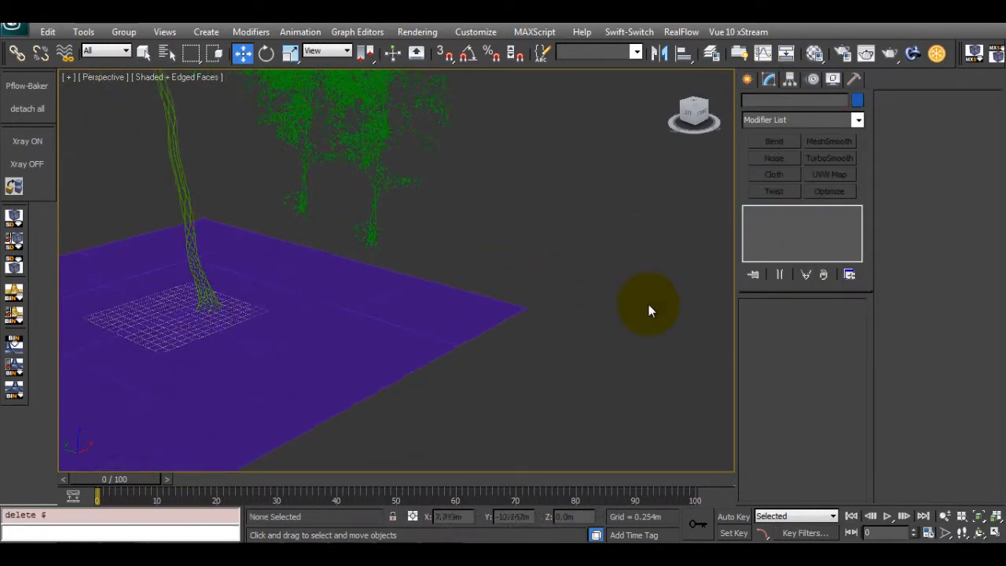
pyautogui.scroll(-5, 478, 286)
pyautogui.scroll(2, 478, 286)
pyautogui.press('z')
pyautogui.keyDown('alt'); pyautogui.moveTo(442, 307); pyautogui.dragTo(431, 327, button='middle'); pyautogui.keyUp('alt')
pyautogui.click(479, 268)
pyautogui.press('Delete')
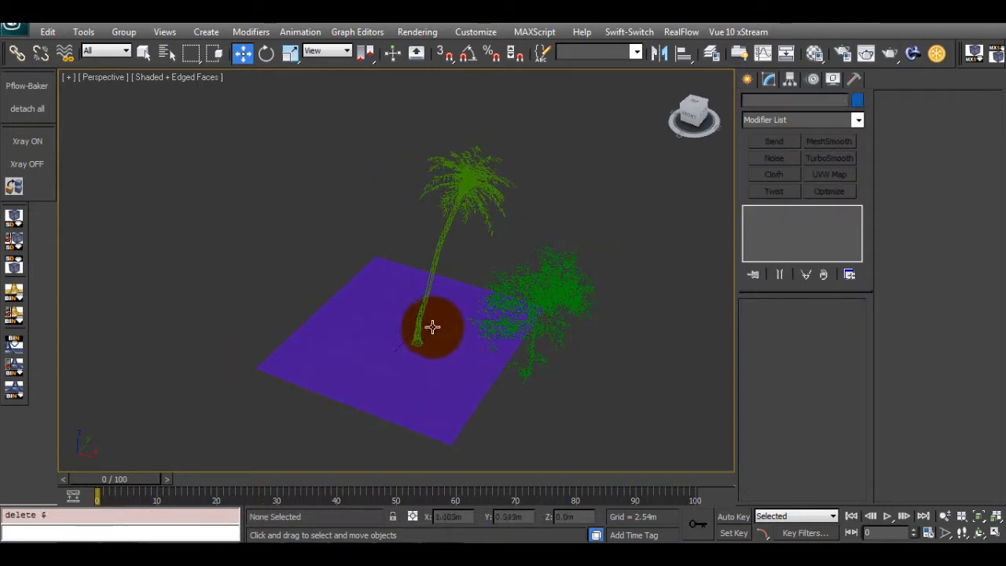
# Step: Create a MultiScatter object on the empty ground beside the plane
pyautogui.keyDown('alt'); pyautogui.moveTo(420, 377); pyautogui.dragTo(631, 281, button='middle'); pyautogui.keyUp('alt')
pyautogui.moveTo(417, 323); pyautogui.dragTo(482, 364, button='middle')
pyautogui.press('w')
pyautogui.click(747, 79)
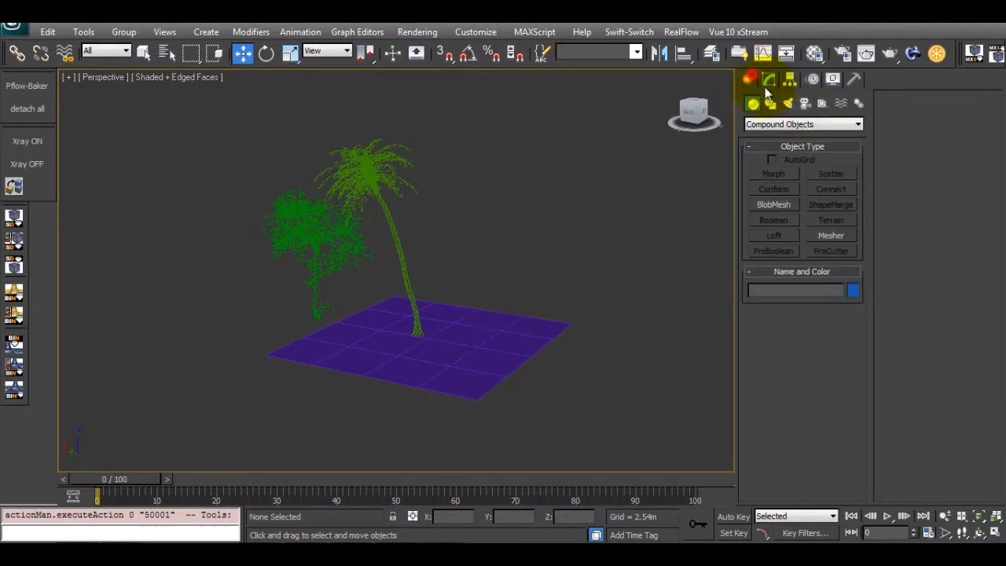
pyautogui.click(831, 123)
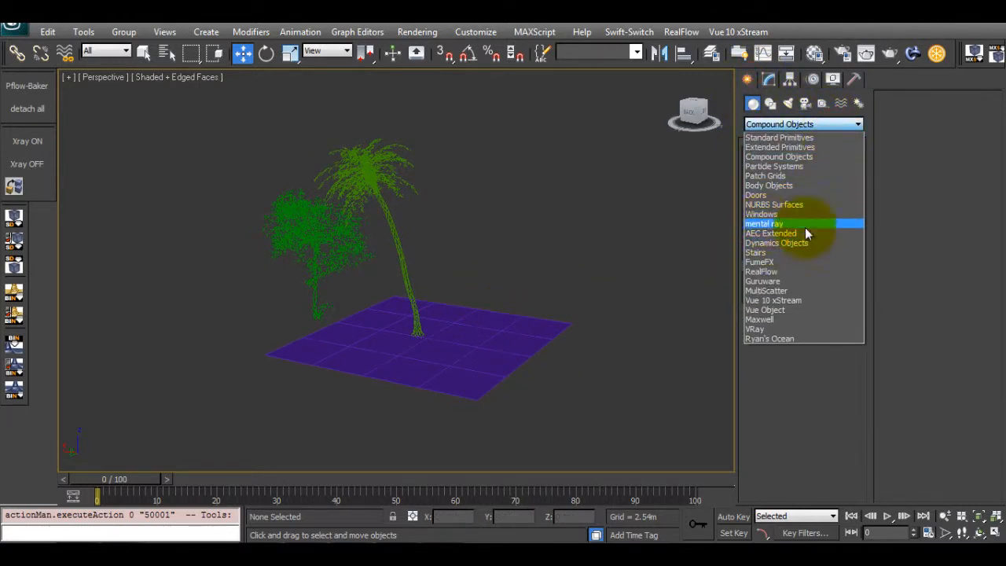
pyautogui.click(778, 291)
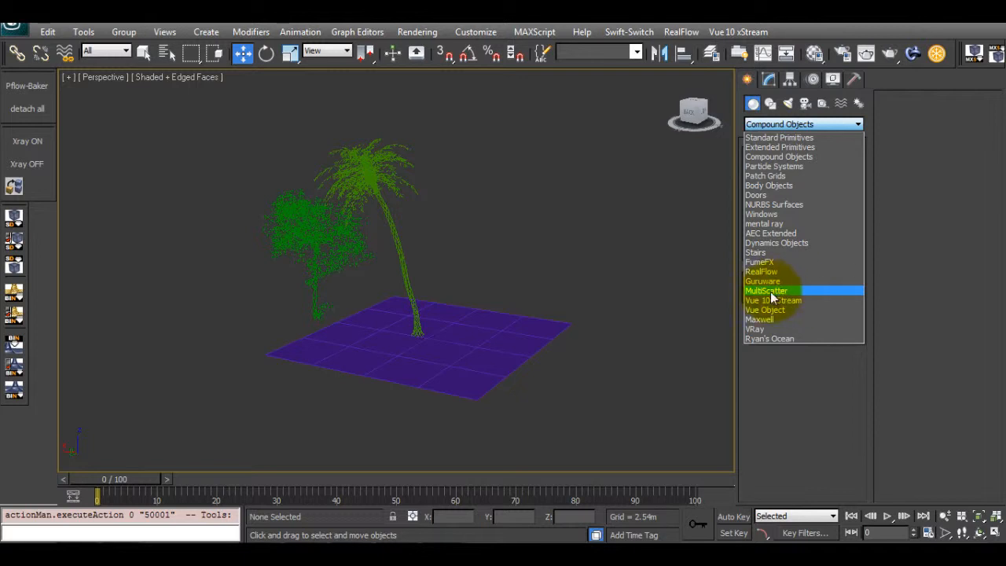
pyautogui.moveTo(550, 303); pyautogui.dragTo(540, 301, button='middle')
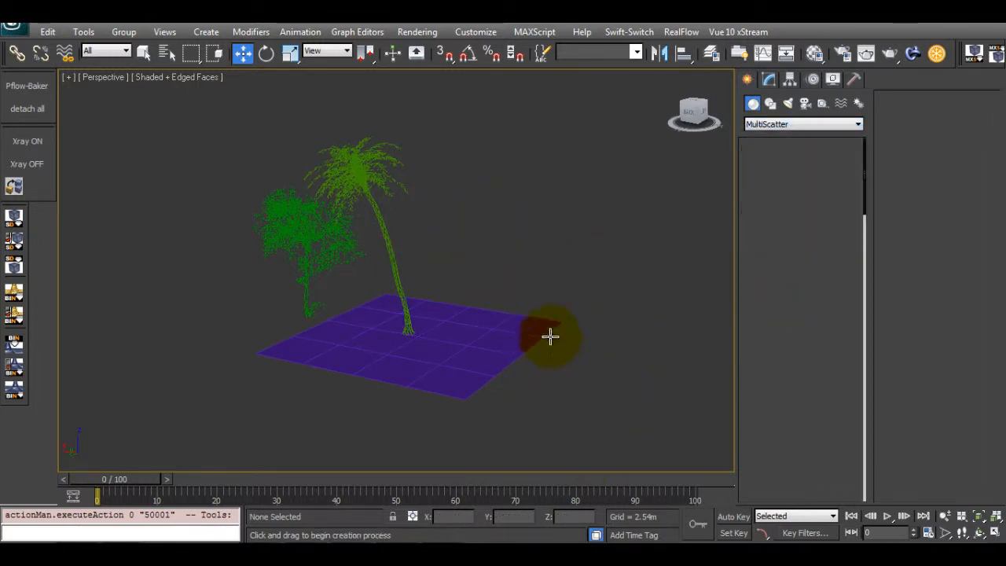
pyautogui.keyDown('alt'); pyautogui.moveTo(548, 336); pyautogui.dragTo(558, 309, button='middle'); pyautogui.keyUp('alt')
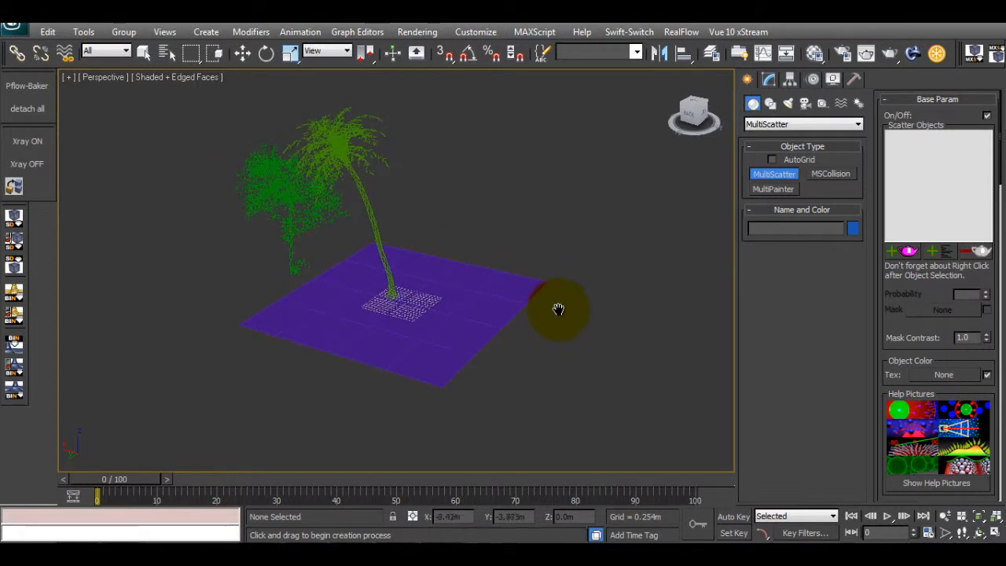
pyautogui.press('w')
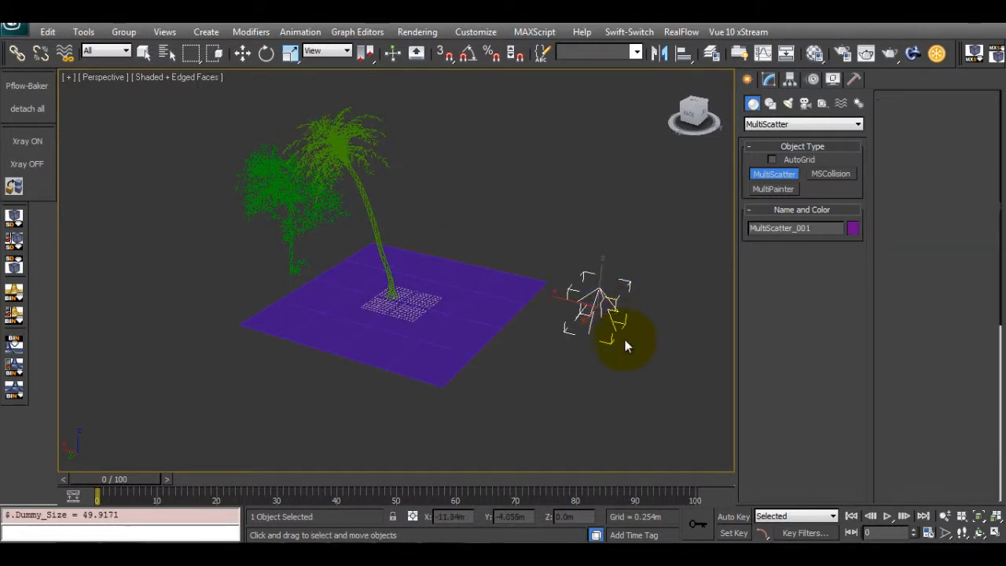
# Step: Add the iTree V-Ray proxy to the MultiScatter's scatter objects
pyautogui.keyDown('alt'); pyautogui.moveTo(625, 338); pyautogui.dragTo(598, 288, button='middle'); pyautogui.keyUp('alt')
pyautogui.scroll(3, 588, 323)
pyautogui.click(767, 80)
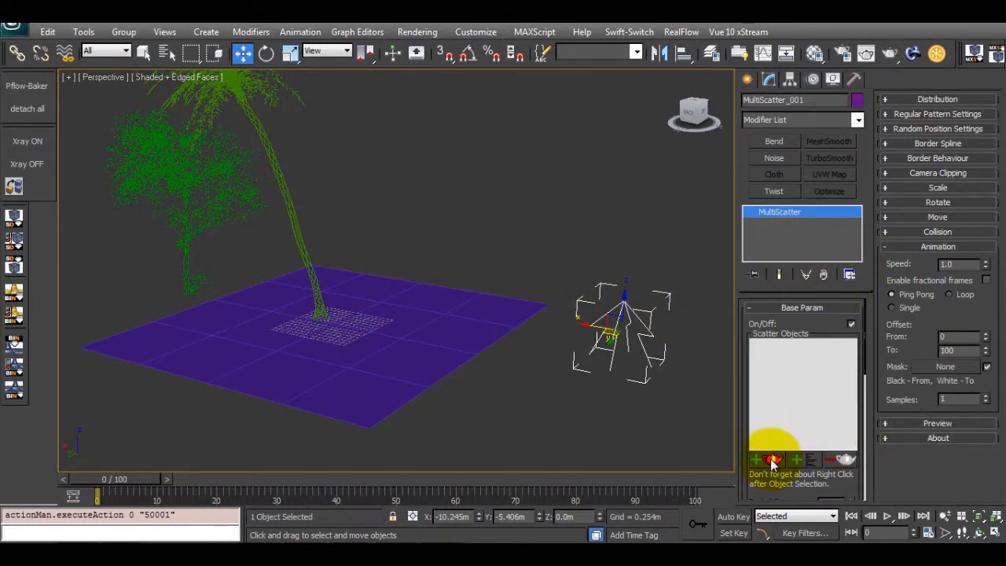
pyautogui.click(770, 461)
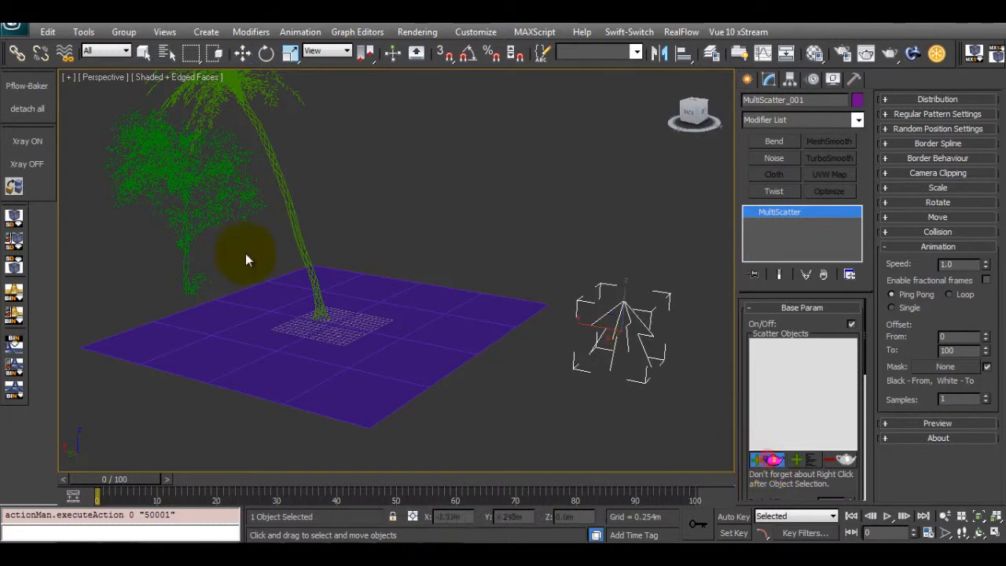
pyautogui.click(428, 322)
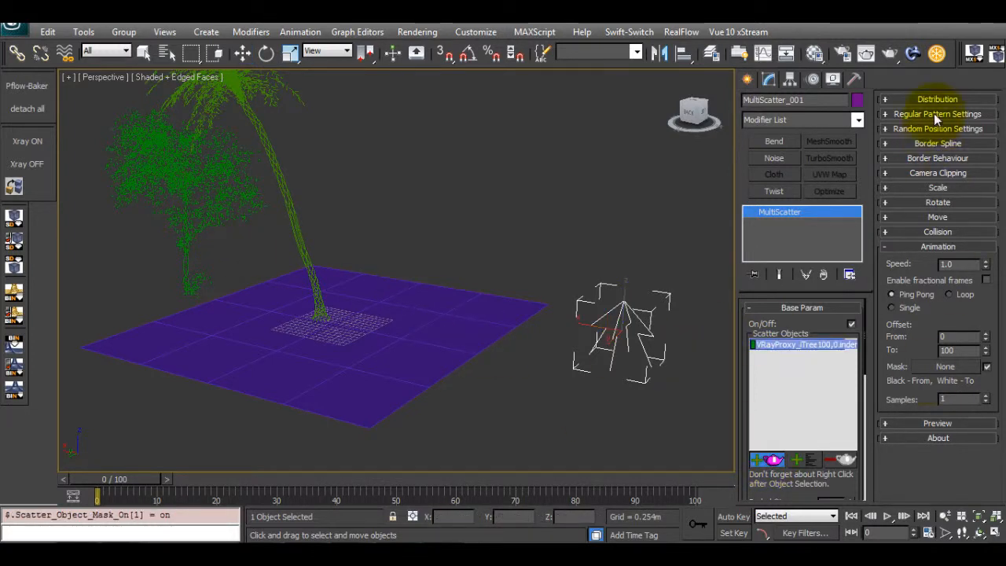
# Step: Assign the ground plane Plane001 as the MultiScatter's distribution surface and limit Max Count to 3
pyautogui.click(916, 96)
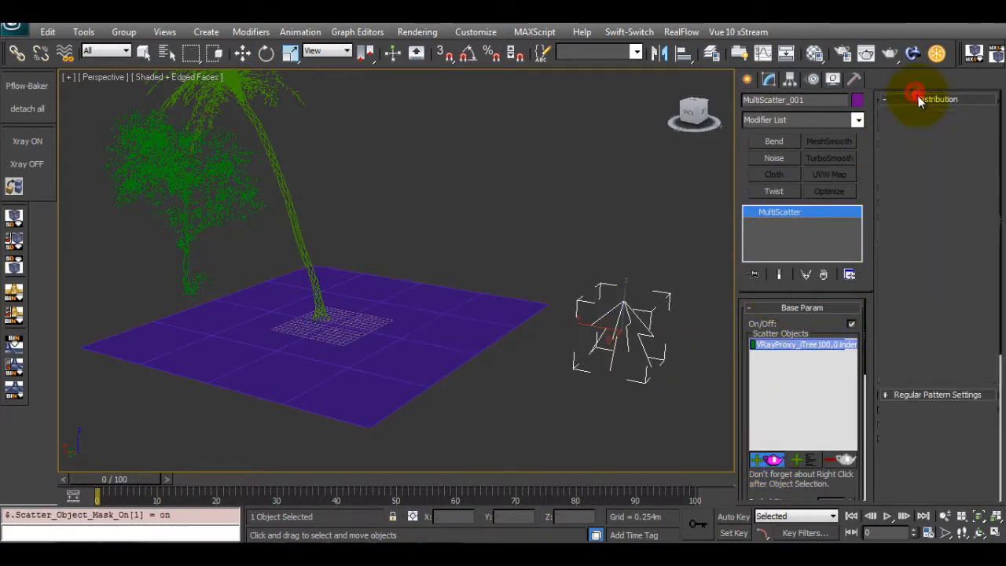
pyautogui.click(938, 125)
pyautogui.click(401, 331)
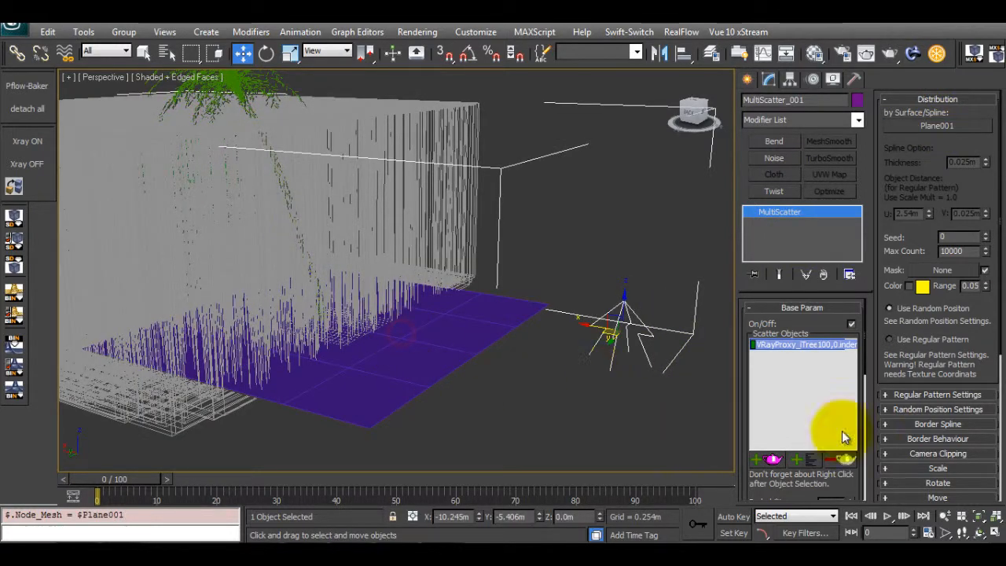
pyautogui.rightClick(986, 253)
pyautogui.click(987, 248)
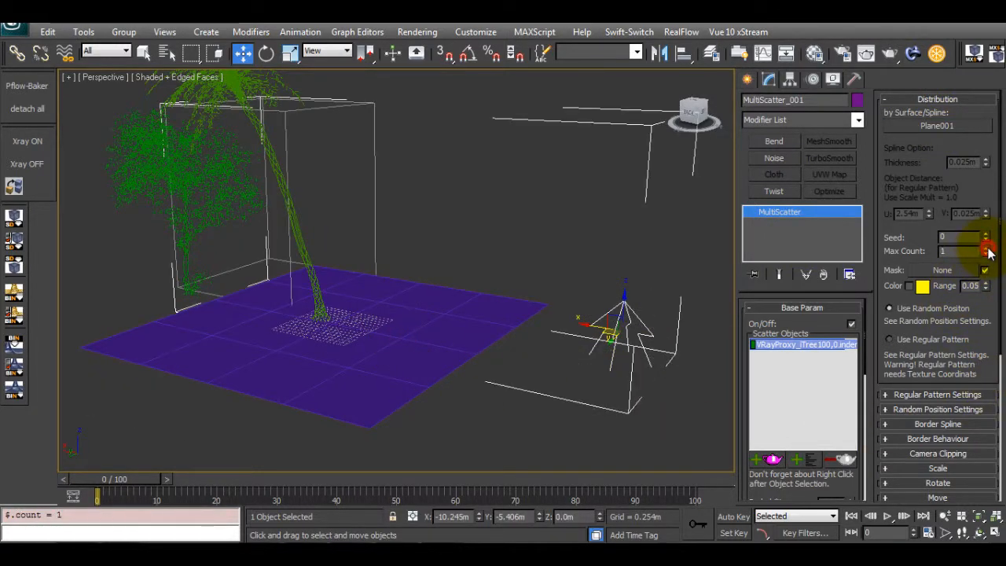
pyautogui.click(988, 249)
pyautogui.click(987, 248)
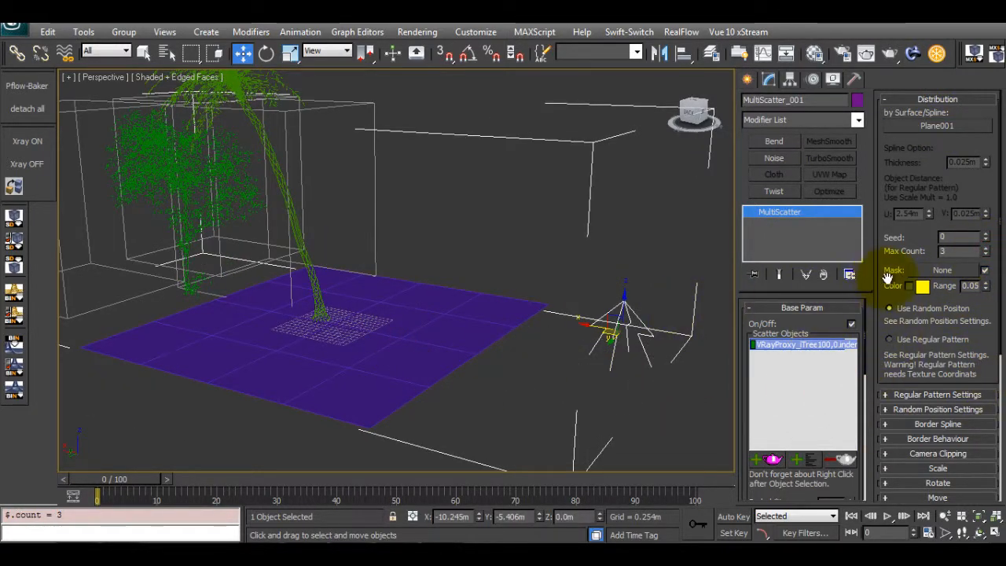
# Step: Set the MultiScatter's global scale range to 20 for both From and To
pyautogui.moveTo(889, 277); pyautogui.dragTo(885, 206)
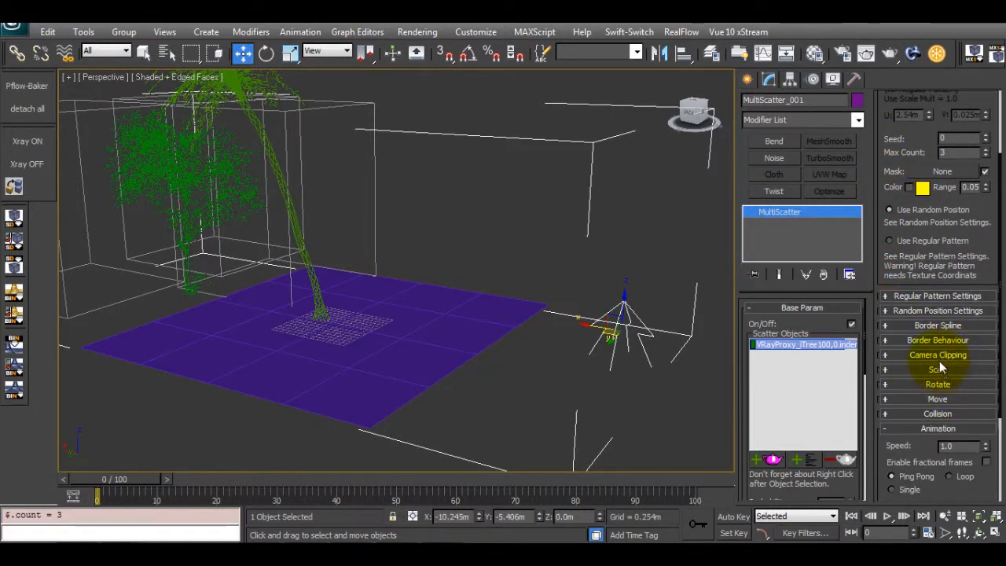
pyautogui.click(888, 370)
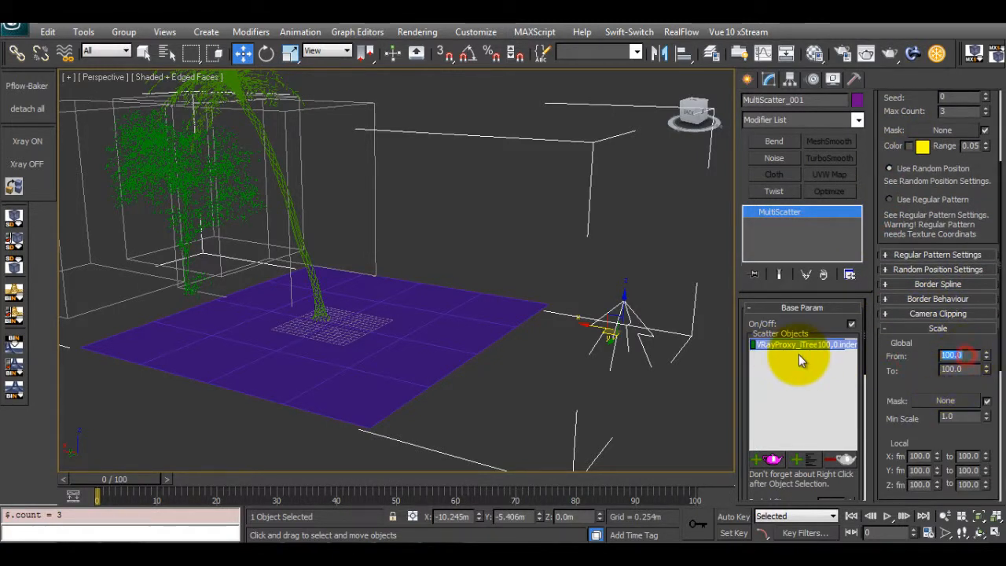
pyautogui.write('20')
pyautogui.press('Tab')
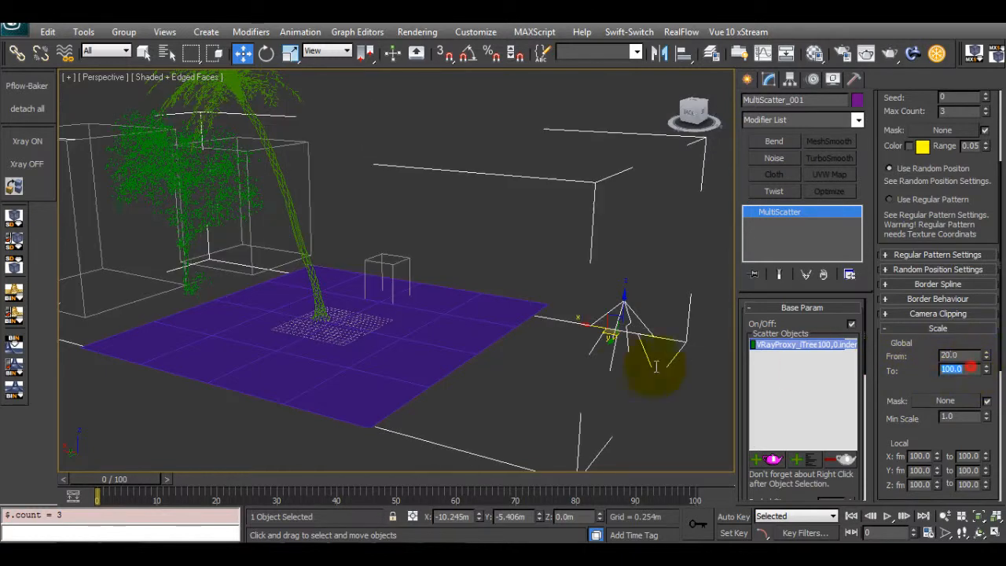
pyautogui.write('20')
pyautogui.press('Return')
pyautogui.keyDown('alt'); pyautogui.moveTo(665, 382); pyautogui.dragTo(519, 307, button='middle'); pyautogui.keyUp('alt')
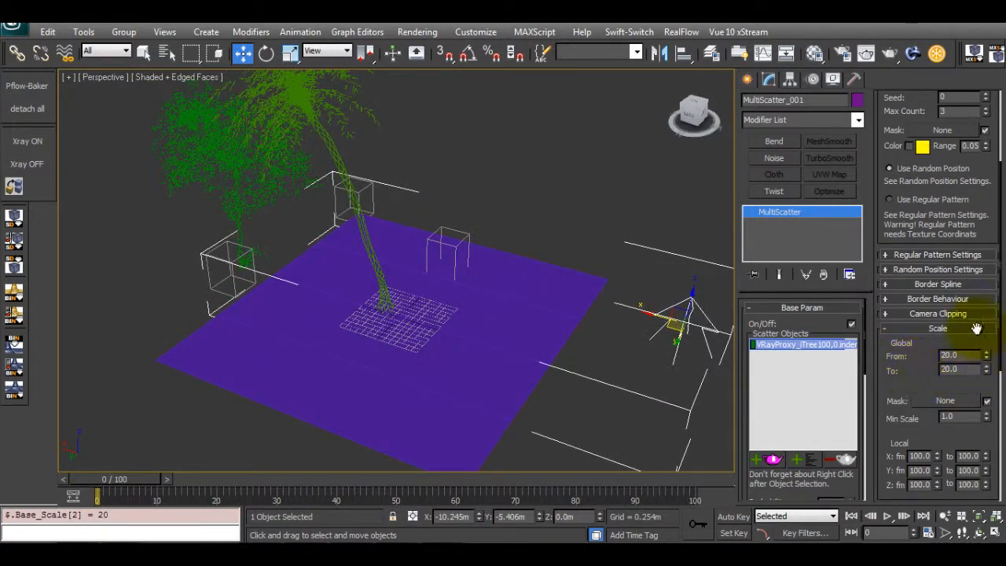
# Step: Raise the MultiScatter's Max Count to 20 and collapse its Scale, Collision and Animation settings
pyautogui.click(985, 108)
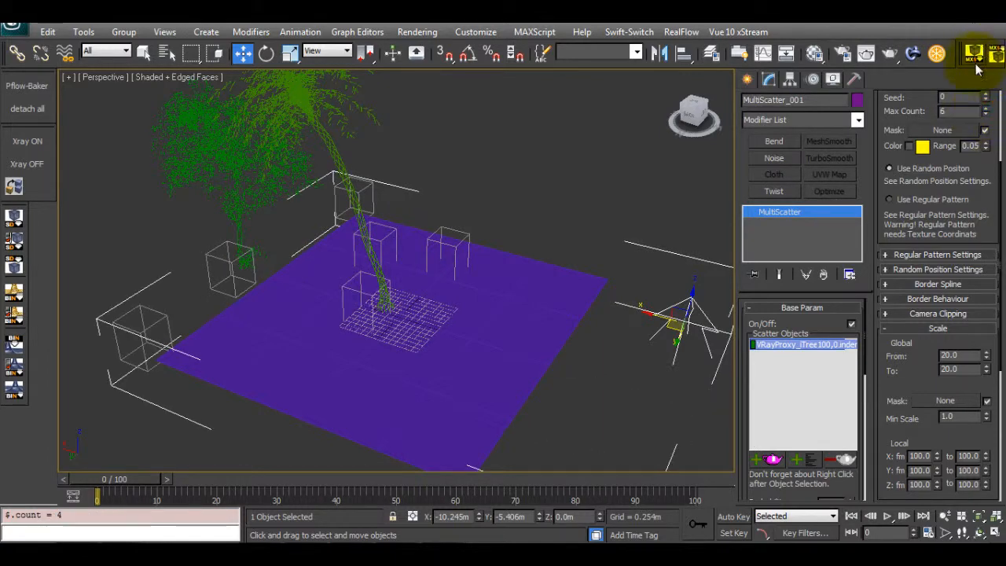
pyautogui.moveTo(914, 372); pyautogui.dragTo(914, 356)
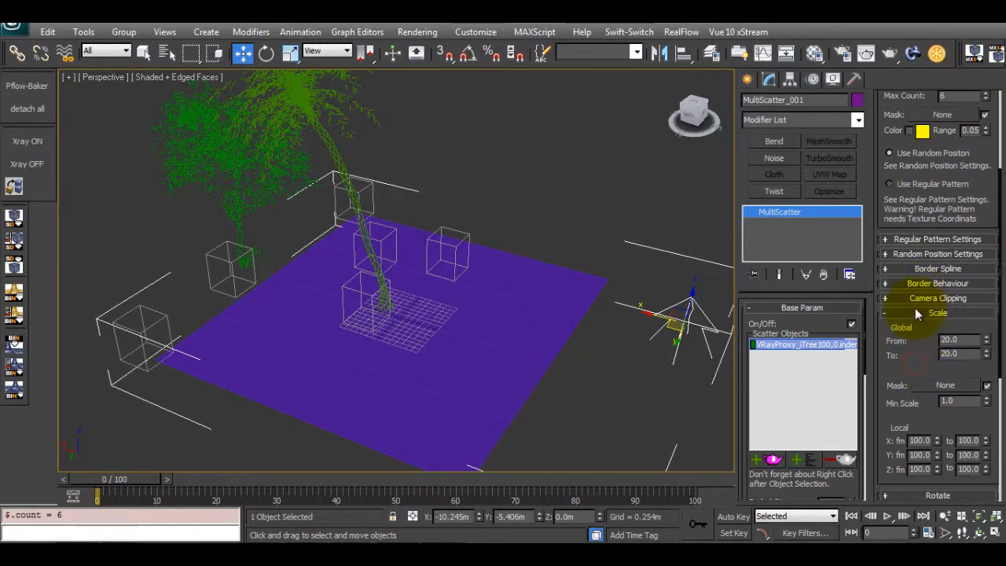
pyautogui.click(914, 311)
pyautogui.click(938, 358)
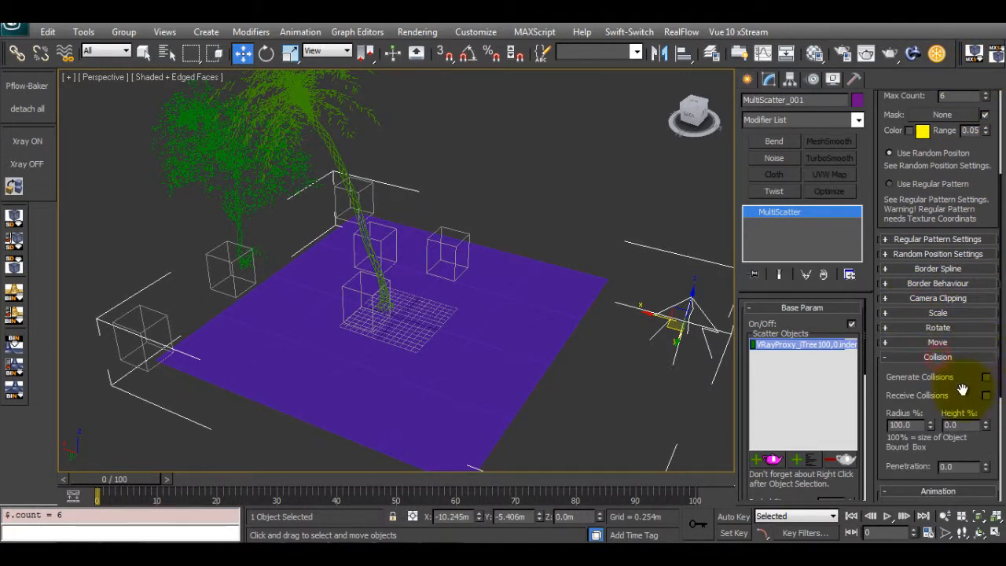
pyautogui.moveTo(961, 380); pyautogui.dragTo(963, 305)
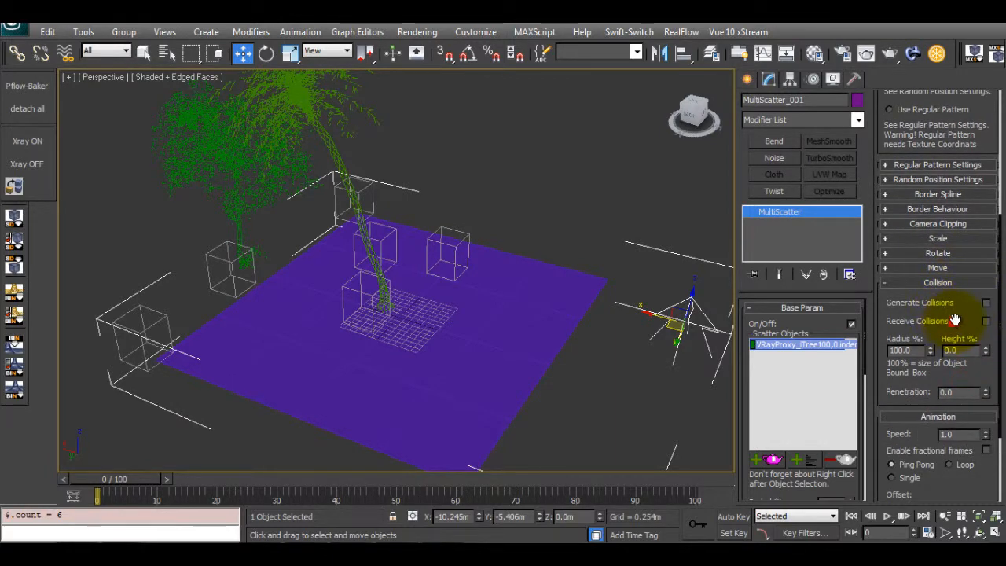
pyautogui.scroll(2, 954, 319)
pyautogui.click(927, 302)
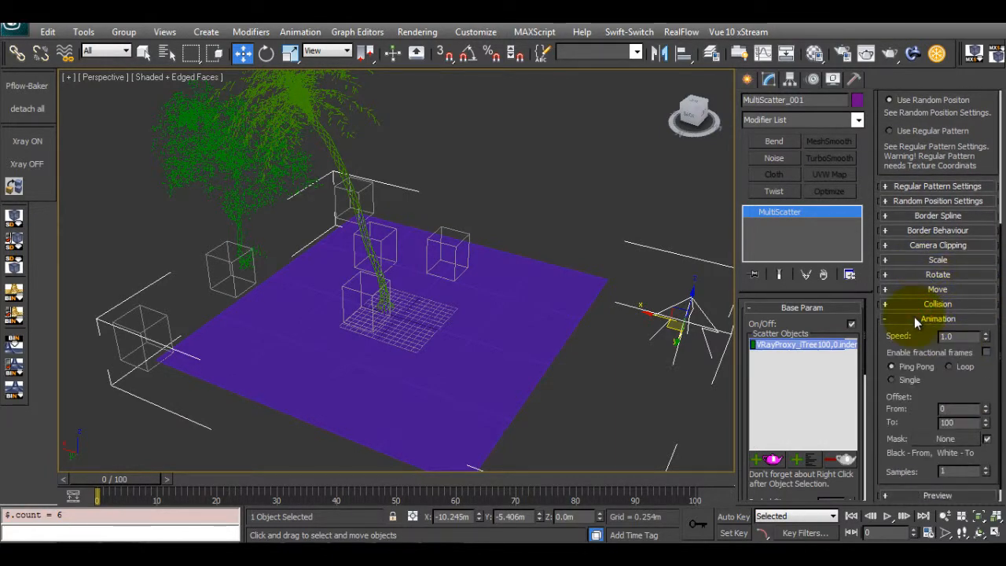
pyautogui.click(915, 318)
pyautogui.scroll(2, 899, 187)
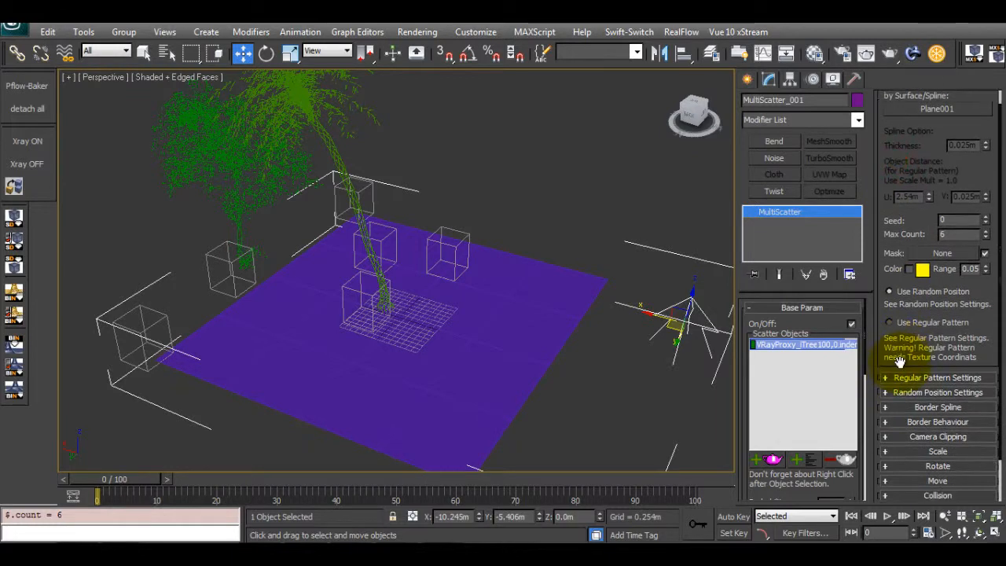
pyautogui.moveTo(989, 181); pyautogui.dragTo(988, 162)
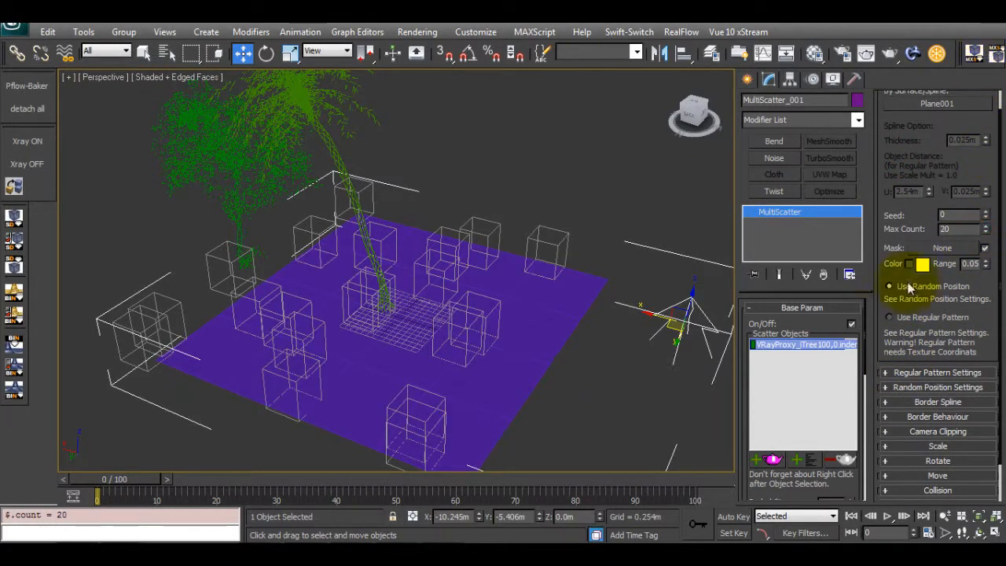
# Step: Set the MultiScatter's random Z rotation to 72.1 so the scattered trees face different directions
pyautogui.click(886, 462)
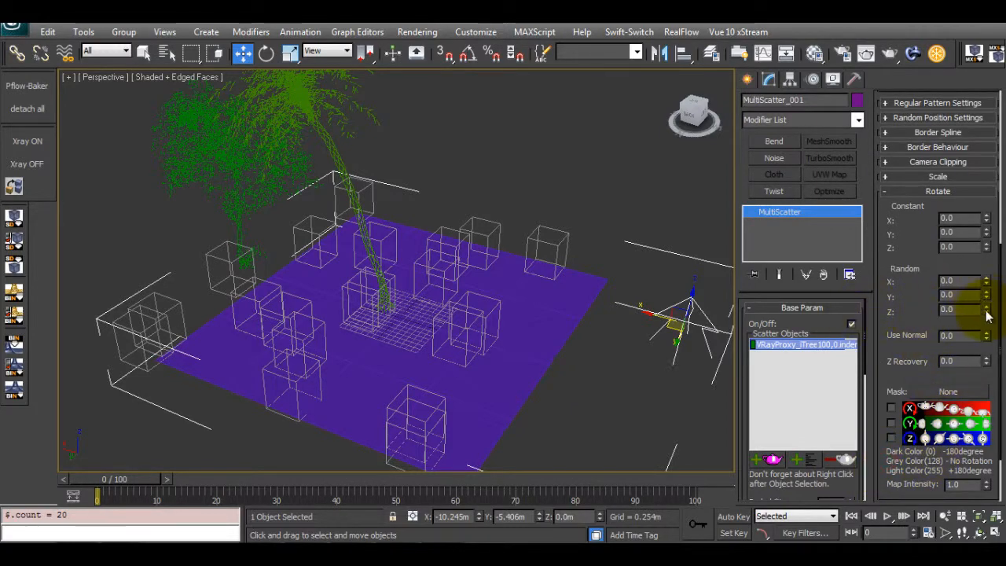
pyautogui.moveTo(987, 313); pyautogui.dragTo(987, 298)
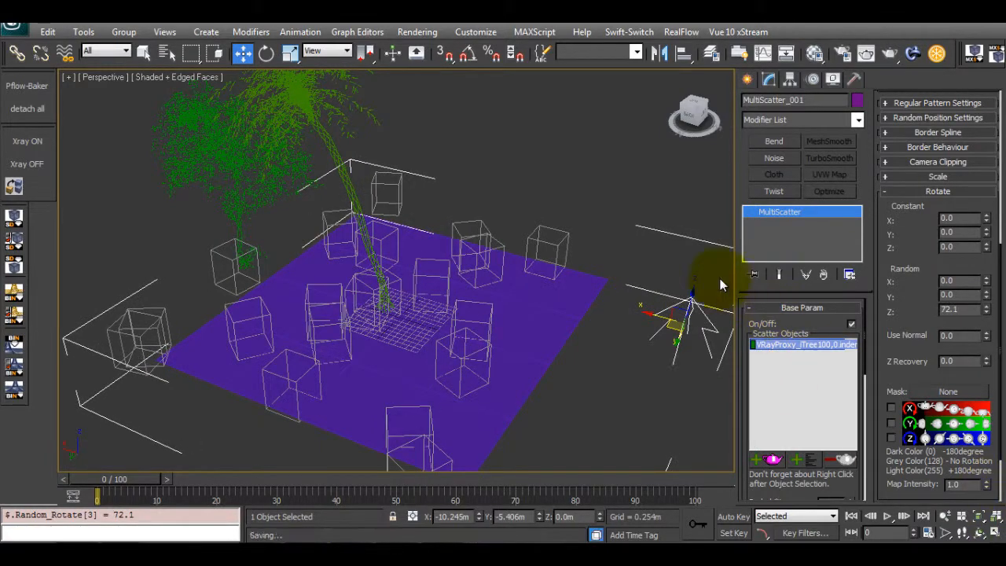
pyautogui.click(748, 79)
pyautogui.keyDown('alt'); pyautogui.moveTo(367, 347); pyautogui.dragTo(456, 346, button='middle'); pyautogui.keyUp('alt')
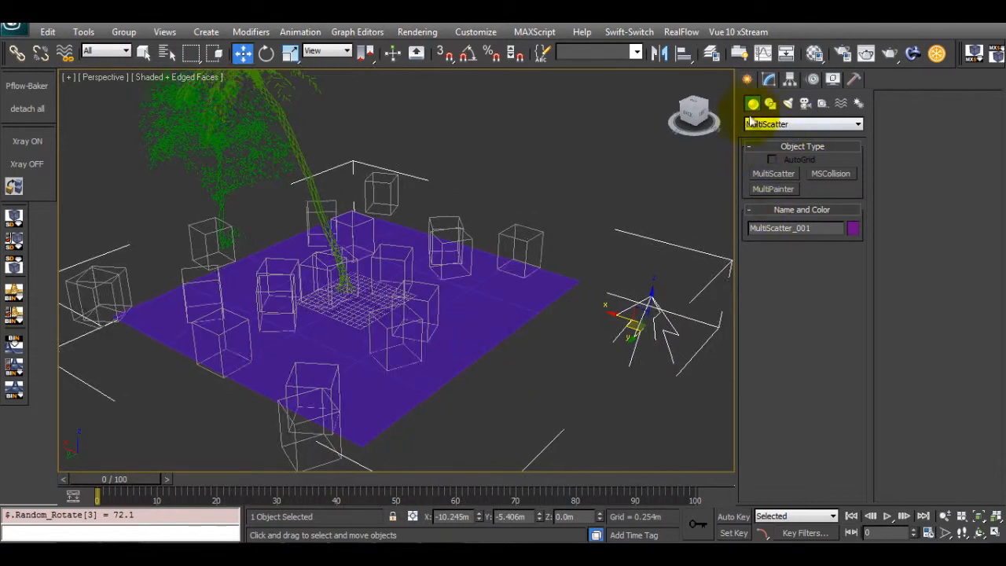
pyautogui.click(769, 80)
pyautogui.keyDown('alt'); pyautogui.moveTo(503, 283); pyautogui.dragTo(168, 325, button='middle'); pyautogui.keyUp('alt')
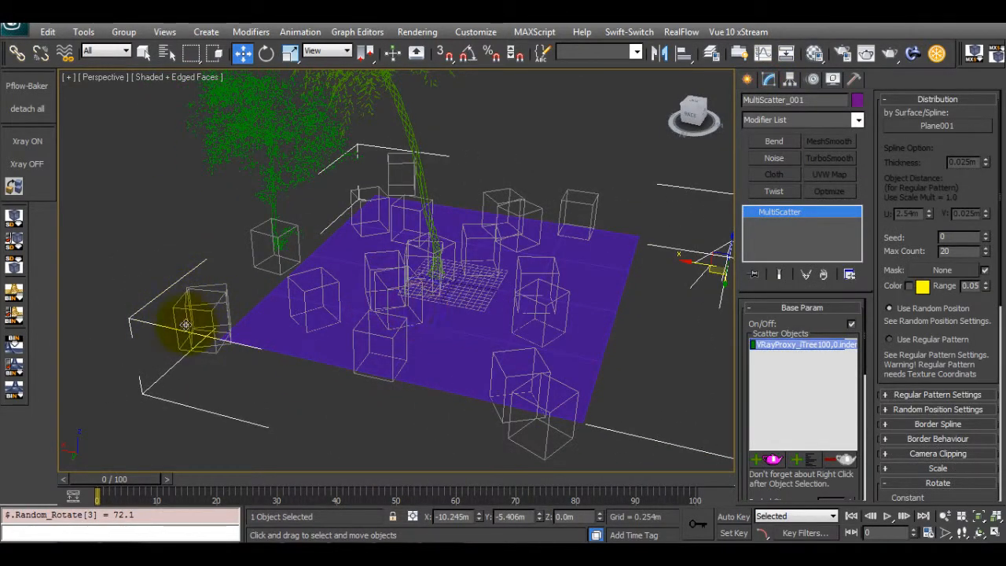
# Step: Select the Linden tree proxy and move only its pivot to the base of its trunk
pyautogui.keyDown('alt'); pyautogui.moveTo(323, 302); pyautogui.dragTo(588, 296, button='middle'); pyautogui.keyUp('alt')
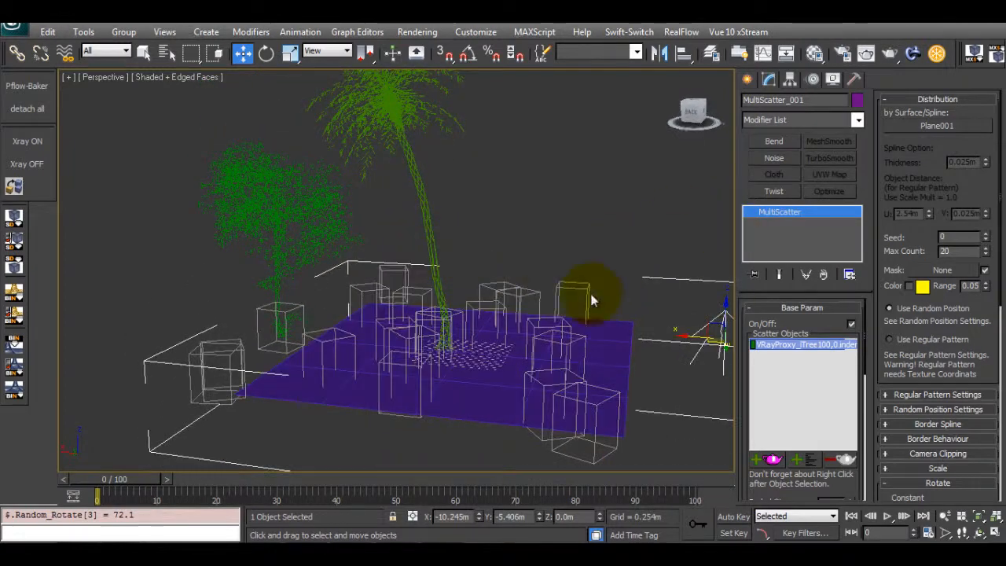
pyautogui.click(272, 198)
pyautogui.scroll(3, 476, 385)
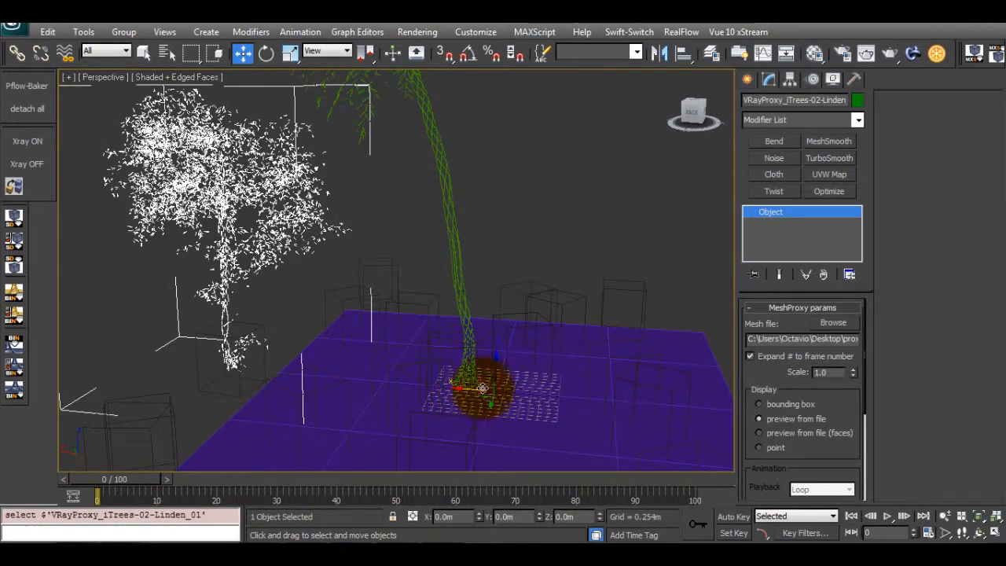
pyautogui.keyDown('alt'); pyautogui.moveTo(482, 387); pyautogui.dragTo(489, 422, button='middle'); pyautogui.keyUp('alt')
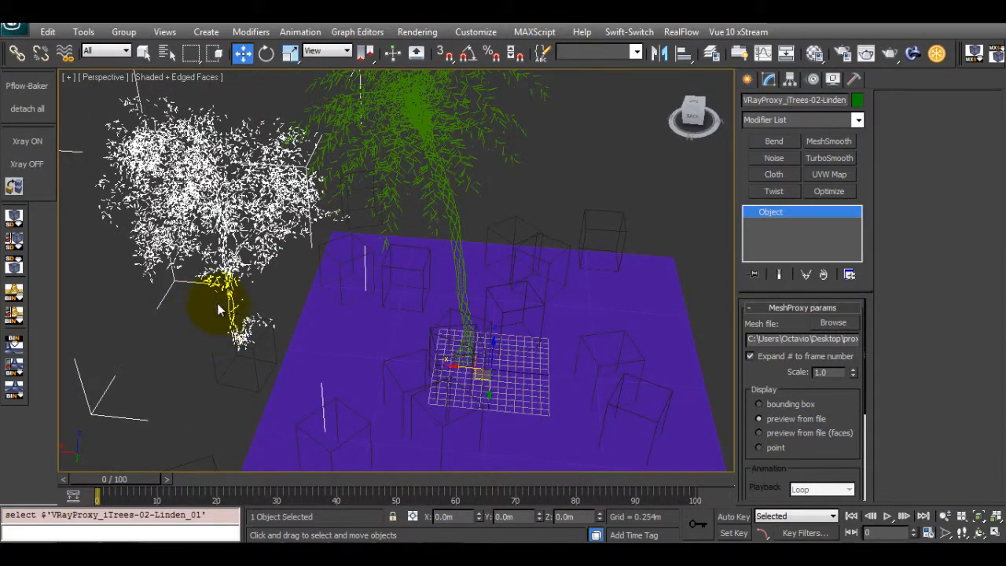
pyautogui.keyDown('alt'); pyautogui.moveTo(218, 310); pyautogui.dragTo(291, 203, button='middle'); pyautogui.keyUp('alt')
pyautogui.keyDown('alt'); pyautogui.moveTo(305, 251); pyautogui.dragTo(355, 229, button='middle'); pyautogui.keyUp('alt')
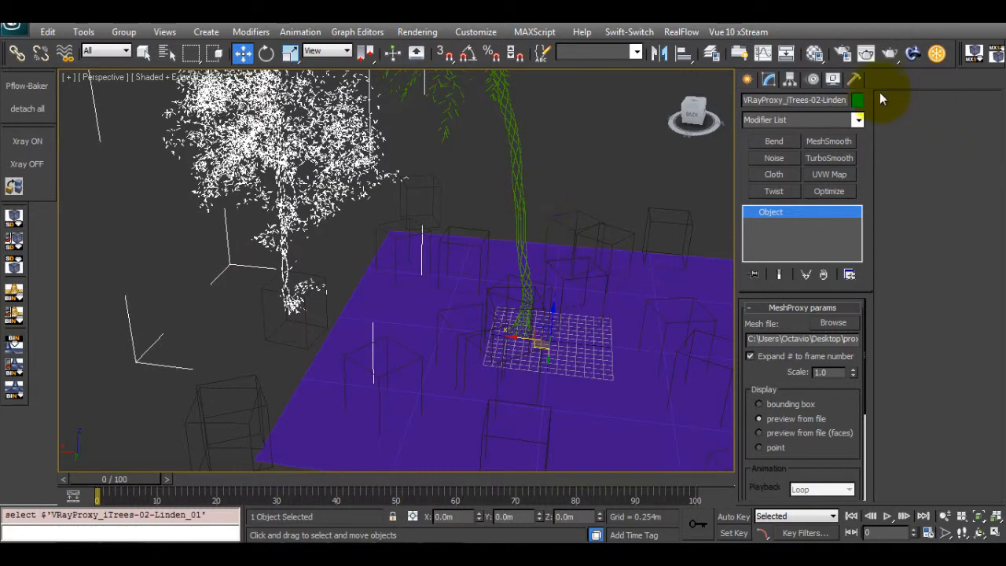
pyautogui.click(785, 79)
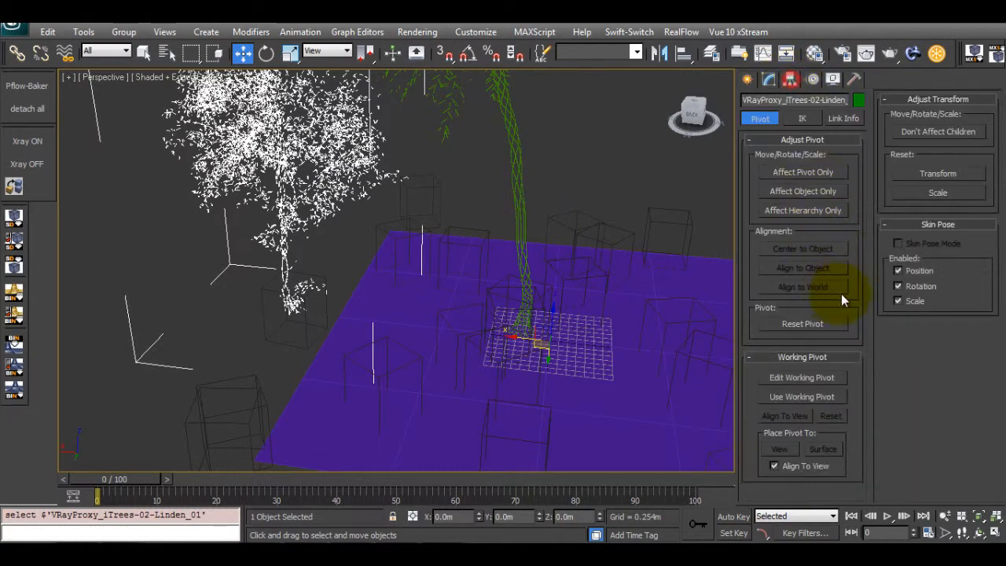
pyautogui.click(802, 172)
pyautogui.keyDown('alt'); pyautogui.moveTo(730, 337); pyautogui.dragTo(501, 290, button='middle'); pyautogui.keyUp('alt')
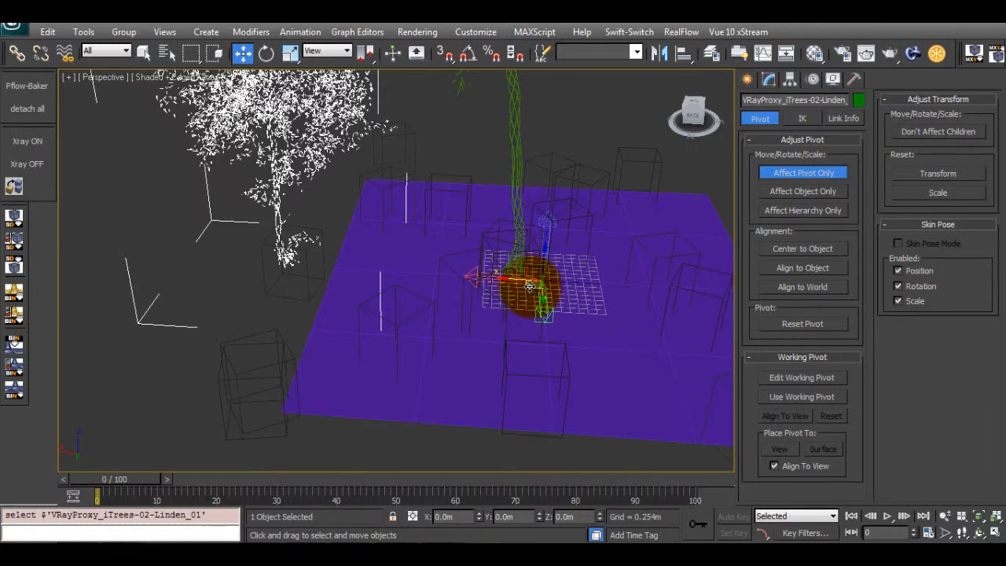
pyautogui.moveTo(529, 287); pyautogui.dragTo(275, 263)
pyautogui.moveTo(515, 283); pyautogui.dragTo(500, 272, button='middle')
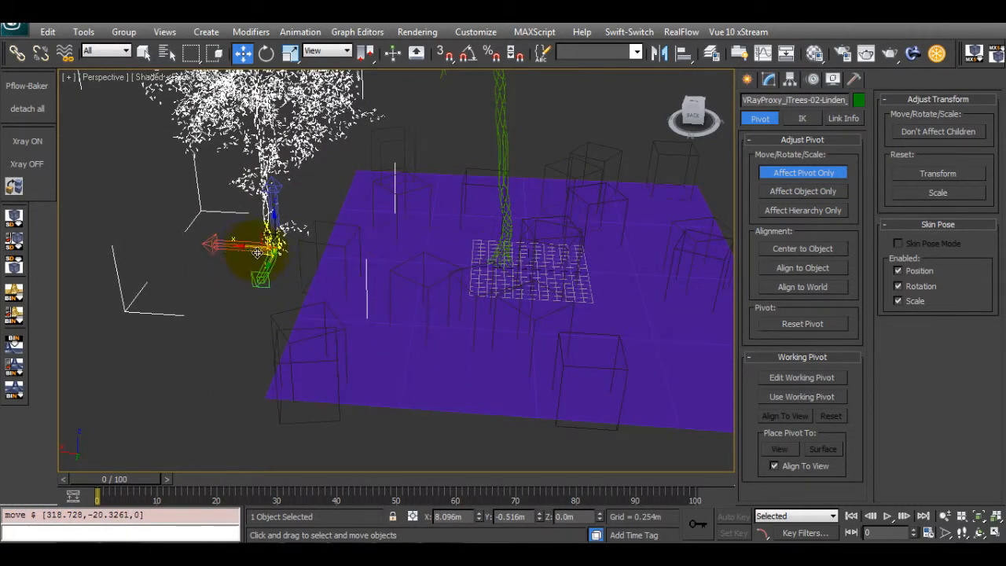
pyautogui.moveTo(257, 251); pyautogui.dragTo(361, 264)
pyautogui.click(396, 268)
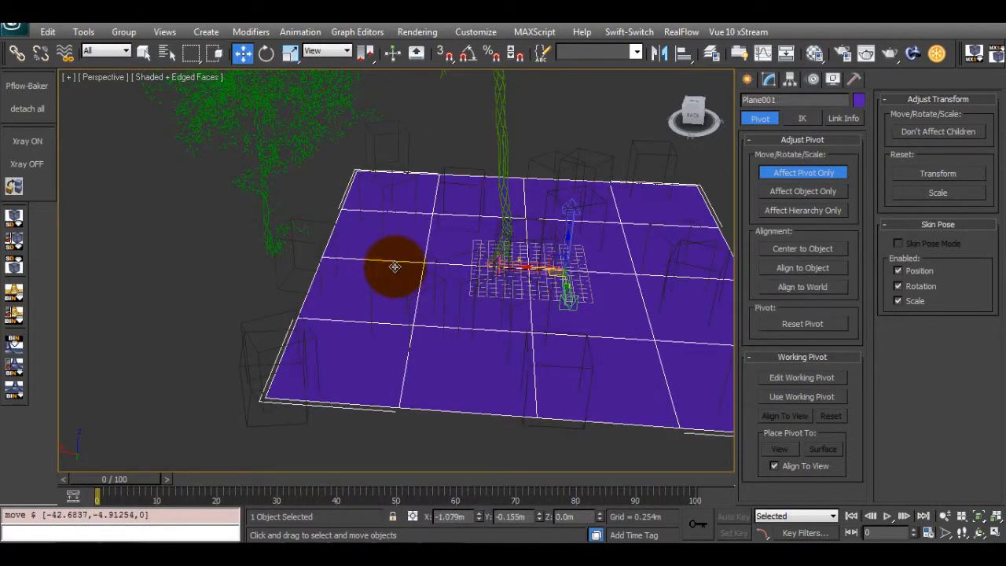
pyautogui.hotkey('ctrl', 'z')
pyautogui.hotkey('ctrl', 'z')
# Step: Place the Linden proxy's pivot at its trunk base, at about X 7.888 m, Y -0.324 m, and end pivot-only editing
pyautogui.moveTo(383, 260); pyautogui.dragTo(273, 262)
pyautogui.keyDown('alt'); pyautogui.moveTo(296, 266); pyautogui.dragTo(713, 148, button='middle'); pyautogui.keyUp('alt')
pyautogui.click(803, 172)
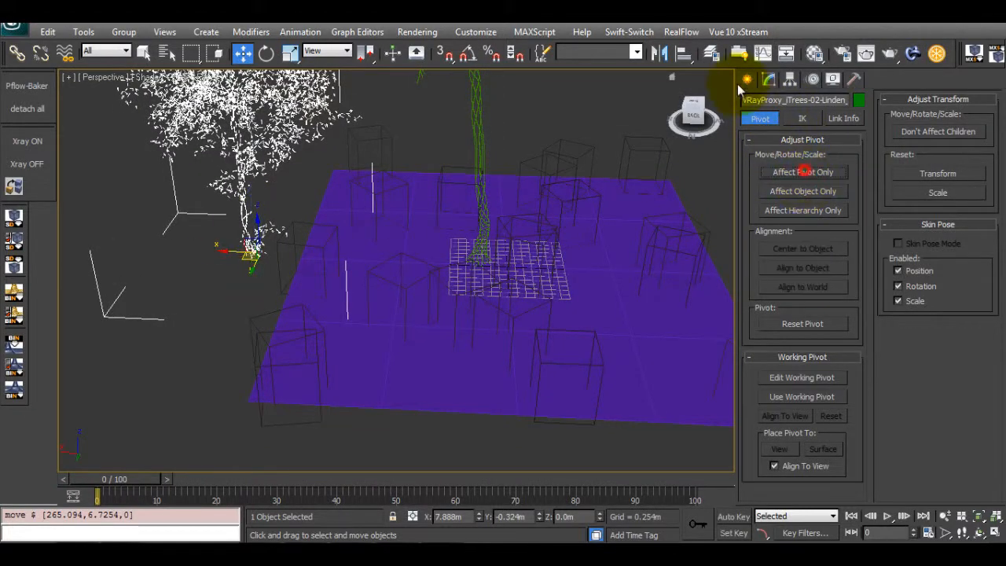
# Step: Select the MultiScatter object and raise its Max Count to 61
pyautogui.click(748, 80)
pyautogui.keyDown('alt'); pyautogui.moveTo(597, 150); pyautogui.dragTo(406, 232, button='middle'); pyautogui.keyUp('alt')
pyautogui.moveTo(670, 392); pyautogui.dragTo(652, 332)
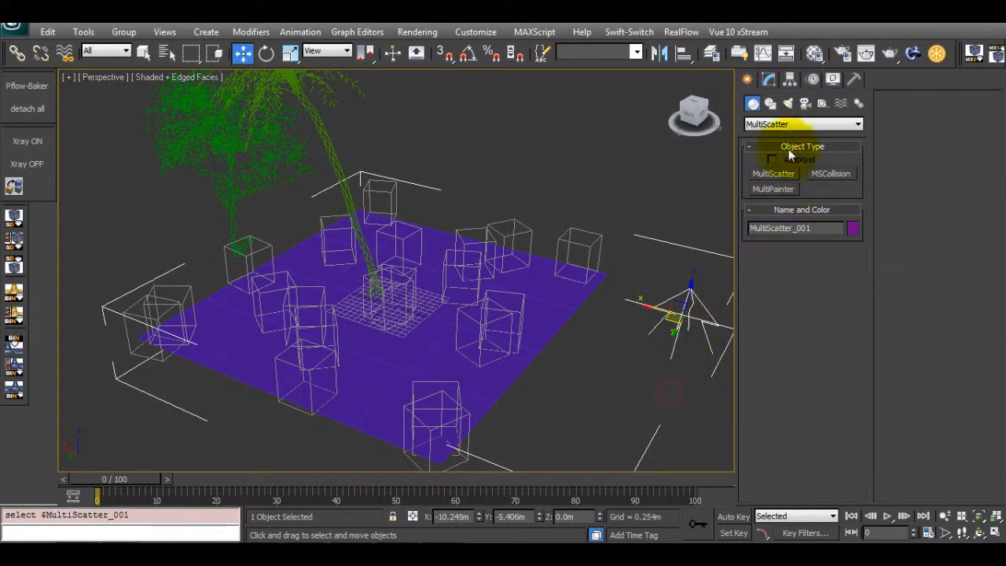
pyautogui.click(770, 80)
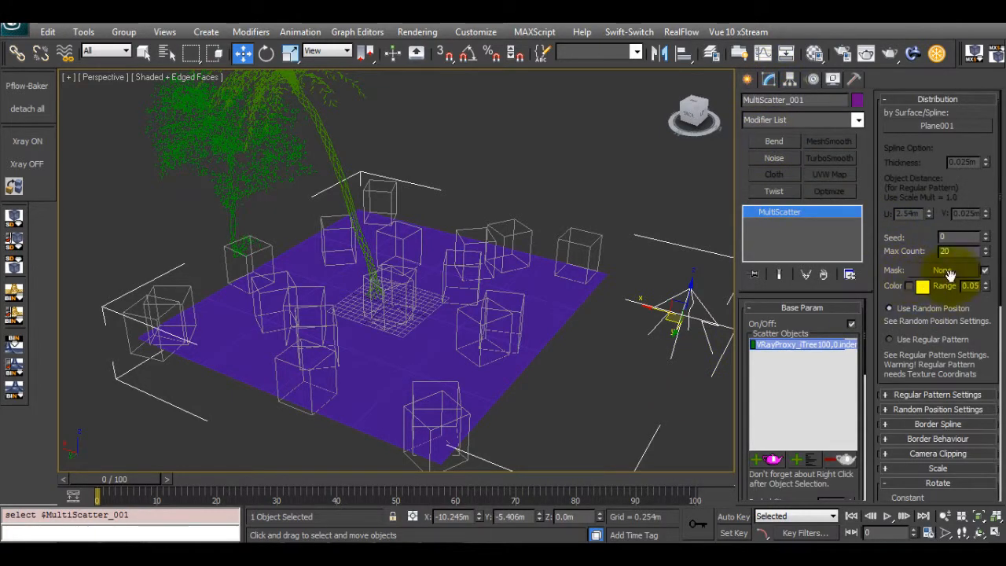
pyautogui.moveTo(987, 257); pyautogui.dragTo(986, 236)
pyautogui.scroll(5, 336, 247)
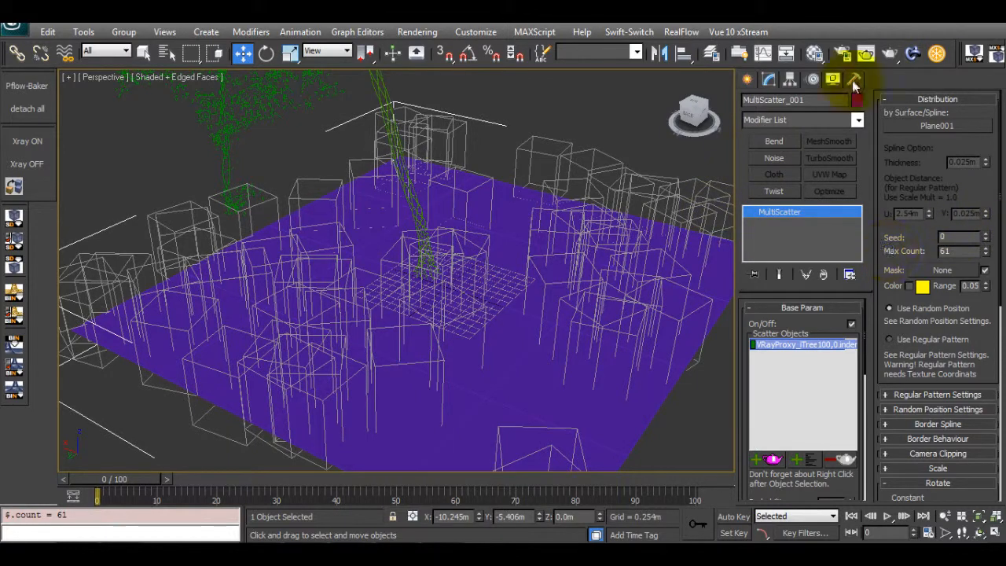
# Step: Render the perspective view, examine the scattered trees up close, and close the render
pyautogui.click(896, 53)
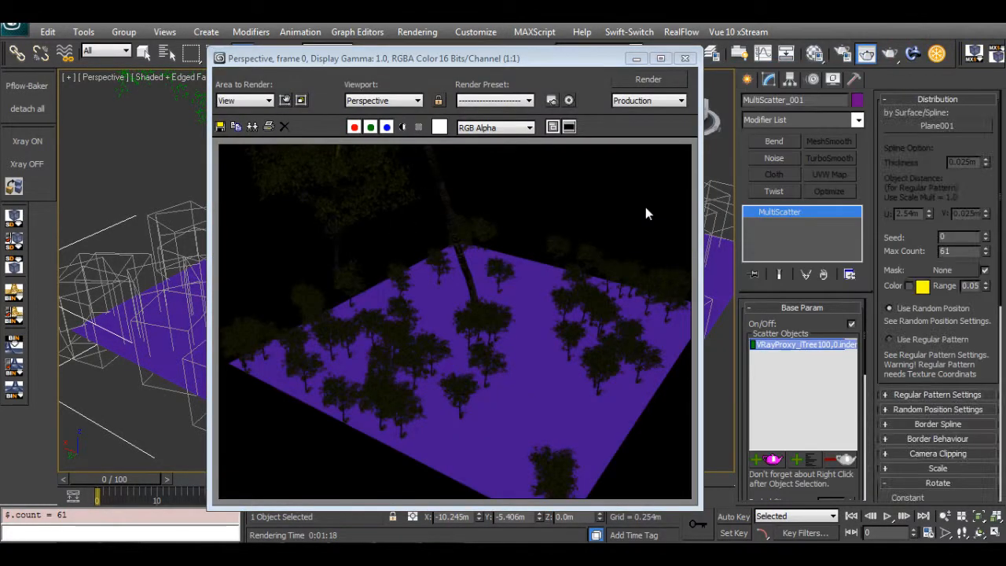
pyautogui.click(483, 329)
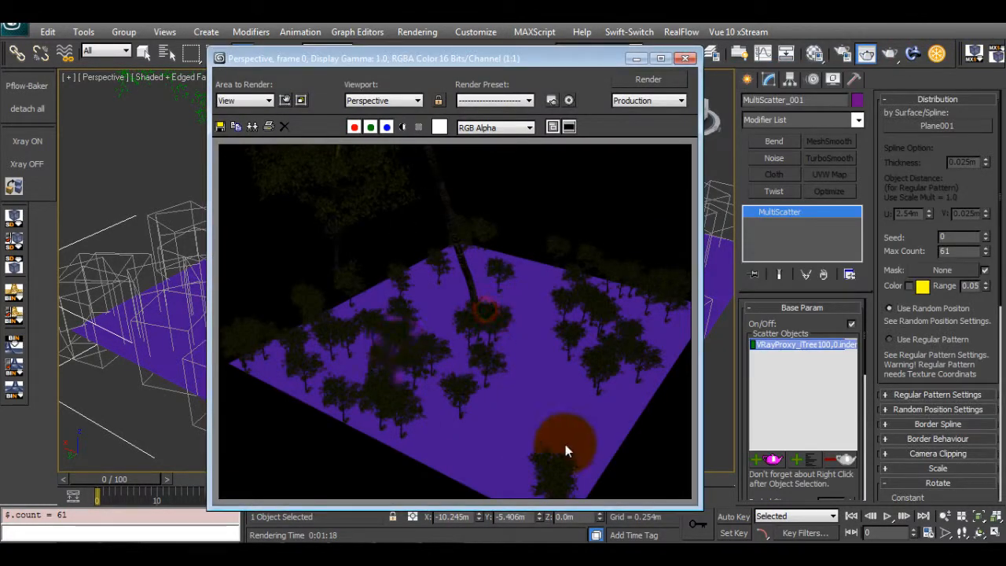
pyautogui.scroll(1, 412, 354)
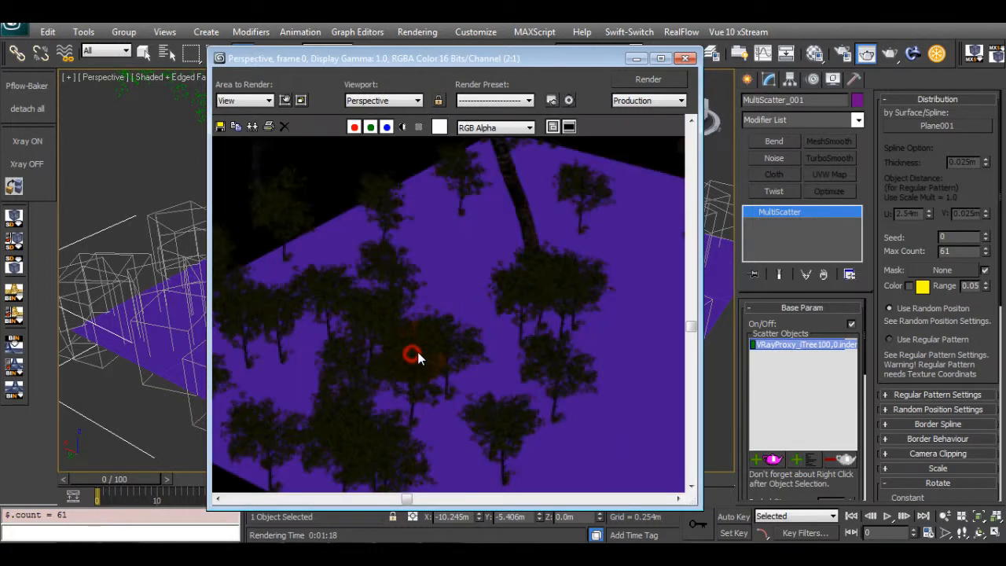
pyautogui.moveTo(418, 352); pyautogui.dragTo(181, 349, button='middle')
pyautogui.moveTo(505, 351); pyautogui.dragTo(537, 289, button='middle')
pyautogui.scroll(-2, 494, 285)
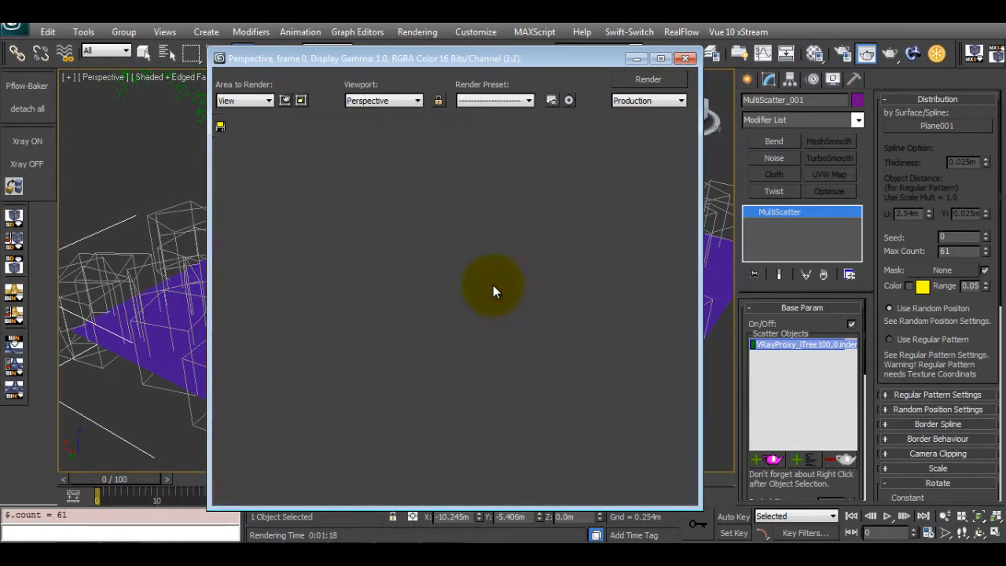
pyautogui.scroll(1, 494, 308)
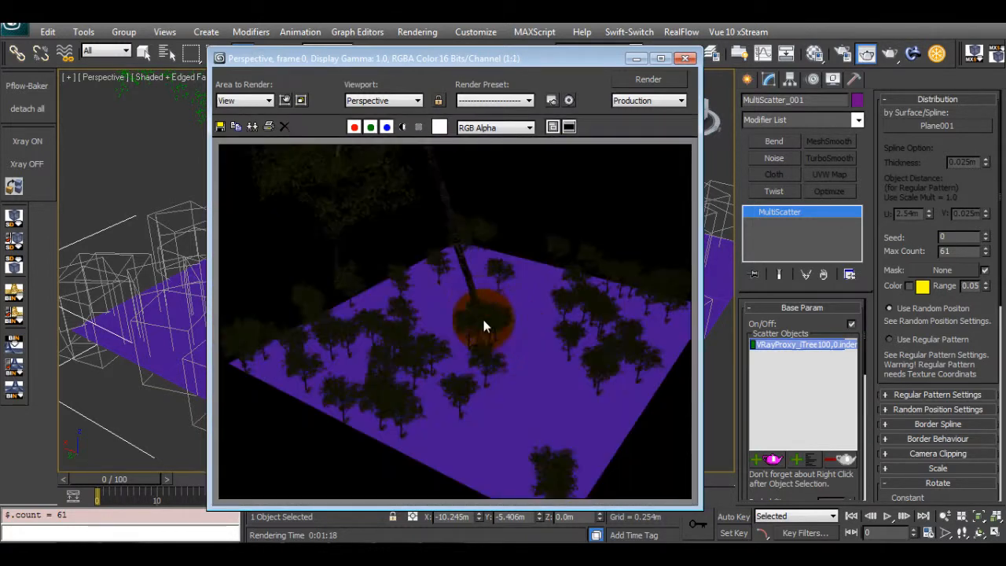
pyautogui.click(685, 59)
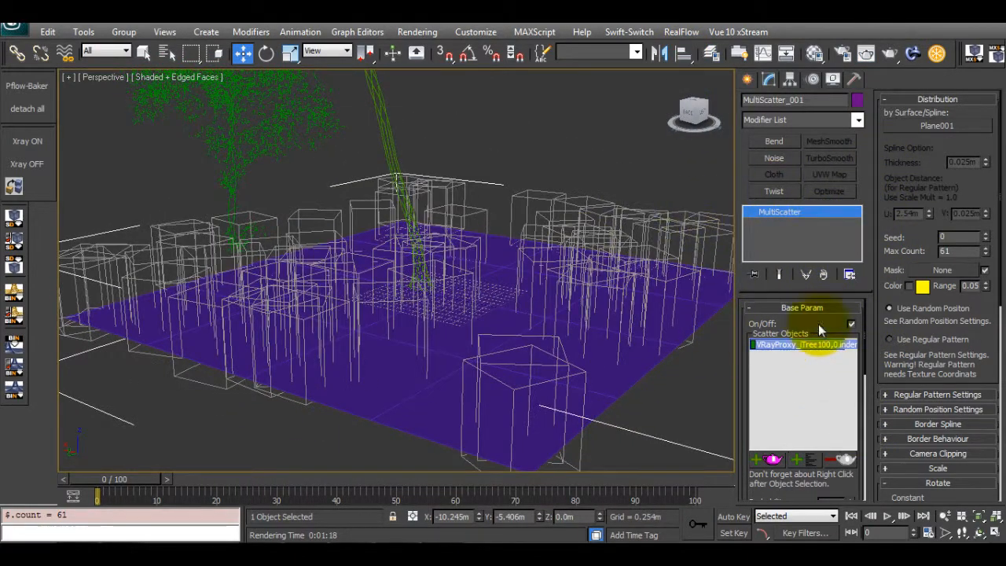
# Step: Delete the MultiScatter object and both tree proxies, leaving only the ground plane
pyautogui.scroll(-3, 545, 296)
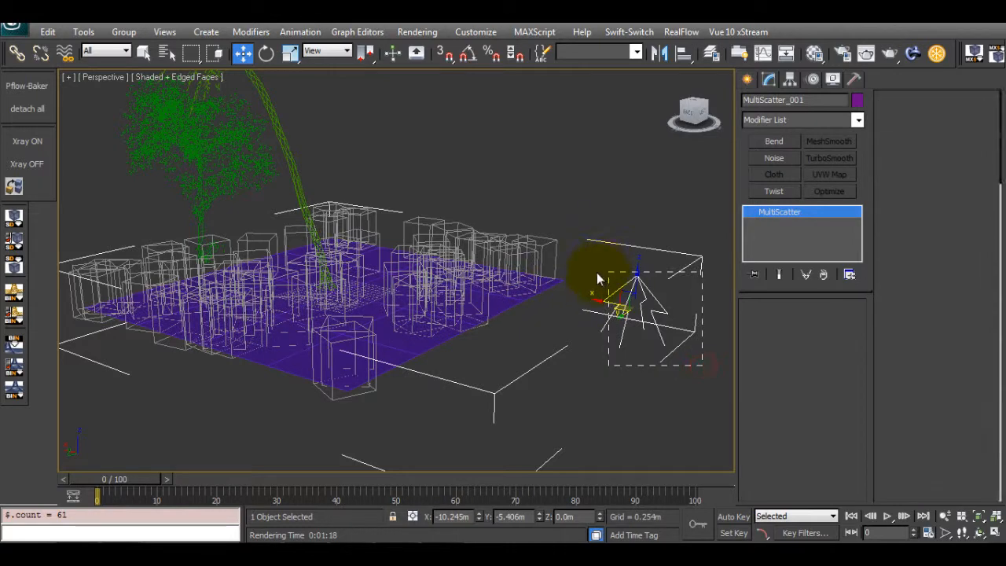
pyautogui.press('Delete')
pyautogui.moveTo(467, 290); pyautogui.dragTo(510, 348, button='middle')
pyautogui.moveTo(495, 228); pyautogui.dragTo(9, 153)
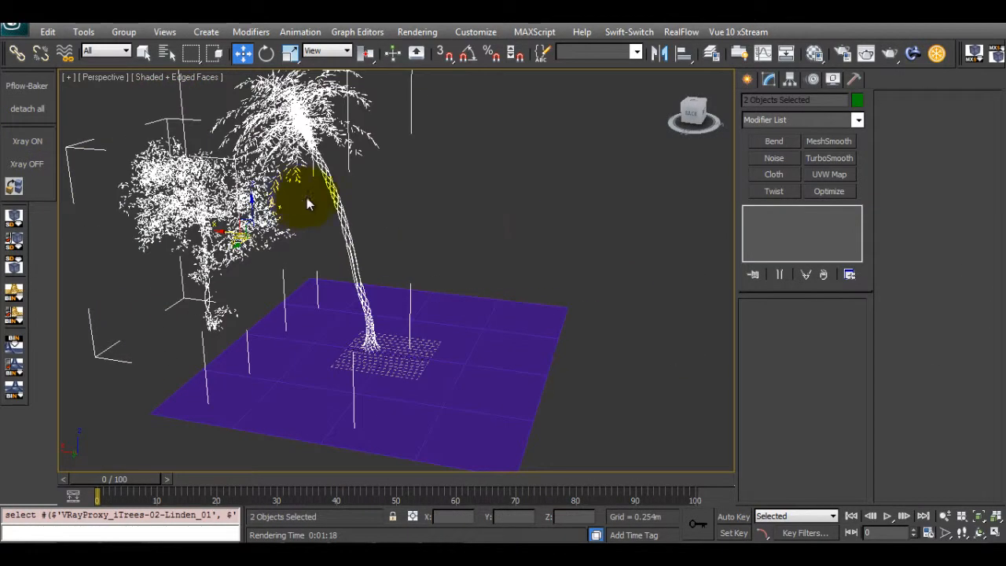
pyautogui.press('Delete')
# Step: Create a small standard primitive teapot near the middle of the ground plane and frame it in the view
pyautogui.keyDown('alt'); pyautogui.moveTo(306, 197); pyautogui.dragTo(467, 273, button='middle'); pyautogui.keyUp('alt')
pyautogui.click(748, 80)
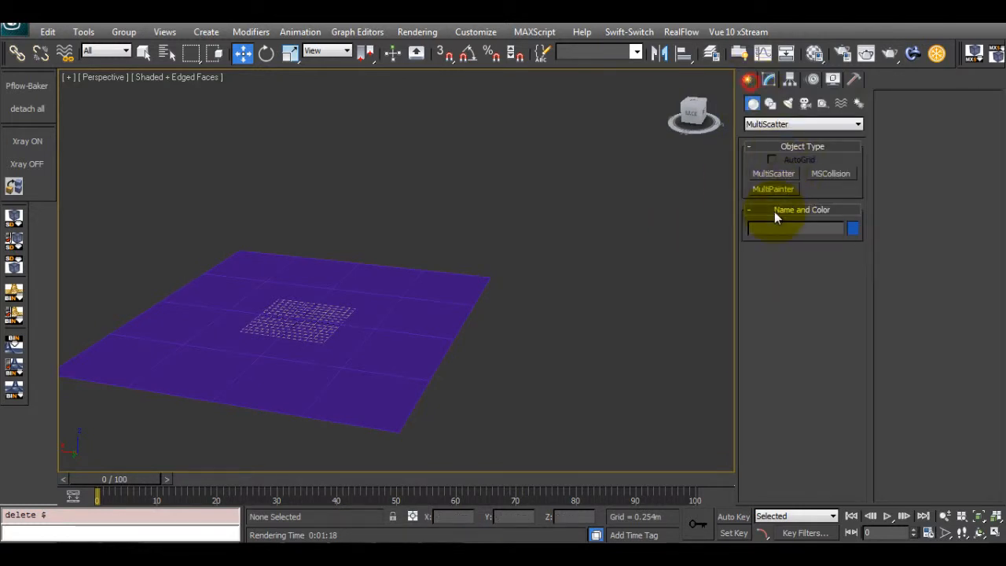
pyautogui.click(781, 124)
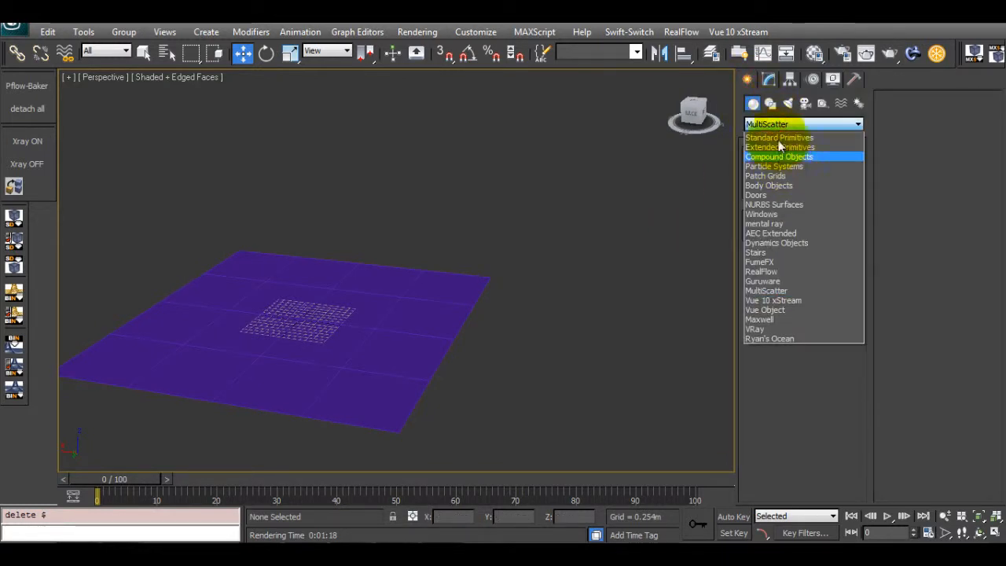
pyautogui.click(776, 134)
pyautogui.click(773, 235)
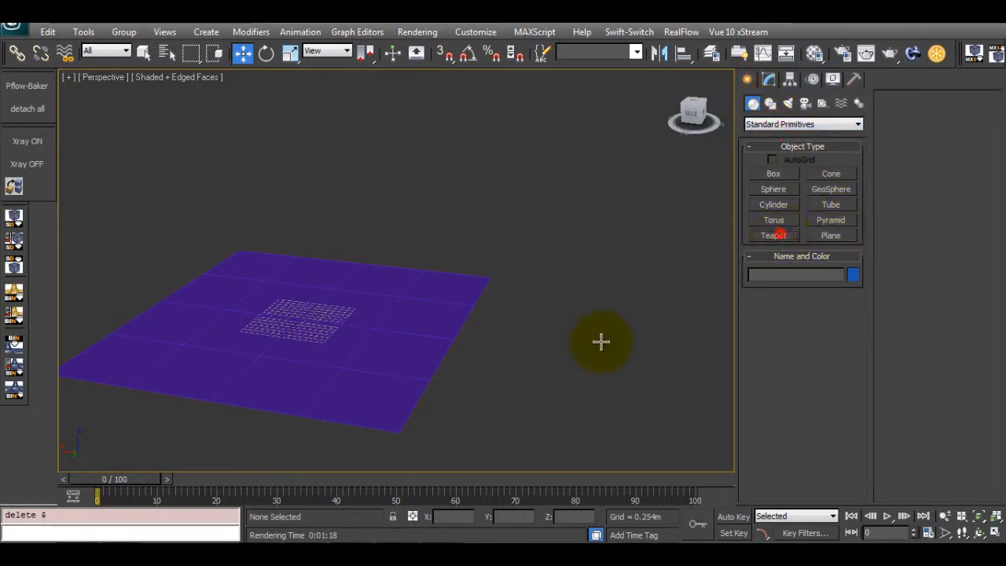
pyautogui.moveTo(294, 326); pyautogui.dragTo(326, 332)
pyautogui.rightClick(326, 332)
pyautogui.press('z')
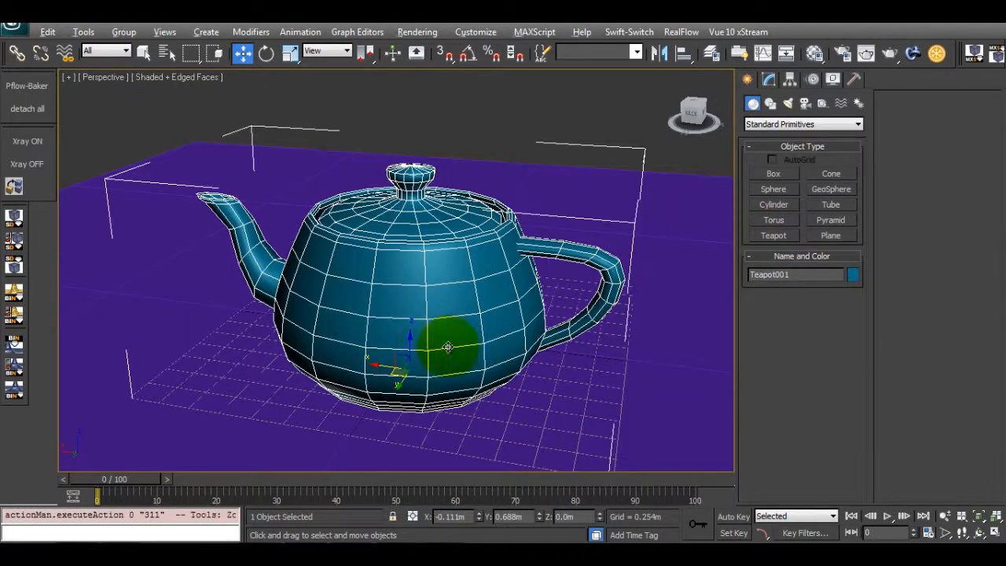
# Step: Move the teapot across the ground plane to about X -0.599 m, Y 1.744 m
pyautogui.keyDown('alt'); pyautogui.moveTo(448, 348); pyautogui.dragTo(391, 309, button='middle'); pyautogui.keyUp('alt')
pyautogui.scroll(-3, 409, 303)
pyautogui.moveTo(558, 313)
pyautogui.keyDown('alt'); pyautogui.mouseDown(button='middle')
pyautogui.moveTo(501, 336)
pyautogui.moveTo(461, 337)
pyautogui.moveTo(472, 348)
pyautogui.moveTo(568, 288)
pyautogui.mouseUp(button='middle'); pyautogui.keyUp('alt')
pyautogui.click(391, 297)
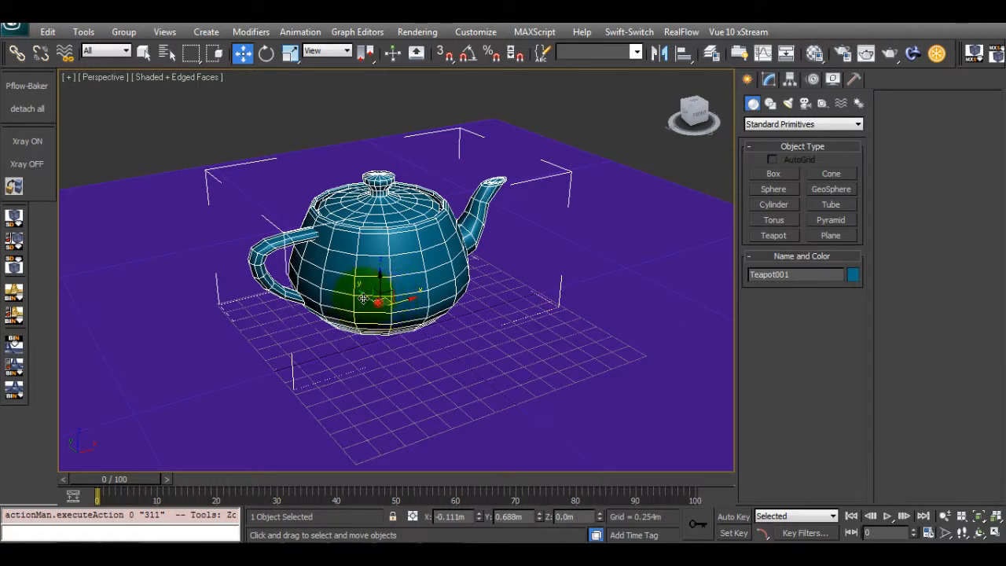
pyautogui.moveTo(362, 299); pyautogui.dragTo(285, 270)
pyautogui.scroll(-3, 406, 287)
pyautogui.keyDown('alt'); pyautogui.moveTo(447, 267); pyautogui.dragTo(503, 315, button='middle'); pyautogui.keyUp('alt')
# Step: With Auto Key on, keyframe the teapot's Z scale at about 260% on frame 30 and 53.5% on frame 57
pyautogui.click(733, 516)
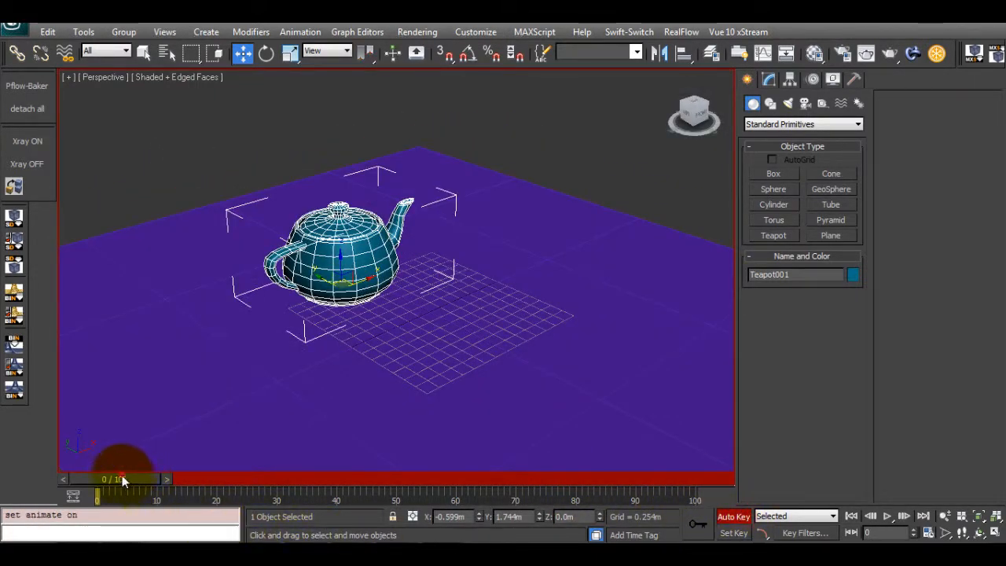
pyautogui.moveTo(122, 479); pyautogui.dragTo(279, 480)
pyautogui.click(299, 326)
pyautogui.press('r')
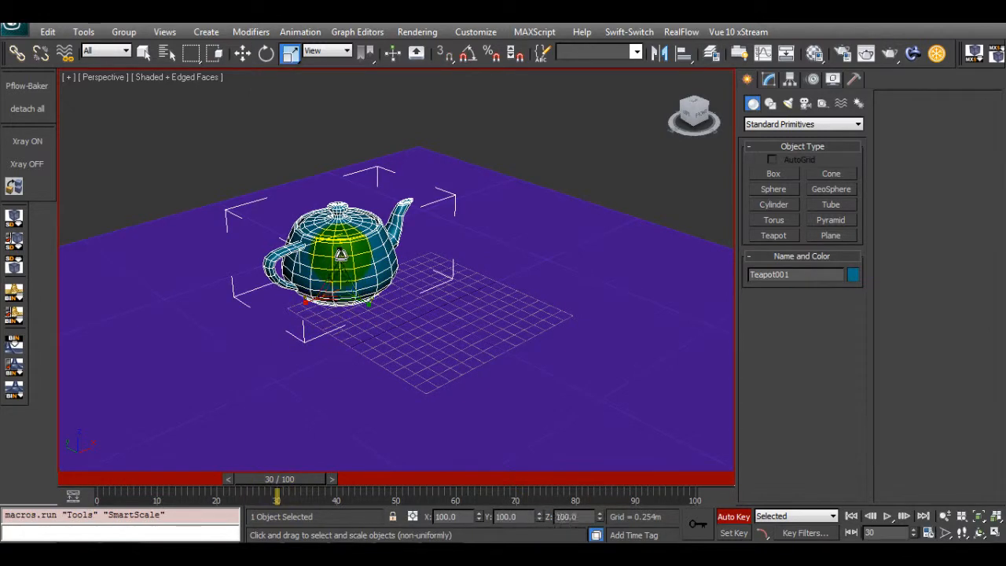
pyautogui.moveTo(340, 254); pyautogui.dragTo(367, 293)
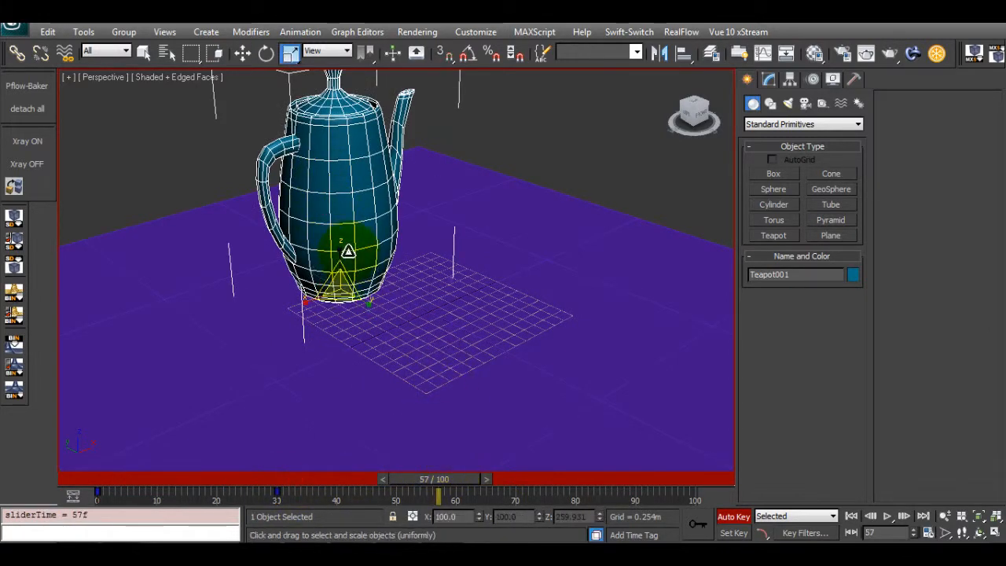
pyautogui.moveTo(337, 248); pyautogui.dragTo(353, 406)
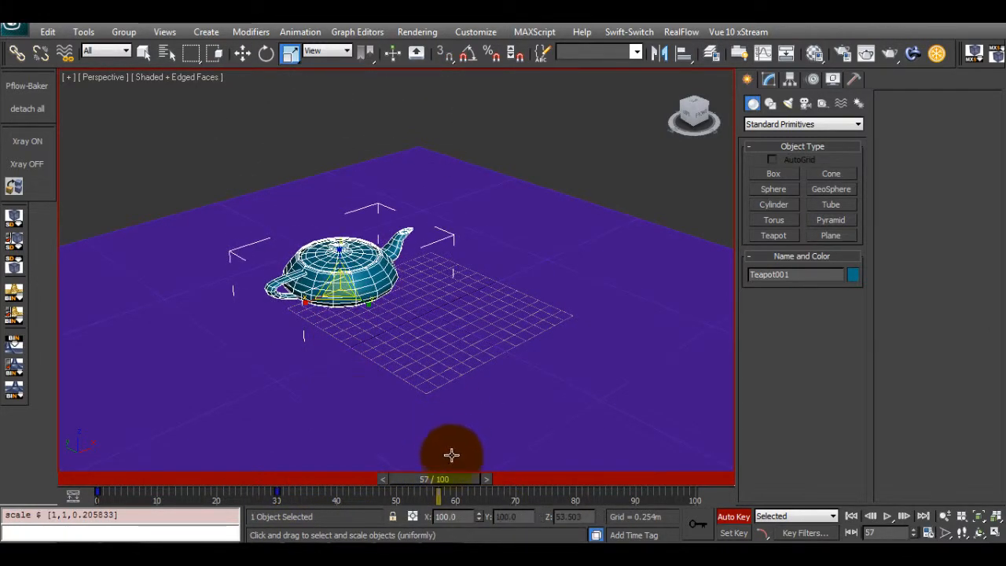
# Step: Keyframe the teapot rotated about 54.8 degrees around Y at frame 100 and turn Auto Key off
pyautogui.press('End')
pyautogui.press('e')
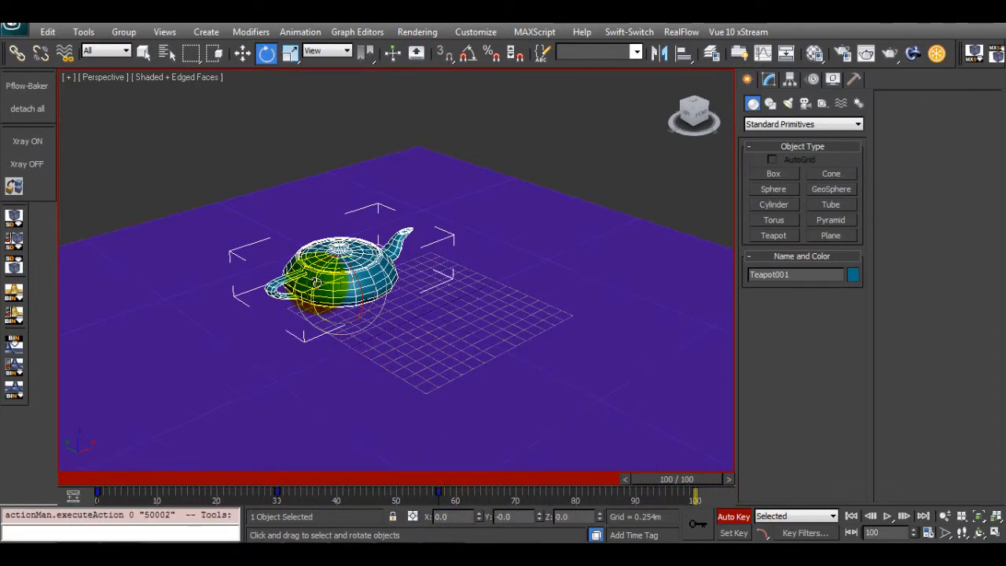
pyautogui.moveTo(326, 240); pyautogui.dragTo(359, 202)
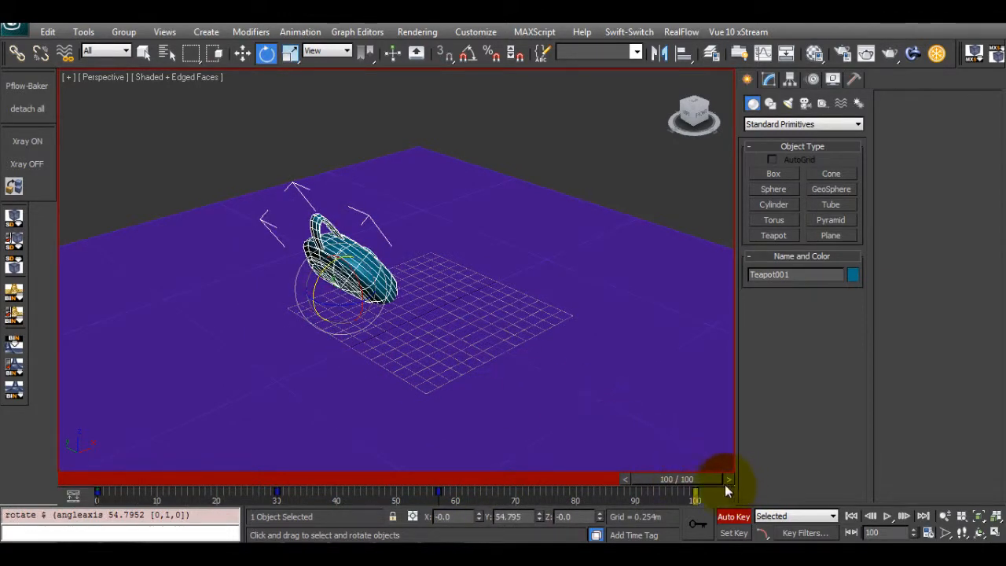
pyautogui.press('w')
pyautogui.click(726, 515)
# Step: Scrub through the teapot's scale and rotation animation, return to frame 0 and examine the teapot from several angles
pyautogui.moveTo(688, 477); pyautogui.dragTo(81, 478)
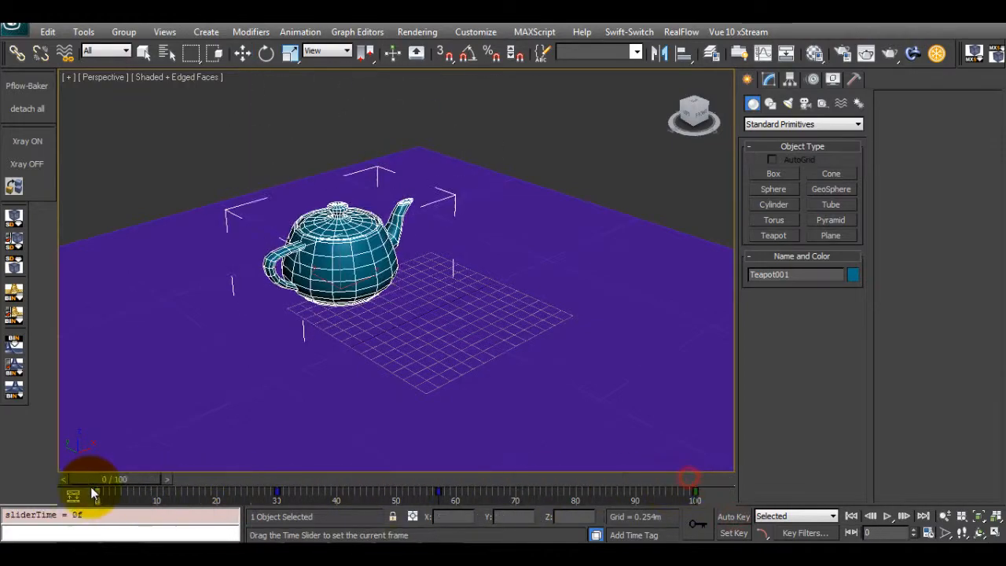
pyautogui.moveTo(284, 486); pyautogui.dragTo(71, 485)
pyautogui.press('w')
pyautogui.keyDown('alt'); pyautogui.moveTo(459, 328); pyautogui.dragTo(533, 318, button='middle'); pyautogui.keyUp('alt')
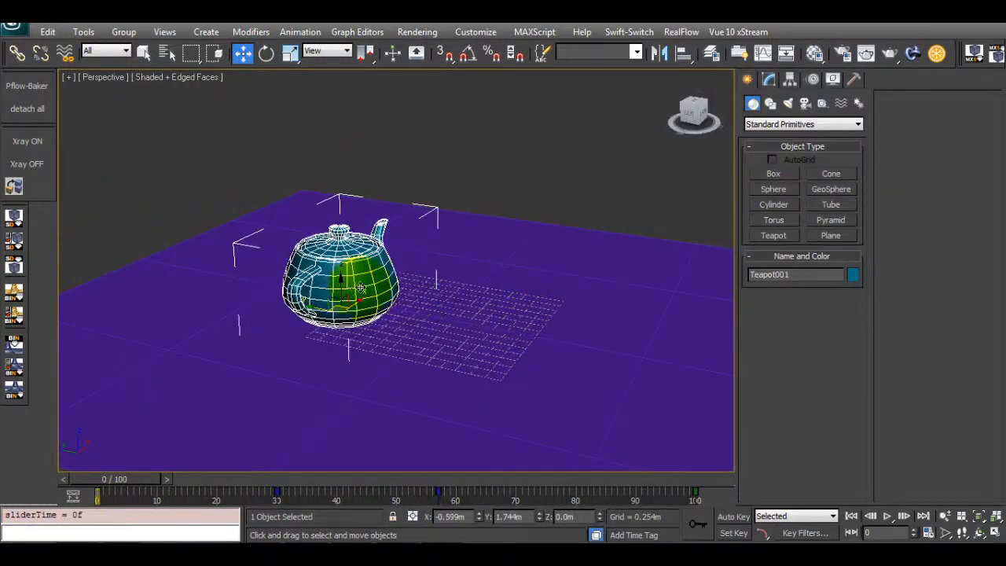
pyautogui.keyDown('alt'); pyautogui.moveTo(361, 288); pyautogui.dragTo(341, 362, button='middle'); pyautogui.keyUp('alt')
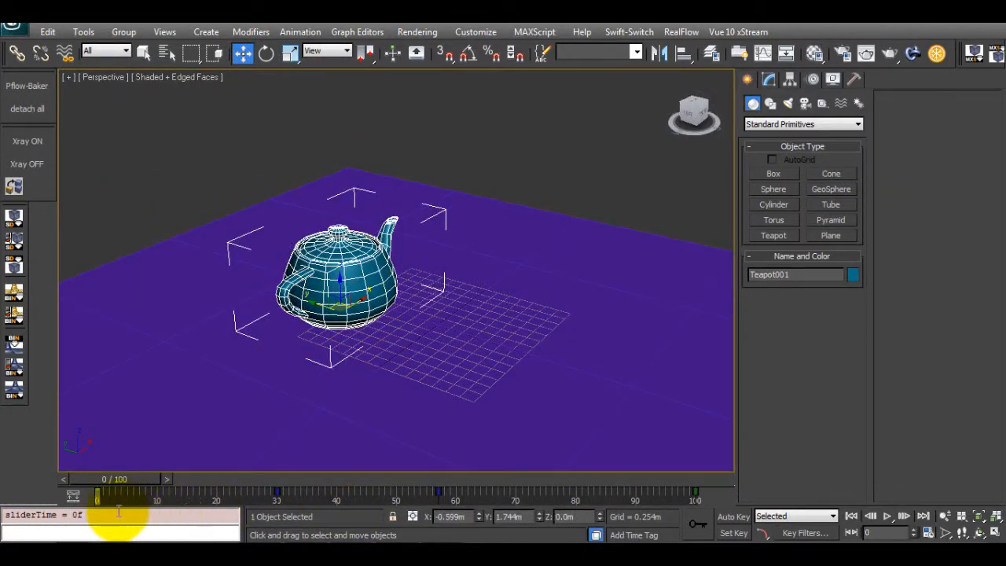
pyautogui.keyDown('alt'); pyautogui.moveTo(399, 292); pyautogui.dragTo(348, 275, button='middle'); pyautogui.keyUp('alt')
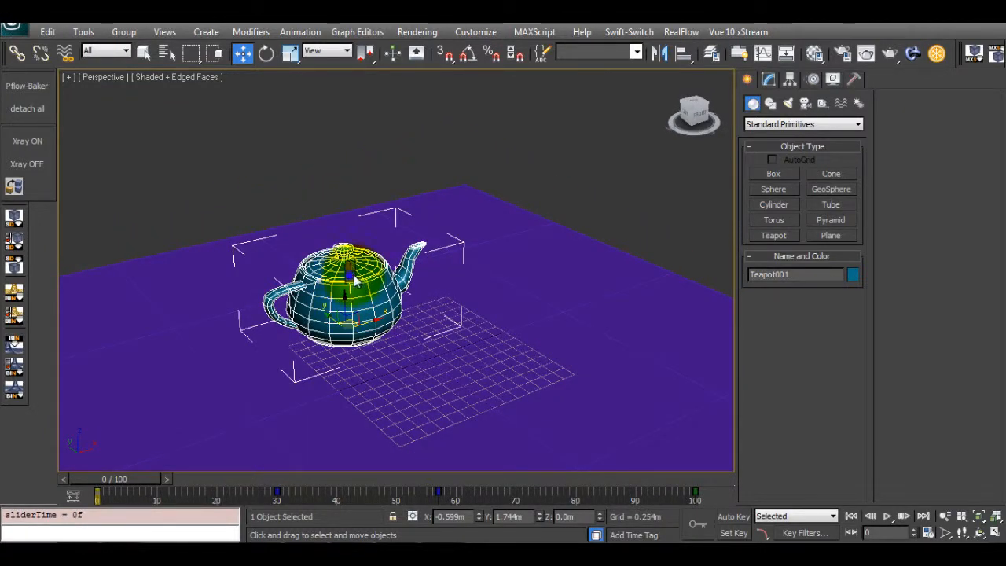
# Step: Export the teapot as a V-Ray mesh with its animation over the scene range, overwriting Teapot001.vrmesh and automatically creating the proxy
pyautogui.rightClick(355, 280)
pyautogui.click(390, 444)
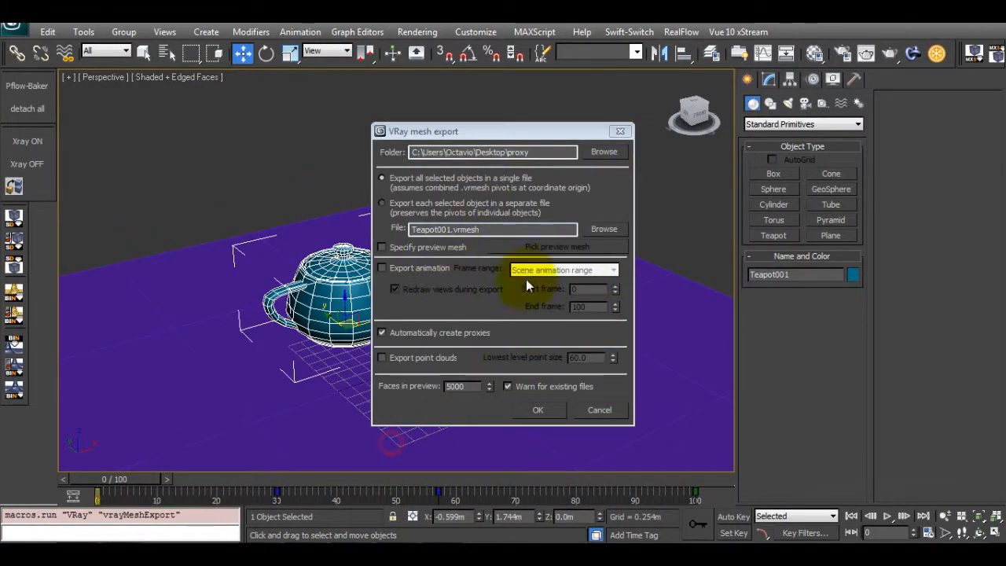
pyautogui.click(382, 268)
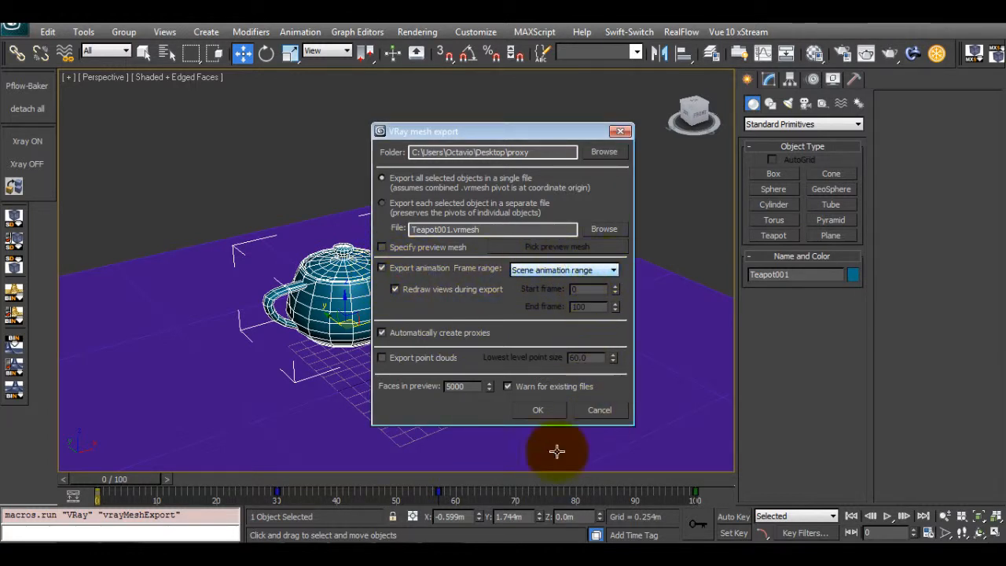
pyautogui.click(541, 409)
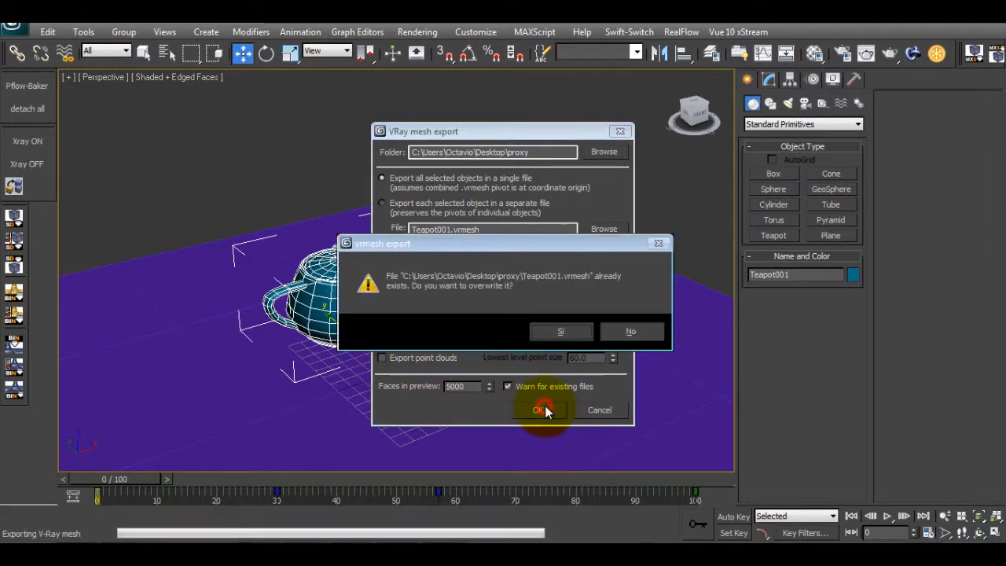
pyautogui.click(571, 332)
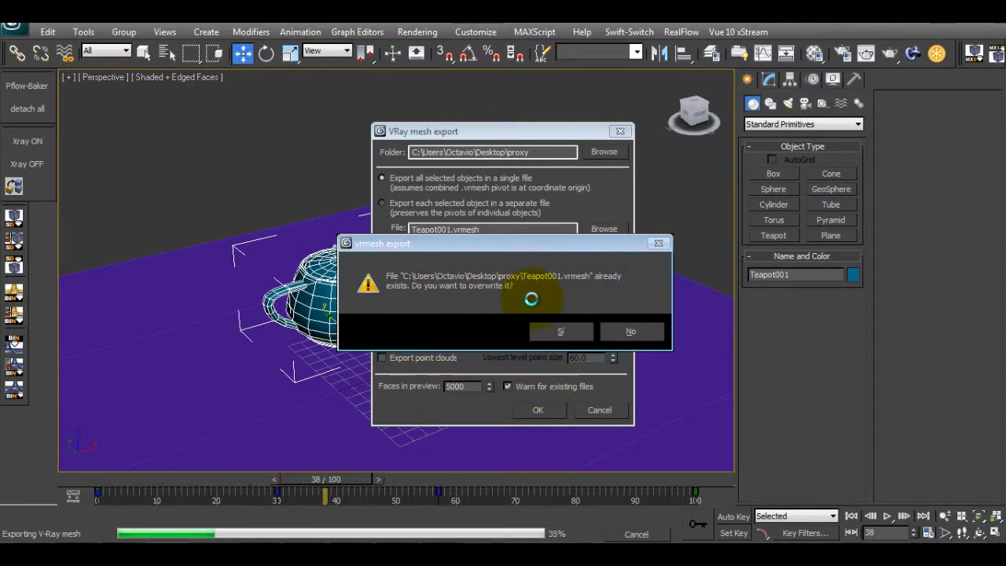
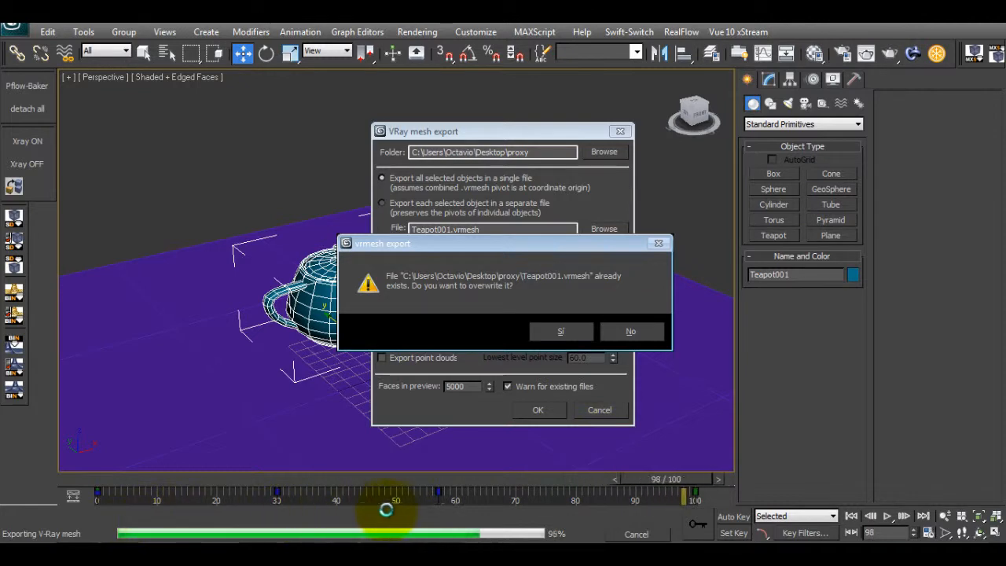
# Step: Scrub through the teapot proxy's animation in the viewport and return to frame 0
pyautogui.keyDown('alt'); pyautogui.moveTo(471, 307); pyautogui.dragTo(473, 321, button='middle'); pyautogui.keyUp('alt')
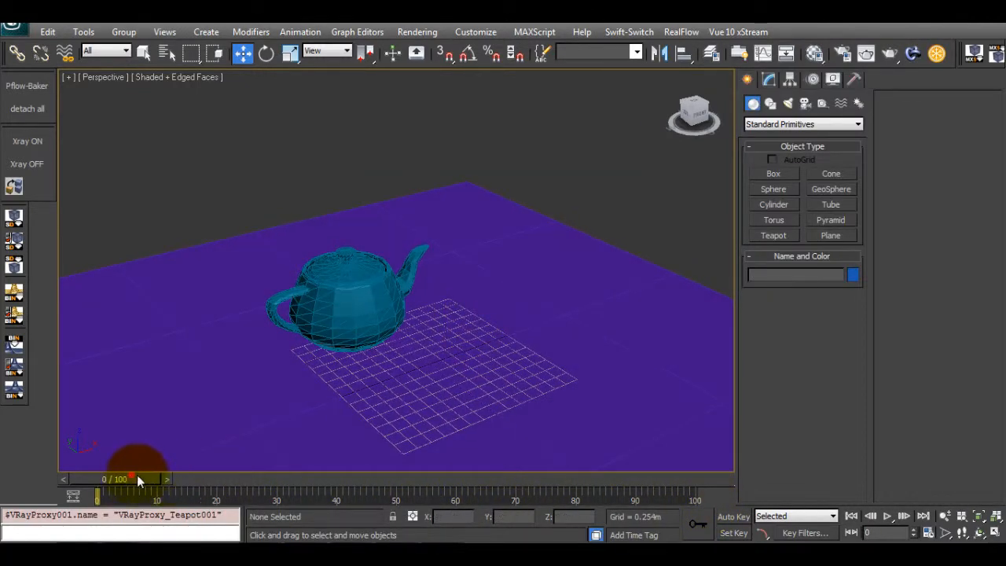
pyautogui.moveTo(136, 475); pyautogui.dragTo(15, 519)
pyautogui.keyDown('alt'); pyautogui.moveTo(332, 366); pyautogui.dragTo(264, 489, button='middle'); pyautogui.keyUp('alt')
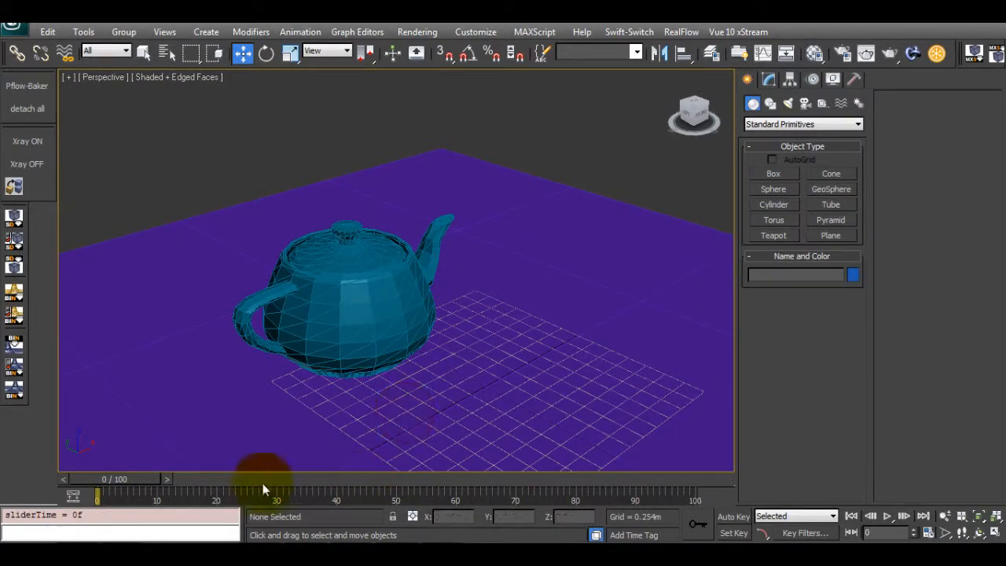
pyautogui.moveTo(160, 486); pyautogui.dragTo(34, 467)
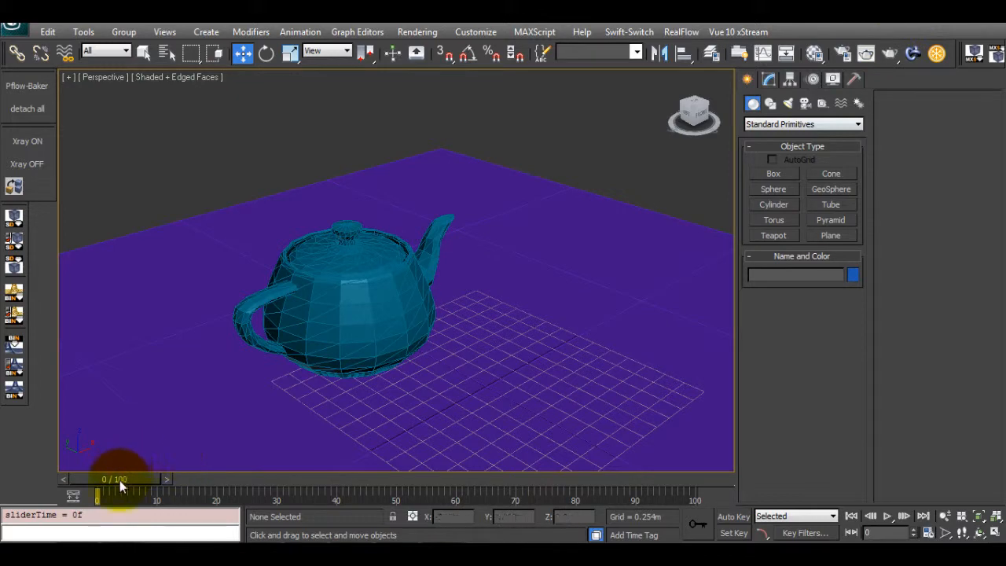
# Step: Render the teapot proxy at frame 61 and again at frame 8 to check its animated shape
pyautogui.moveTo(118, 481); pyautogui.dragTo(462, 478)
pyautogui.click(899, 49)
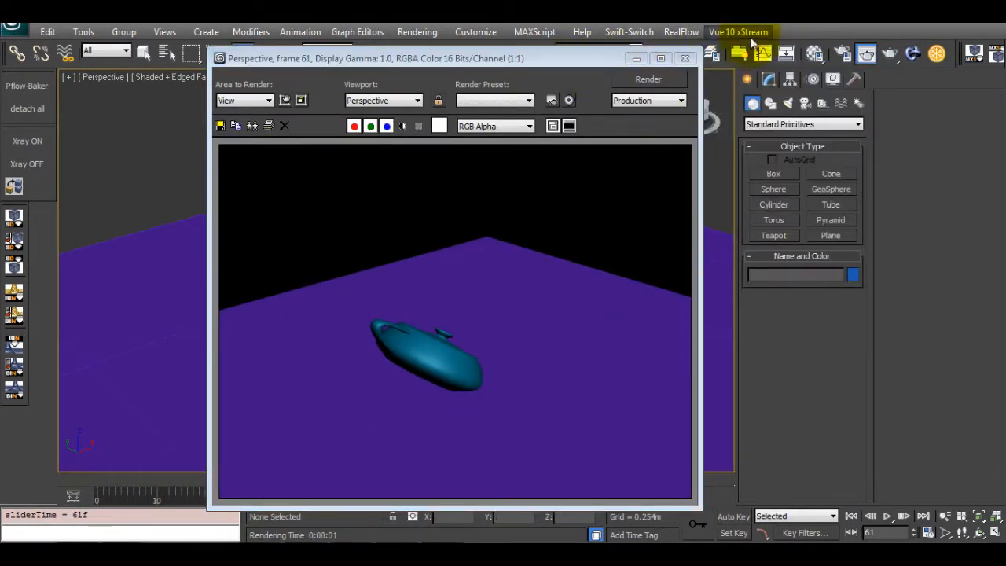
pyautogui.click(685, 58)
pyautogui.moveTo(466, 482); pyautogui.dragTo(145, 479)
pyautogui.click(889, 55)
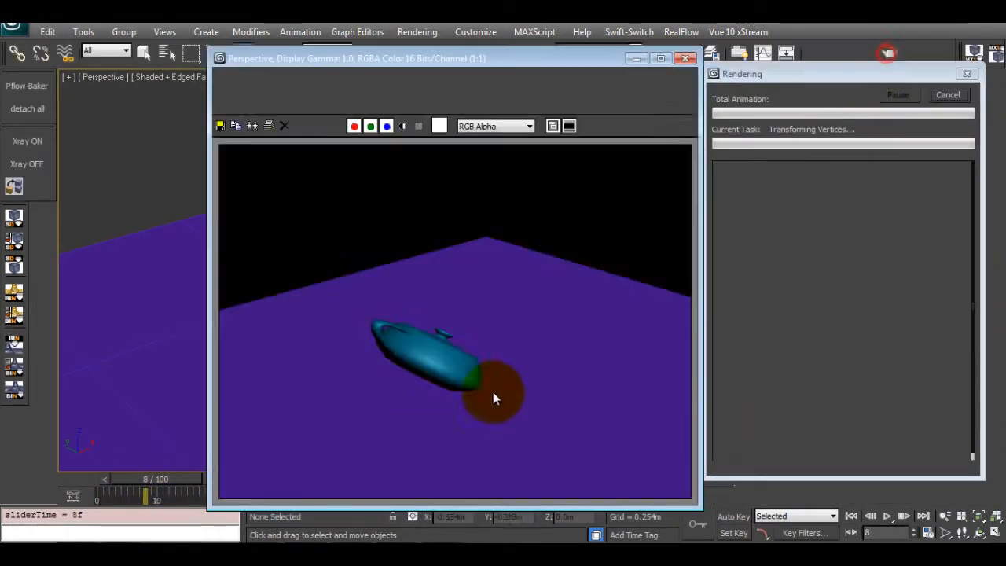
pyautogui.click(685, 59)
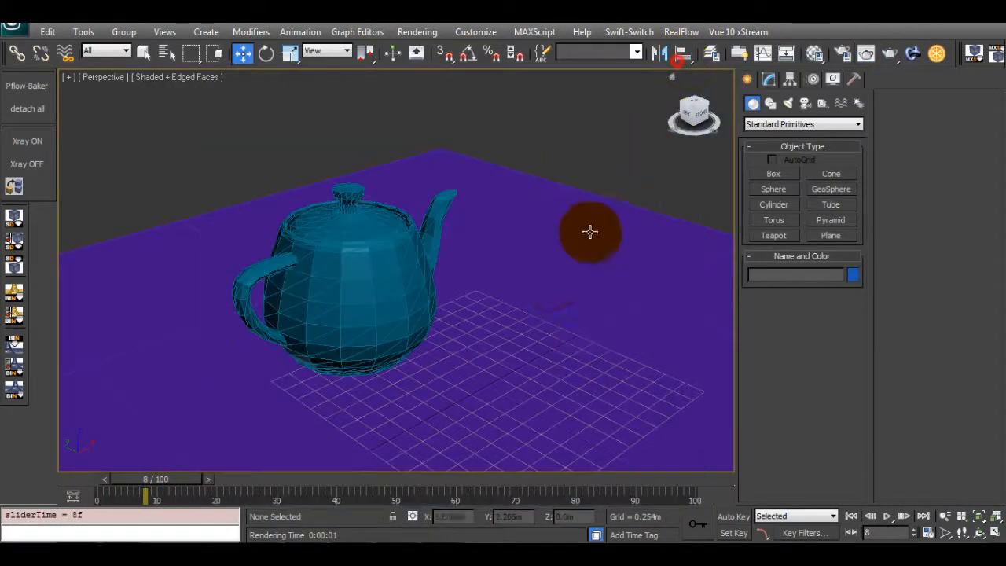
# Step: Clone the teapot proxy as a single copy, moved along Y to about -2.057 m
pyautogui.click(292, 269)
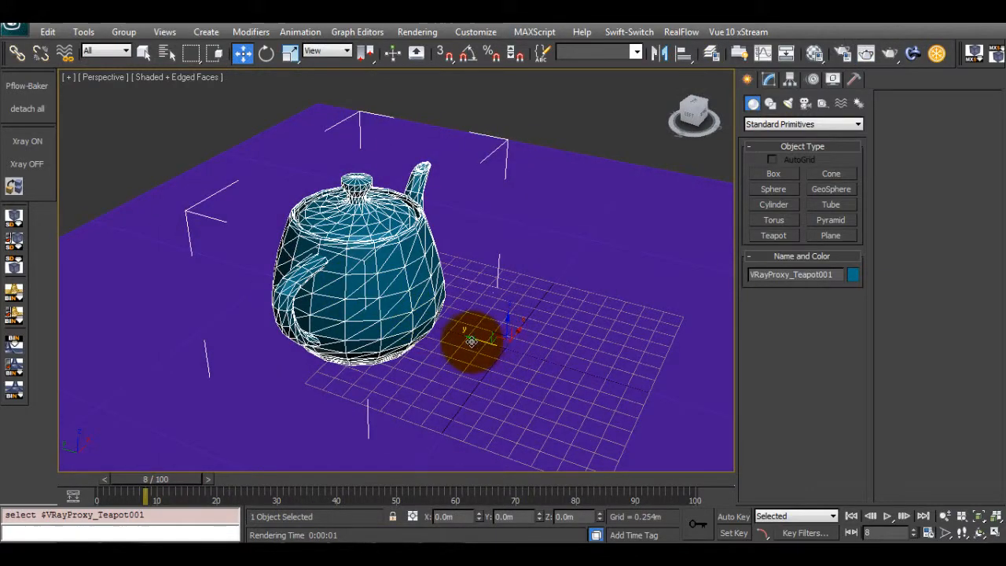
pyautogui.keyDown('shift'); pyautogui.moveTo(474, 341); pyautogui.dragTo(644, 369); pyautogui.keyUp('shift')
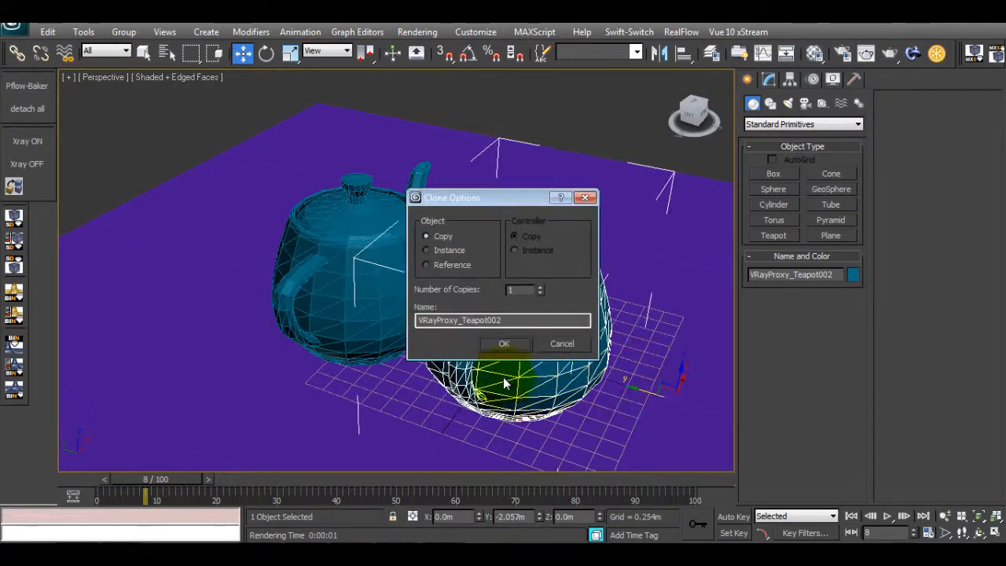
pyautogui.click(503, 344)
pyautogui.moveTo(626, 316); pyautogui.dragTo(546, 315, button='middle')
# Step: Examine the copied proxy's mesh parameters, including its display modes, animation settings and the available playback types
pyautogui.click(770, 79)
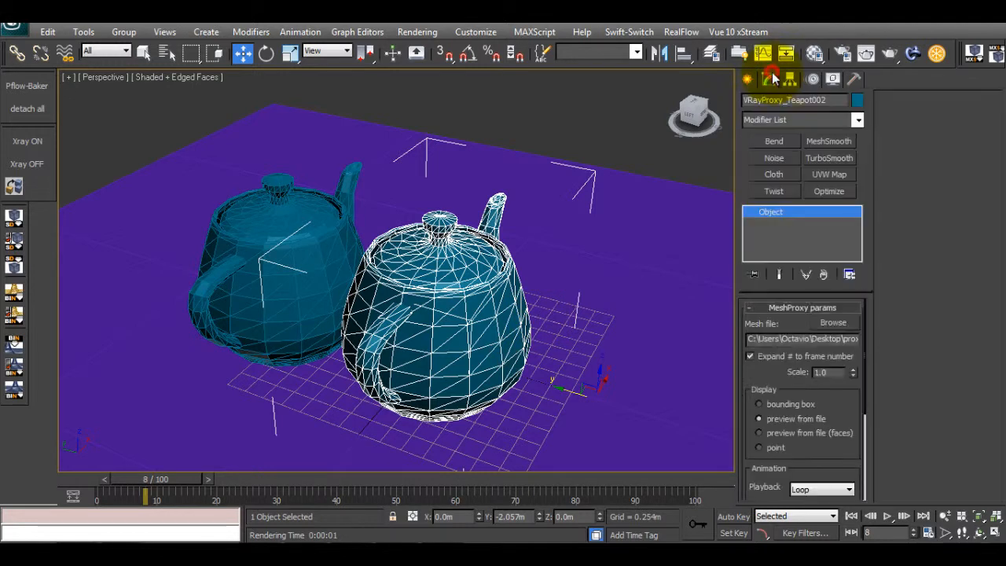
pyautogui.scroll(-3, 758, 385)
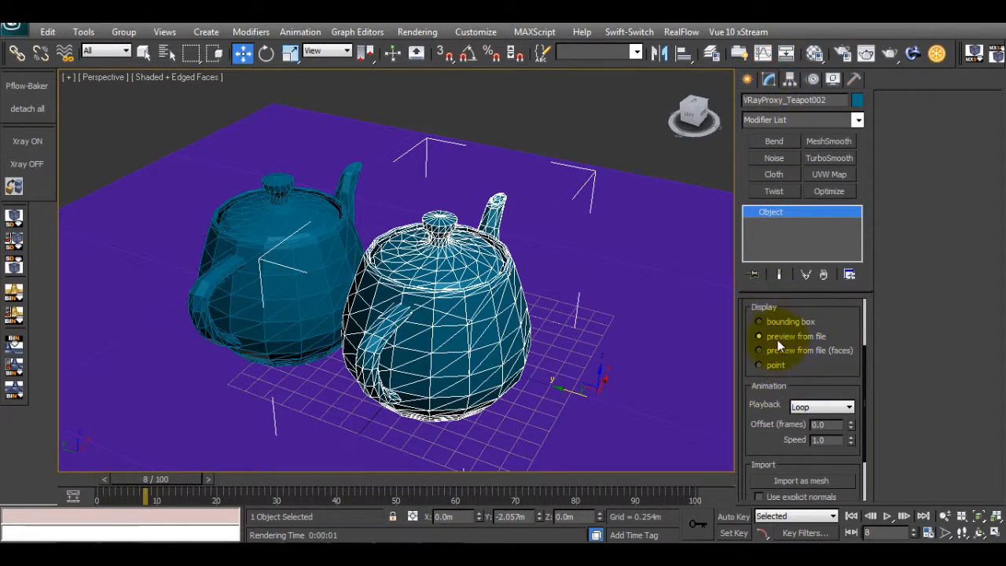
pyautogui.moveTo(752, 361); pyautogui.dragTo(751, 344)
pyautogui.moveTo(424, 347); pyautogui.dragTo(388, 322, button='middle')
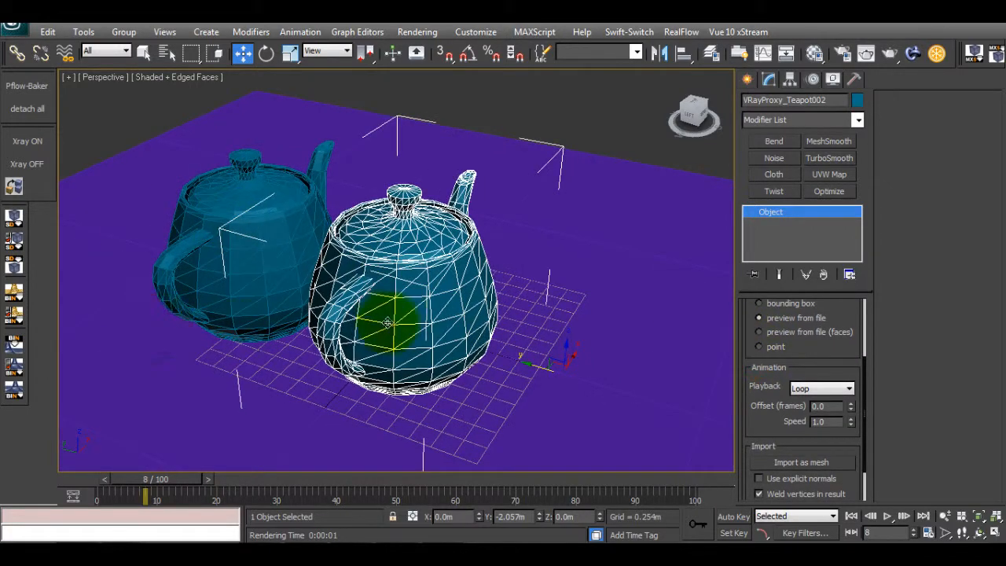
pyautogui.moveTo(820, 352); pyautogui.dragTo(815, 289)
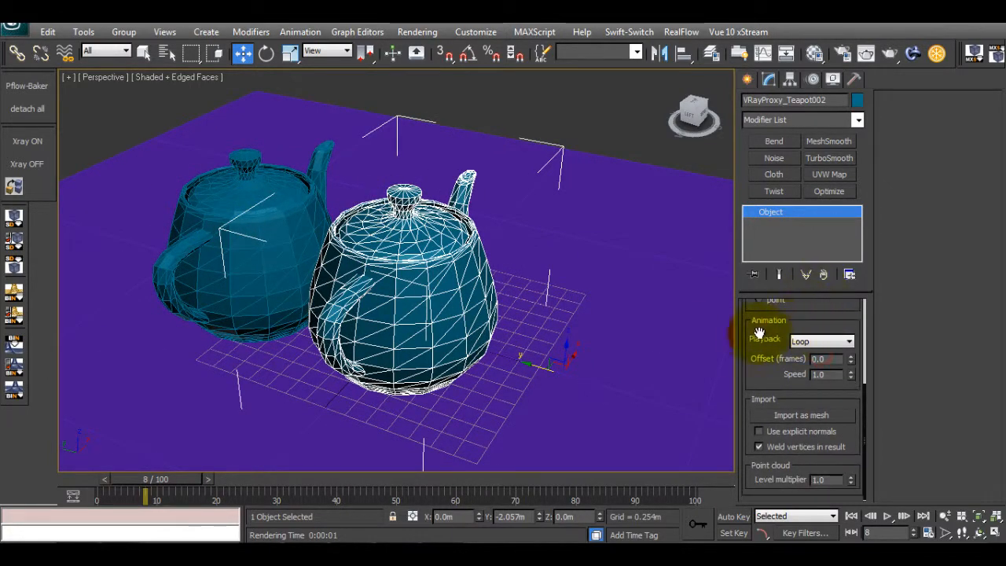
pyautogui.click(841, 342)
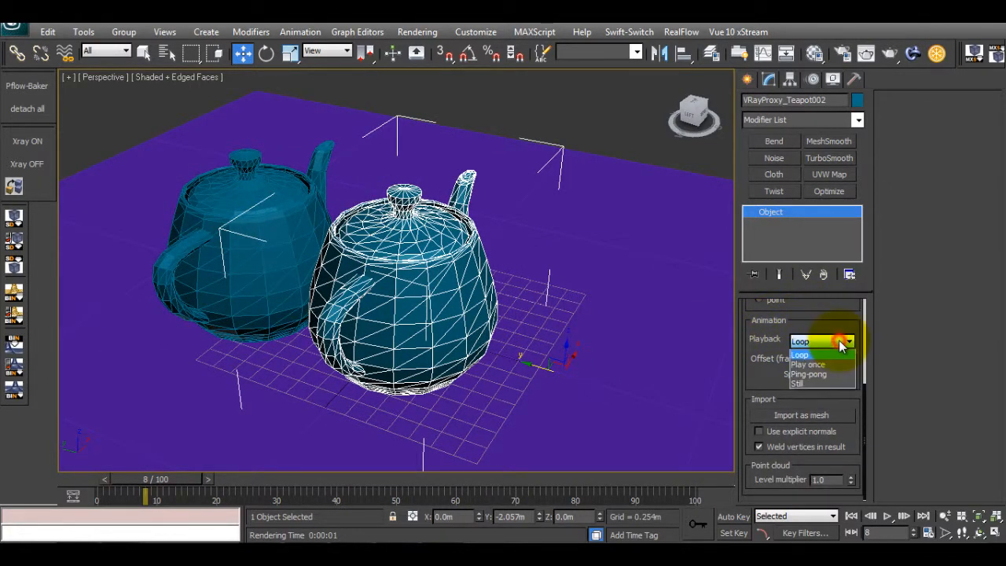
pyautogui.click(844, 341)
pyautogui.click(845, 341)
pyautogui.click(846, 340)
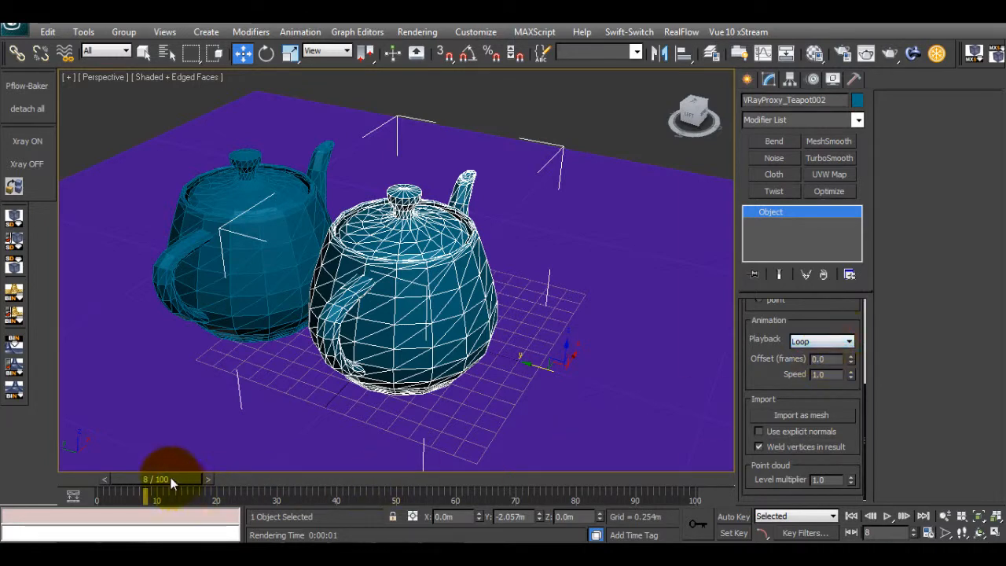
# Step: Extend the timeline to end at frame 423, scrub through the looping teapot proxies and return to frame 0
pyautogui.keyDown('ctrl'); pyautogui.keyDown('alt'); pyautogui.moveTo(561, 488); pyautogui.dragTo(171, 503, button='right'); pyautogui.keyUp('alt'); pyautogui.keyUp('ctrl')
pyautogui.moveTo(151, 486); pyautogui.dragTo(821, 472)
pyautogui.moveTo(671, 469); pyautogui.dragTo(630, 481)
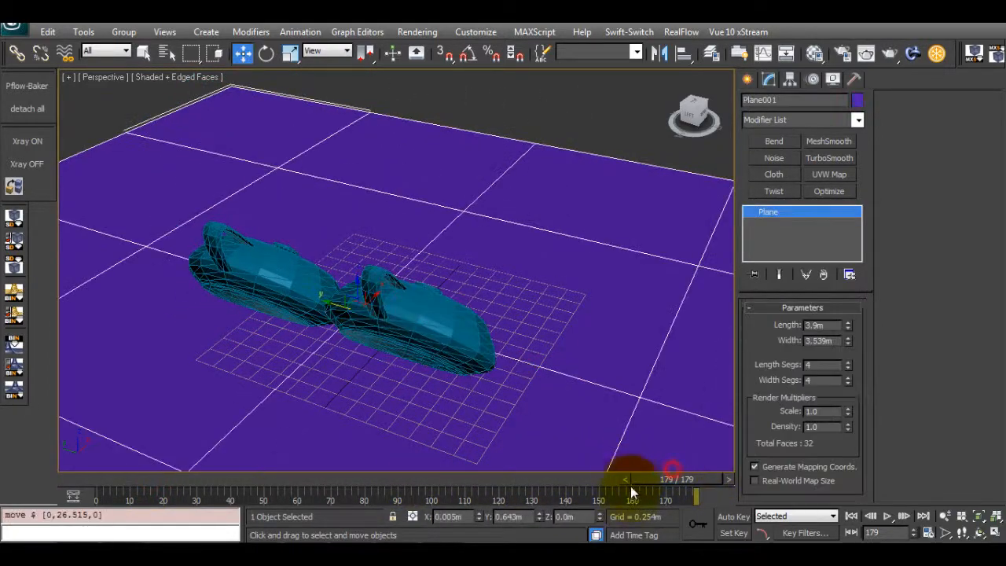
pyautogui.moveTo(595, 409); pyautogui.dragTo(619, 476)
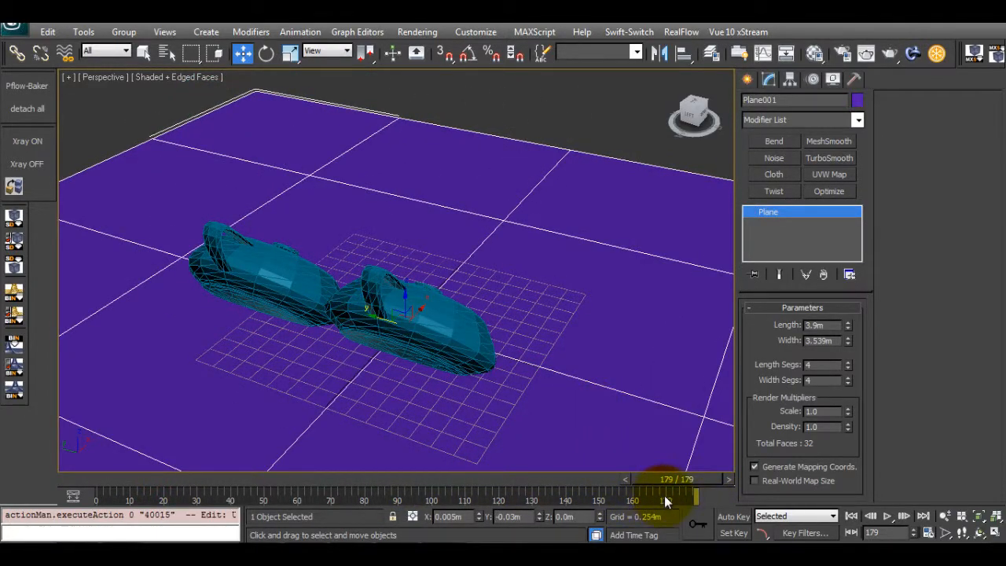
pyautogui.keyDown('ctrl'); pyautogui.keyDown('alt'); pyautogui.moveTo(664, 497); pyautogui.dragTo(150, 493, button='right'); pyautogui.keyUp('alt'); pyautogui.keyUp('ctrl')
pyautogui.moveTo(429, 479); pyautogui.dragTo(29, 456)
pyautogui.moveTo(135, 476); pyautogui.dragTo(754, 475)
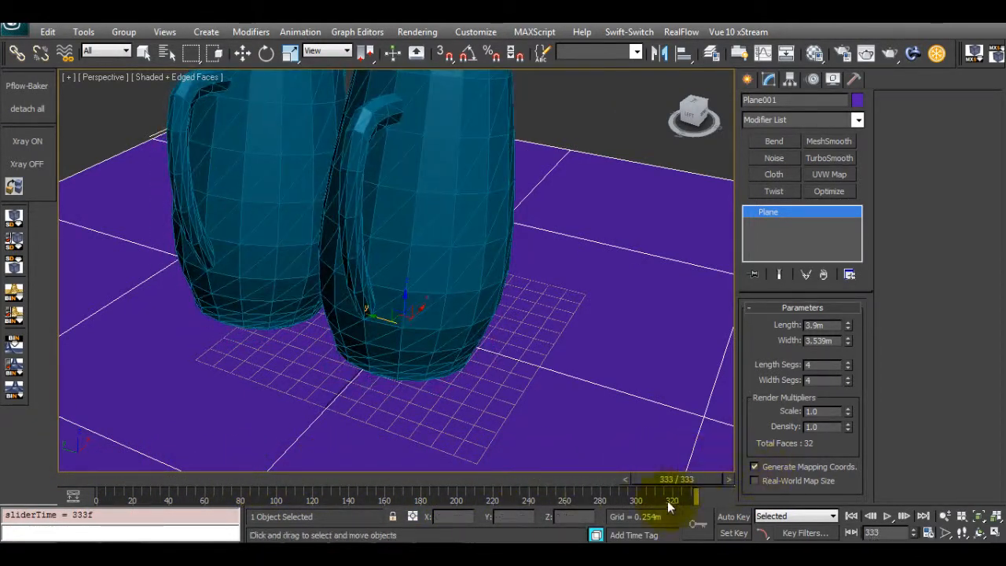
pyautogui.keyDown('ctrl'); pyautogui.keyDown('alt'); pyautogui.moveTo(640, 503); pyautogui.dragTo(551, 494, button='right'); pyautogui.keyUp('alt'); pyautogui.keyUp('ctrl')
pyautogui.moveTo(358, 479); pyautogui.dragTo(118, 479)
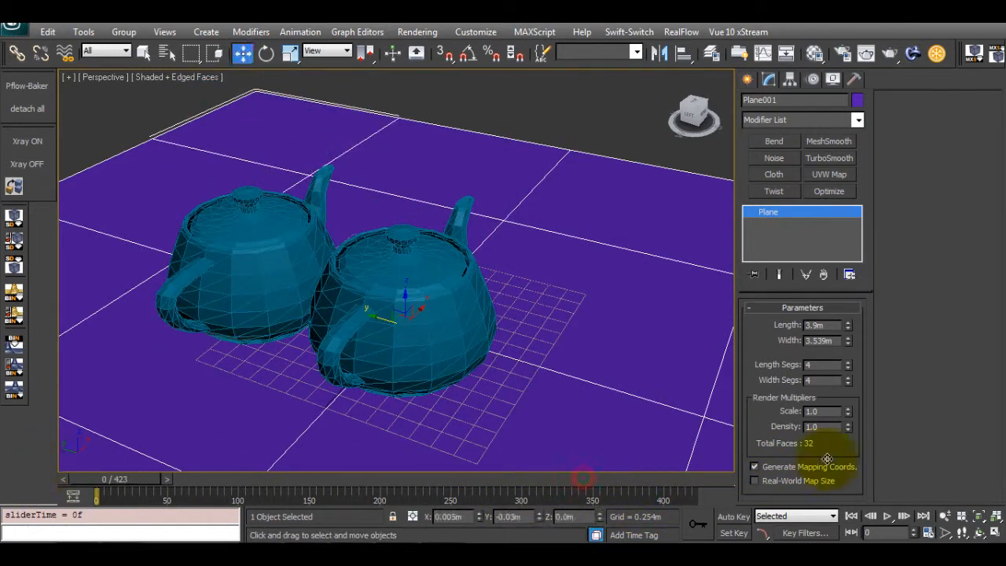
# Step: Try Ping-pong playback on the copied teapot proxy, scrub to compare it with the original and return to frame 0
pyautogui.click(458, 305)
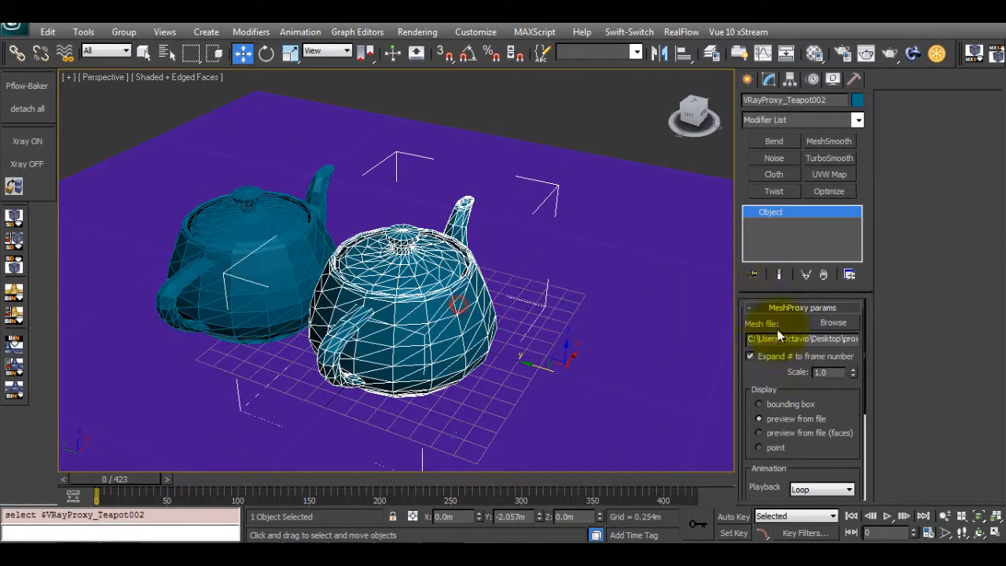
pyautogui.scroll(-3, 835, 417)
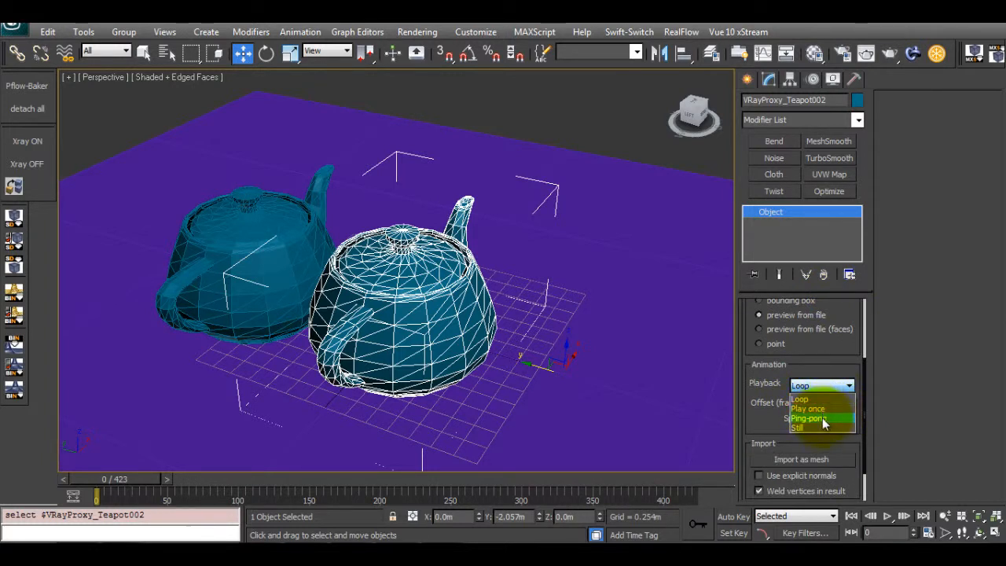
pyautogui.click(822, 417)
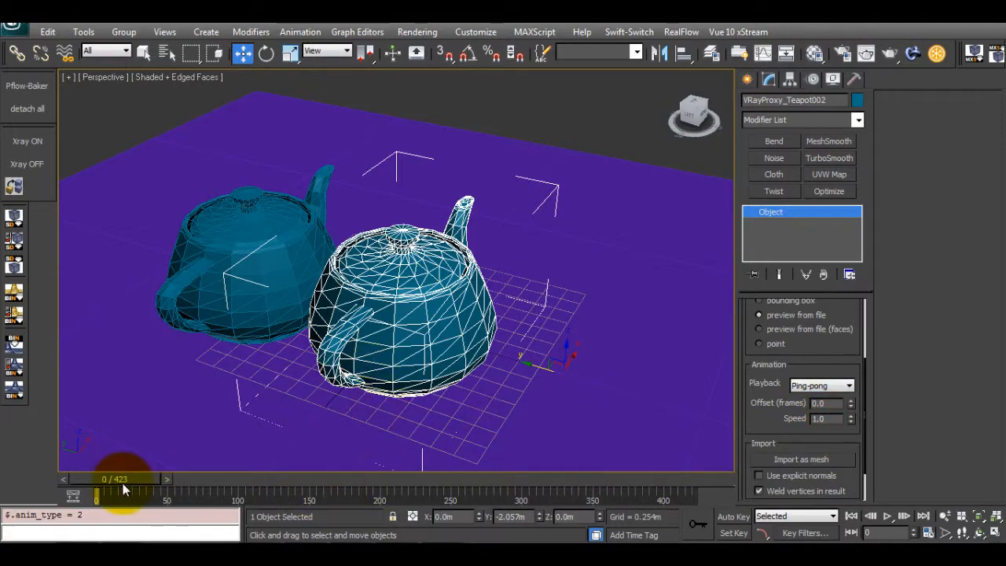
pyautogui.moveTo(123, 477); pyautogui.dragTo(303, 464)
pyautogui.press('w')
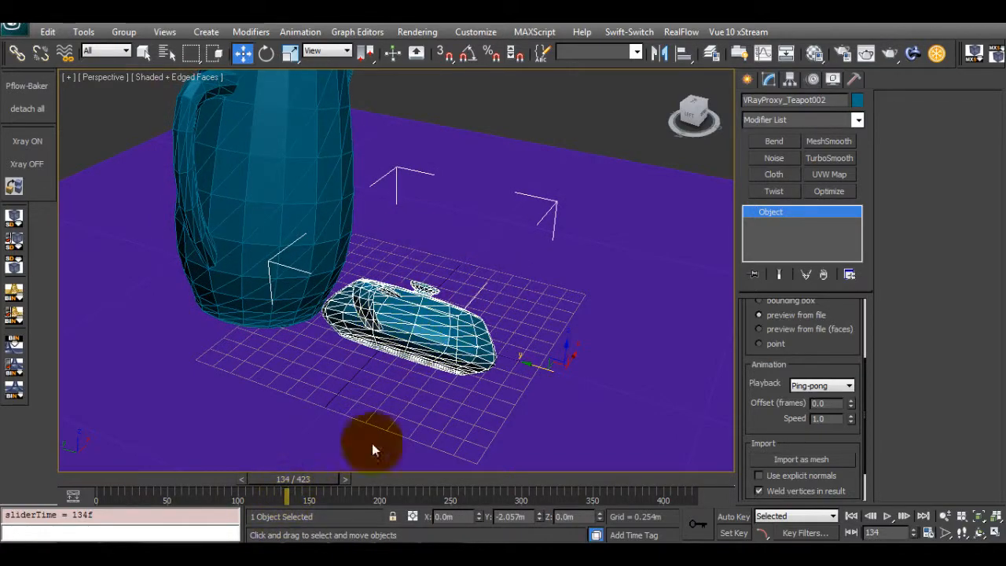
pyautogui.moveTo(309, 475); pyautogui.dragTo(102, 492)
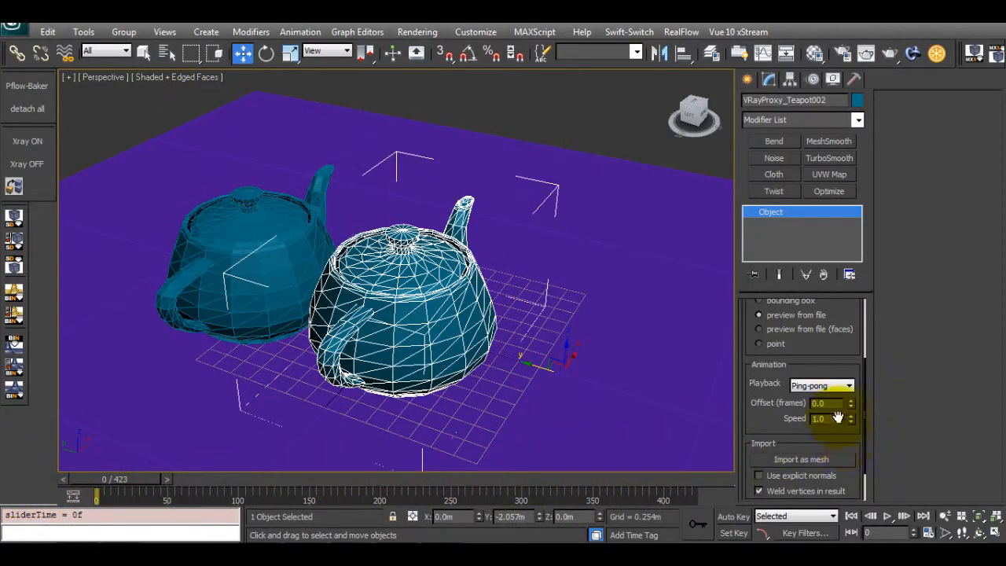
# Step: Set the copied proxy's playback back to Loop and scrub the timeline, ending at frame 0
pyautogui.moveTo(760, 422); pyautogui.dragTo(760, 404)
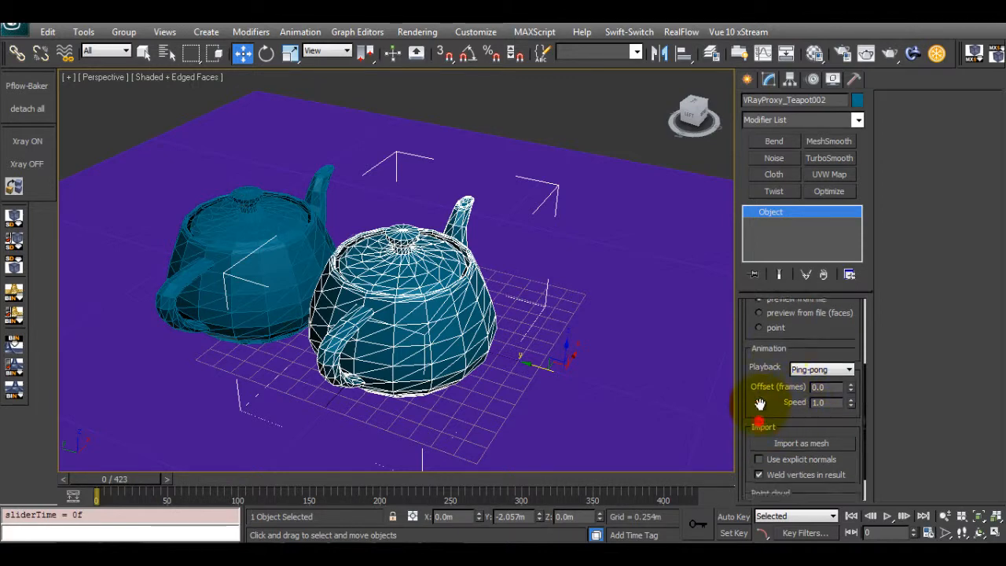
pyautogui.click(829, 369)
pyautogui.click(821, 383)
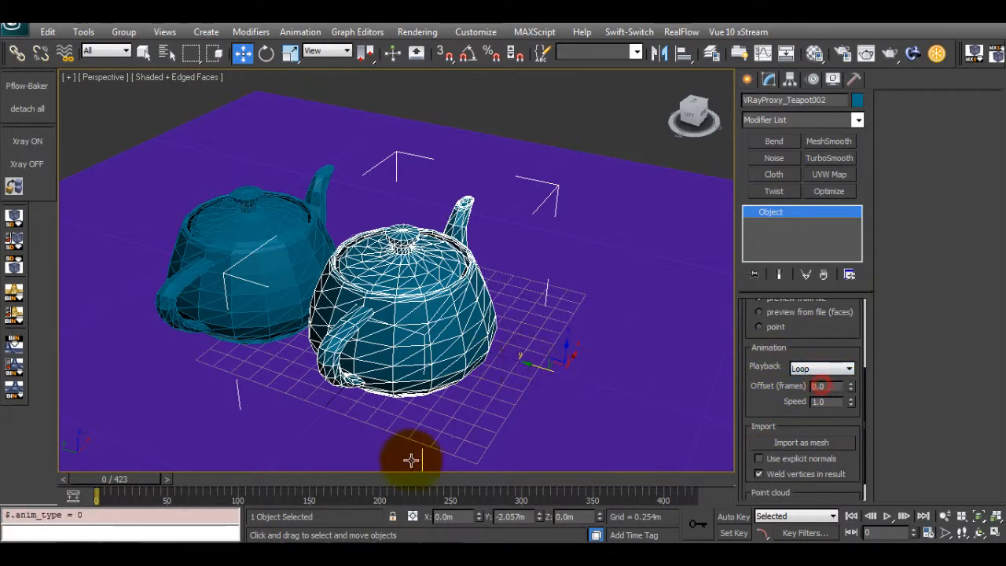
pyautogui.moveTo(135, 484); pyautogui.dragTo(109, 484)
pyautogui.press('w')
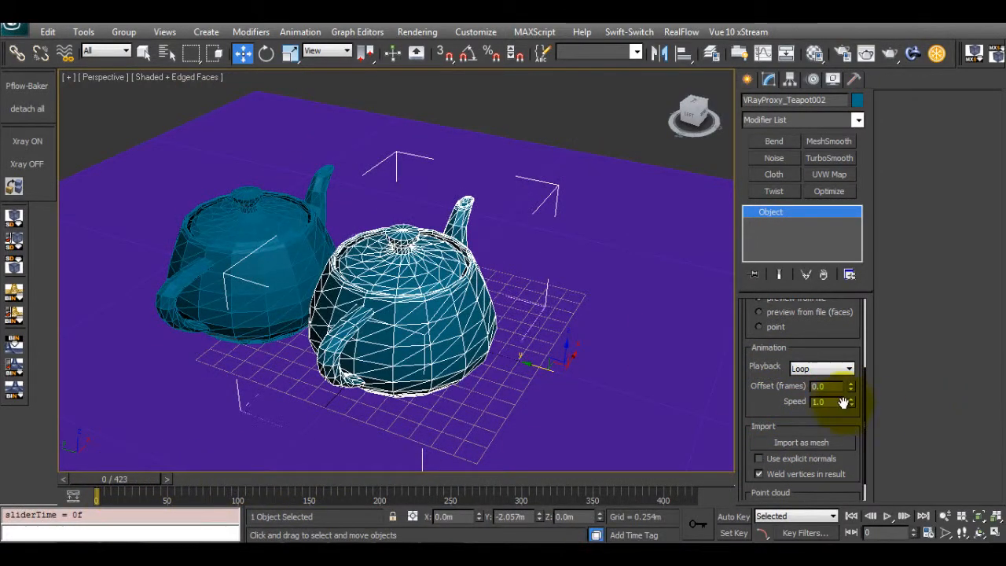
# Step: Try a 10-frame animation offset on the copied proxy while scrubbing the timeline, and raise the offset to 20 frames
pyautogui.click(829, 386)
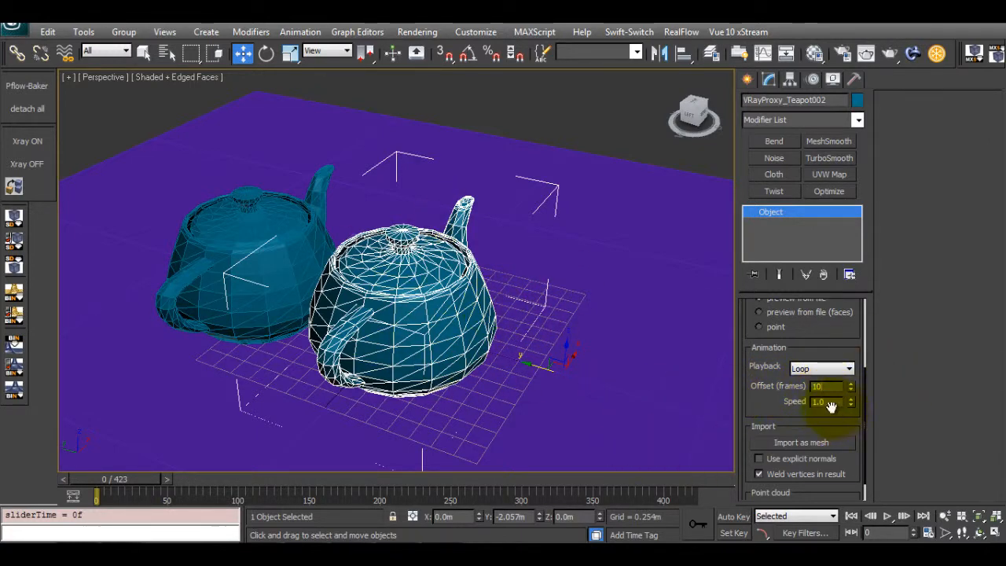
pyautogui.press('Return')
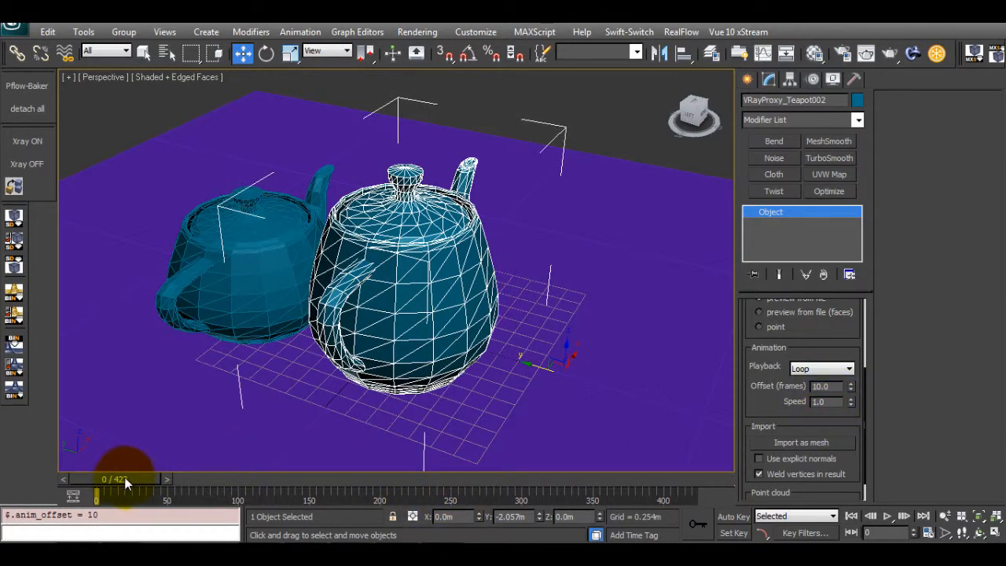
pyautogui.moveTo(126, 483)
pyautogui.mouseDown()
pyautogui.moveTo(153, 481)
pyautogui.moveTo(123, 480)
pyautogui.mouseUp()
pyautogui.press('w')
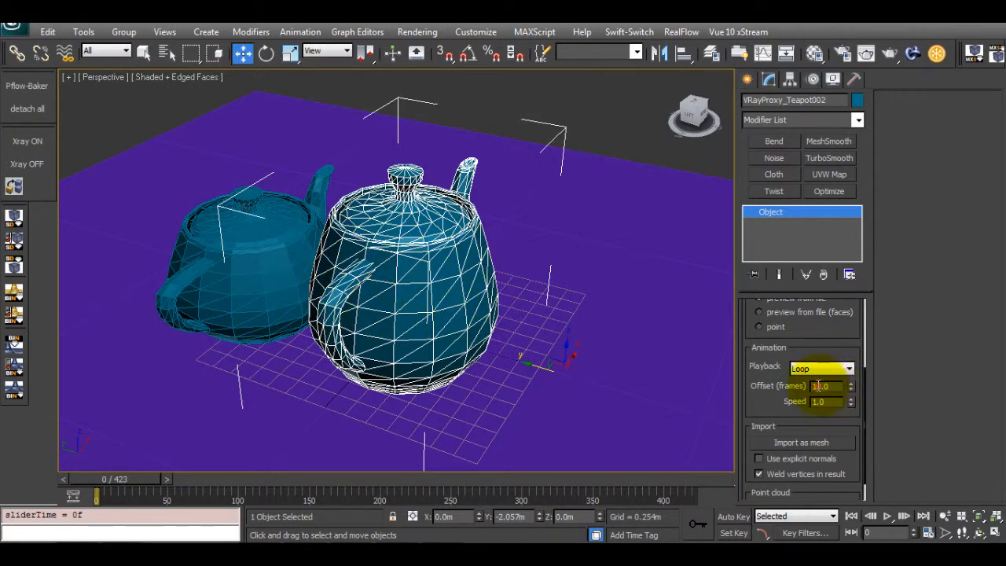
pyautogui.press('Return')
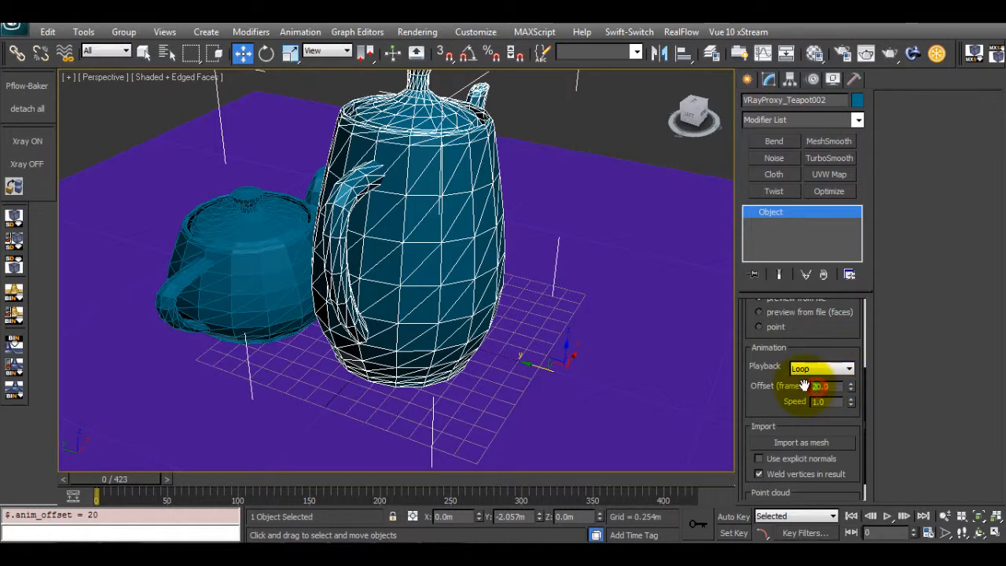
# Step: Set the copied teapot proxy's animation offset to 10 frames, scrub the timeline and return to frame 0
pyautogui.write('40')
pyautogui.press('Return')
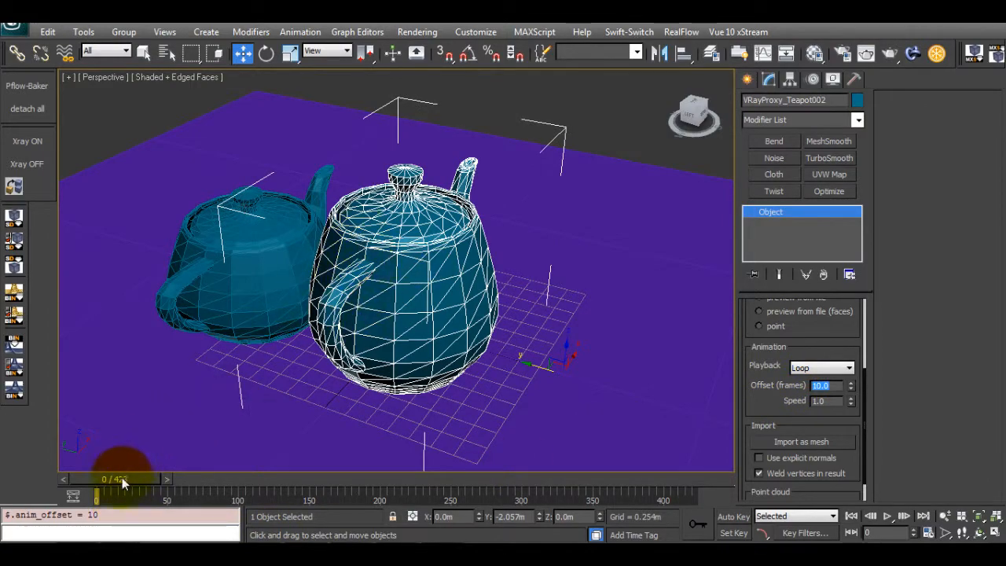
pyautogui.moveTo(122, 477); pyautogui.dragTo(86, 469)
pyautogui.press('w')
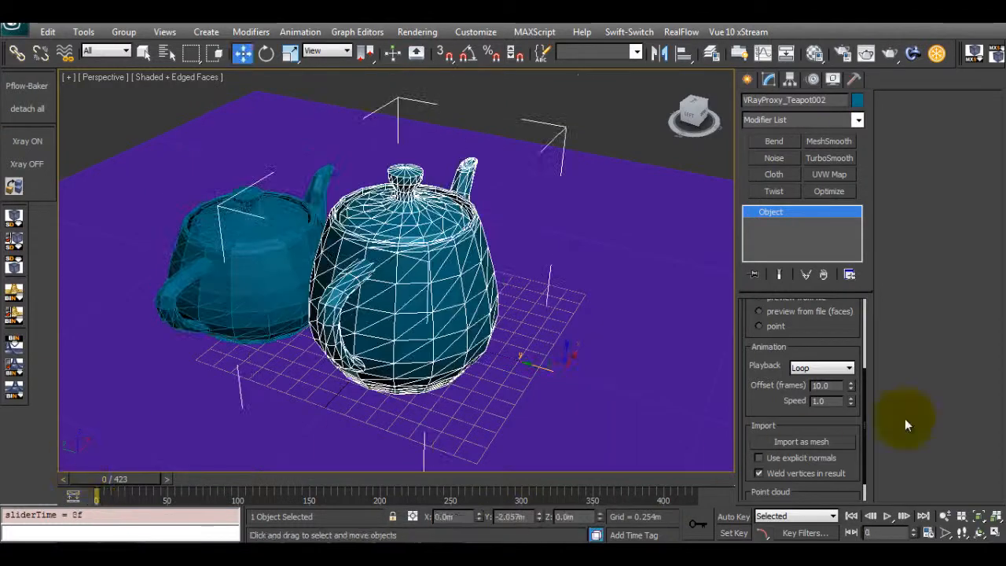
# Step: Clone the second teapot proxy as a copy along Y to about -3.9 m and set its animation offset to 20 frames
pyautogui.scroll(-3, 530, 344)
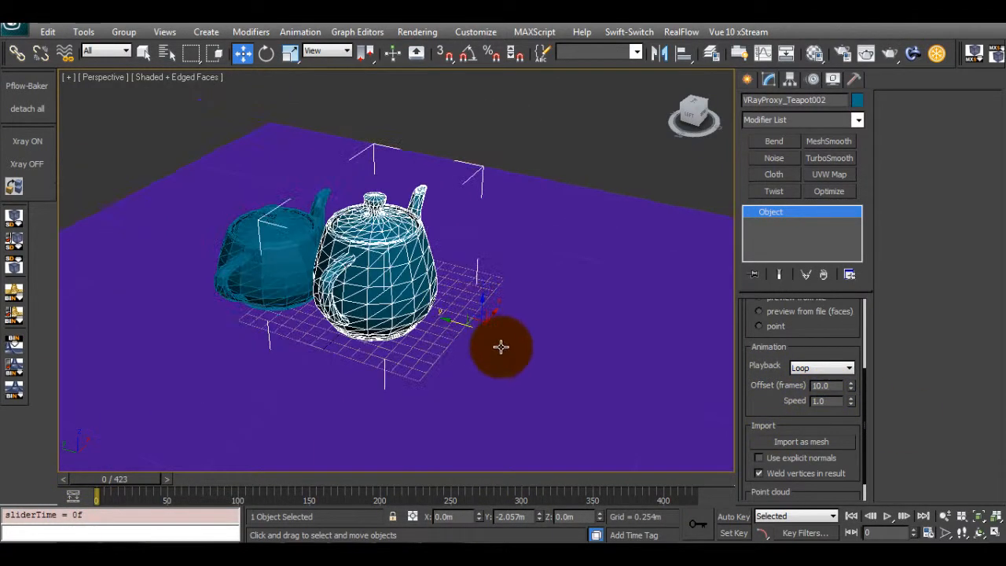
pyautogui.keyDown('shift'); pyautogui.moveTo(457, 325); pyautogui.dragTo(557, 344); pyautogui.keyUp('shift')
pyautogui.click(504, 343)
pyautogui.scroll(-2, 856, 473)
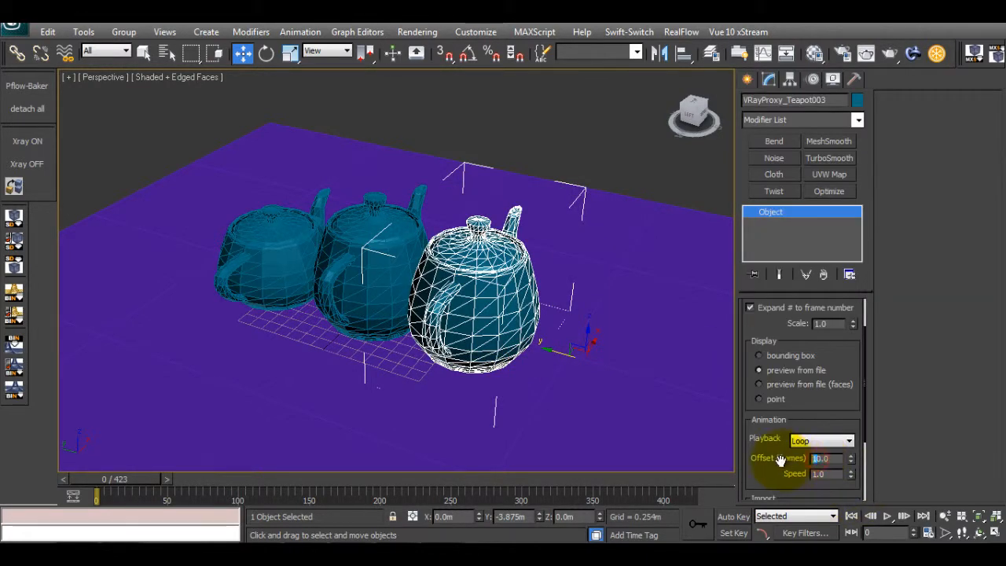
pyautogui.click(838, 464)
pyautogui.moveTo(557, 382); pyautogui.dragTo(530, 382, button='middle')
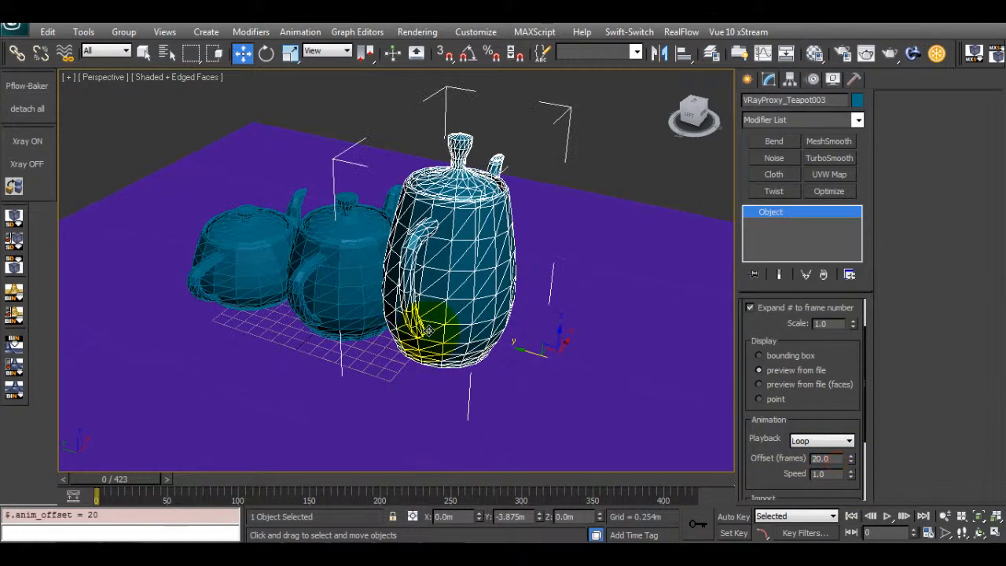
# Step: Clone the third teapot proxy as a copy along Y to about -5.8 m and set its animation offset to 30 frames
pyautogui.keyDown('shift'); pyautogui.moveTo(522, 354); pyautogui.dragTo(654, 386); pyautogui.keyUp('shift')
pyautogui.click(505, 344)
pyautogui.scroll(-5, 803, 425)
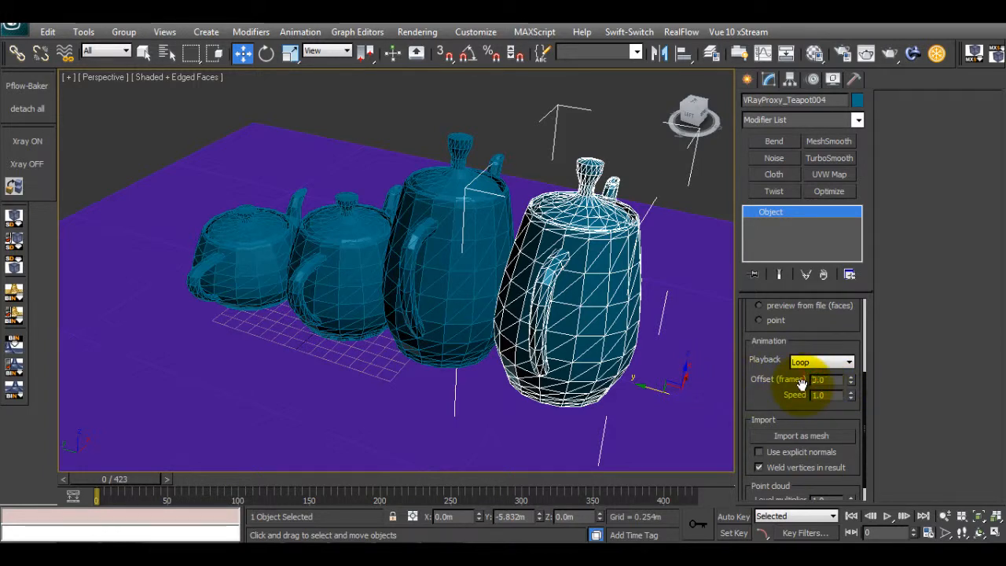
pyautogui.write('30')
pyautogui.press('Return')
# Step: Clone the fourth teapot proxy as a copy along Y to about -7.9 m and set its animation offset to 40 frames
pyautogui.scroll(-5, 506, 298)
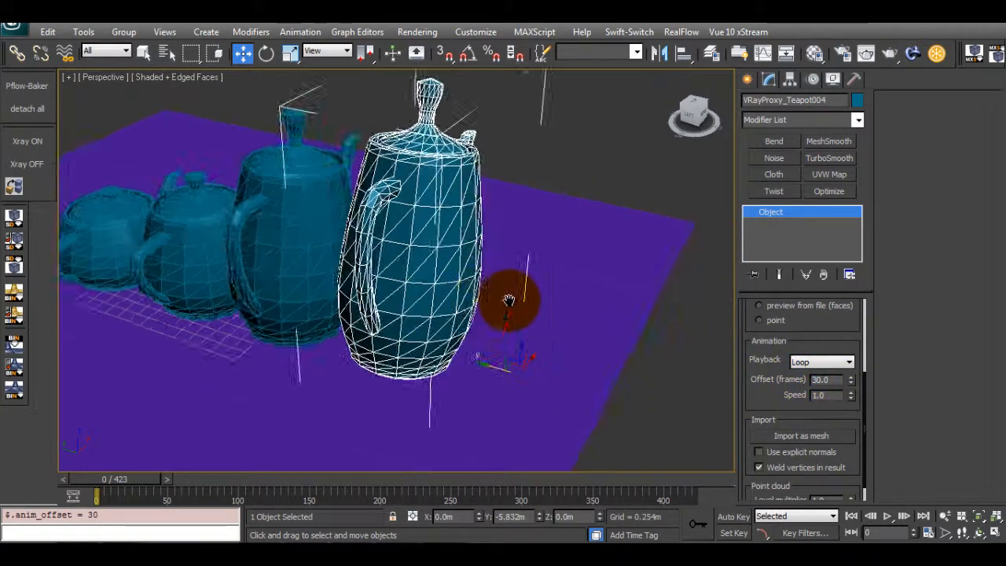
pyautogui.keyDown('shift'); pyautogui.moveTo(449, 327); pyautogui.dragTo(532, 359); pyautogui.keyUp('shift')
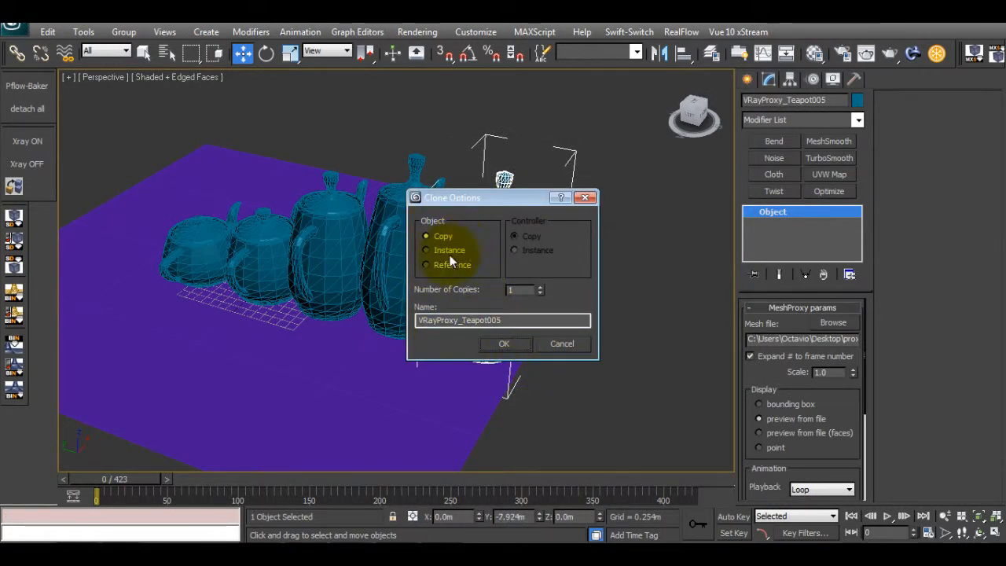
pyautogui.click(498, 350)
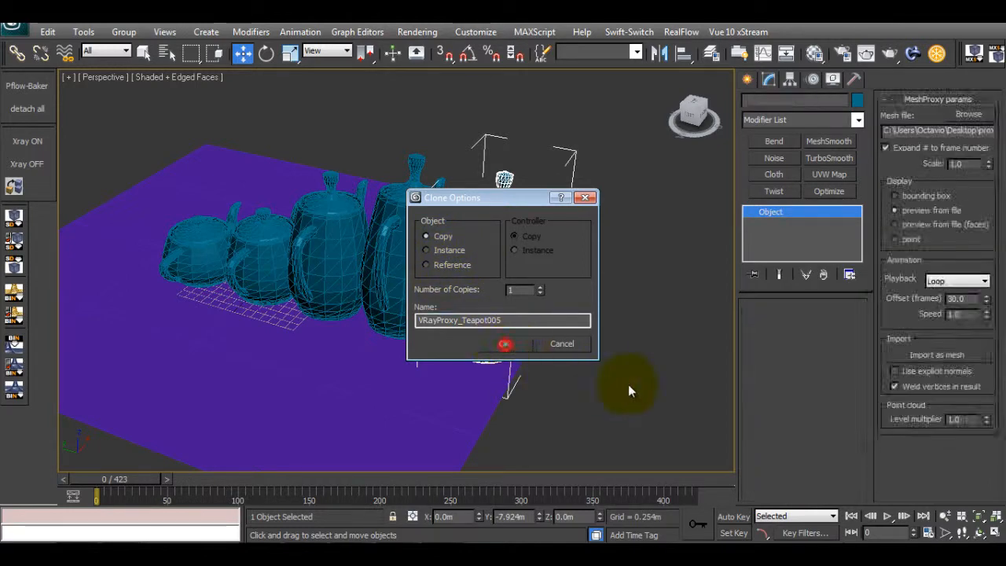
pyautogui.moveTo(818, 405); pyautogui.dragTo(819, 224)
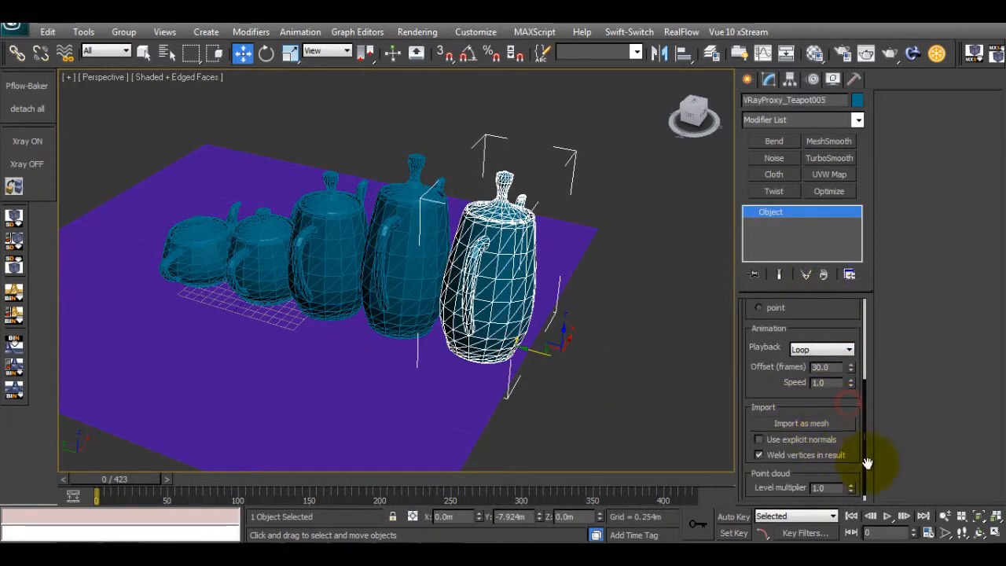
pyautogui.moveTo(790, 465); pyautogui.dragTo(781, 509)
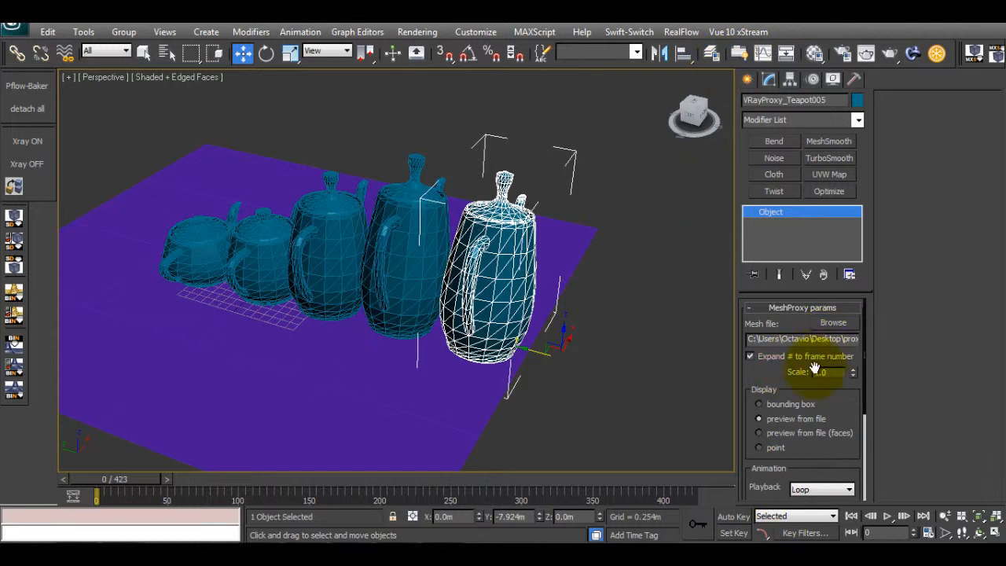
pyautogui.scroll(-3, 849, 382)
pyautogui.scroll(-3, 833, 346)
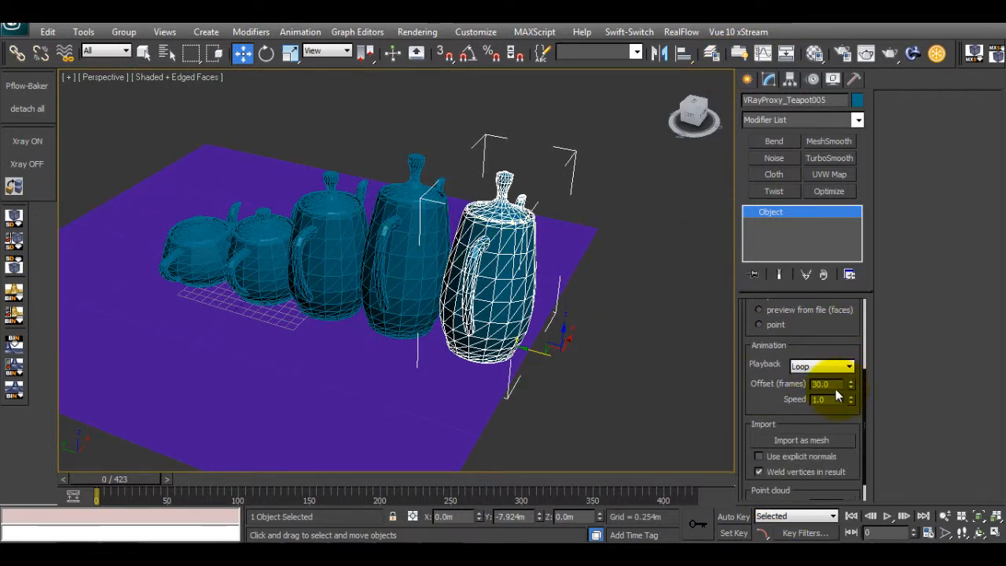
pyautogui.doubleClick(821, 384)
pyautogui.write('40')
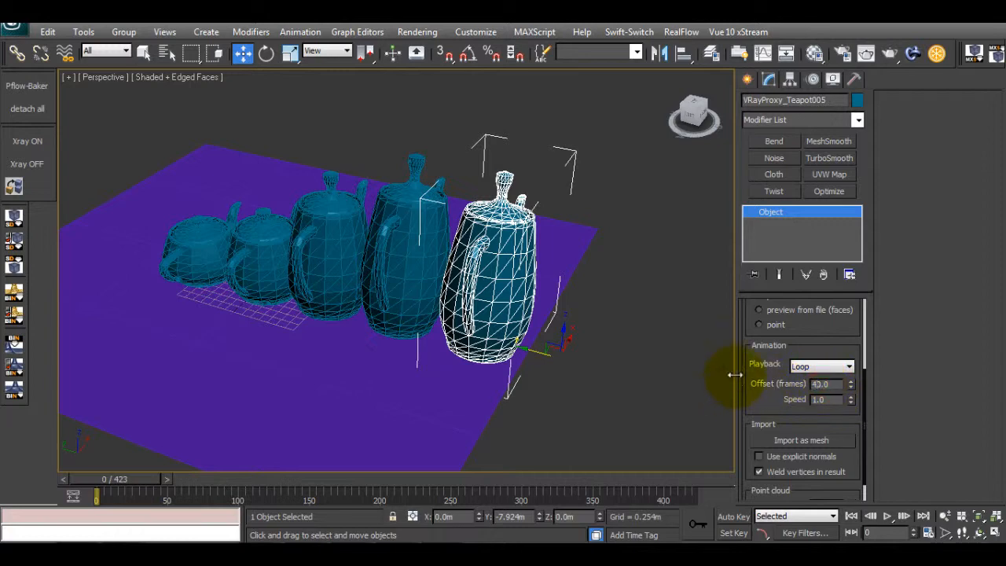
pyautogui.press('Return')
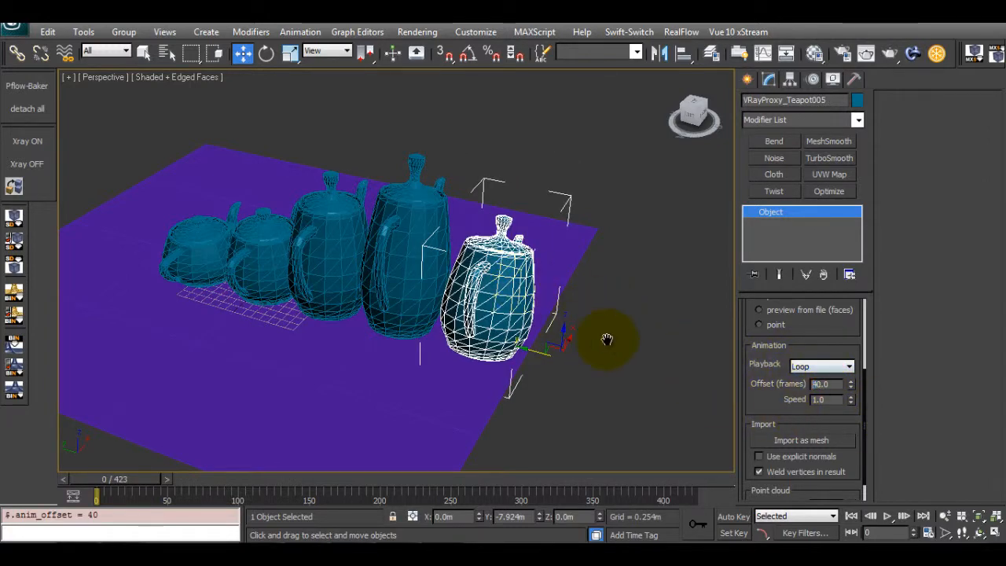
# Step: Scrub the timeline to compare the five offset teapot proxies, return to frame 0 and clear the selection
pyautogui.keyDown('alt'); pyautogui.moveTo(606, 341); pyautogui.dragTo(472, 312, button='middle'); pyautogui.keyUp('alt')
pyautogui.moveTo(573, 336); pyautogui.dragTo(672, 339, button='middle')
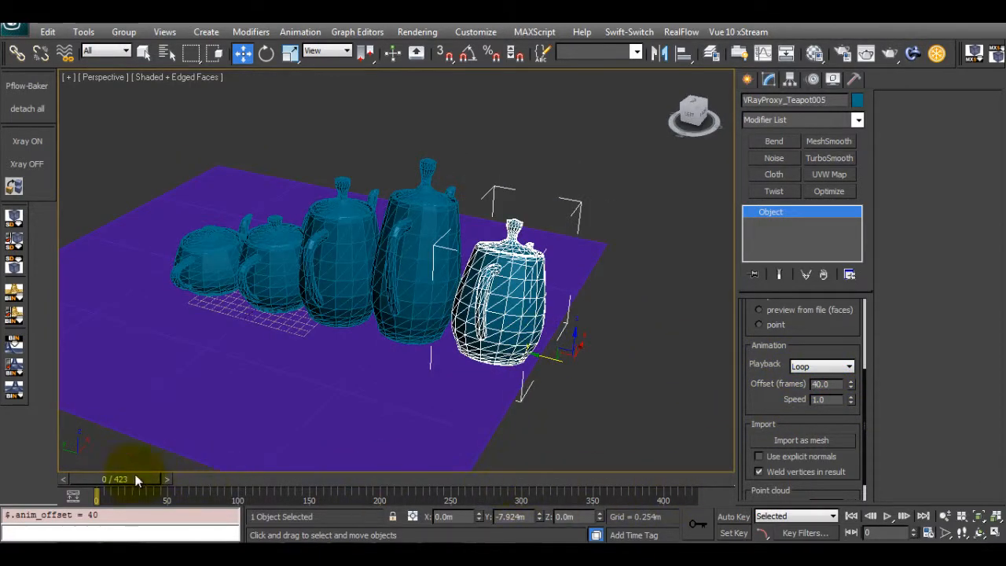
pyautogui.moveTo(118, 480); pyautogui.dragTo(29, 474)
pyautogui.press('w')
pyautogui.keyDown('alt'); pyautogui.moveTo(503, 334); pyautogui.dragTo(398, 363, button='middle'); pyautogui.keyUp('alt')
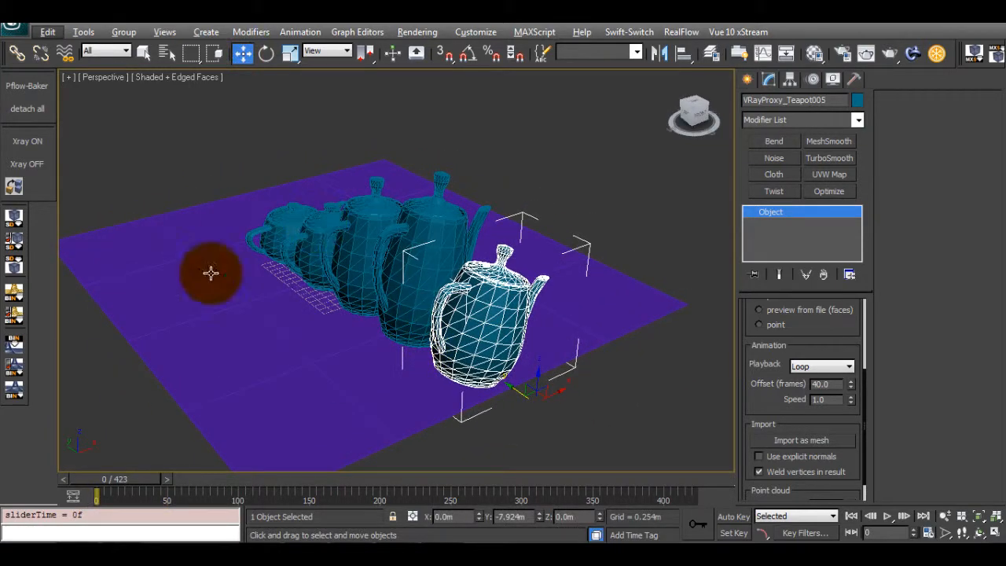
pyautogui.click(646, 371)
pyautogui.moveTo(429, 332); pyautogui.dragTo(516, 294, button='middle')
pyautogui.moveTo(320, 312); pyautogui.dragTo(418, 288, button='middle')
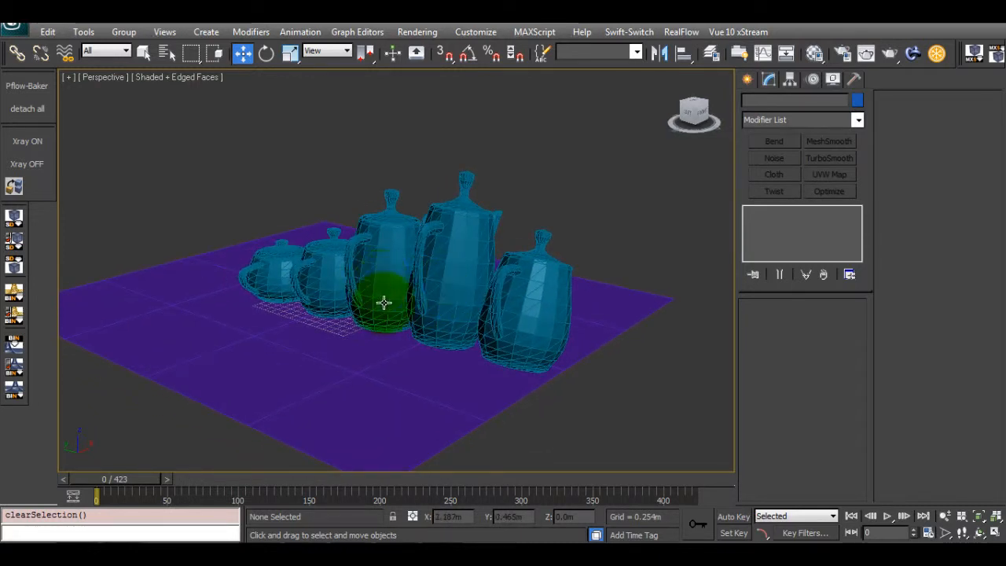
pyautogui.moveTo(384, 266); pyautogui.dragTo(423, 283, button='middle')
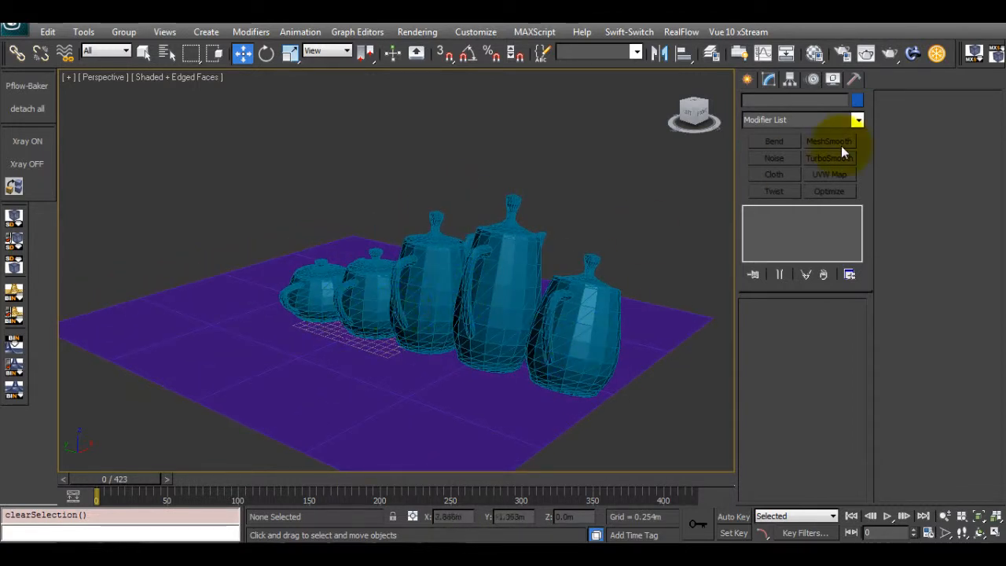
# Step: Create a standard teapot beside the row of proxies at about X -5.8 m, Y 1.1 m
pyautogui.click(748, 79)
pyautogui.click(774, 236)
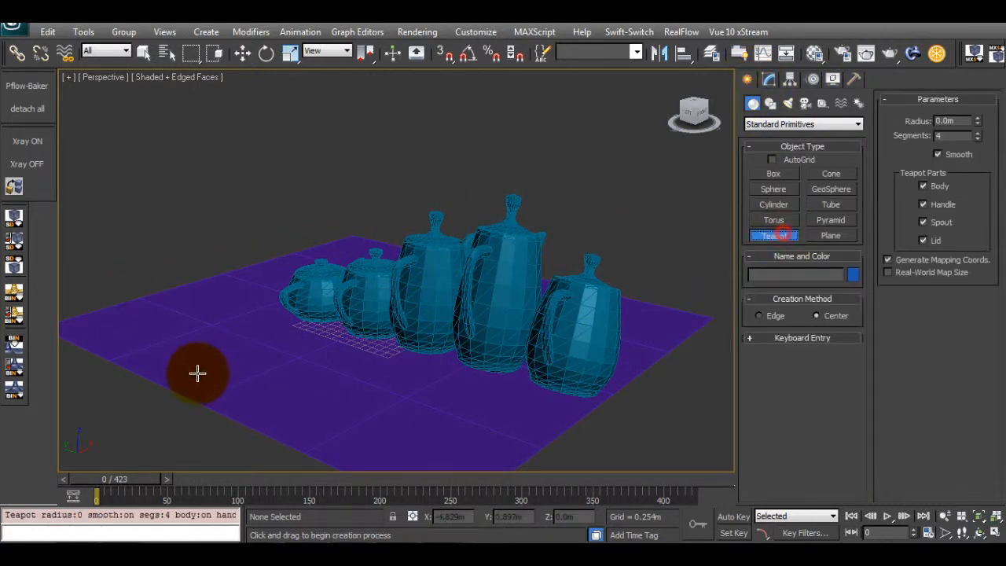
pyautogui.moveTo(197, 373); pyautogui.dragTo(227, 384)
pyautogui.press('w')
# Step: Open the V-Ray mesh export options for the new teapot, review them and close without exporting
pyautogui.rightClick(270, 384)
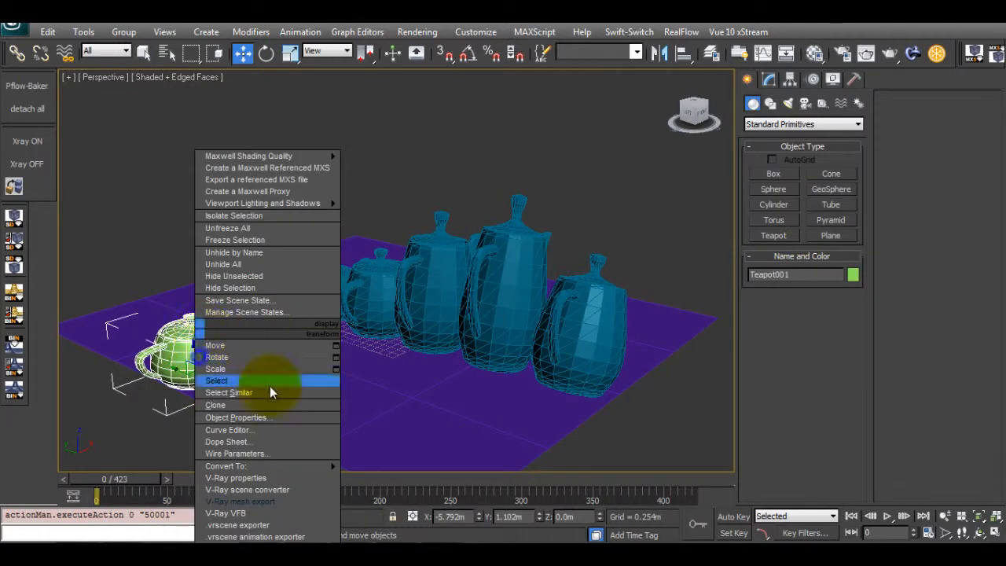
pyautogui.click(244, 501)
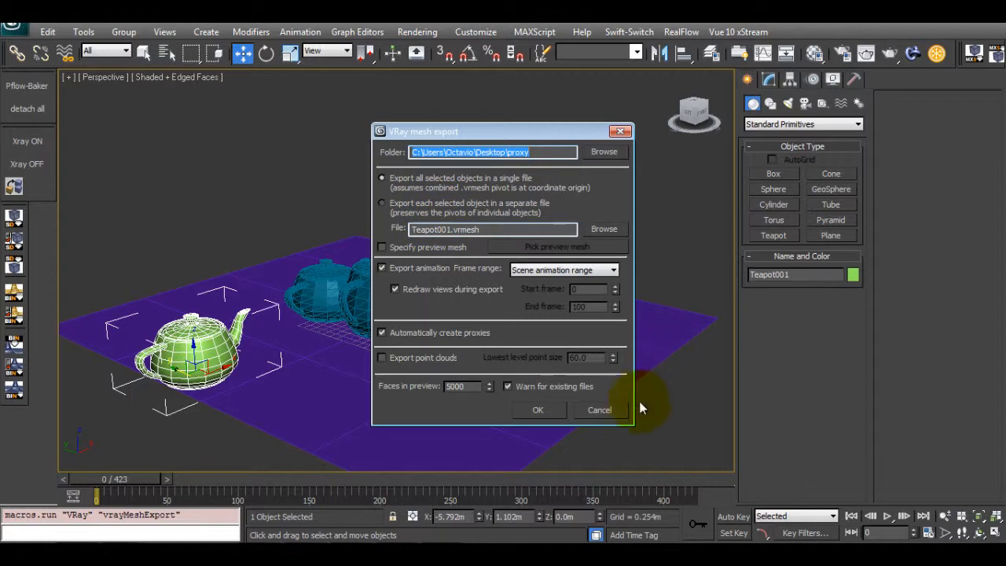
pyautogui.click(609, 410)
pyautogui.scroll(-5, 388, 191)
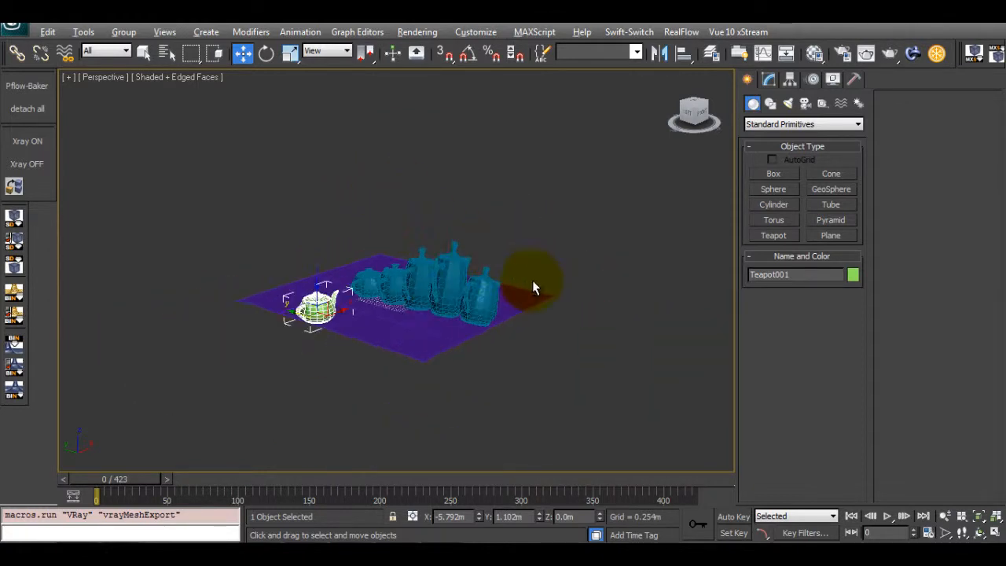
pyautogui.keyDown('alt'); pyautogui.moveTo(532, 282); pyautogui.dragTo(463, 288, button='middle'); pyautogui.keyUp('alt')
pyautogui.press('w')
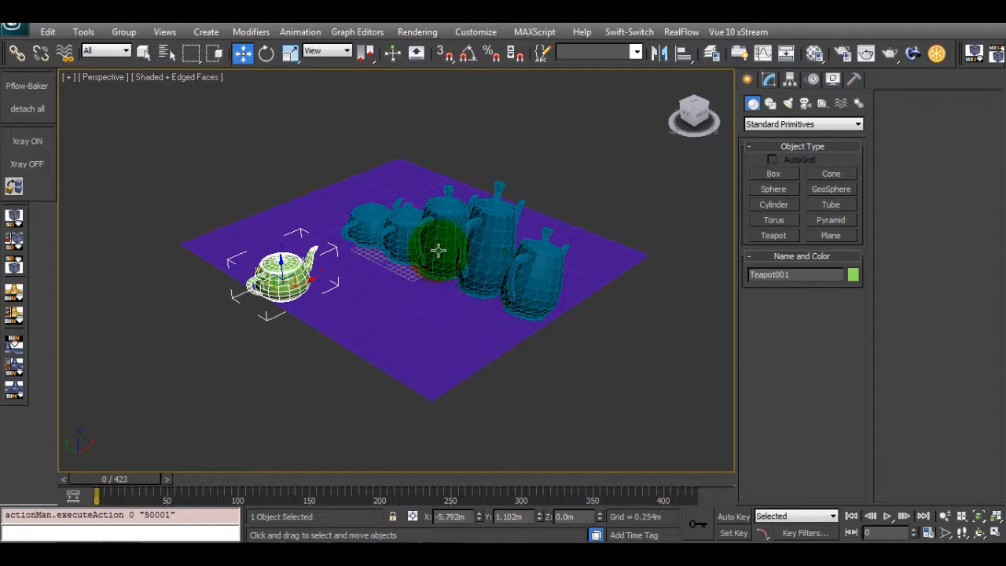
pyautogui.moveTo(489, 269); pyautogui.dragTo(476, 288, button='middle')
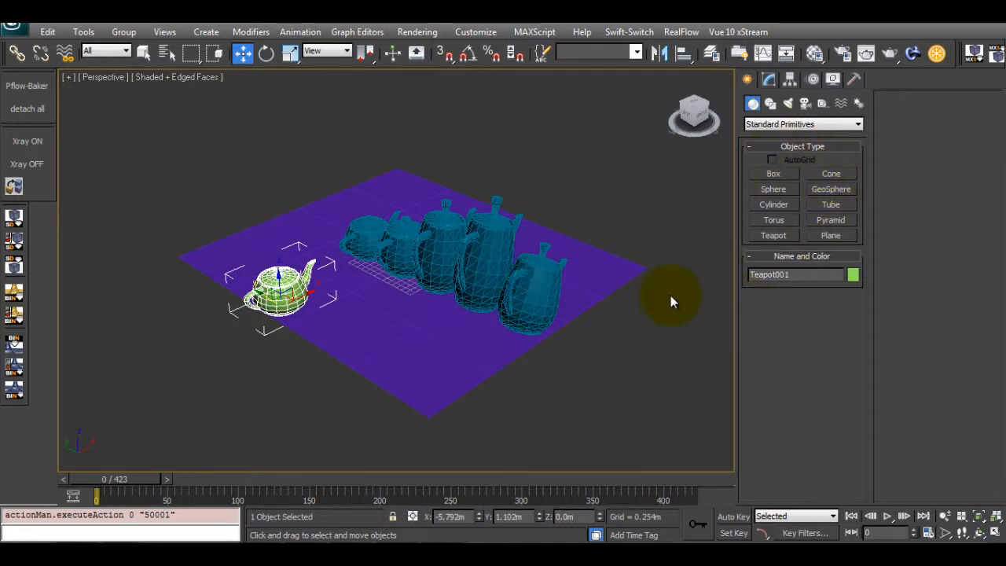
pyautogui.moveTo(664, 301); pyautogui.dragTo(652, 308, button='middle')
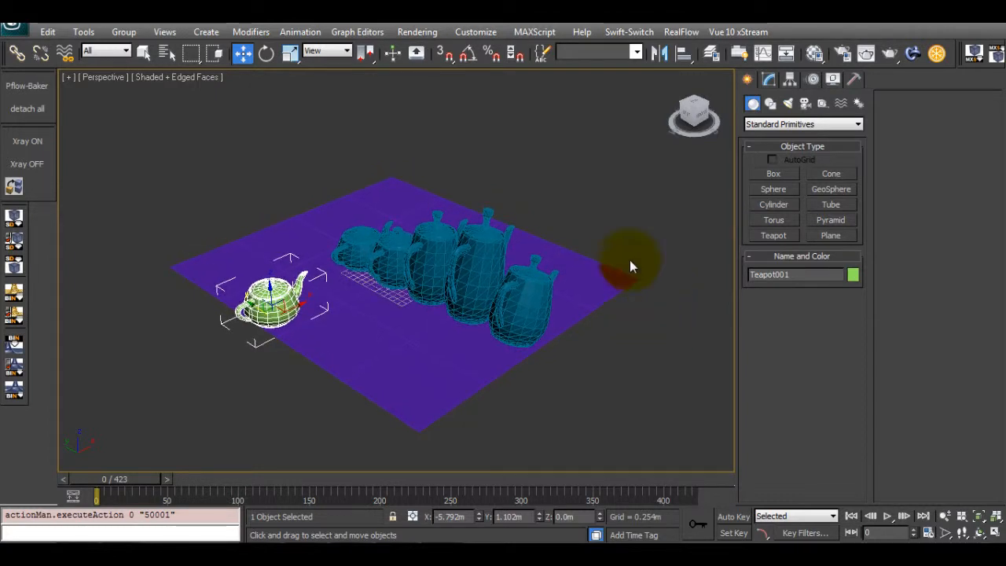
pyautogui.keyDown('alt'); pyautogui.moveTo(598, 279); pyautogui.dragTo(440, 342, button='middle'); pyautogui.keyUp('alt')
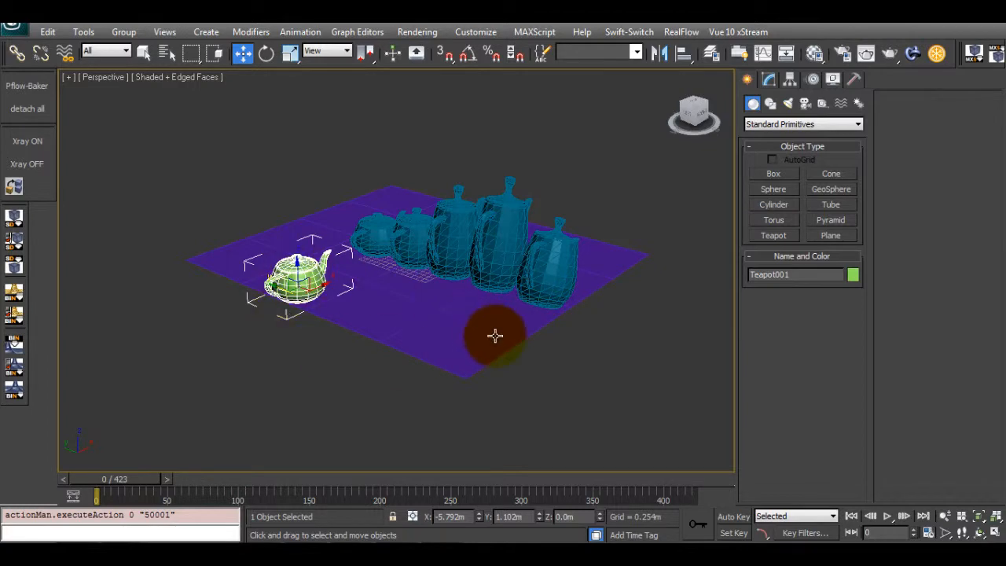
pyautogui.moveTo(490, 332)
pyautogui.mouseDown(button='middle')
pyautogui.moveTo(503, 350)
pyautogui.moveTo(514, 343)
pyautogui.moveTo(503, 344)
pyautogui.moveTo(497, 319)
pyautogui.moveTo(498, 332)
pyautogui.mouseUp(button='middle')
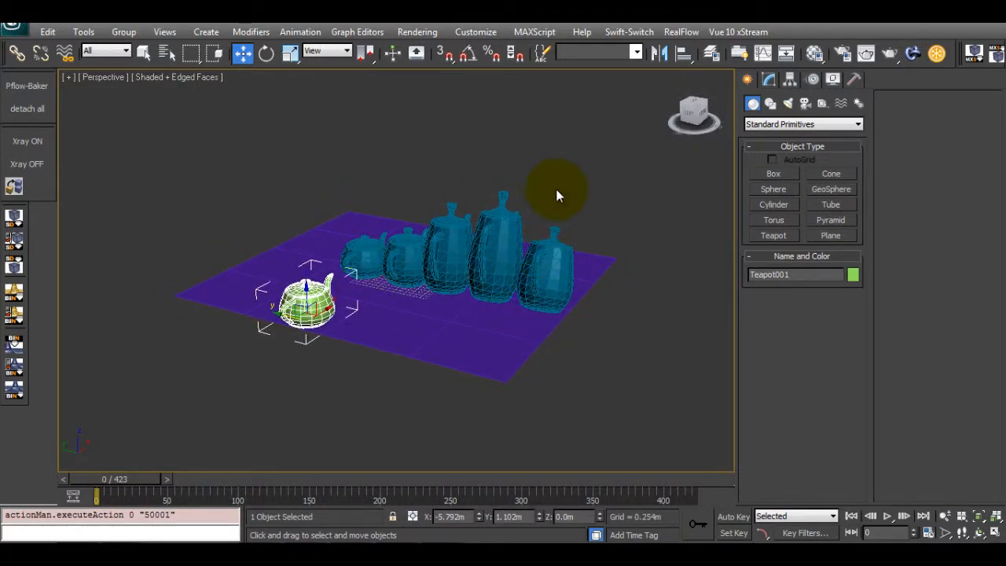
pyautogui.keyDown('alt'); pyautogui.moveTo(583, 235); pyautogui.dragTo(572, 235, button='middle'); pyautogui.keyUp('alt')
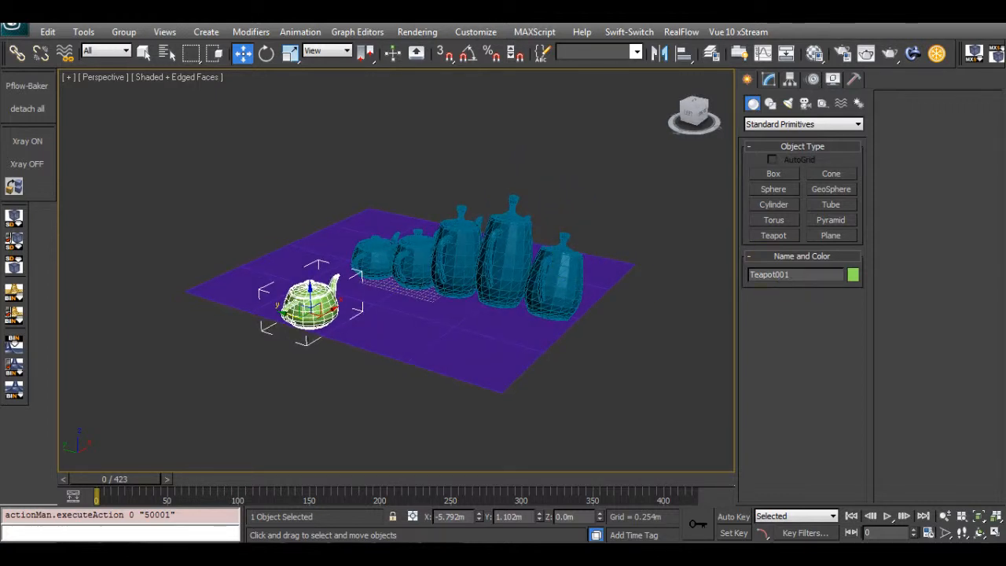